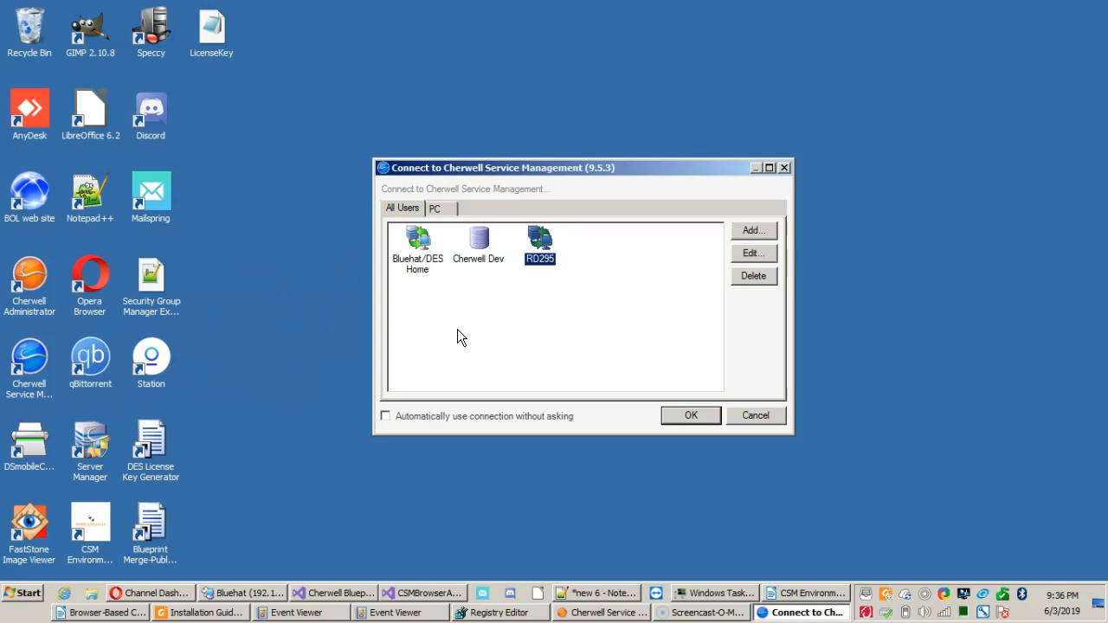
left_click_drag(587, 169, 472, 131)
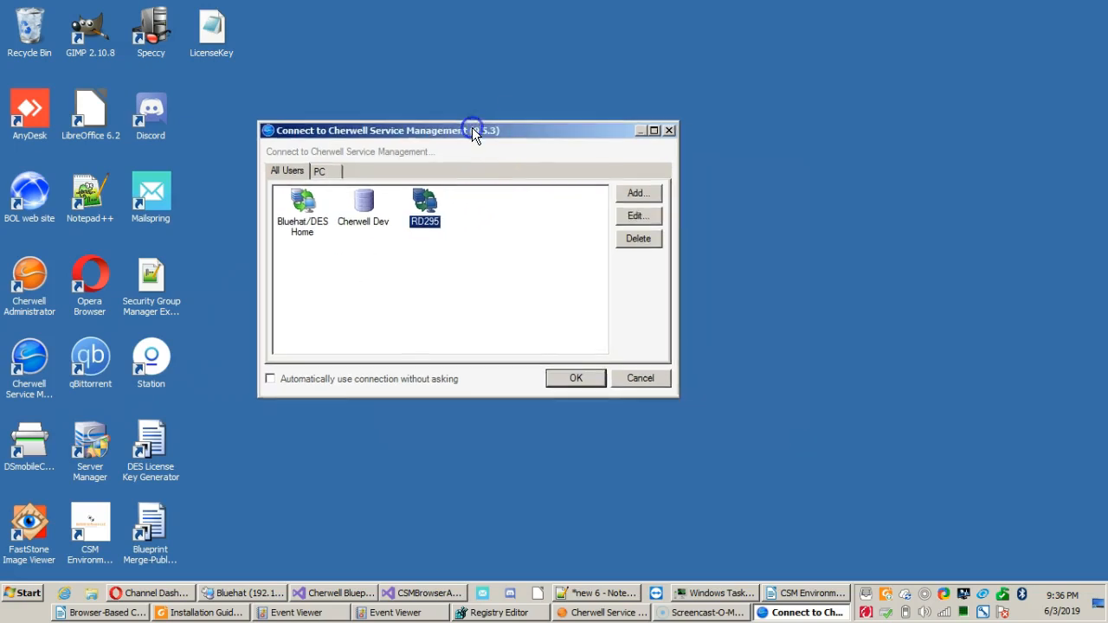
left_click(44, 356)
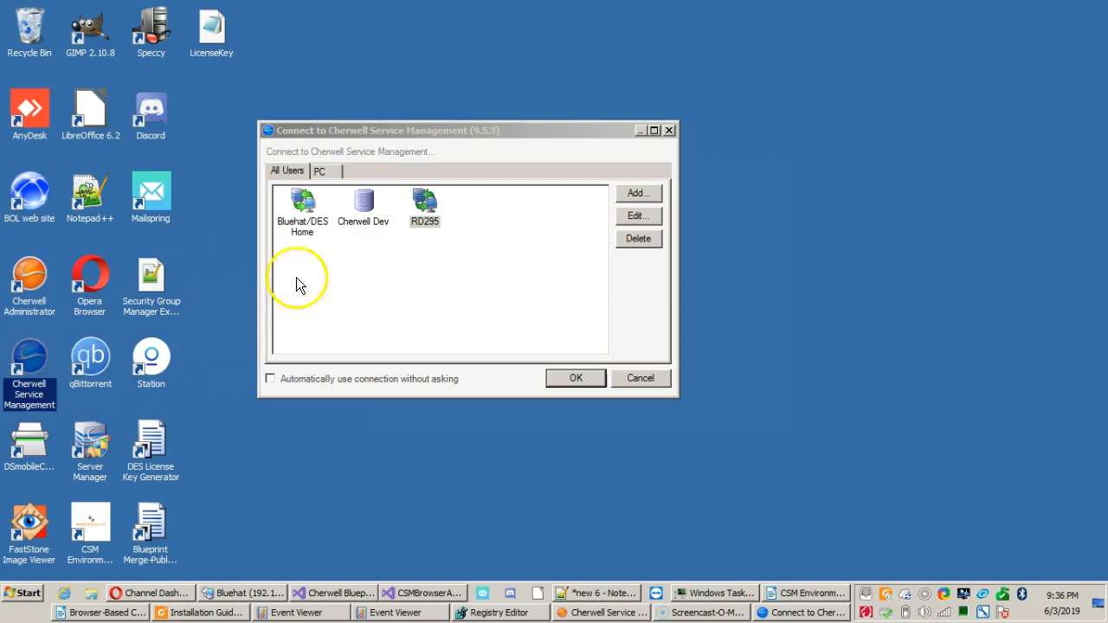
left_click(511, 138)
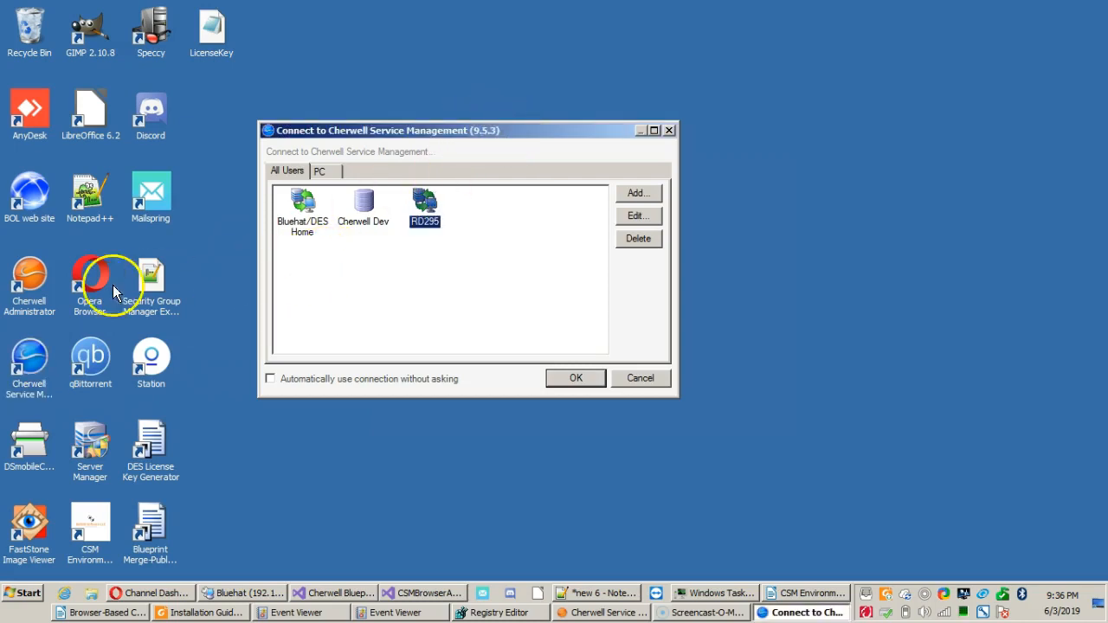
left_click(23, 299)
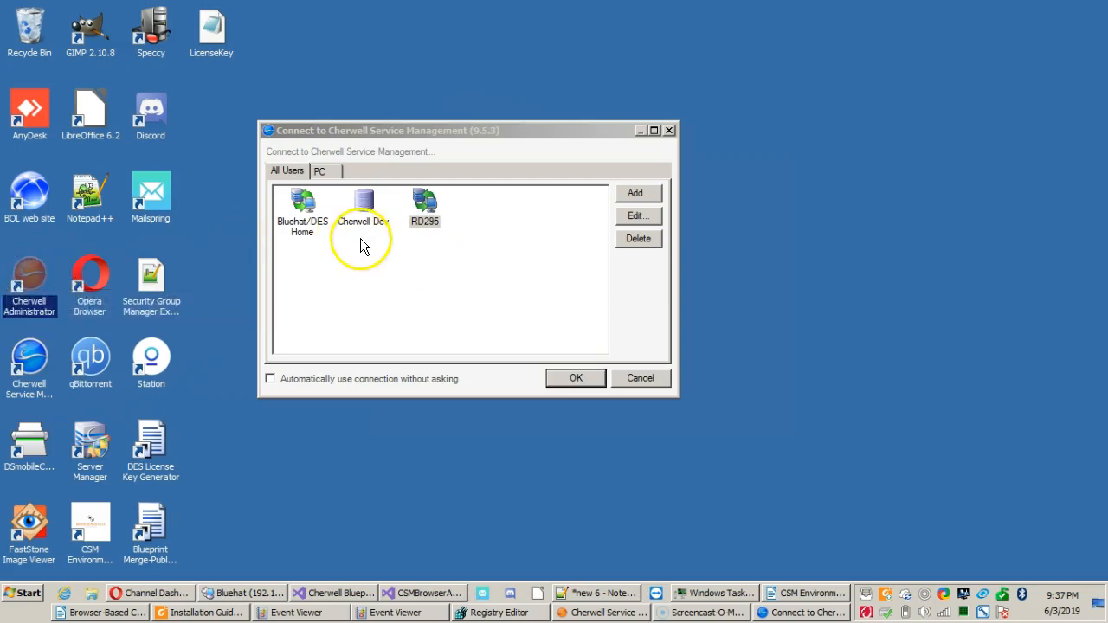
left_click(519, 141)
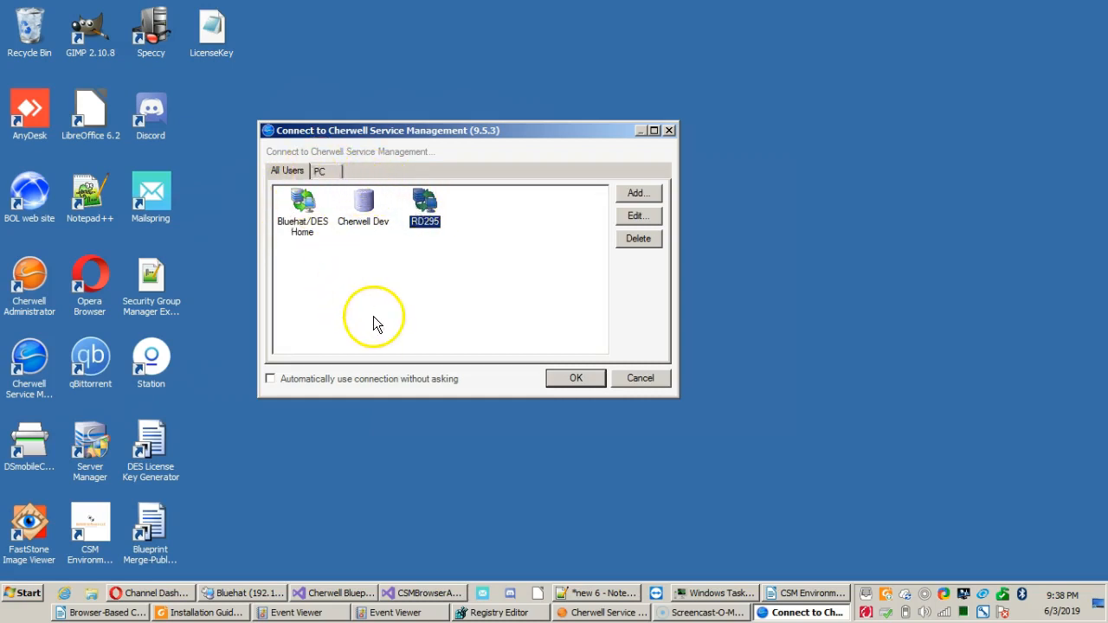
left_click(398, 290)
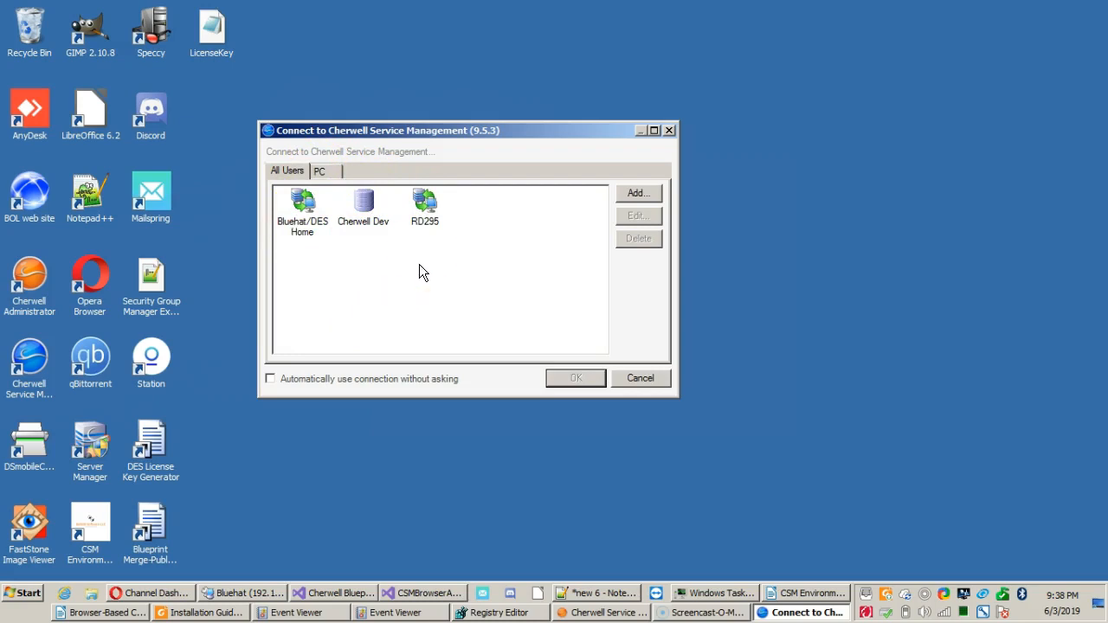
left_click(425, 223)
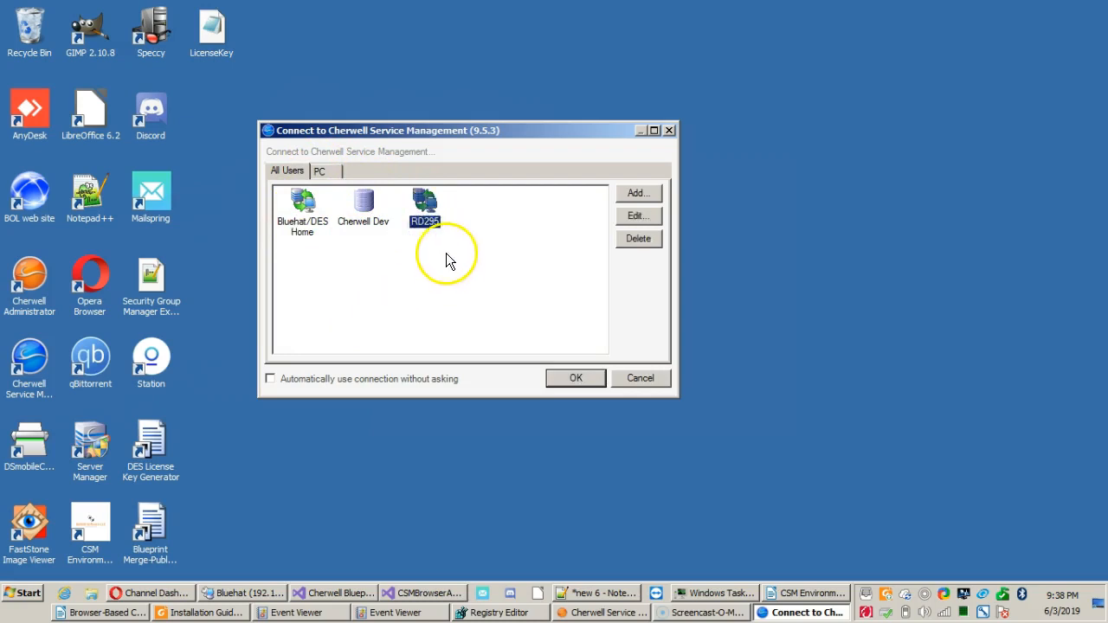
left_click(449, 256)
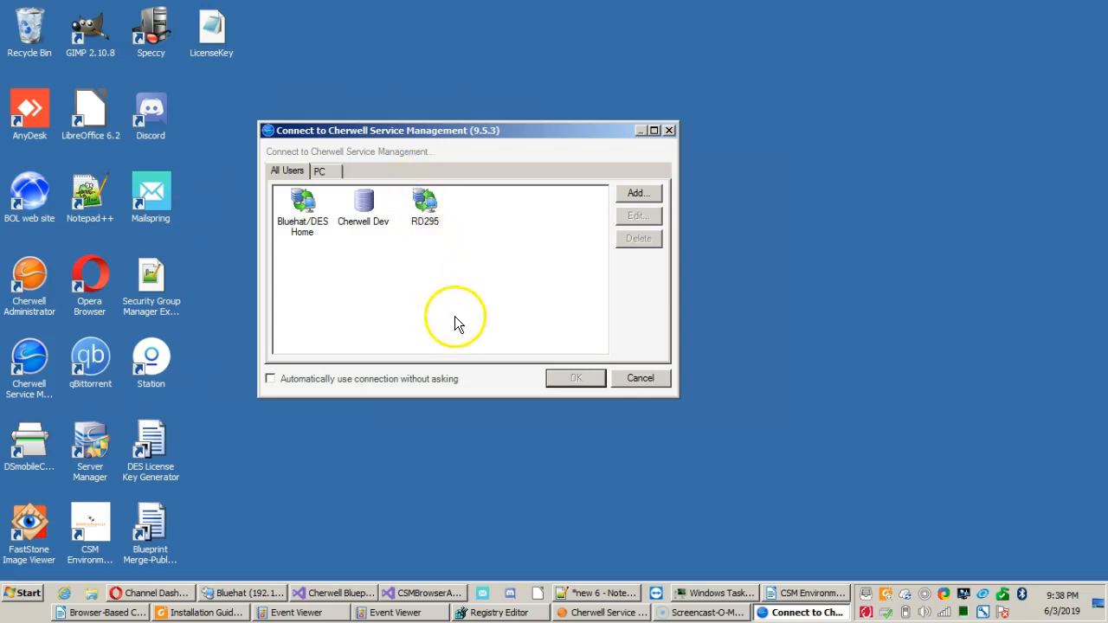
Review the Cherwell Dev connection's database location, database name and login options, leaving the wizard without saving.
left_click(371, 218)
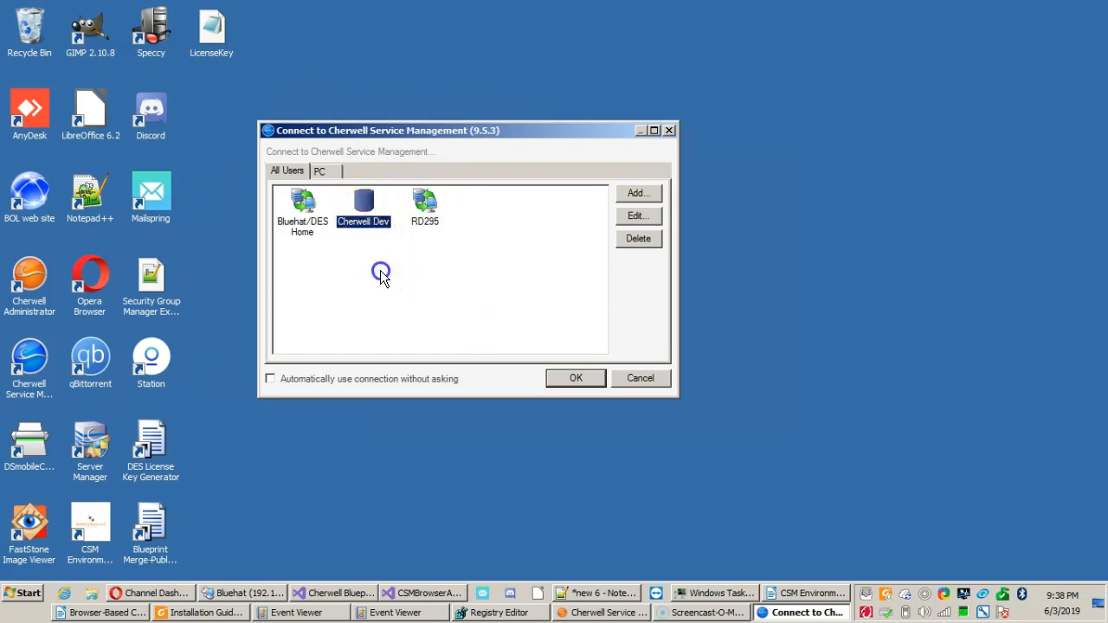
left_click(641, 218)
left_click(495, 394)
left_click_drag(482, 89, 862, 112)
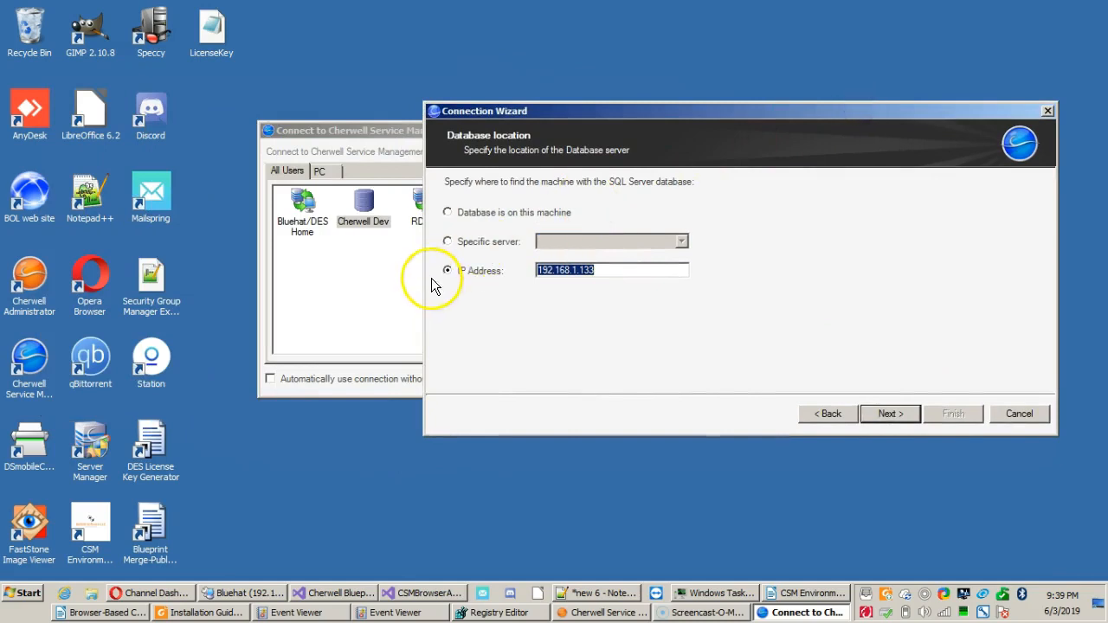
left_click(878, 416)
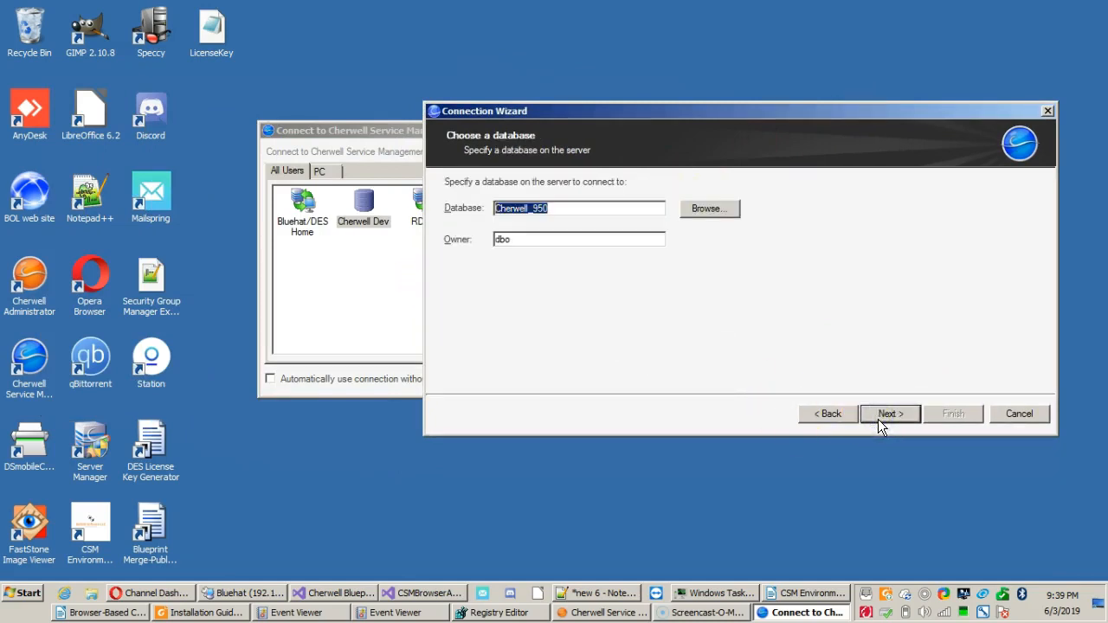
left_click(878, 419)
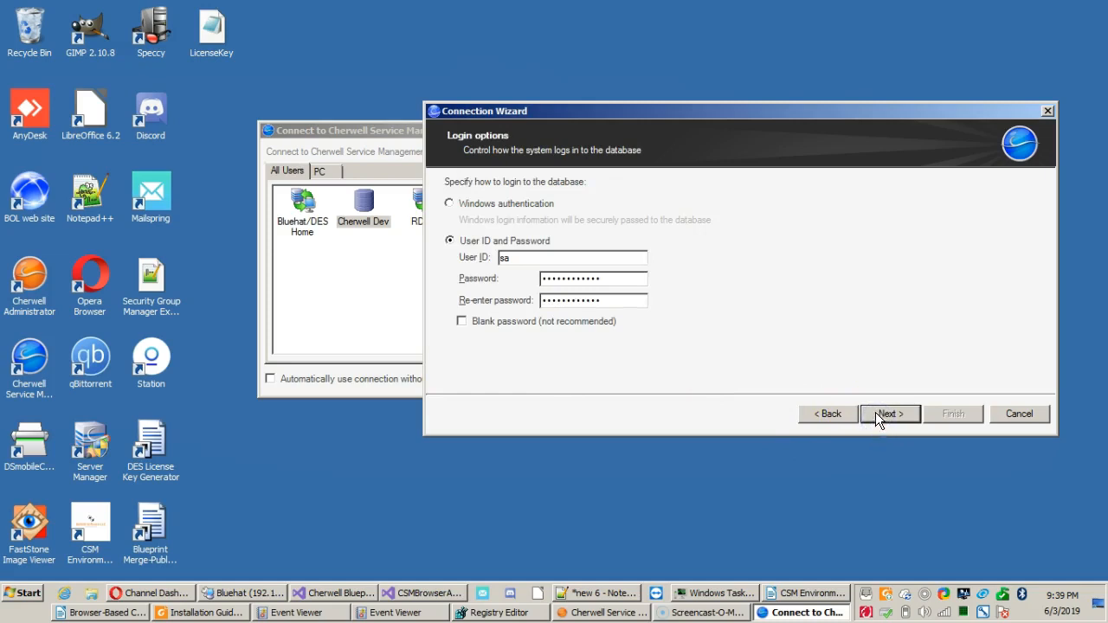
left_click(904, 417)
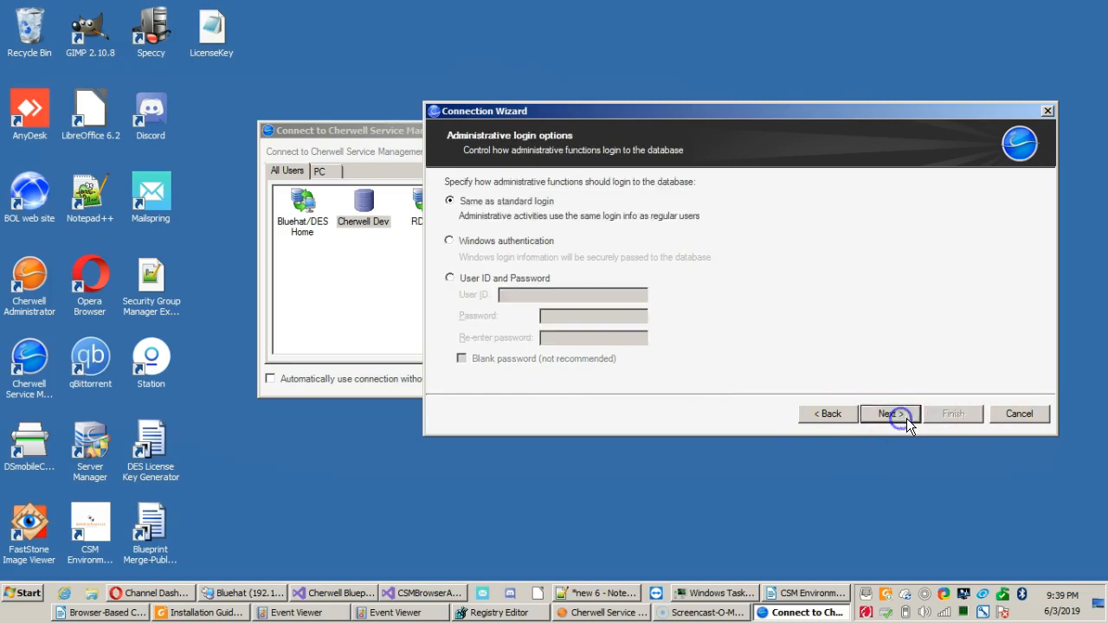
left_click(1036, 419)
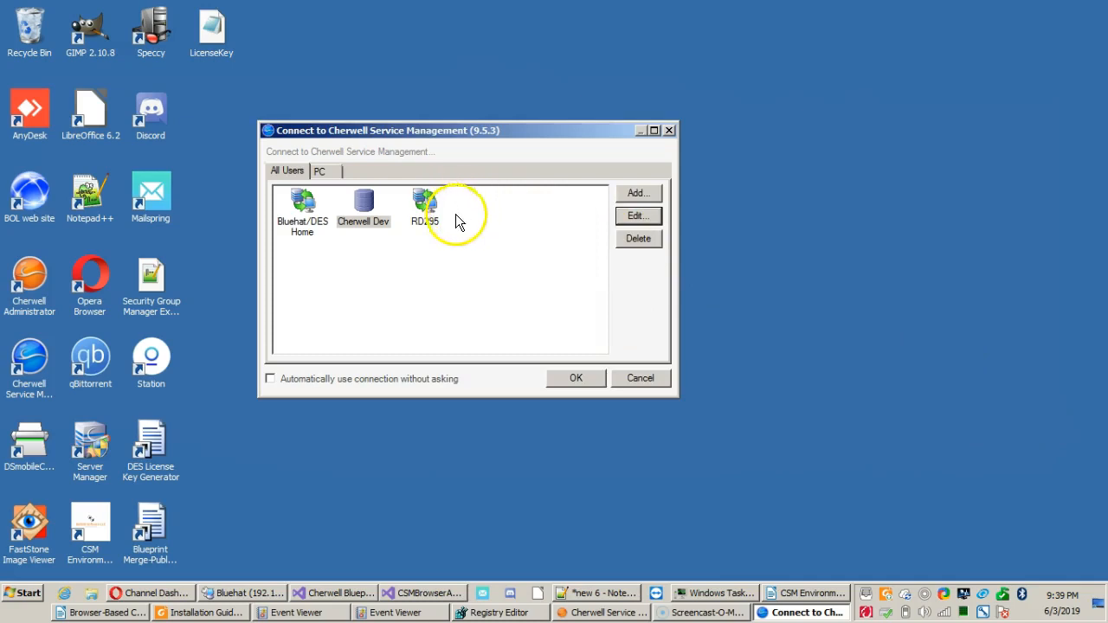
Review the RD295 connection's server URL and connection type, leaving the wizard without saving.
left_click(465, 268)
left_click(362, 218)
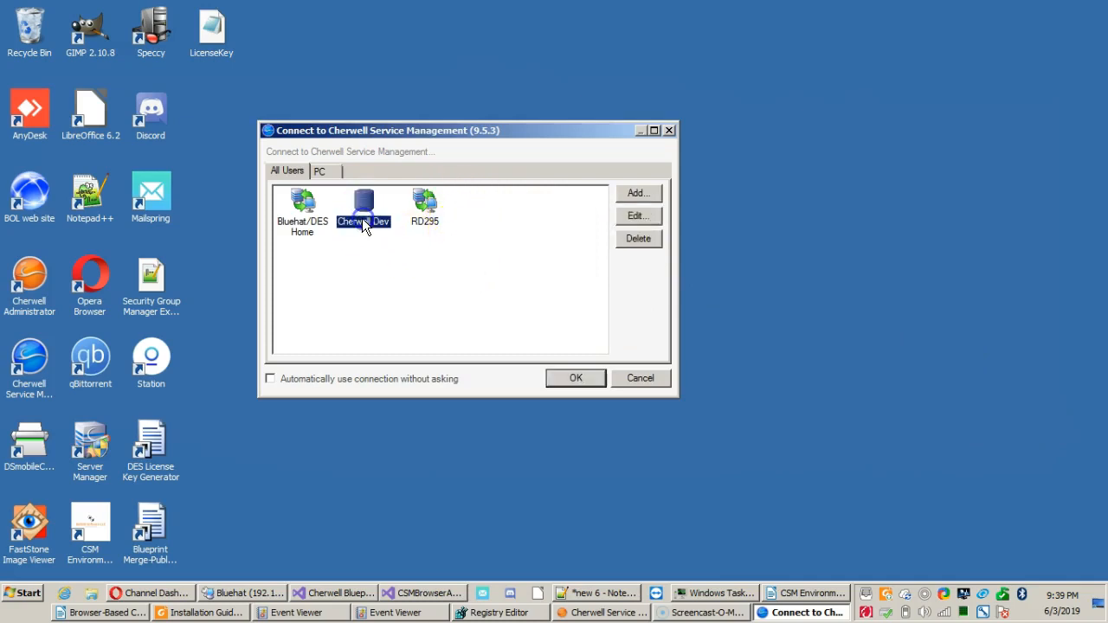
left_click(429, 206)
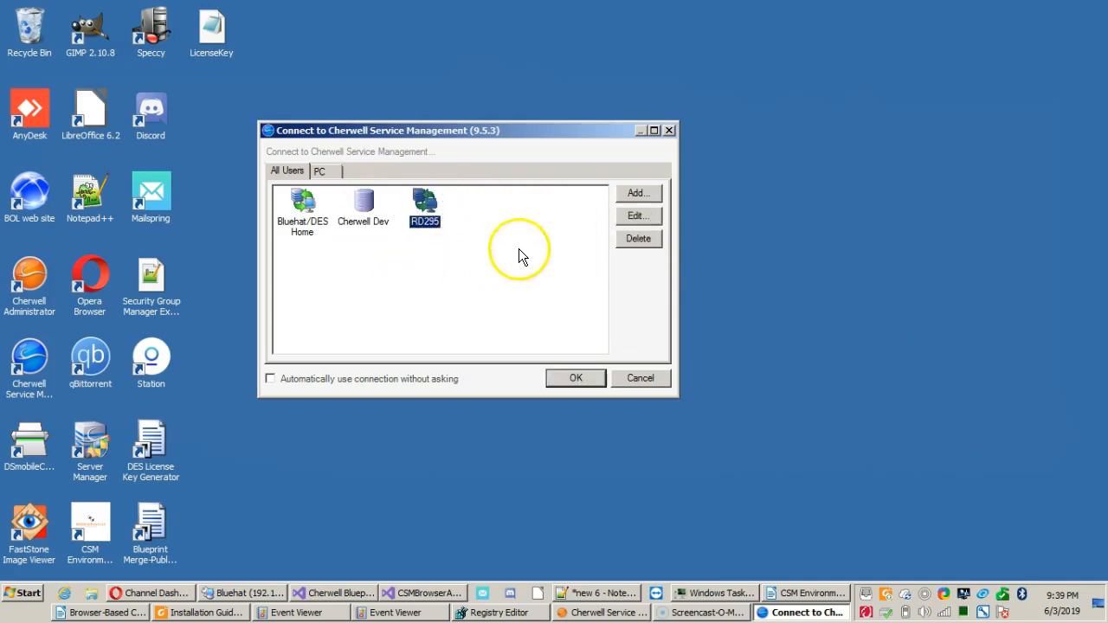
left_click(656, 216)
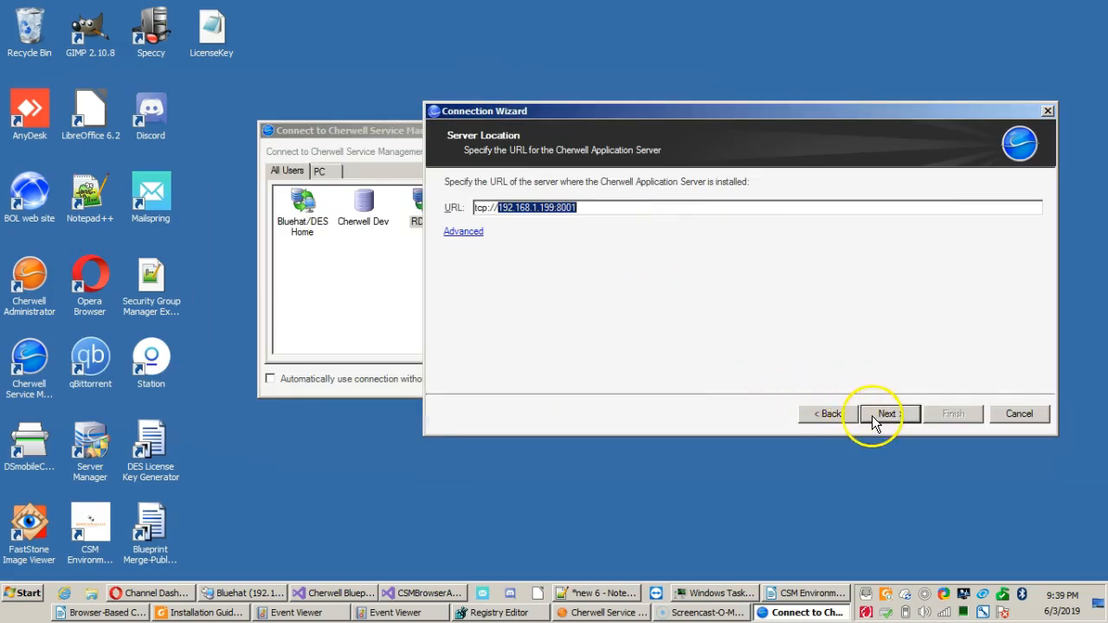
left_click(829, 412)
left_click(523, 208)
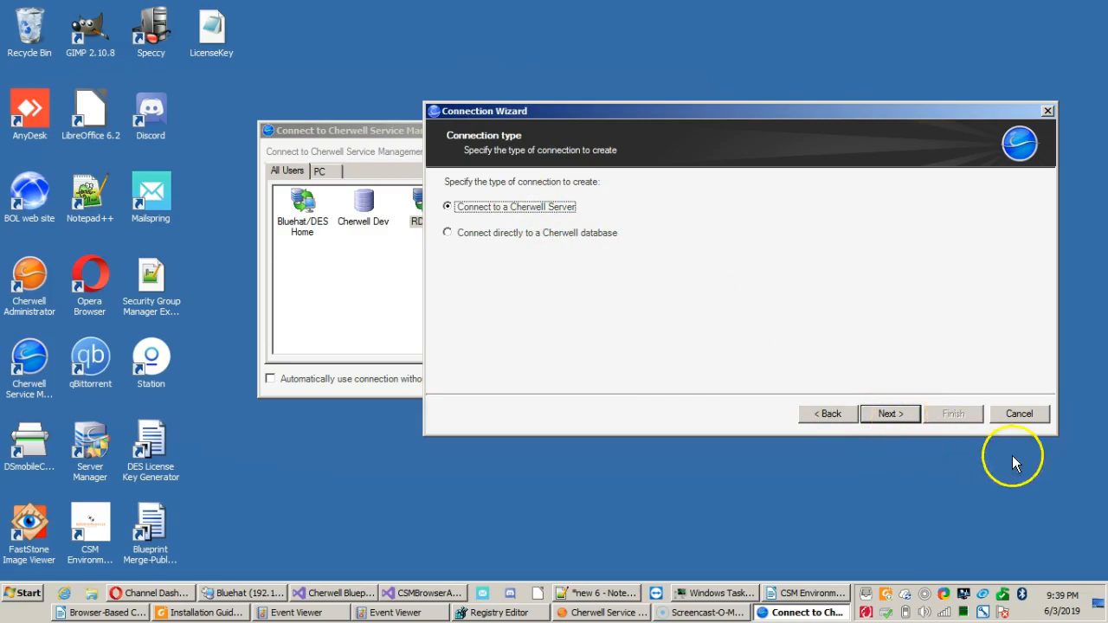
left_click(1028, 412)
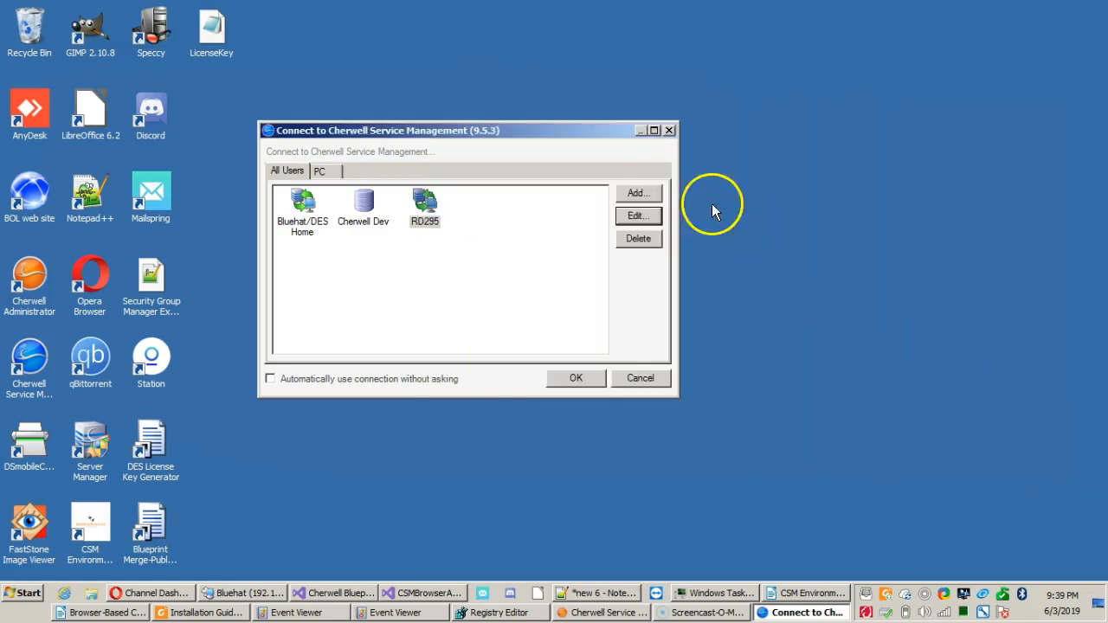
Compare the connections available to all users with those listed for the PC user.
left_click(516, 211)
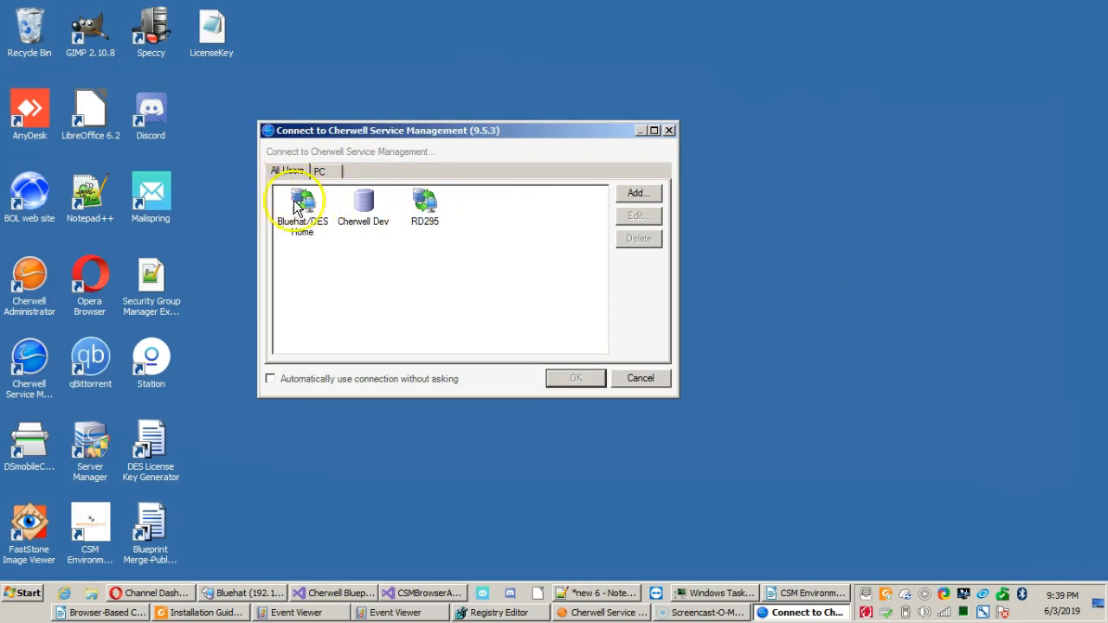
left_click(324, 170)
left_click(287, 172)
left_click(314, 170)
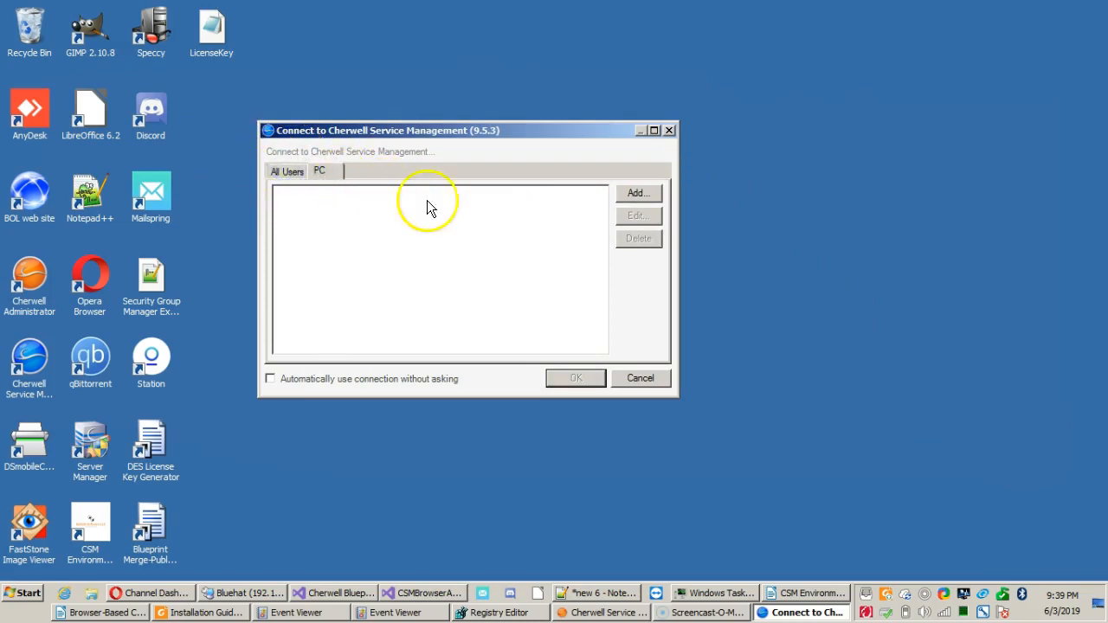
left_click(283, 174)
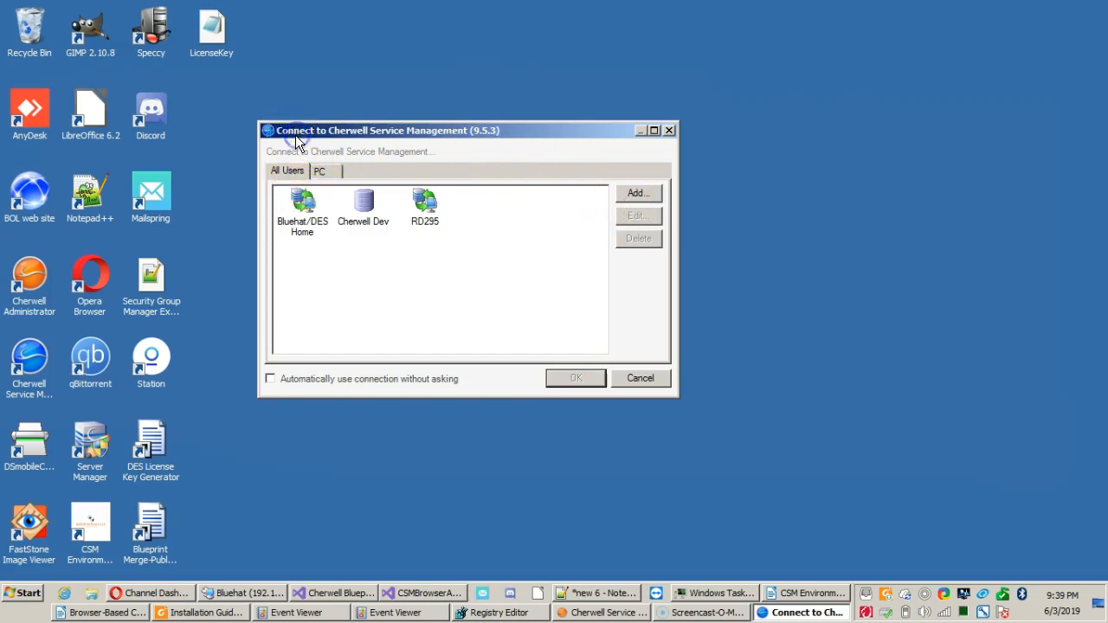
Start a new connection for the PC user only and set its type to Connect to a Cherwell Server.
left_click(321, 171)
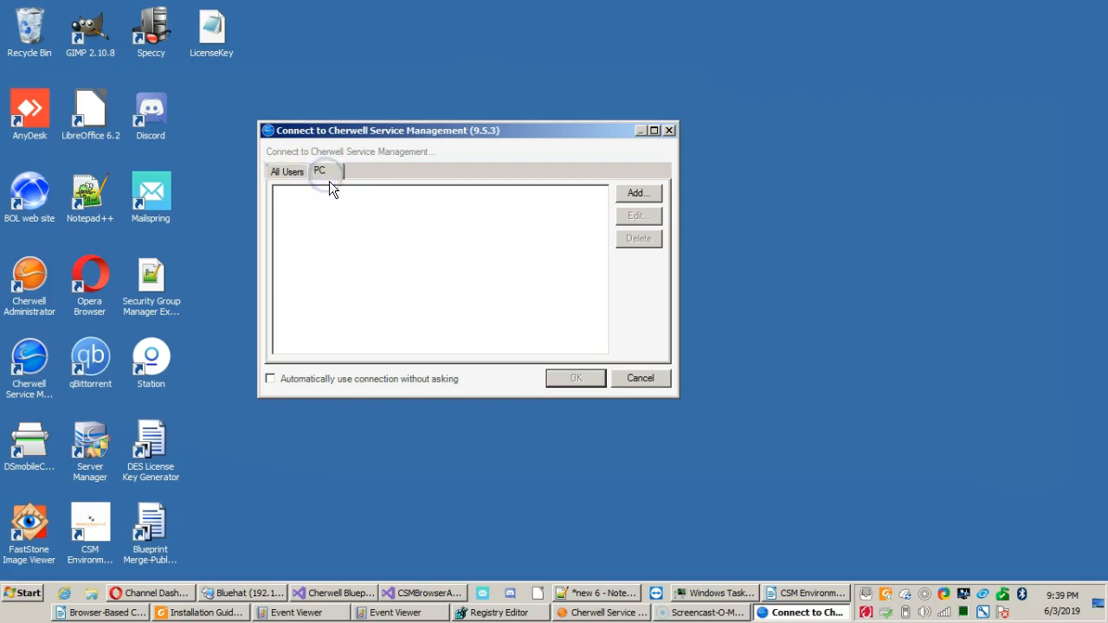
left_click(633, 194)
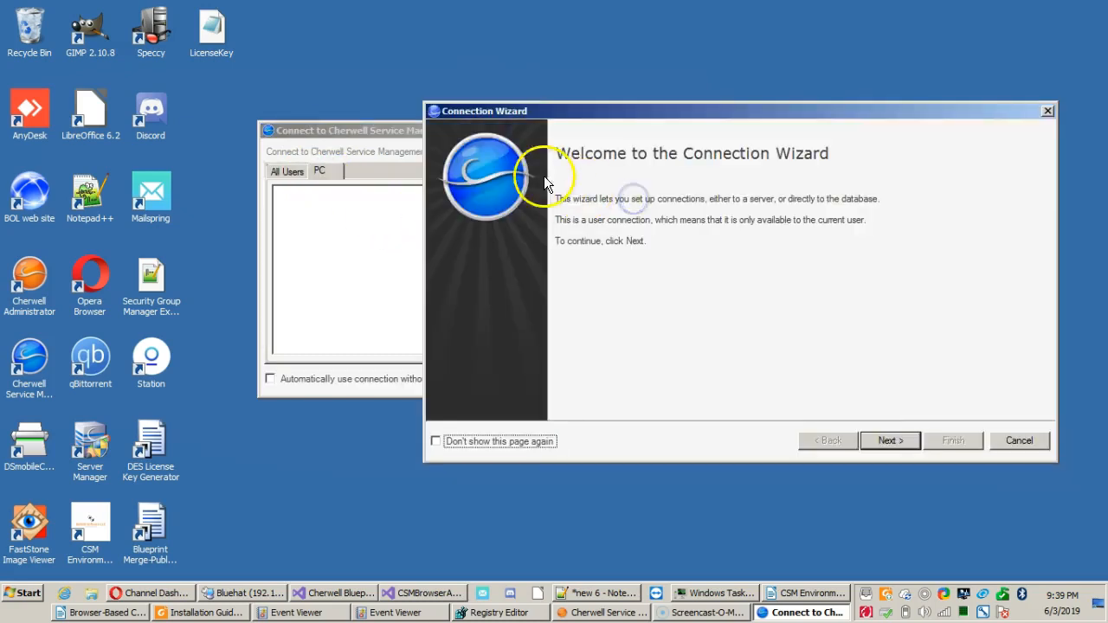
left_click_drag(463, 115, 464, 141)
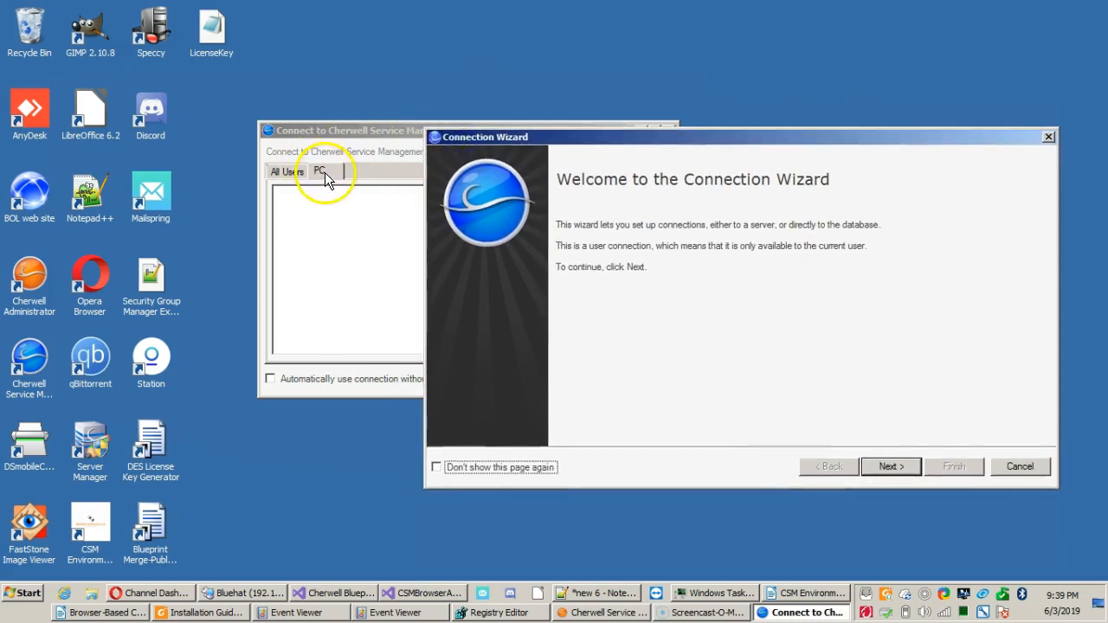
left_click(889, 467)
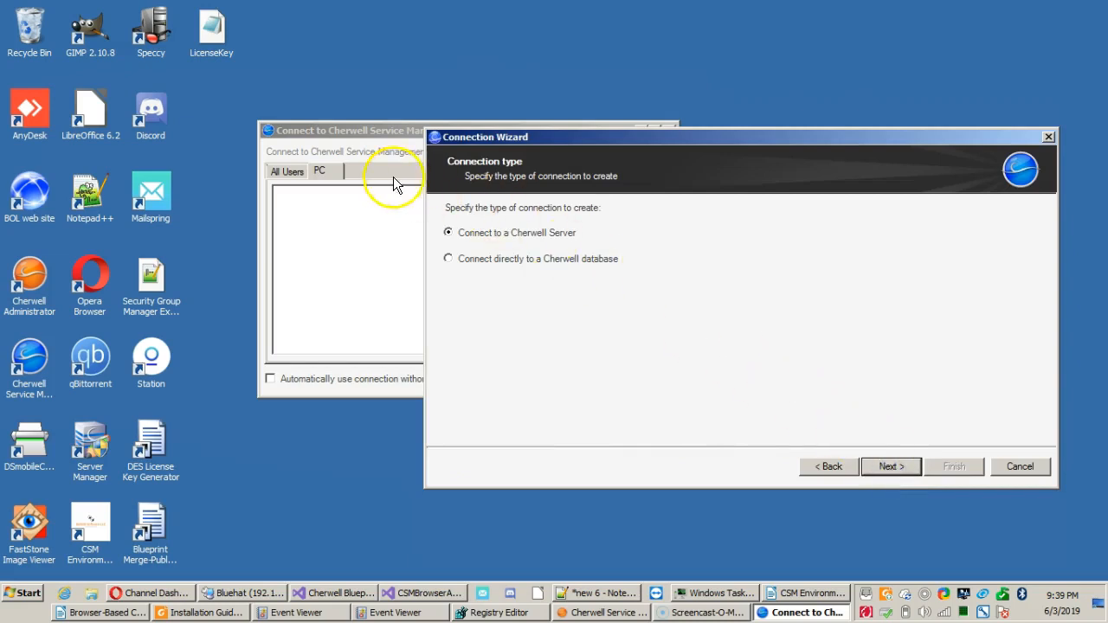
left_click(547, 237)
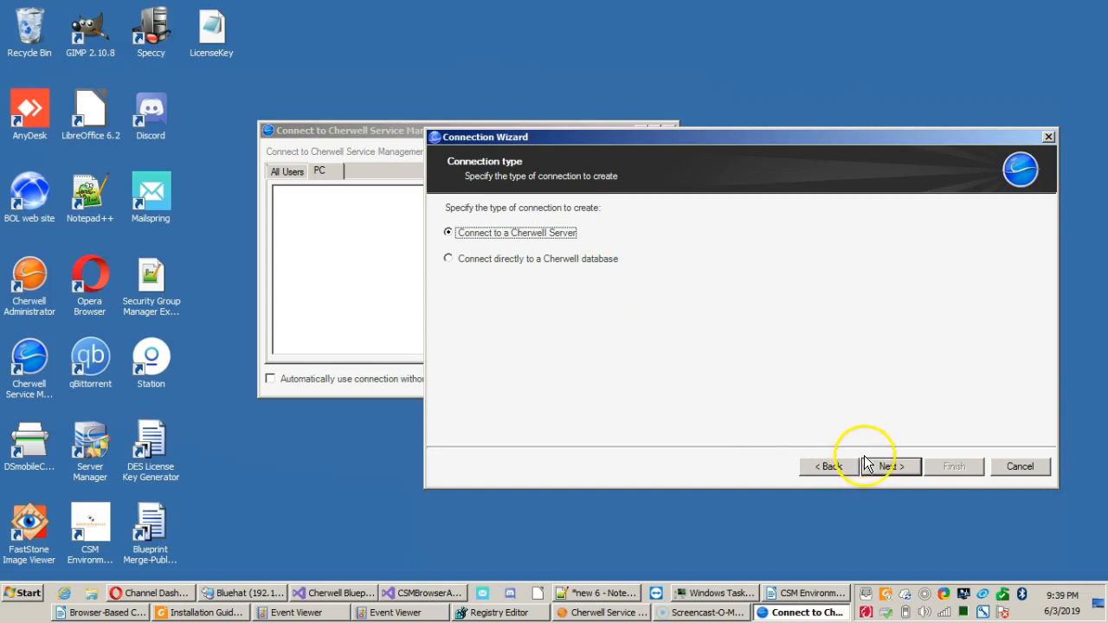
left_click(891, 465)
Try tcp as the protocol in the application server URL and put http back.
left_click(640, 232)
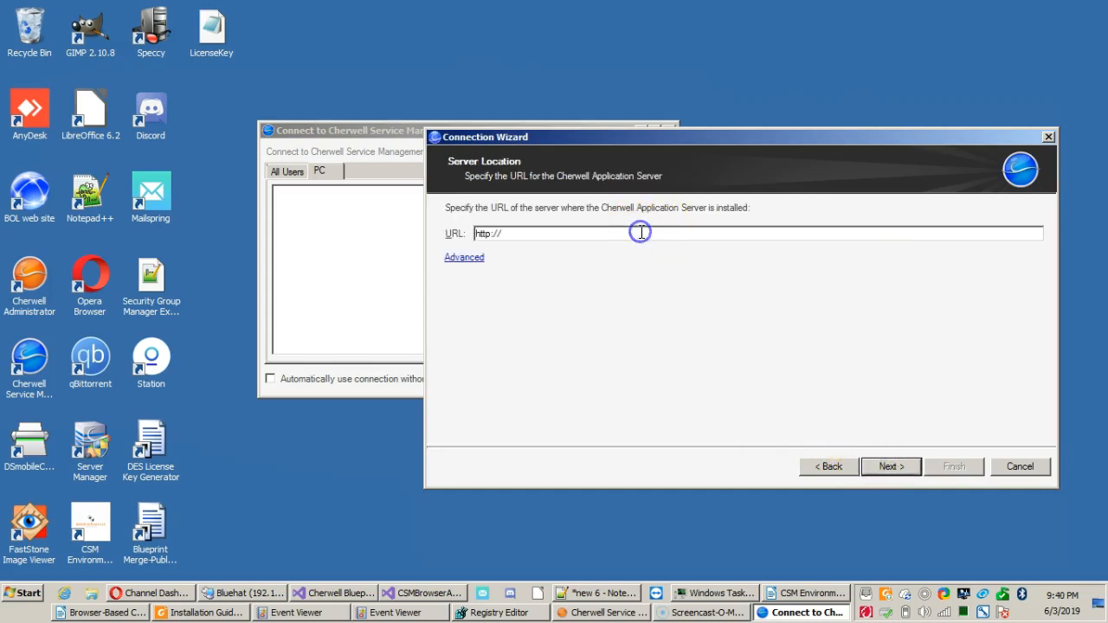
left_click(620, 236)
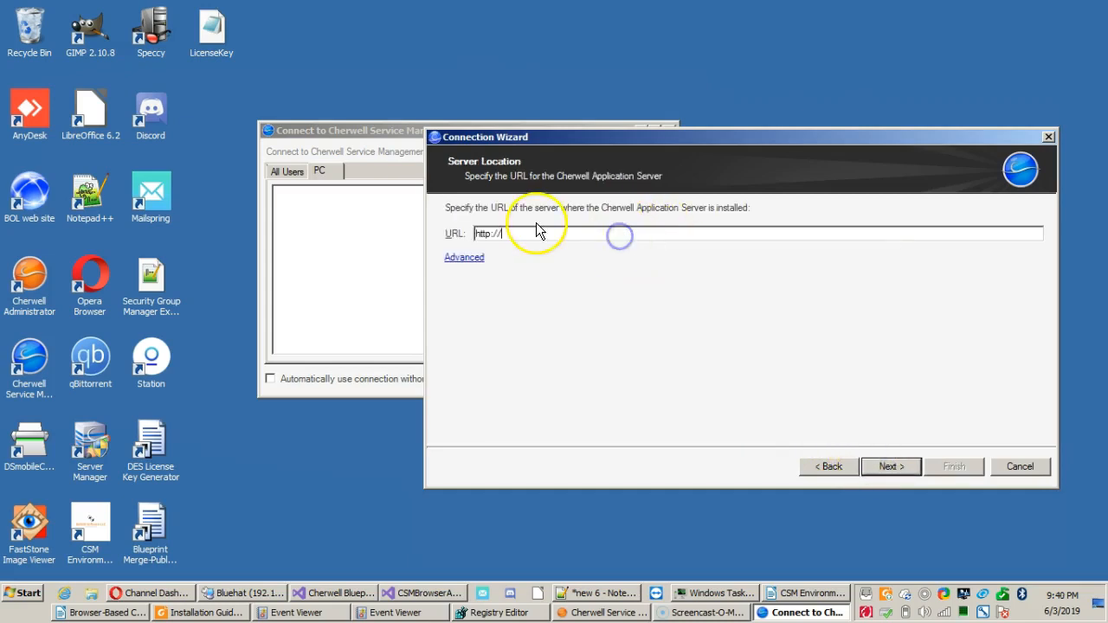
left_click(503, 234)
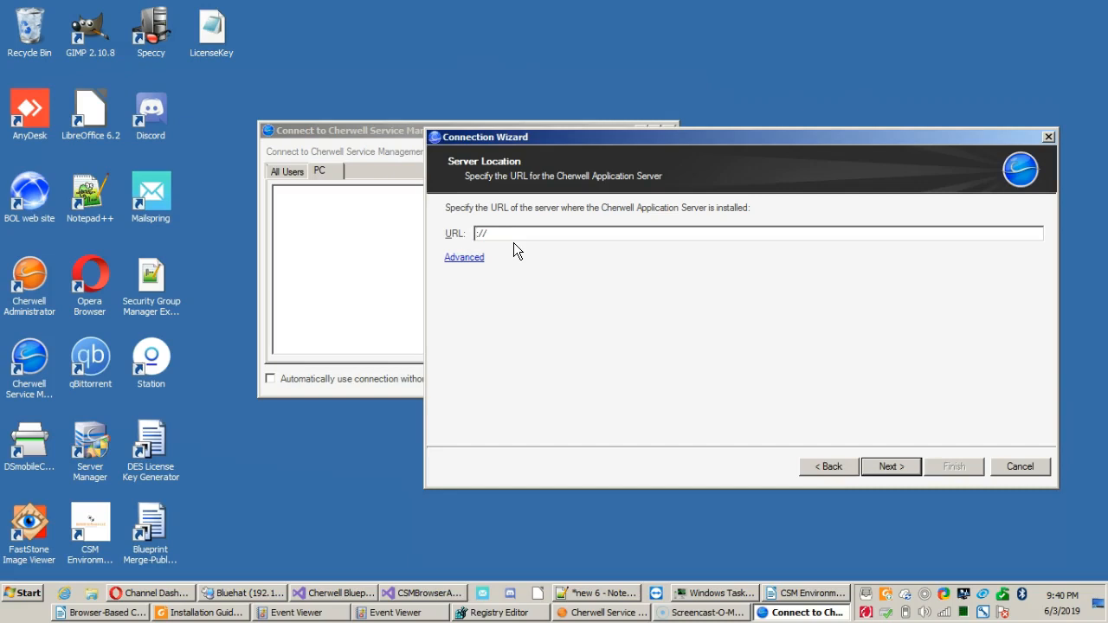
type("tcp")
type("htt")
type("p")
left_click(523, 234)
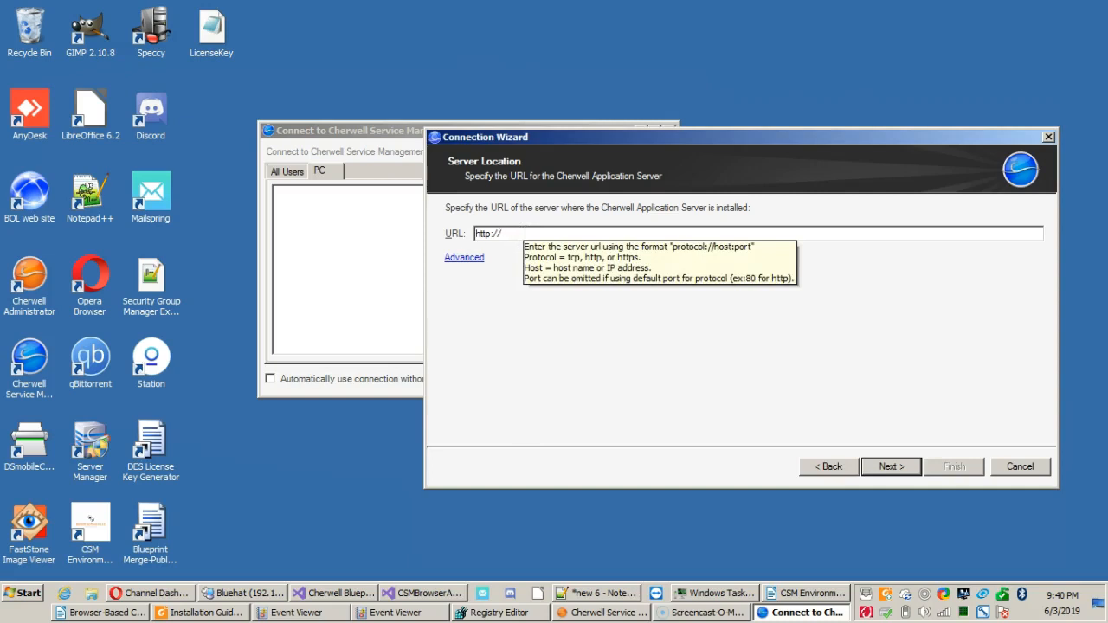
left_click(522, 234)
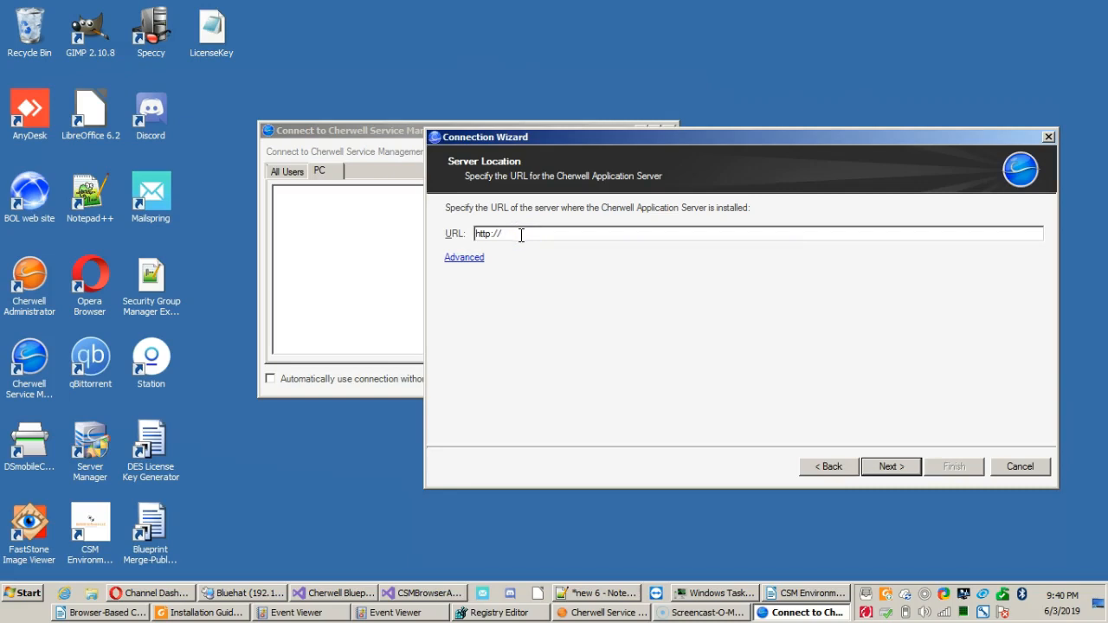
type("192.168.1.133")
left_click(881, 465)
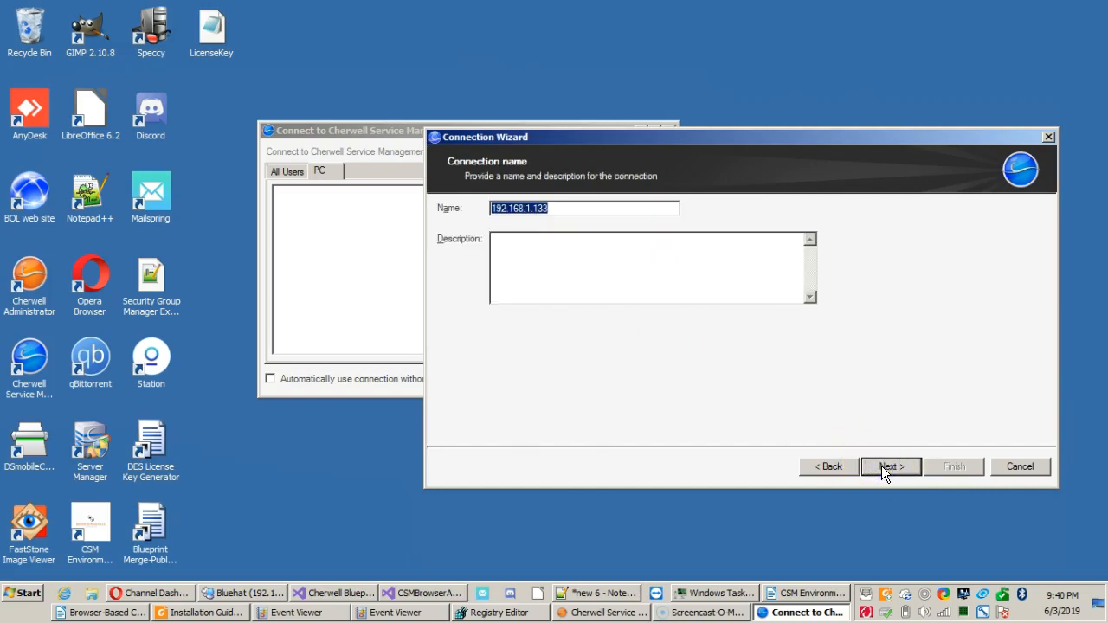
type("Prod")
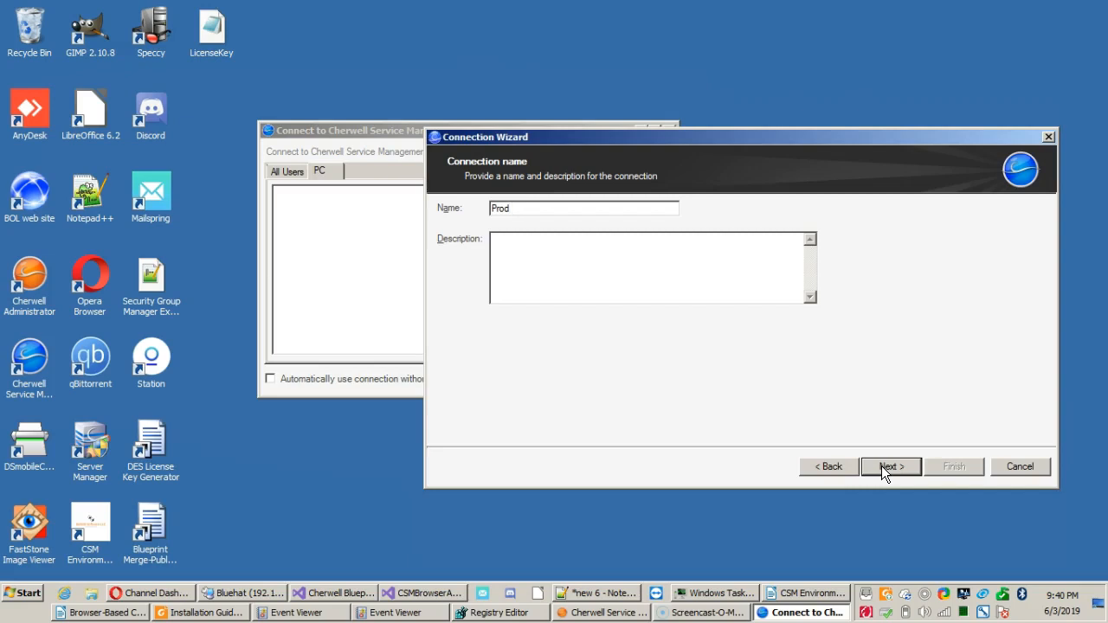
left_click(880, 465)
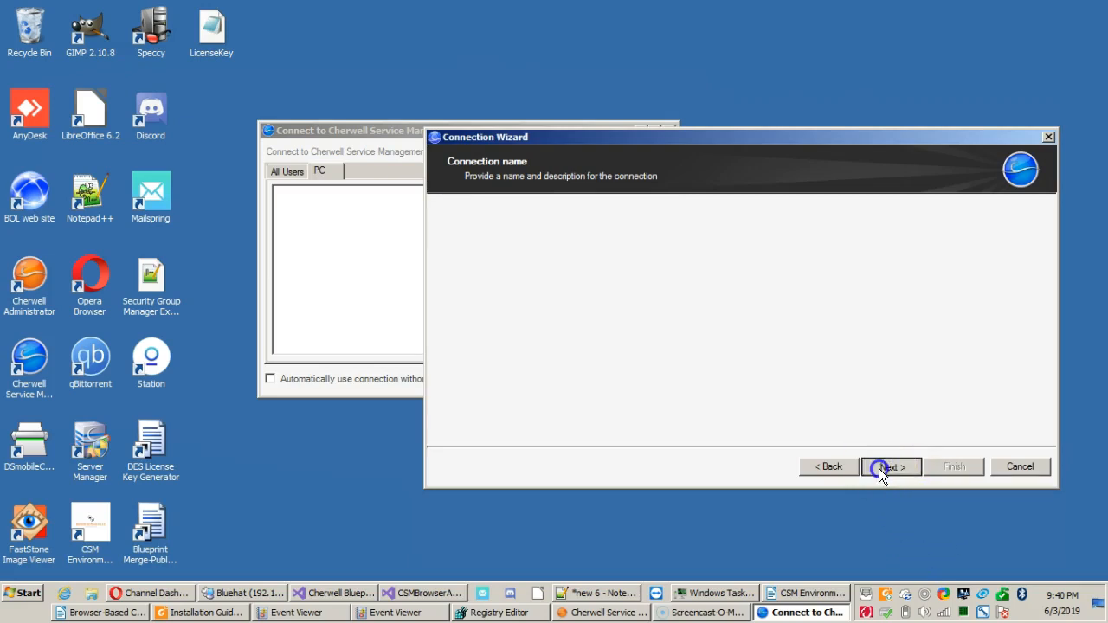
Test the new Prod connection, cancel the wizard without creating it, and return to the connections for all users.
left_click(461, 374)
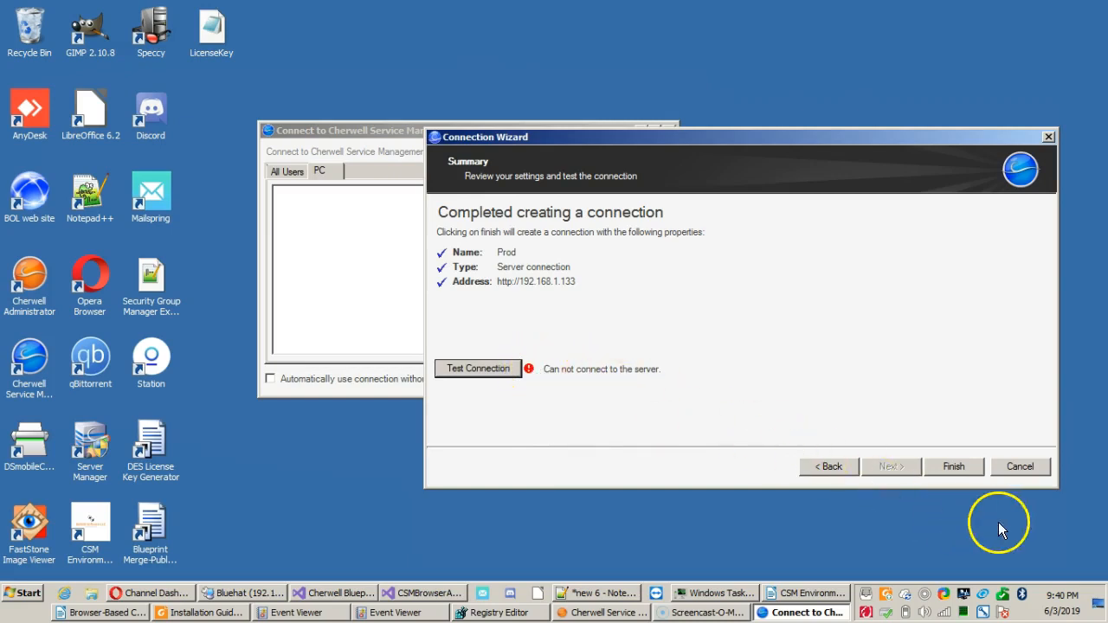
left_click(1026, 471)
left_click(290, 189)
Connect through the RD295 connection with automatic use of the connection without asking turned on.
left_click(425, 212)
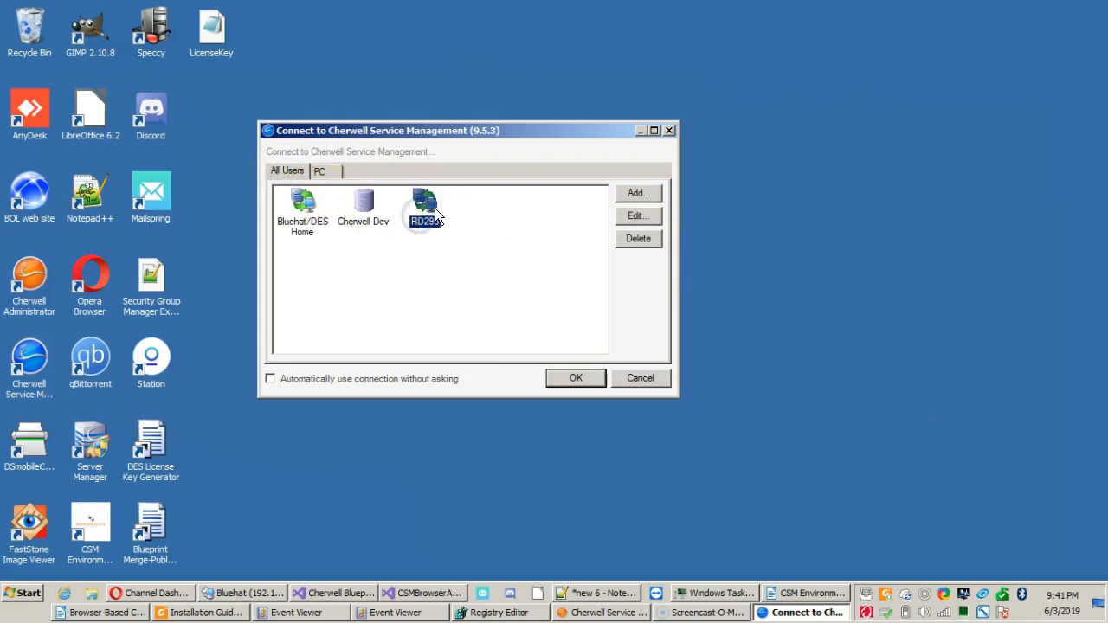
left_click(434, 212)
left_click(421, 380)
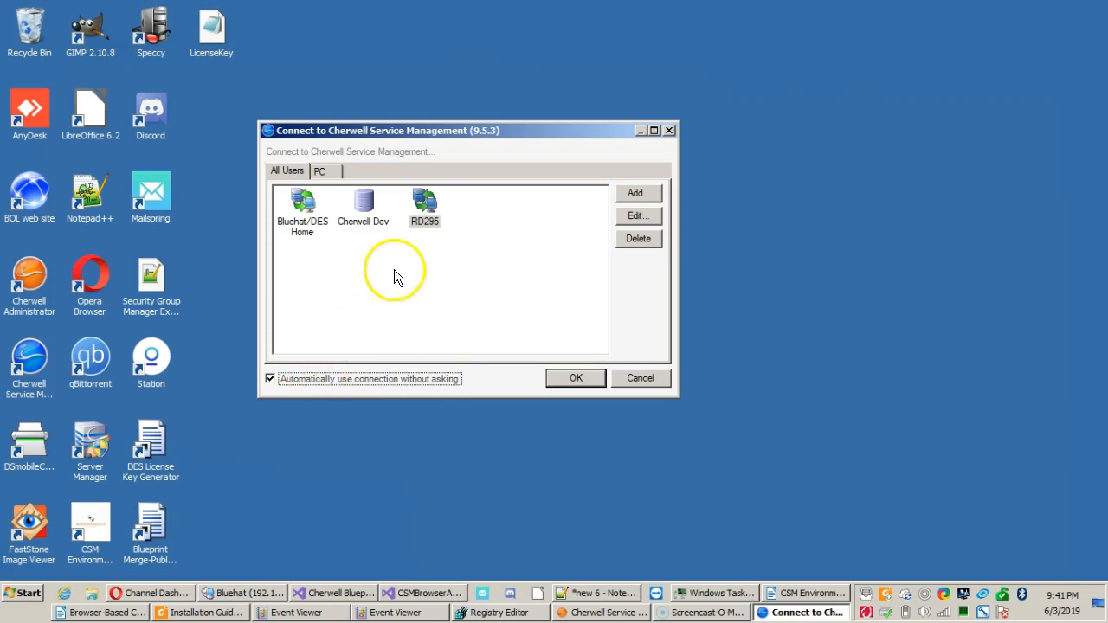
double_click(428, 212)
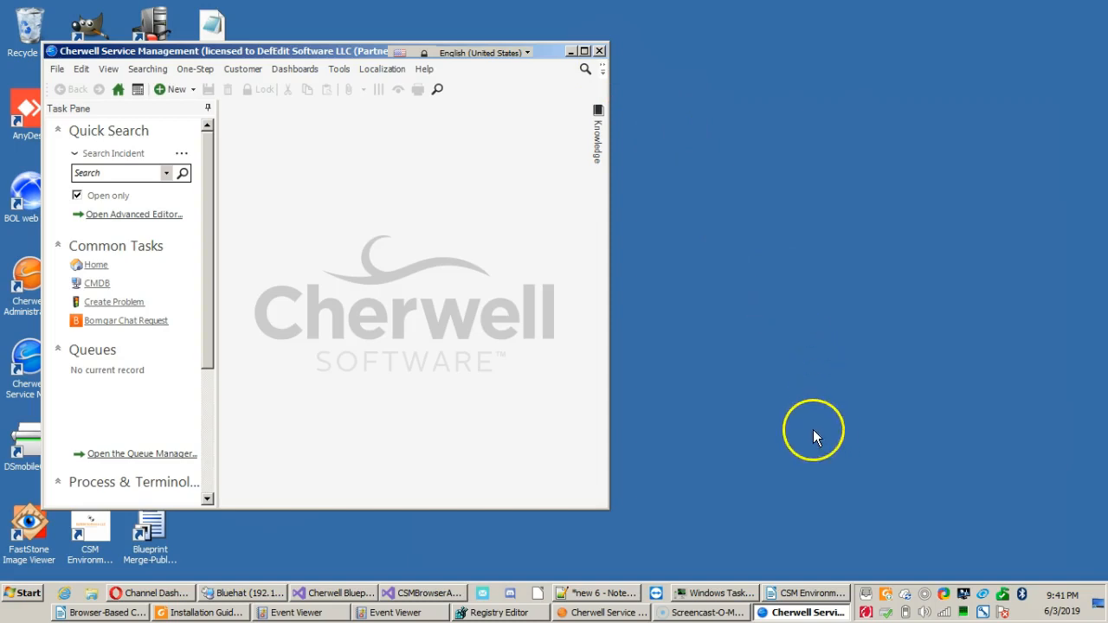
Close Cherwell Service Management and relaunch it from the desktop.
left_click(598, 51)
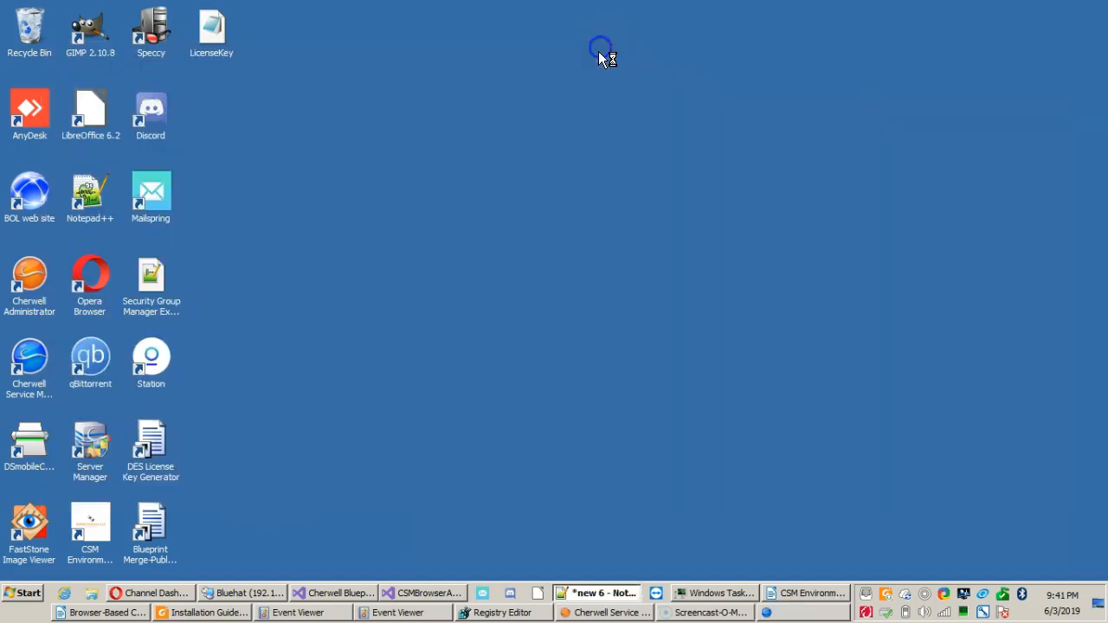
left_click(282, 324)
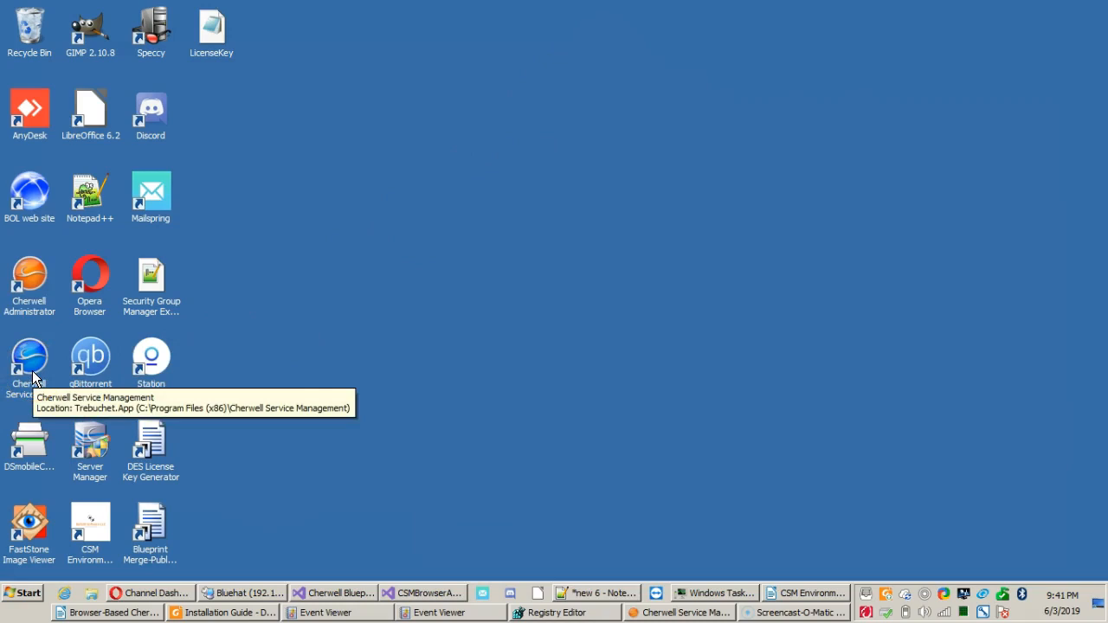
double_click(33, 377)
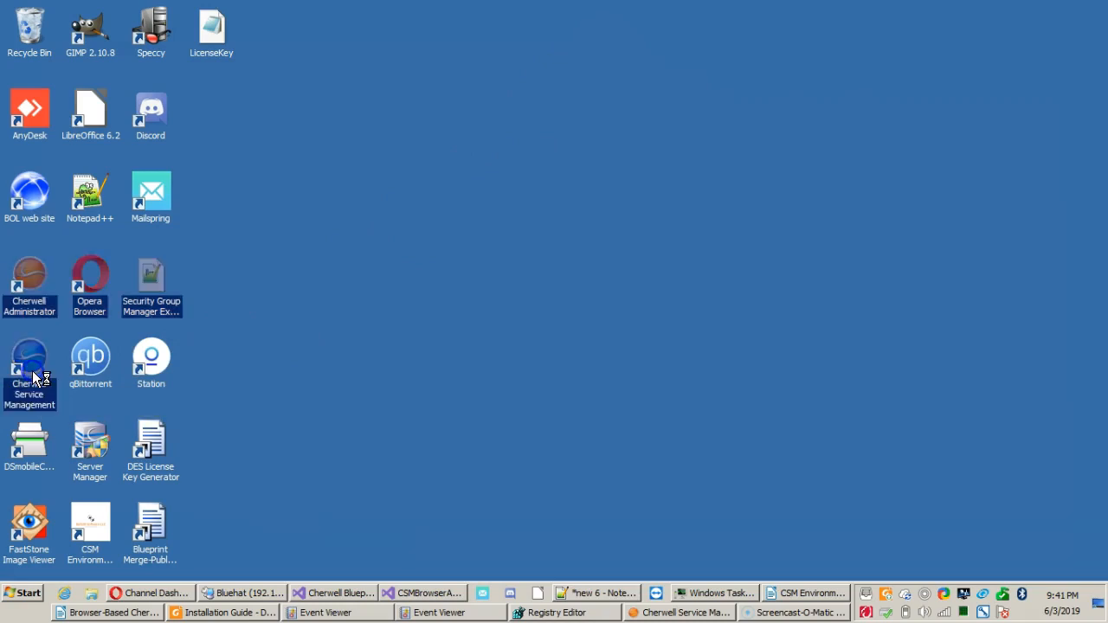
left_click(307, 342)
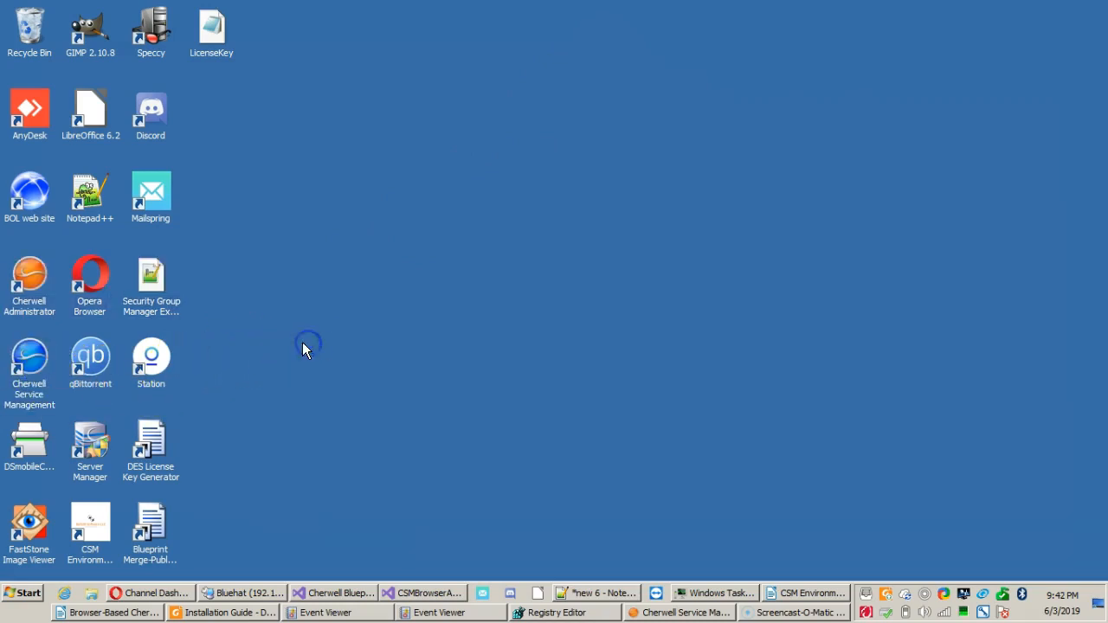
left_click(235, 334)
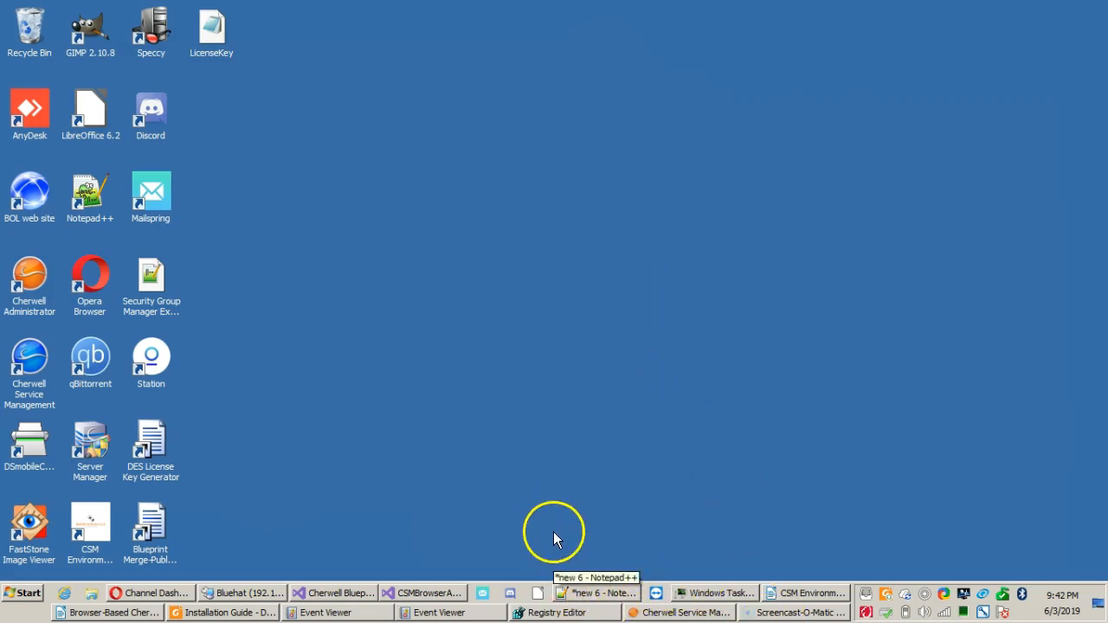
Switch to Windows Task Manager, end the Trebuchet.App.exe process, and minimize Task Manager.
left_click(703, 592)
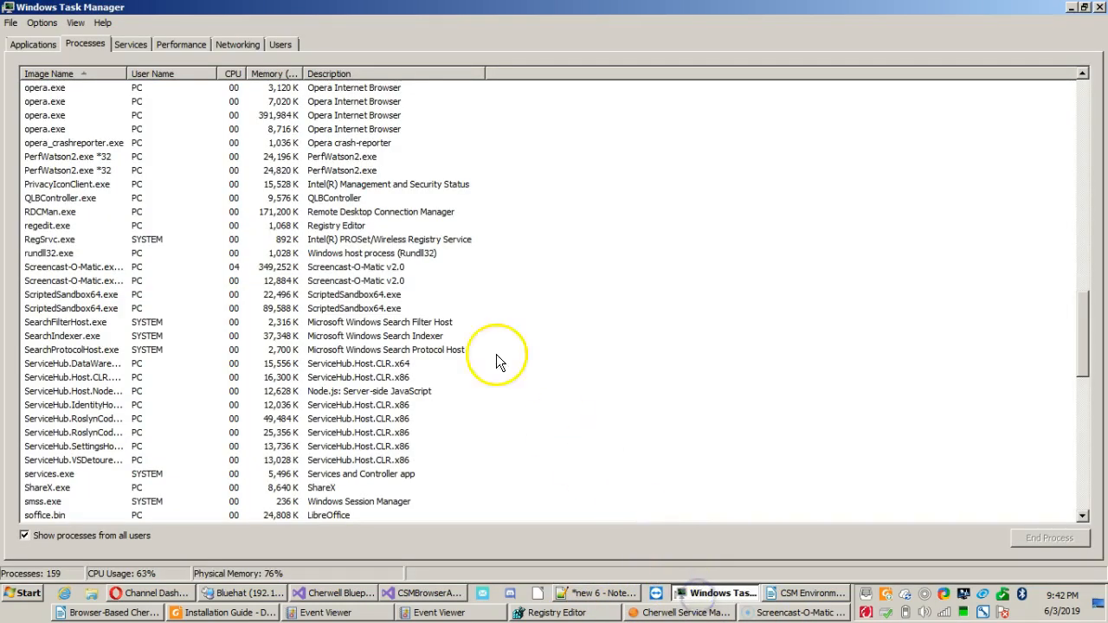
left_click(92, 74)
scroll(106, 141, "down", 20)
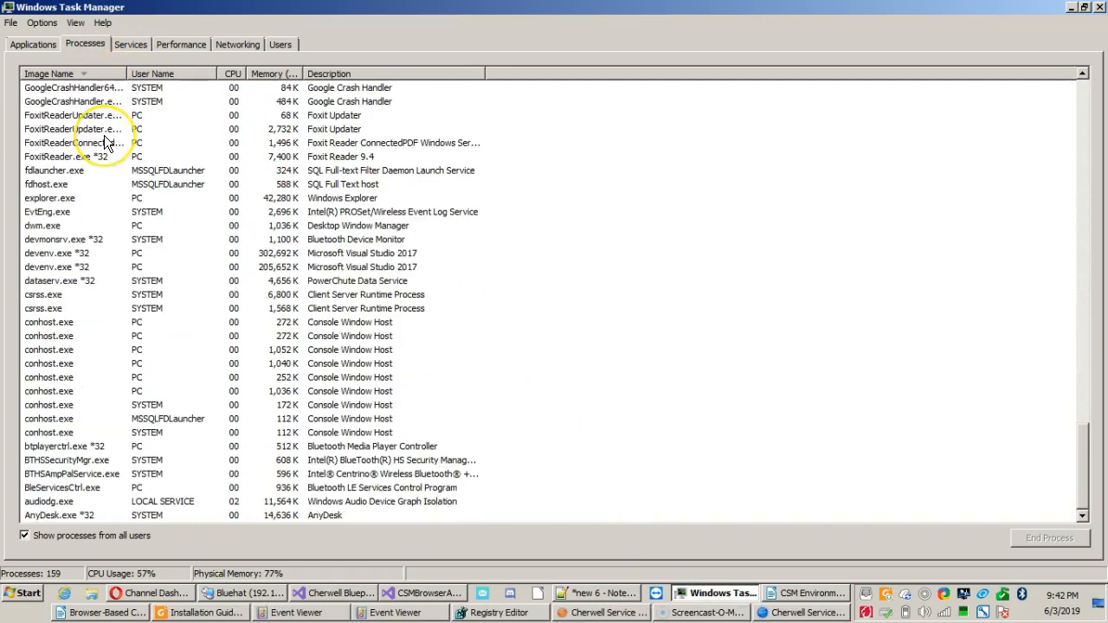
left_click(105, 140)
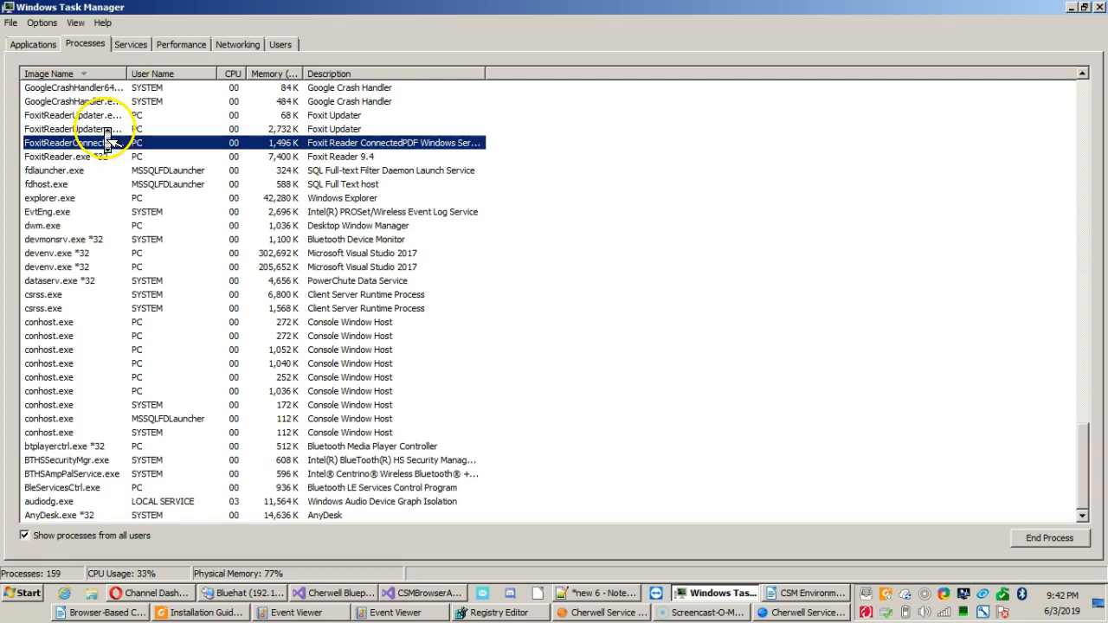
left_click(111, 252)
scroll(111, 257, "up", 10)
scroll(110, 256, "up", 20)
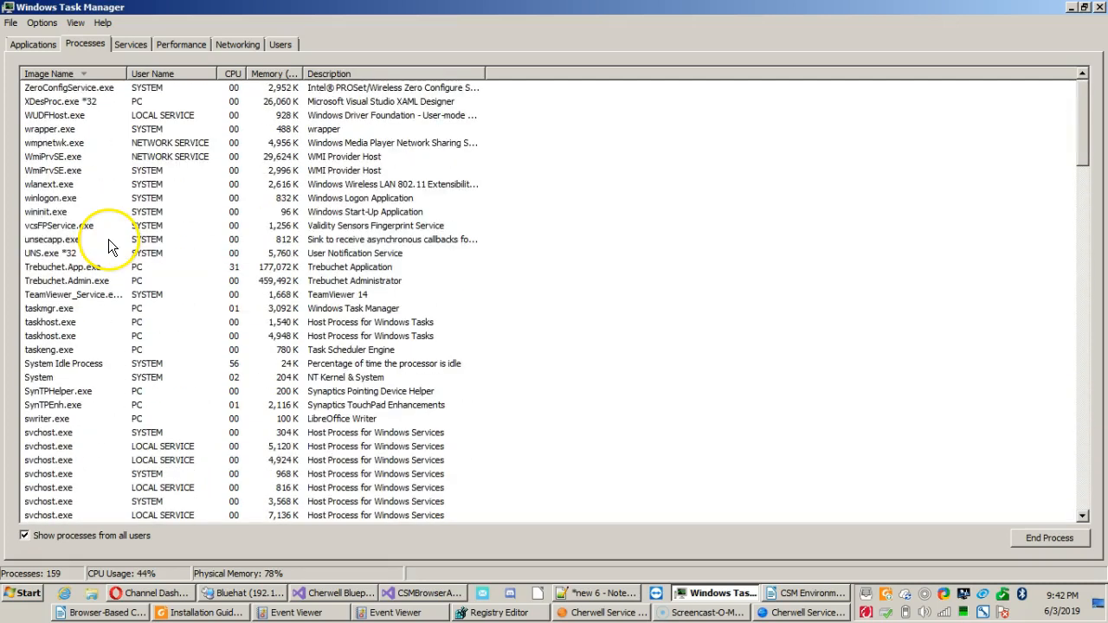
left_click(69, 267)
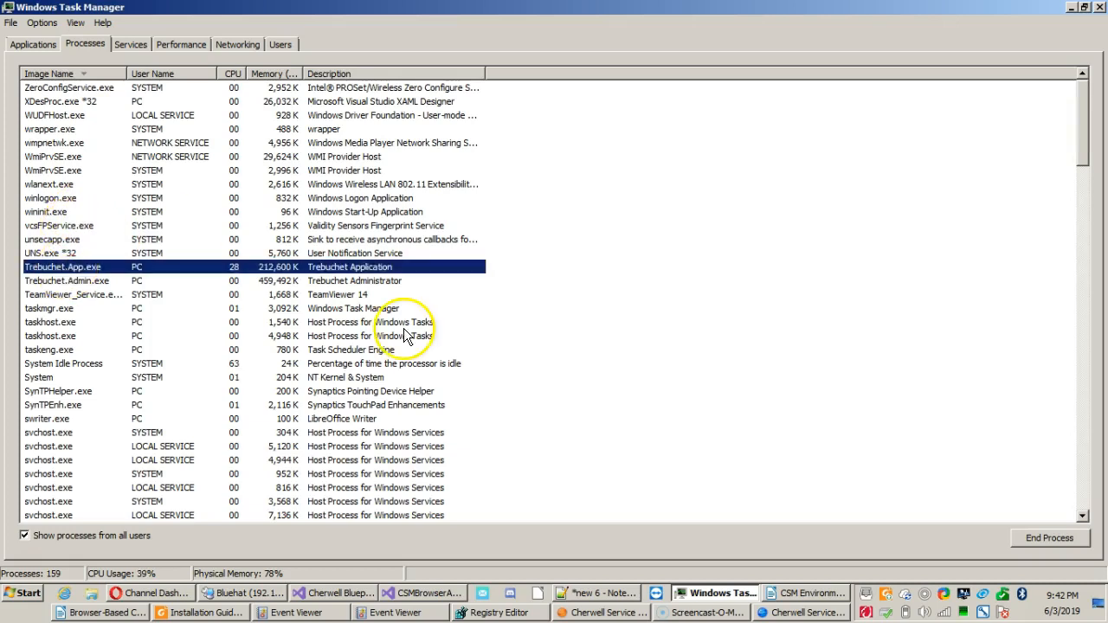
left_click(1060, 537)
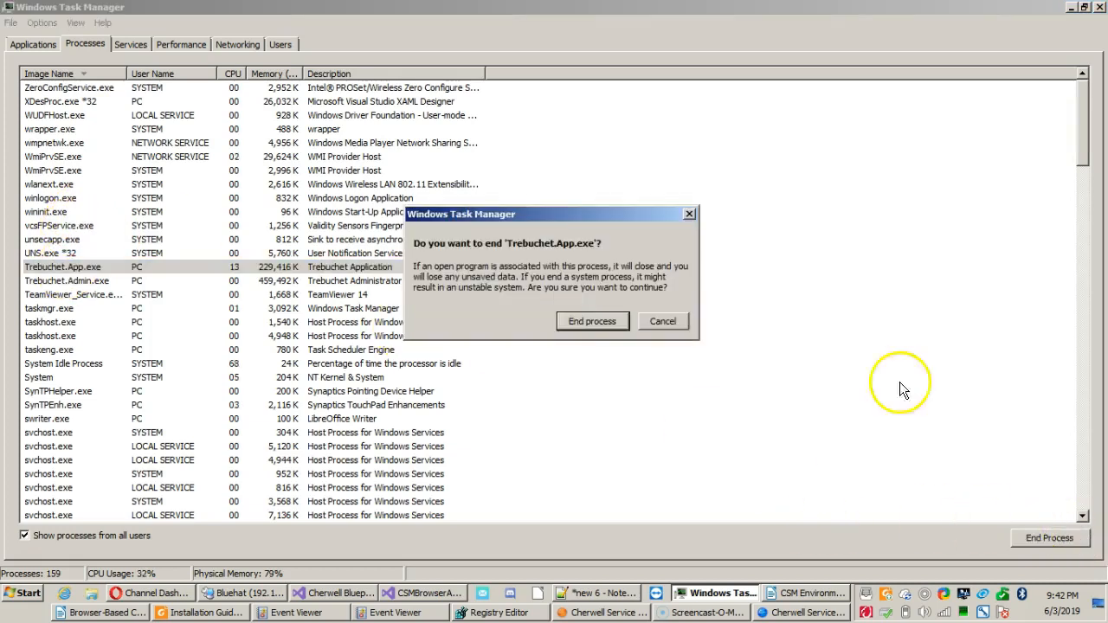
key("Return")
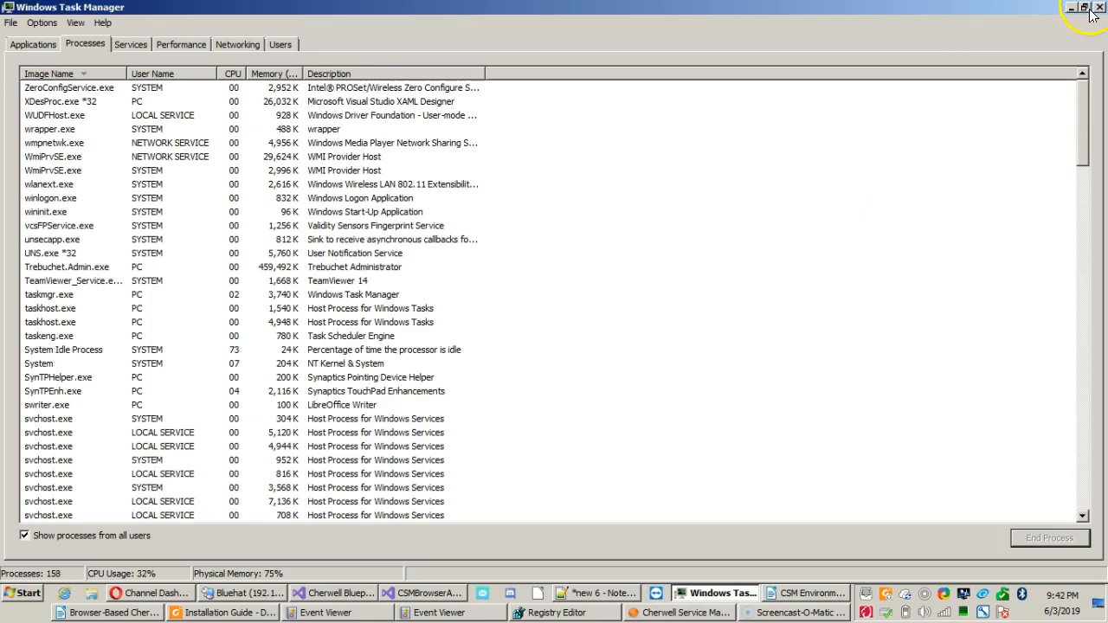
left_click(1072, 8)
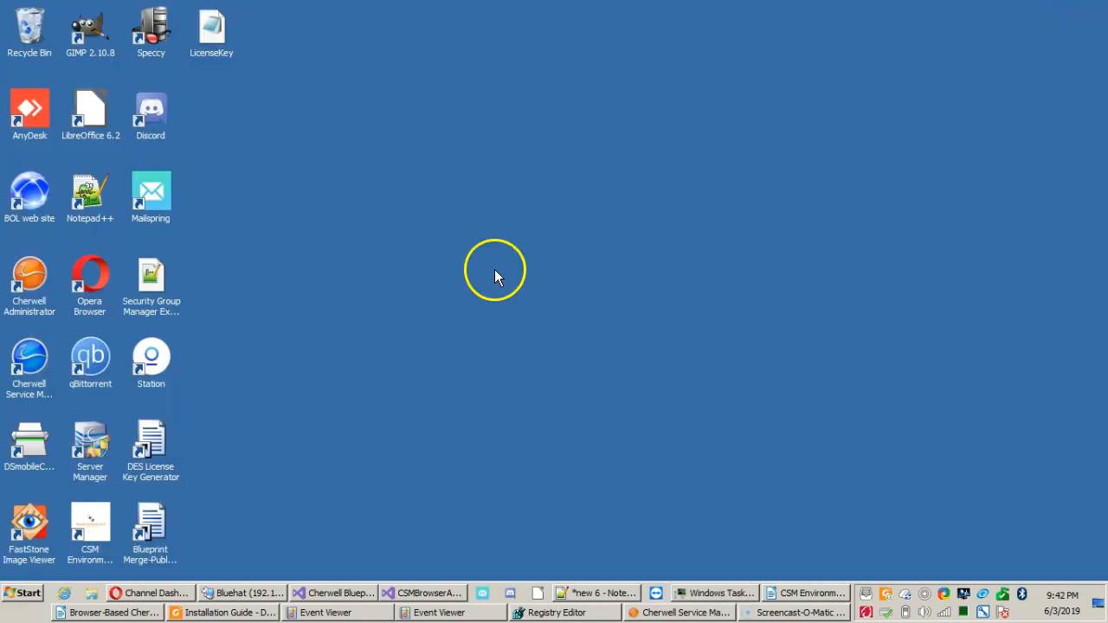
Relaunch Cherwell Service Management with its connection chooser showing and connect to RD295 with automatic connection use turned off.
left_click(33, 367)
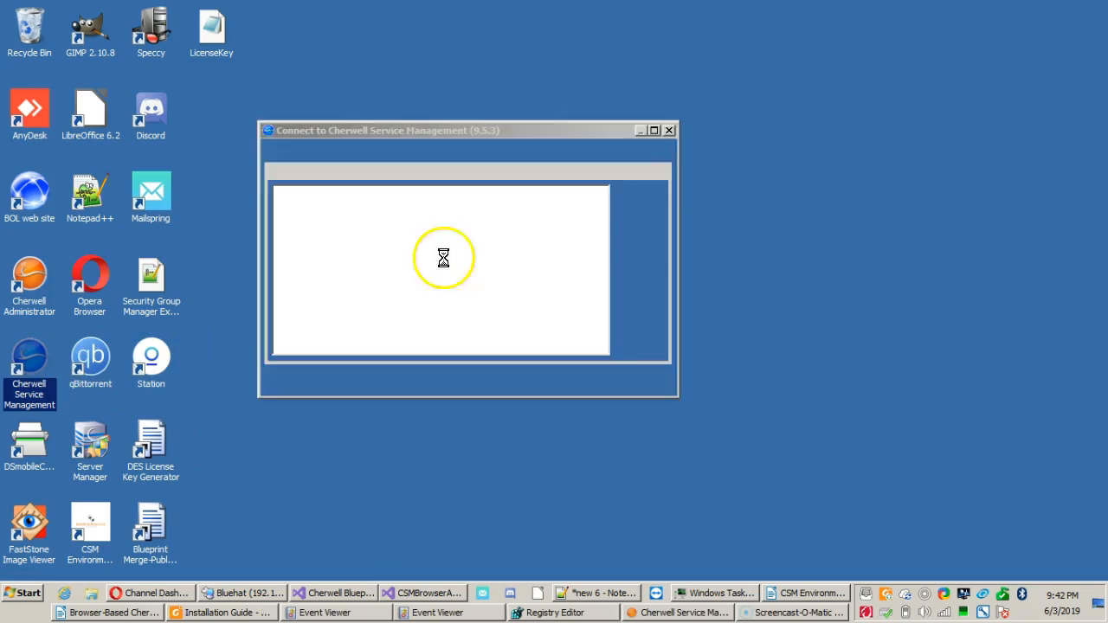
left_click(450, 143)
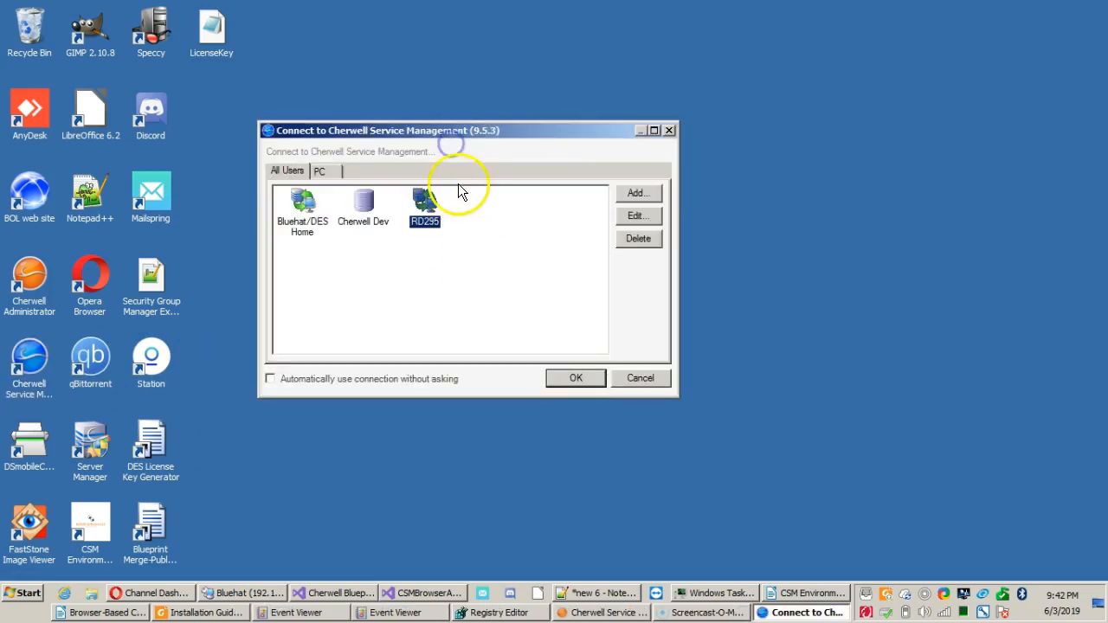
left_click(364, 382)
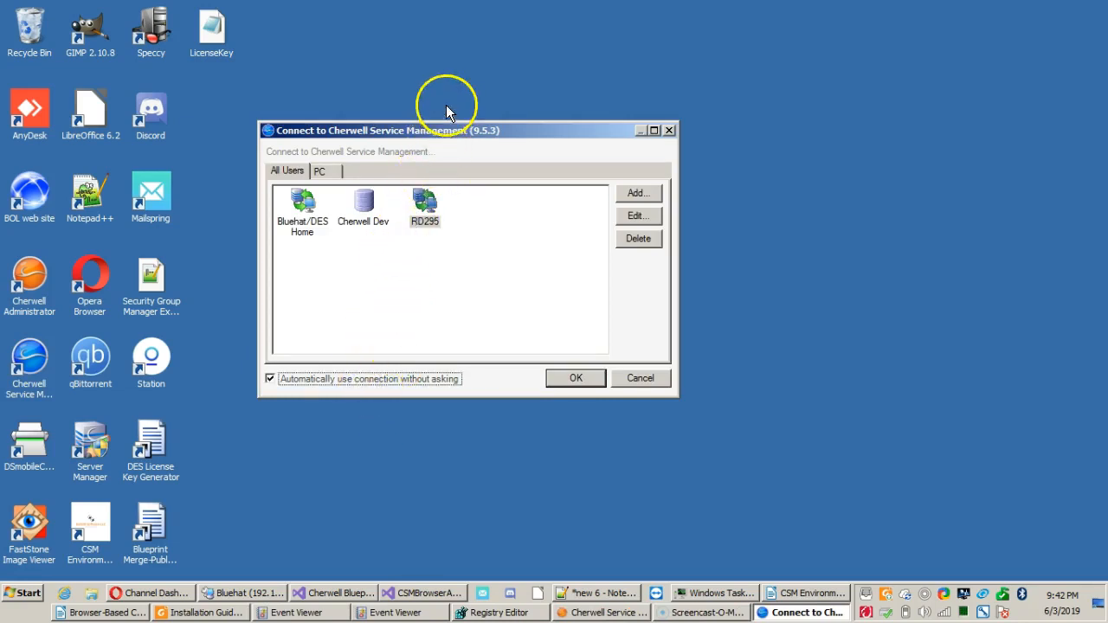
left_click_drag(451, 133, 440, 93)
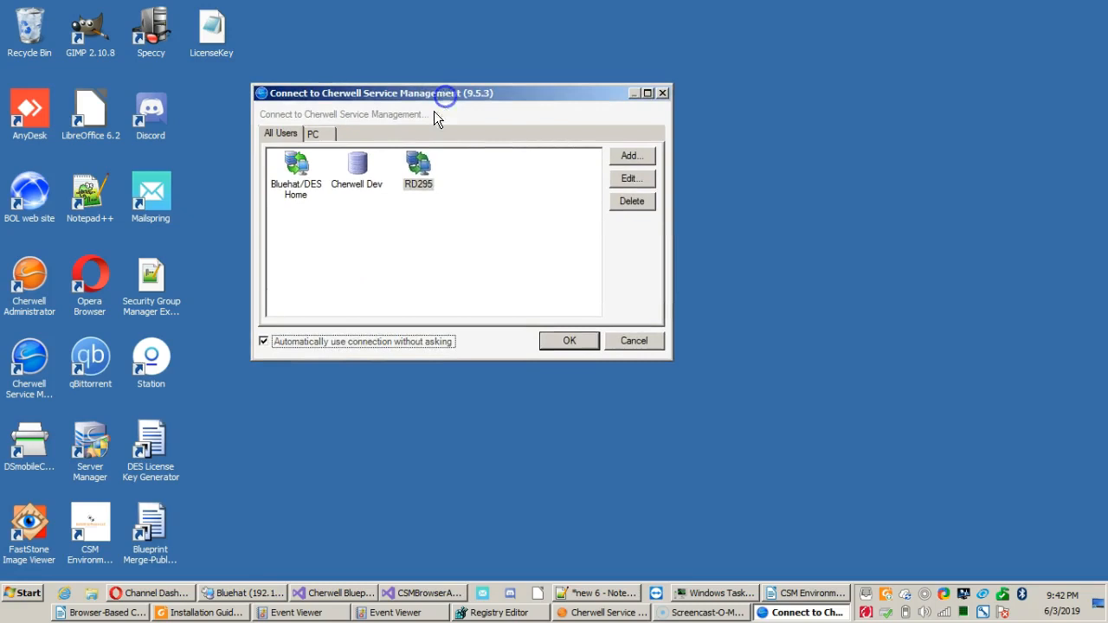
left_click(320, 341)
left_click(320, 341)
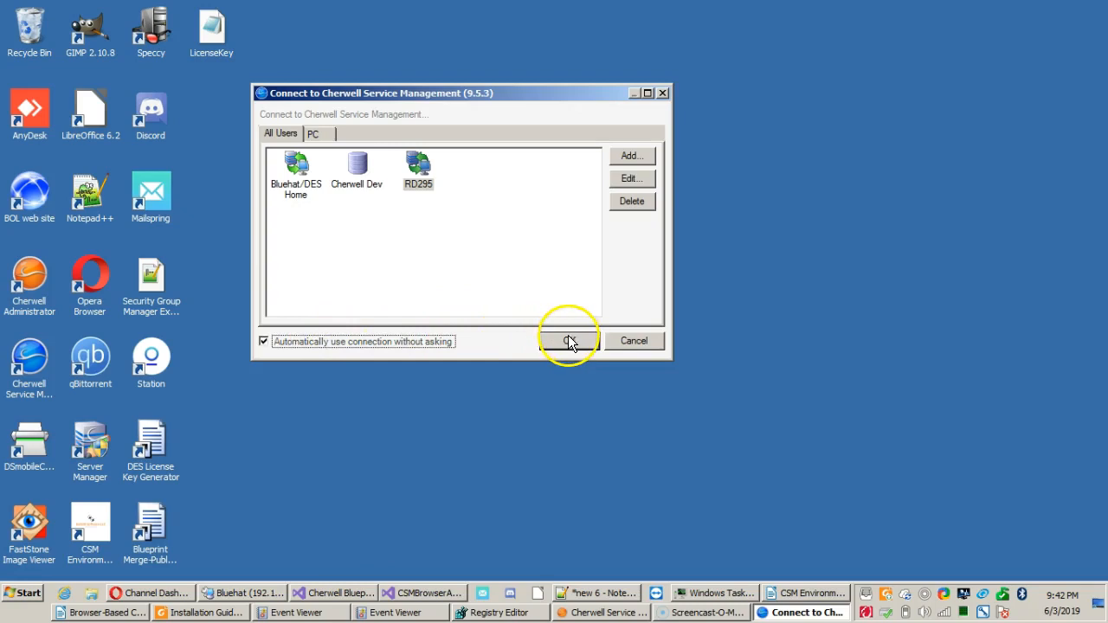
left_click(383, 338)
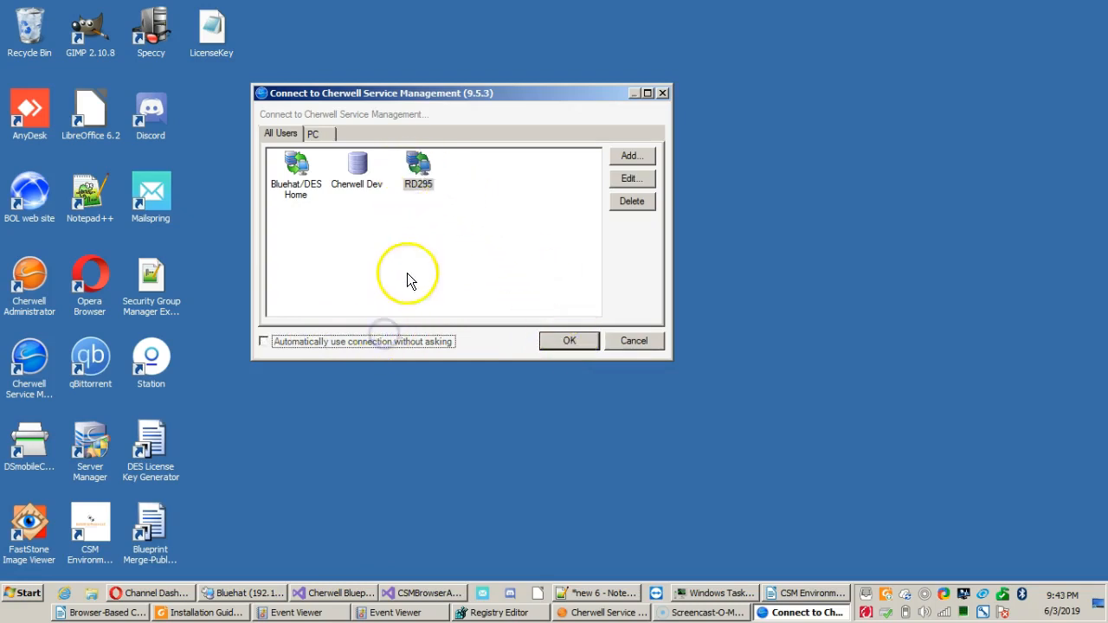
double_click(419, 166)
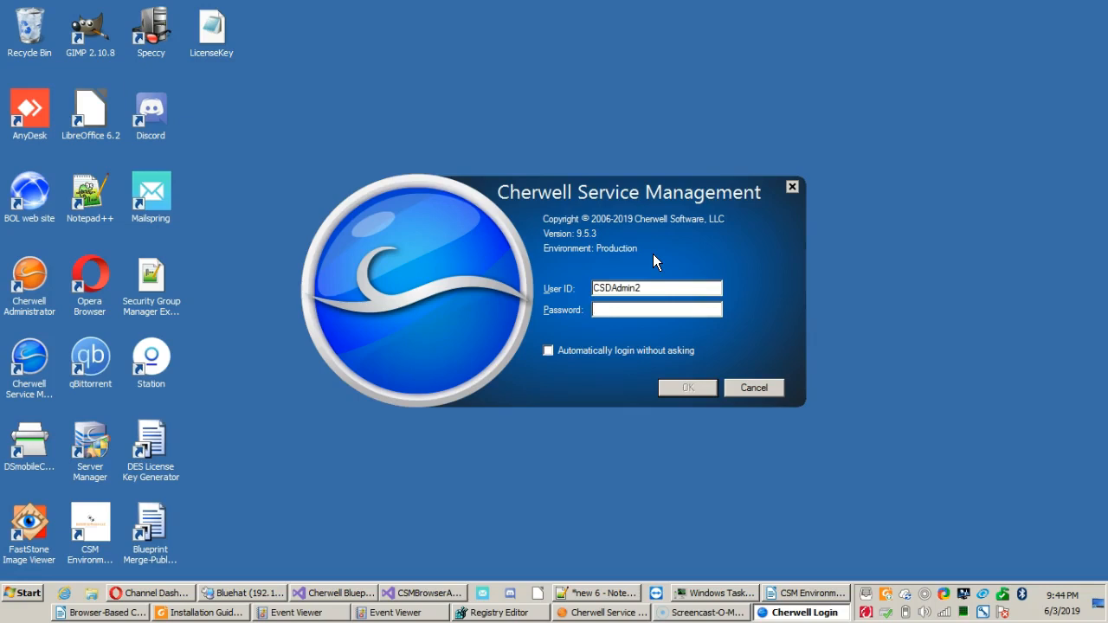
Try the domain prefixes cherwell\ and domain\ in front of the user ID and remove each one.
key("shift+Tab")
key("Home")
type("cherwell\\")
key("shift+Home")
key("BackSpace")
type("domain\\")
key("shift+Home")
key("Delete")
Enter the account password and log in with the user ID already filled in.
key("Tab")
type("*********")
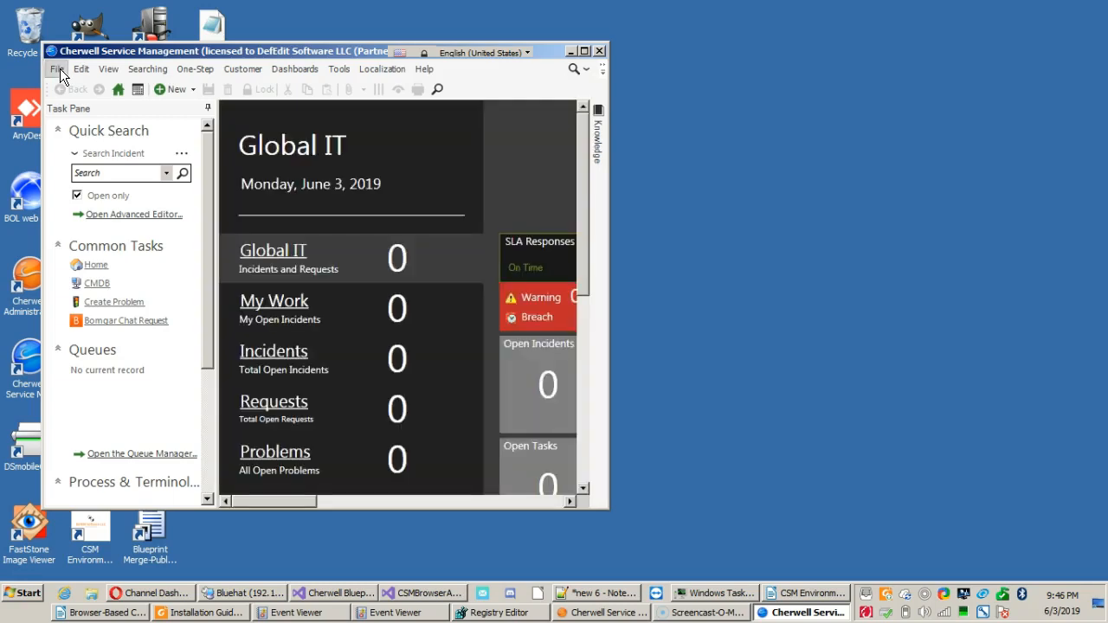
Start logging out and choose to change role in the log off options.
left_click(58, 69)
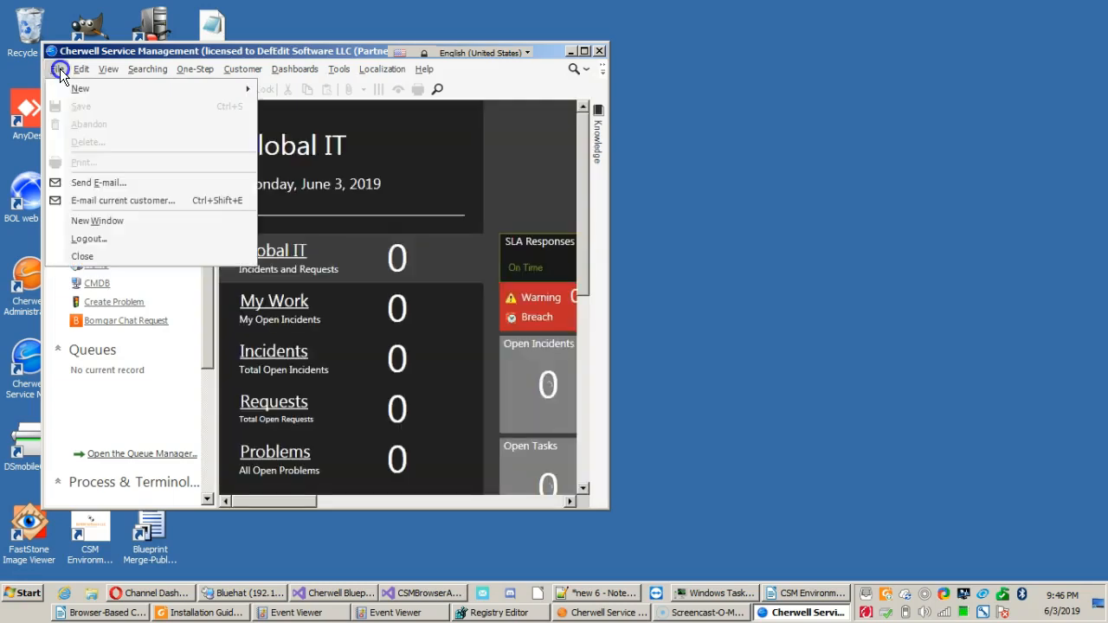
left_click(83, 232)
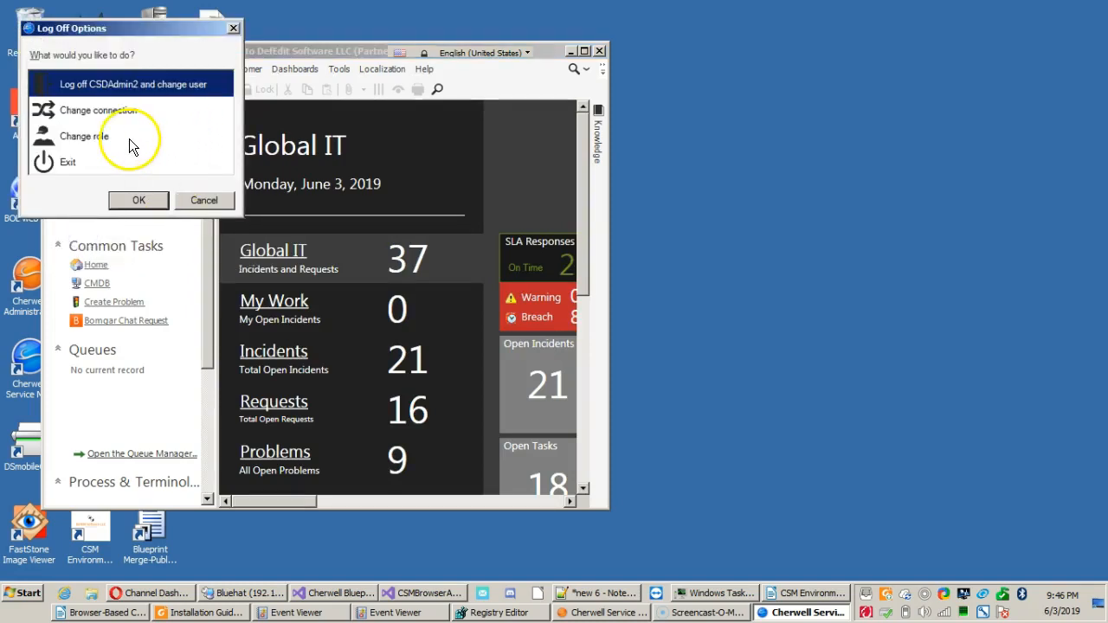
left_click(129, 139)
key("Return")
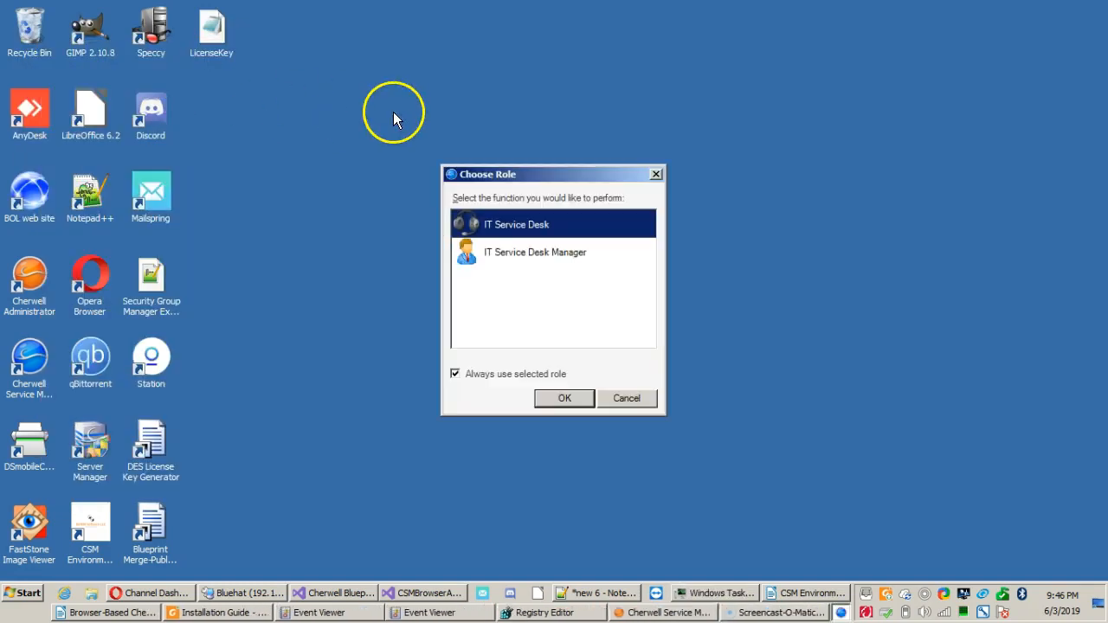
Continue with the IT Service Desk role and turn off Always use selected role.
left_click_drag(589, 175, 498, 95)
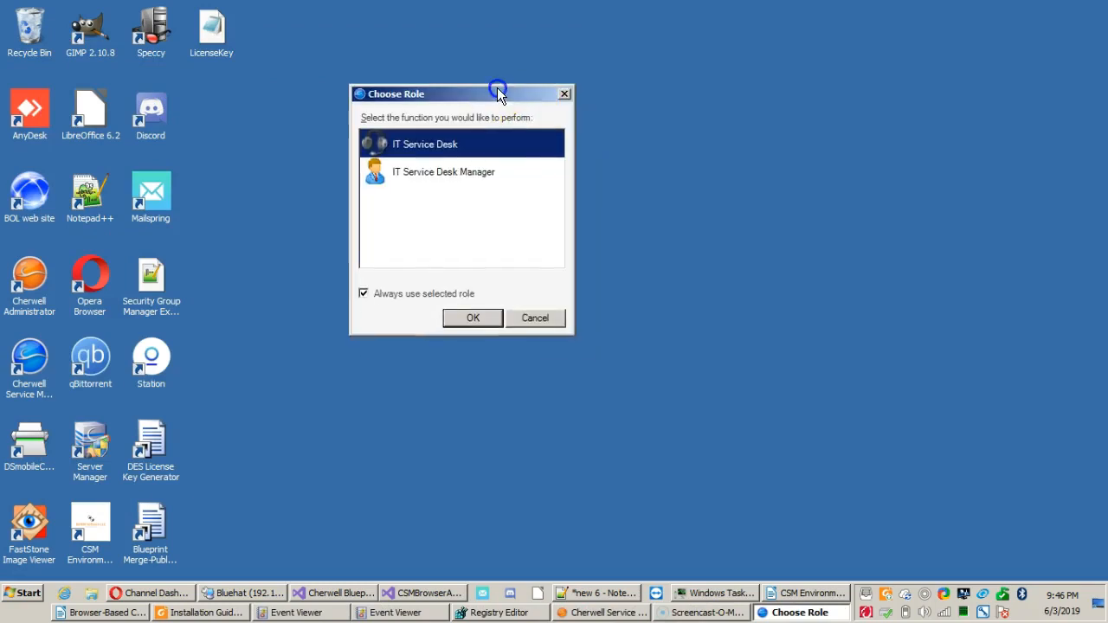
left_click(391, 294)
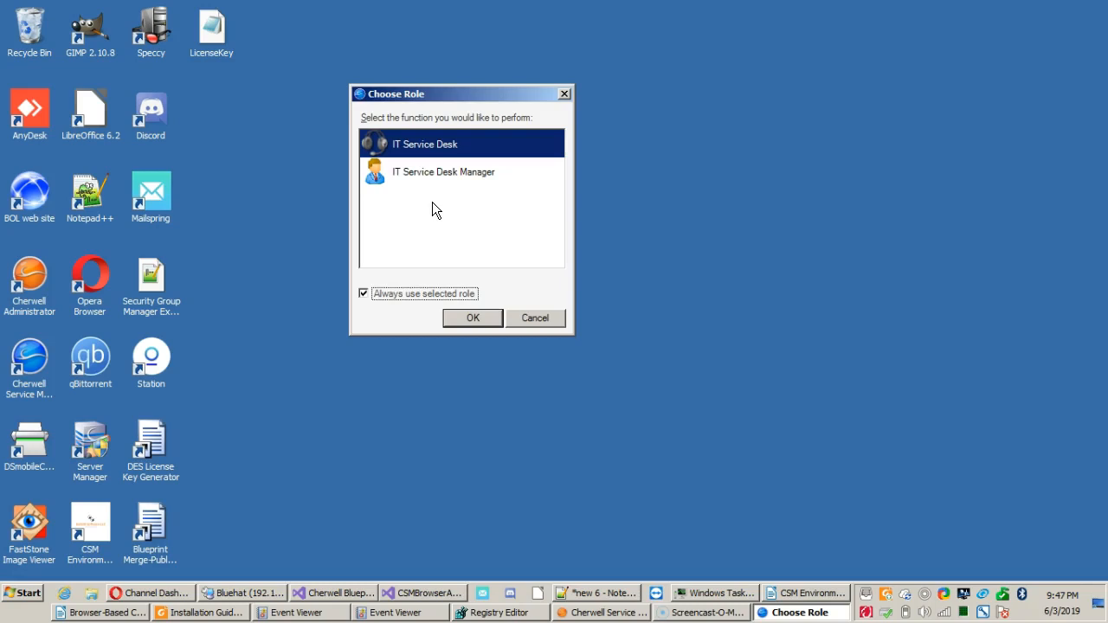
left_click(418, 295)
left_click(486, 316)
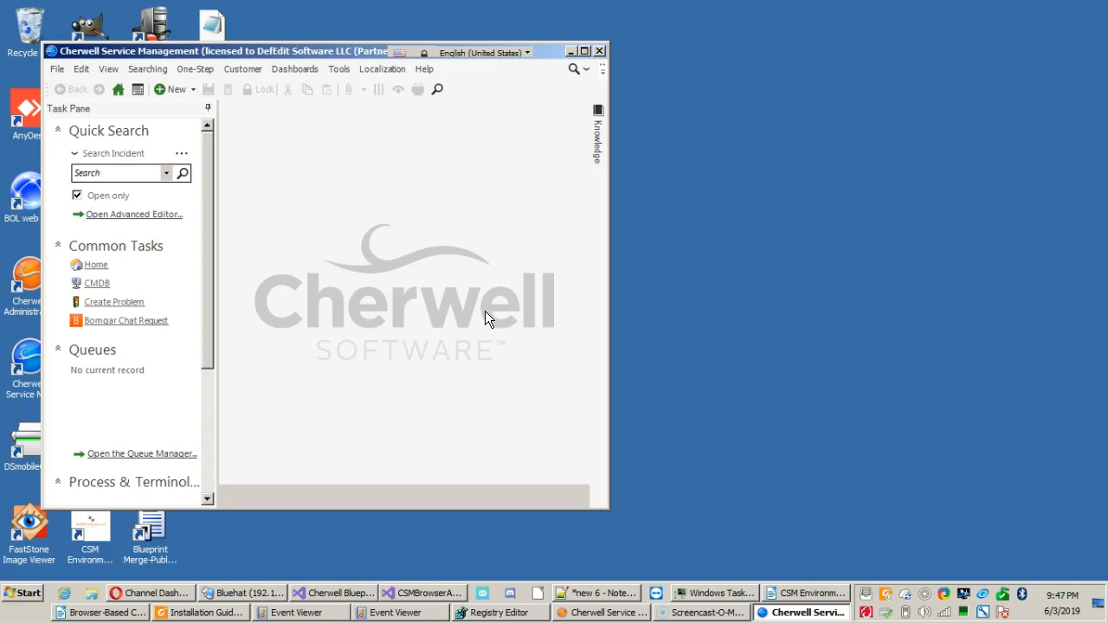
Maximize the Cherwell Service Management window and open the Dashboard Manager.
left_click(584, 54)
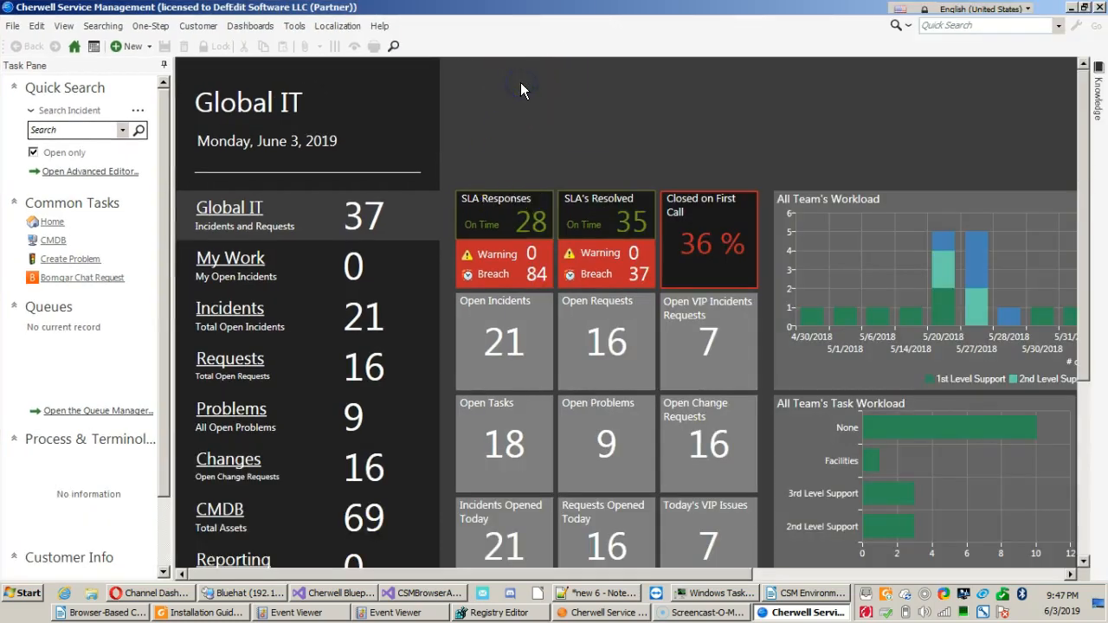
left_click(494, 99)
left_click(307, 27)
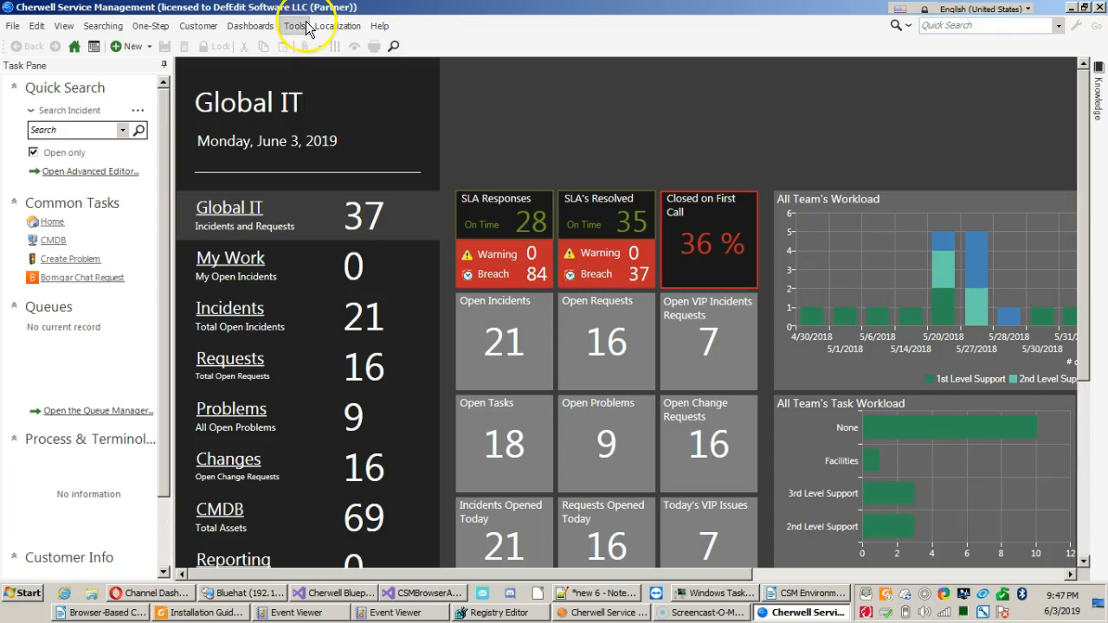
left_click(346, 105)
left_click(266, 32)
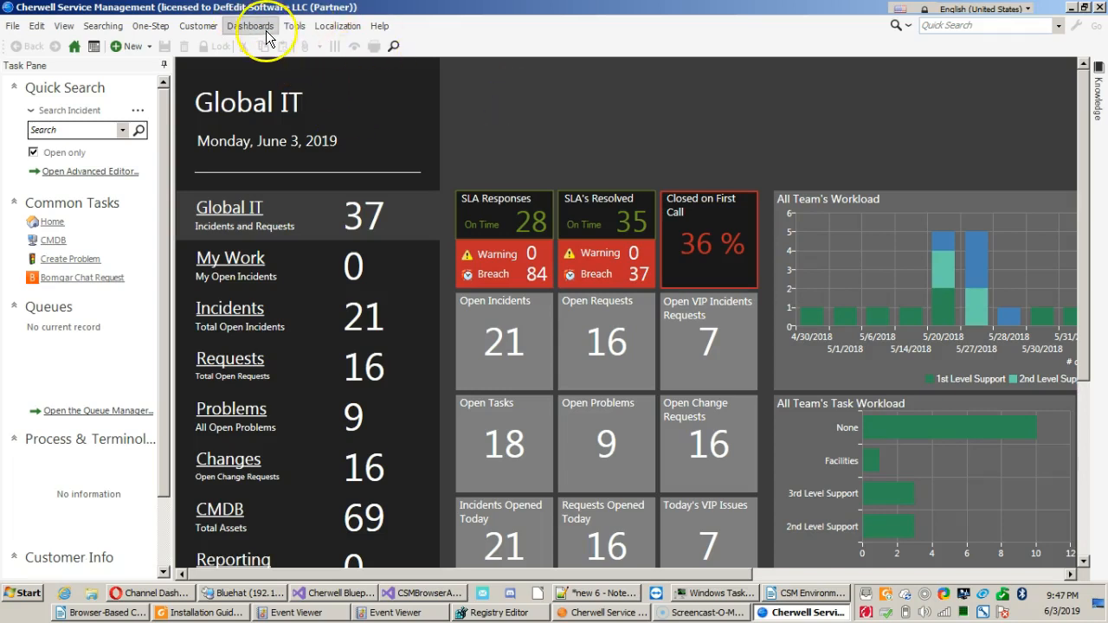
left_click(262, 45)
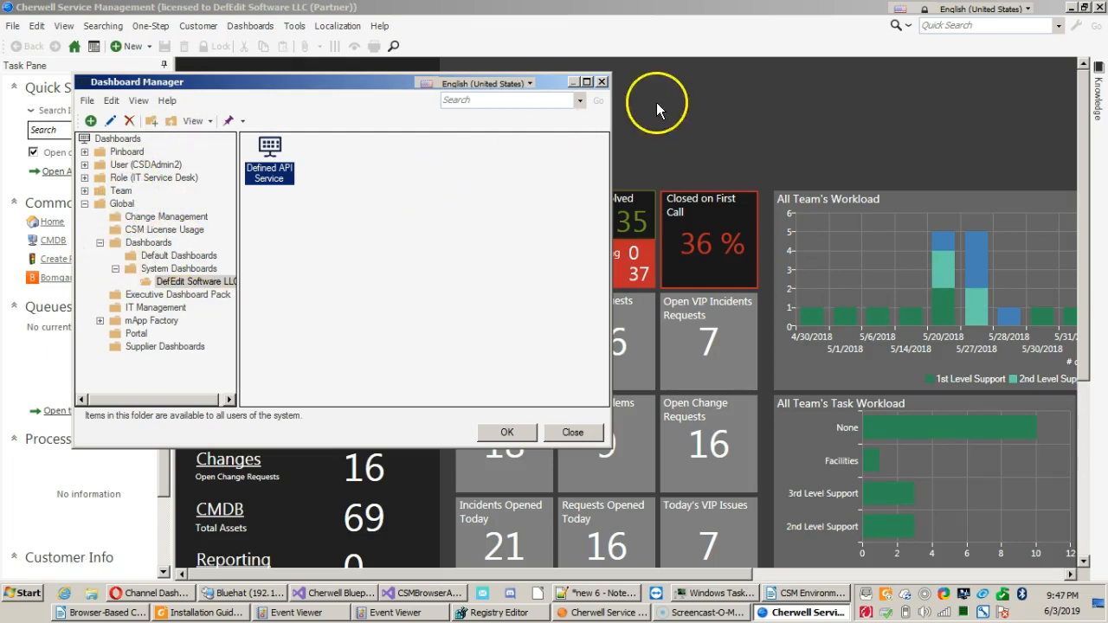
Close the Dashboard Manager and return to the Global IT dashboard.
left_click(603, 81)
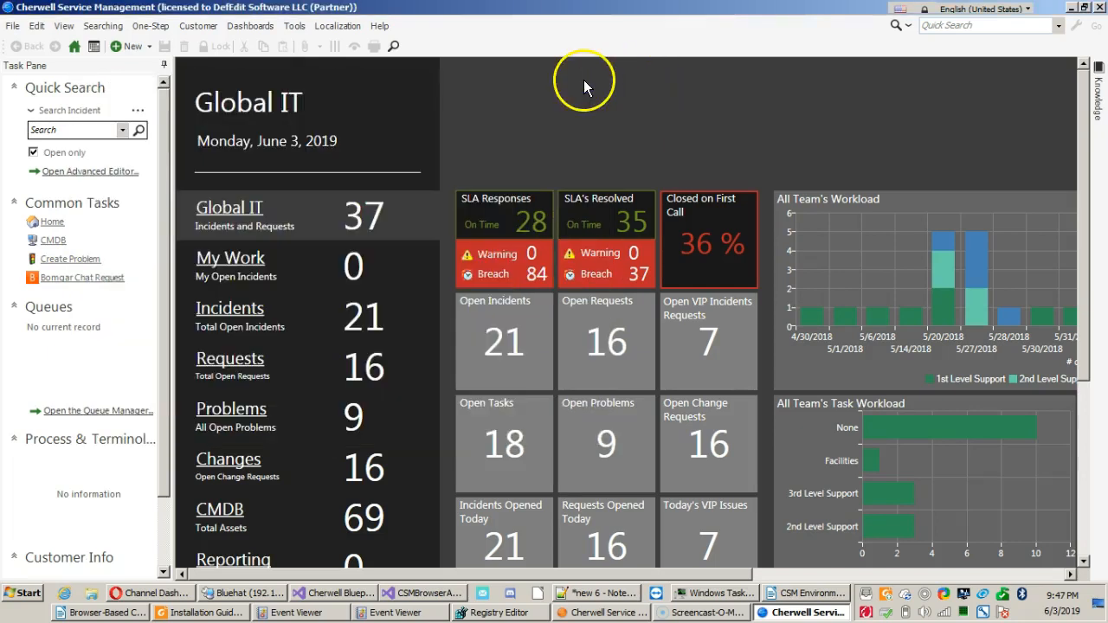
left_click(509, 73)
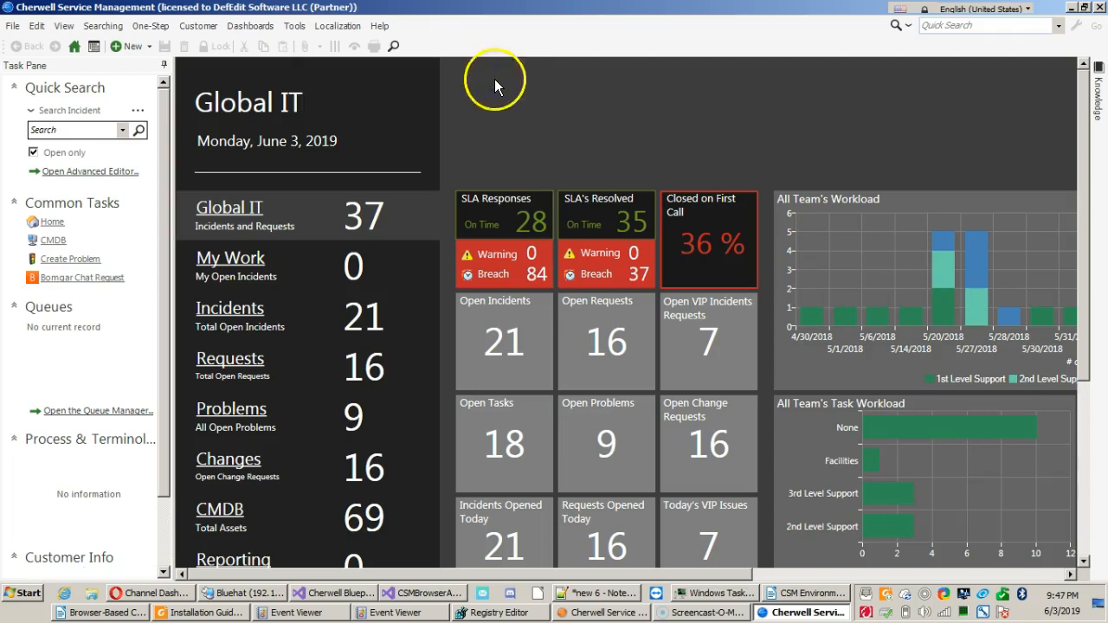
left_click(465, 90)
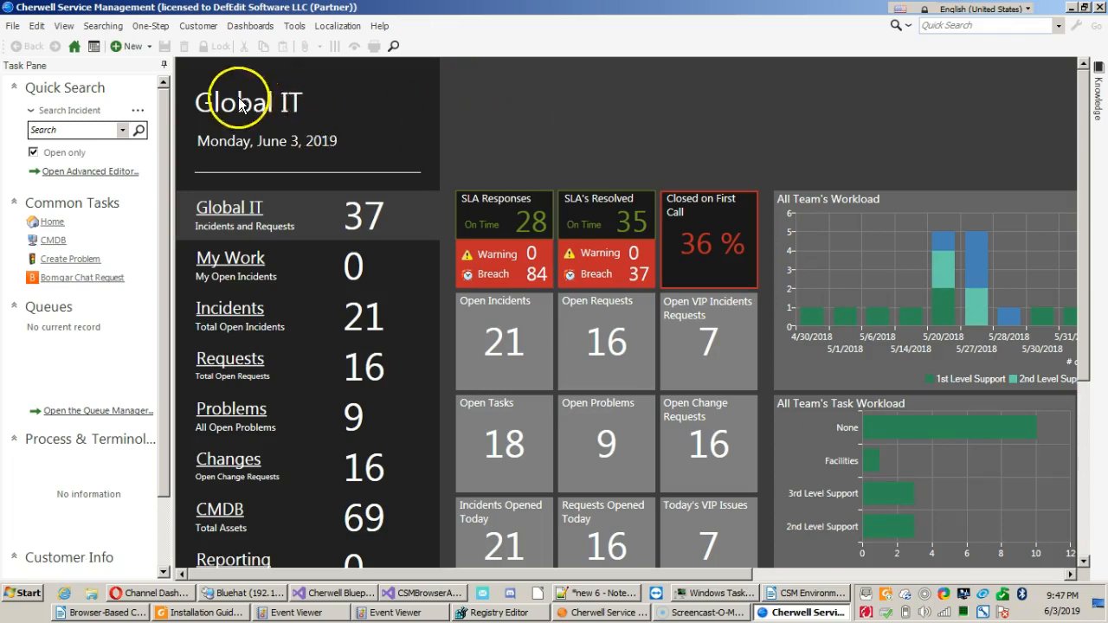
Look through the record types and word-matching options available for Quick Search, leaving Incident selected.
left_click(107, 103)
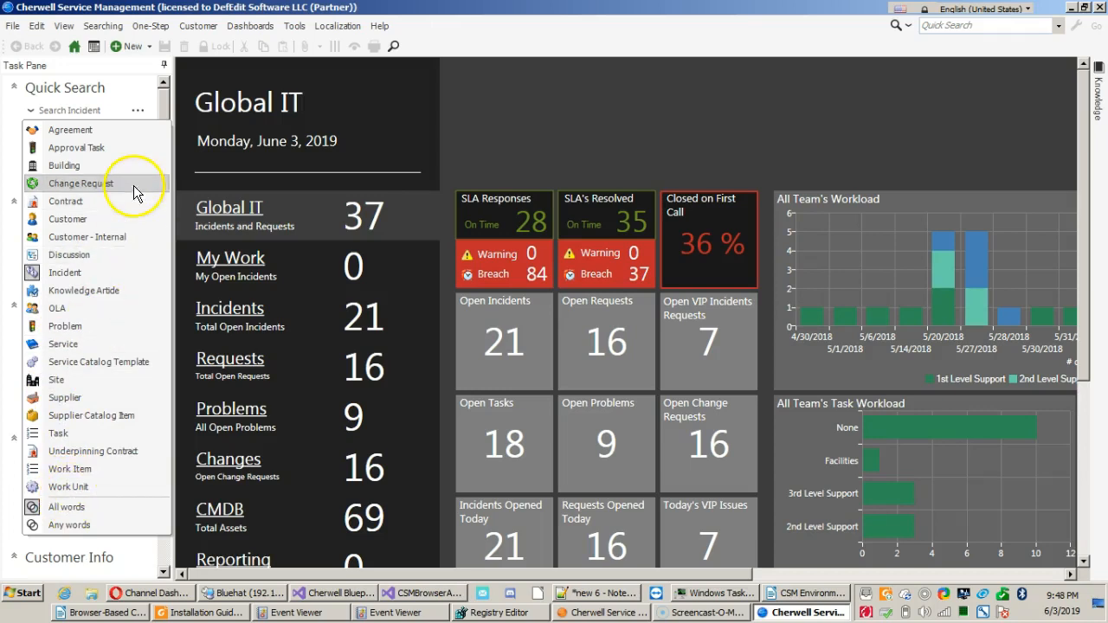
left_click(375, 122)
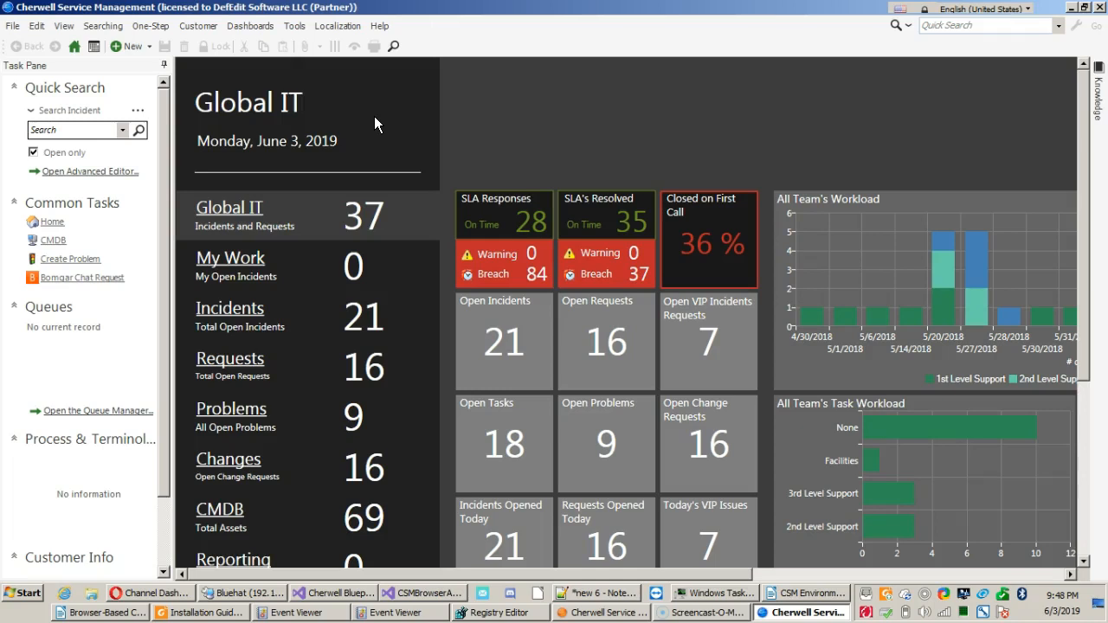
left_click(122, 130)
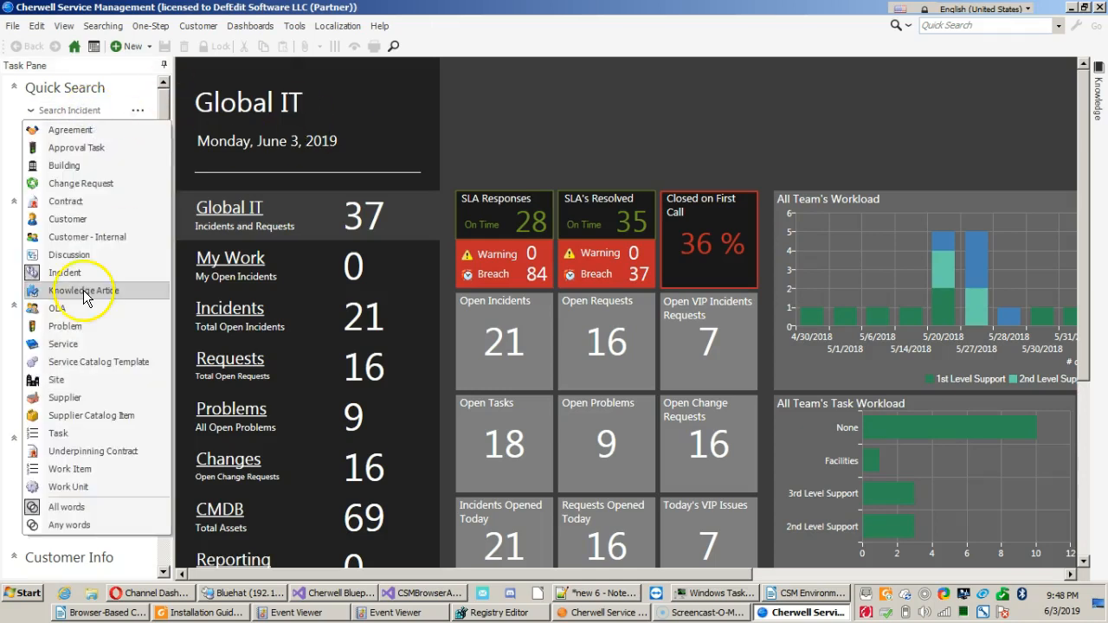
left_click(347, 141)
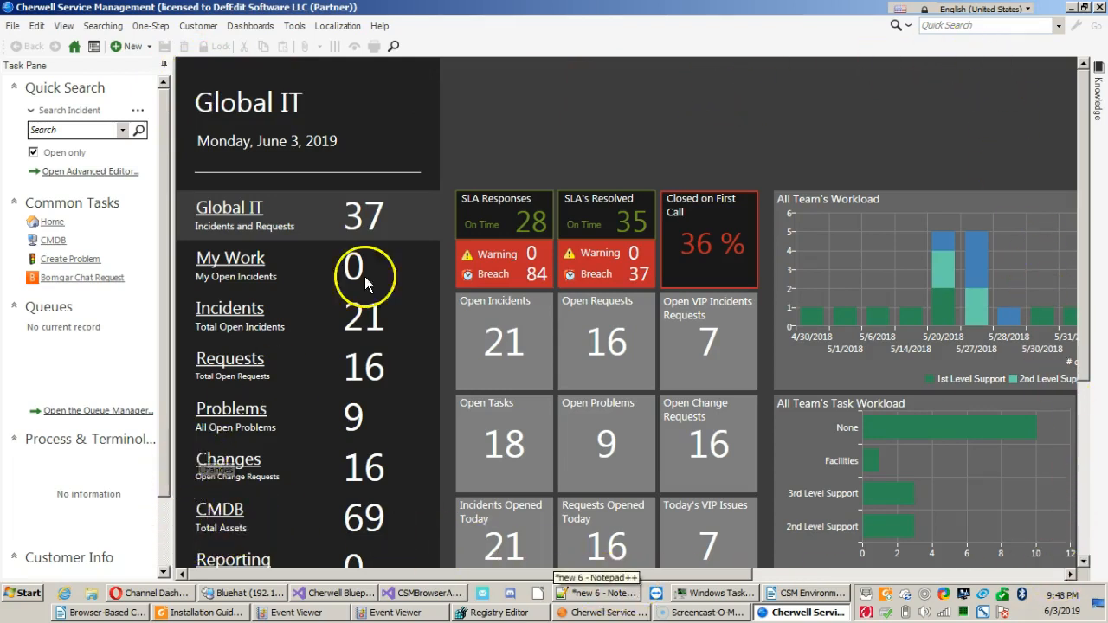
Examine the Global IT dashboard, from its heading and category links down to the journal tiles and additional dashboards link.
scroll(552, 126, "down", 4)
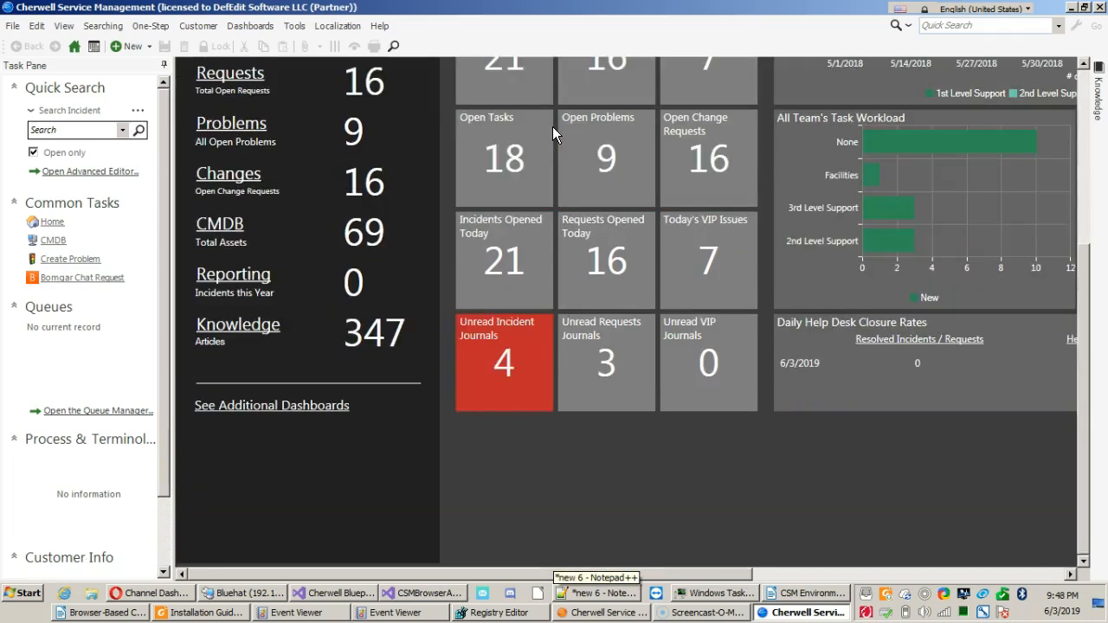
scroll(552, 130, "up", 4)
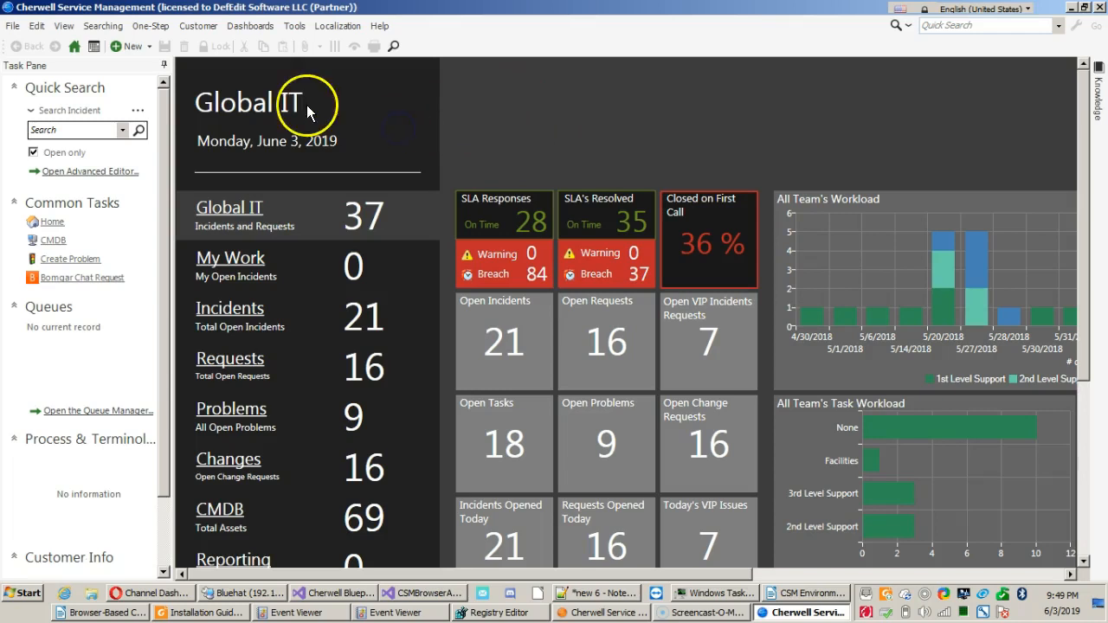
scroll(447, 111, "down", 5)
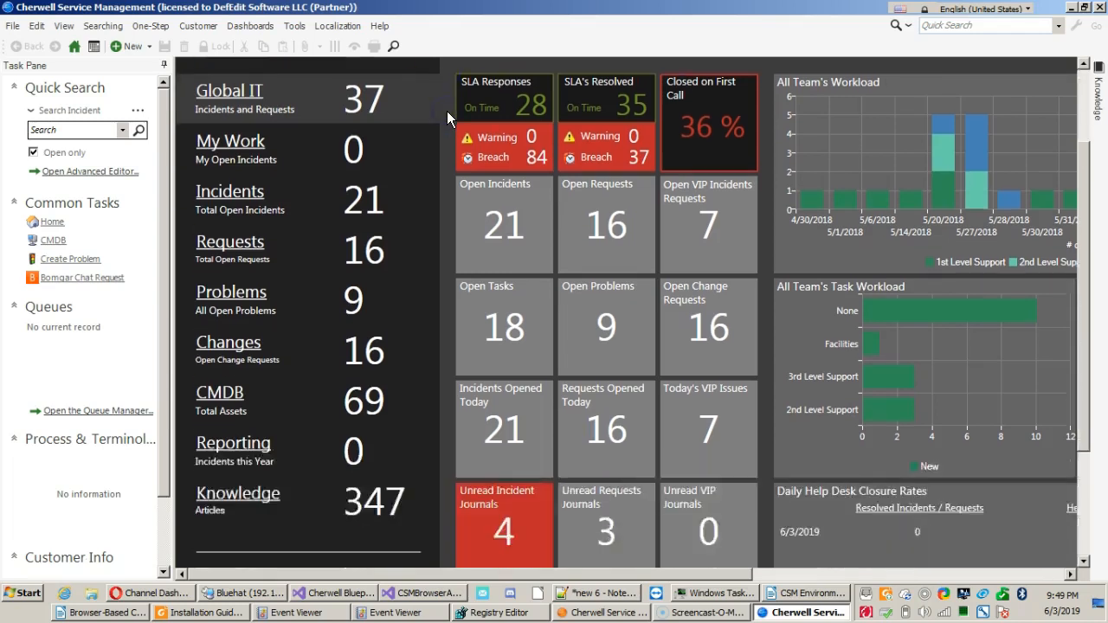
scroll(446, 110, "up", 5)
left_click(444, 114)
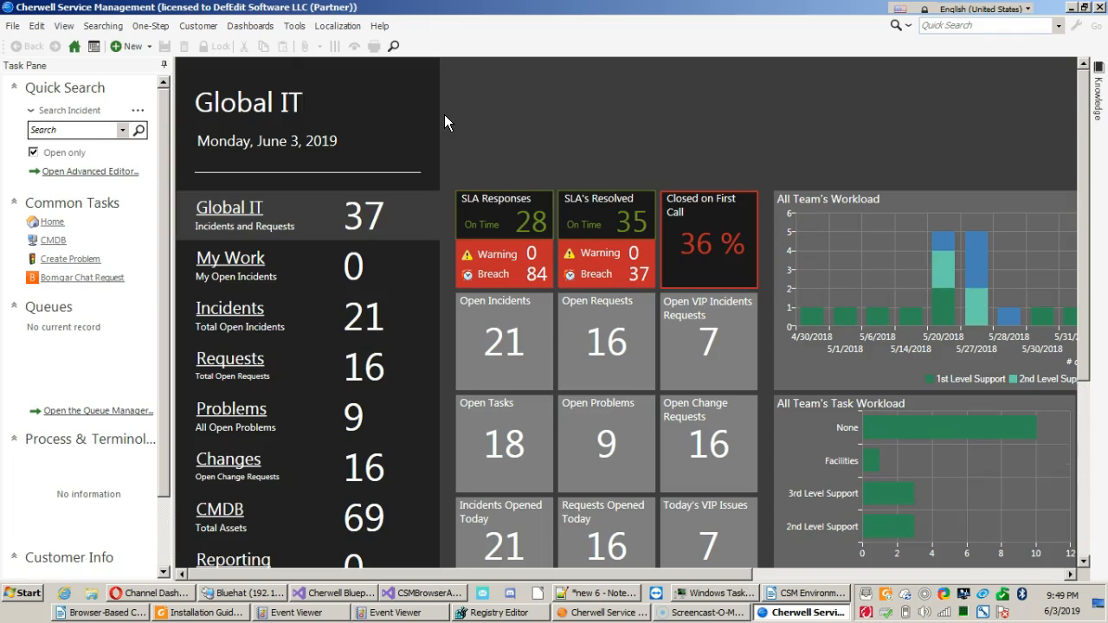
left_click(447, 124)
left_click(493, 110)
scroll(445, 104, "down", 3)
scroll(446, 104, "up", 3)
scroll(446, 104, "down", 3)
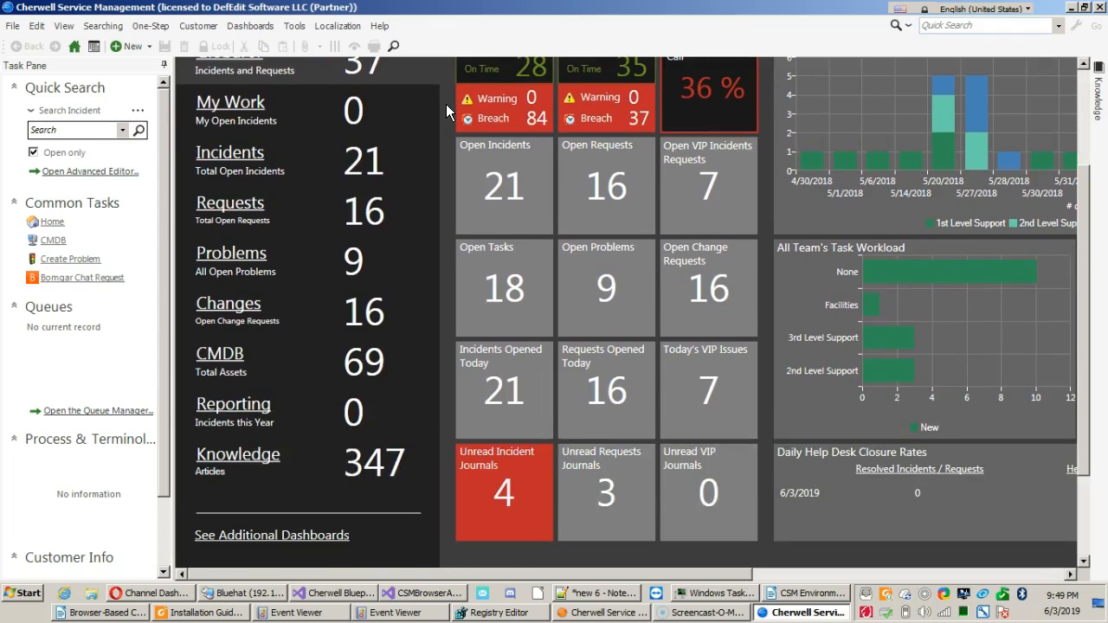
scroll(446, 104, "up", 1)
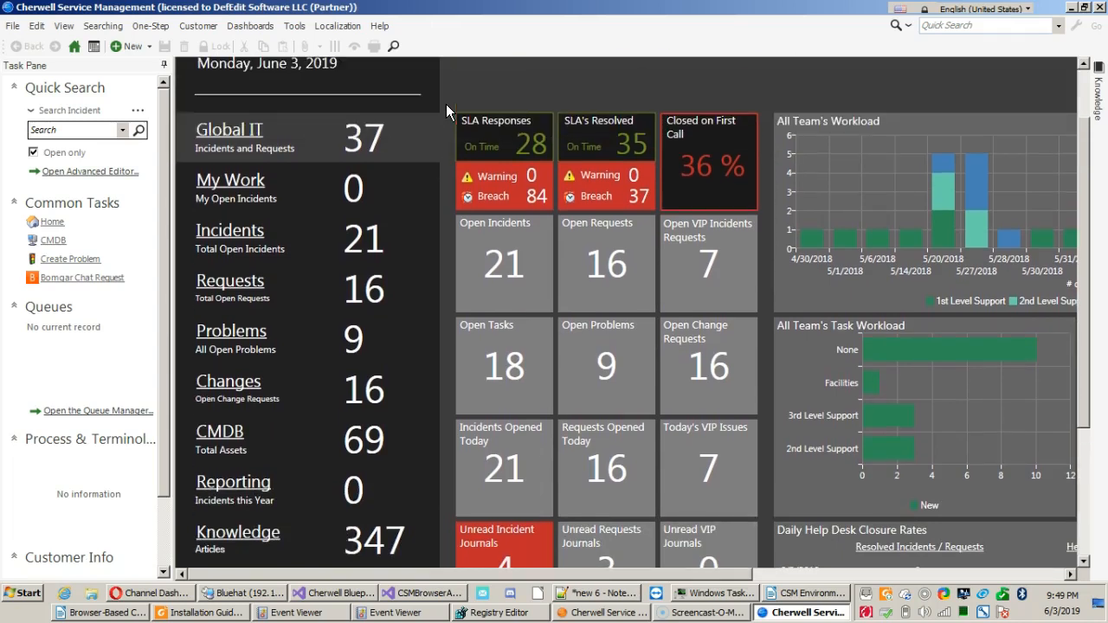
Open the Global IT list of open incidents and requests and show the results in a grid.
left_click(370, 141)
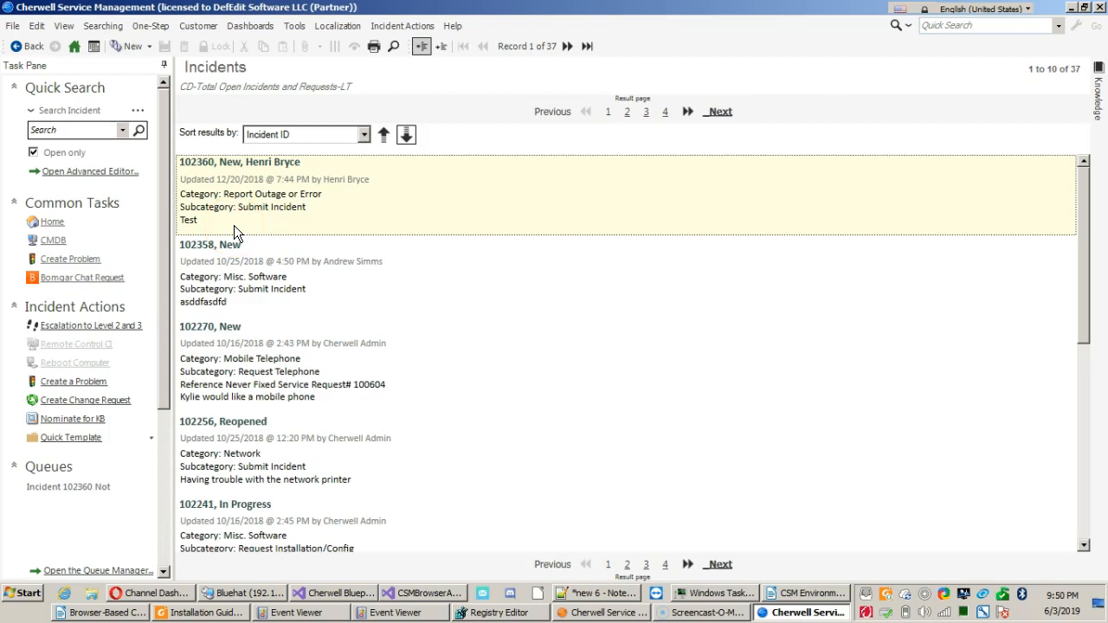
left_click(63, 25)
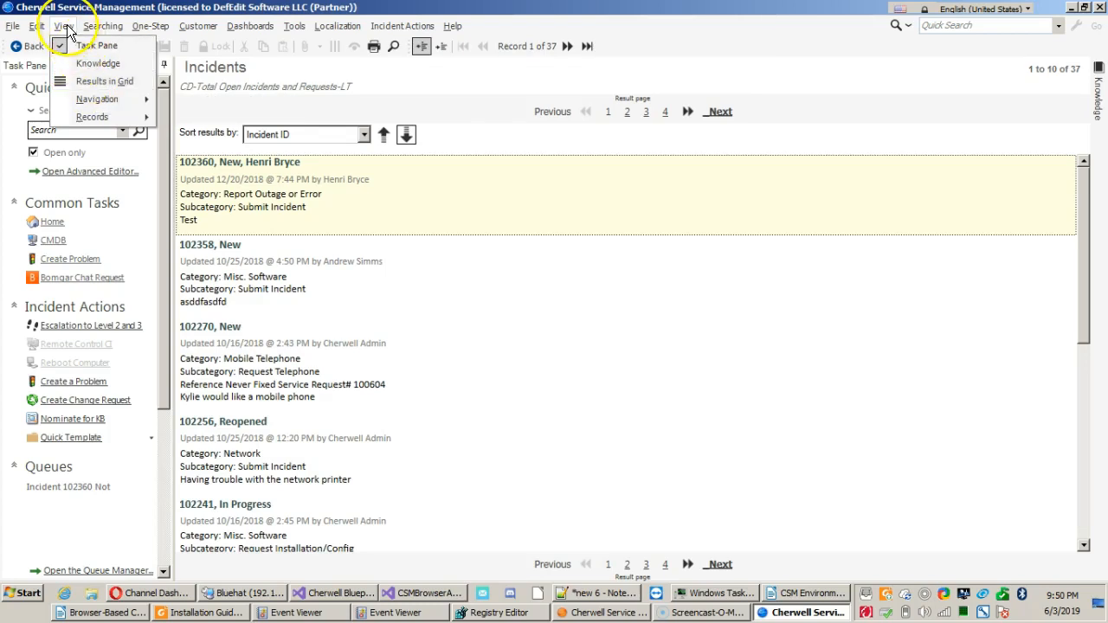
left_click(75, 81)
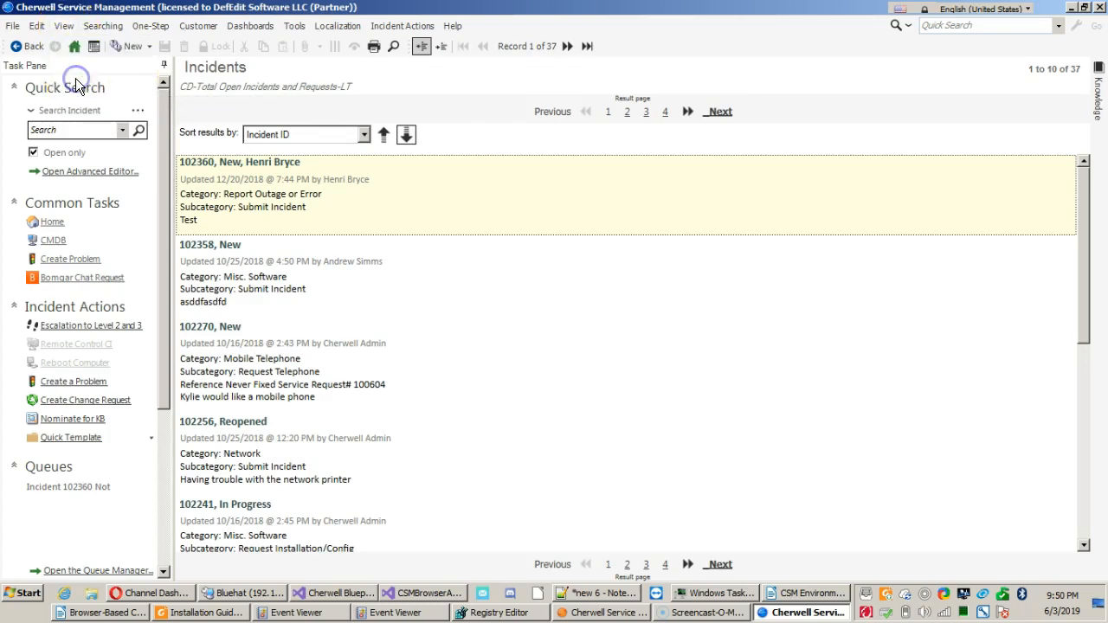
left_click(304, 196)
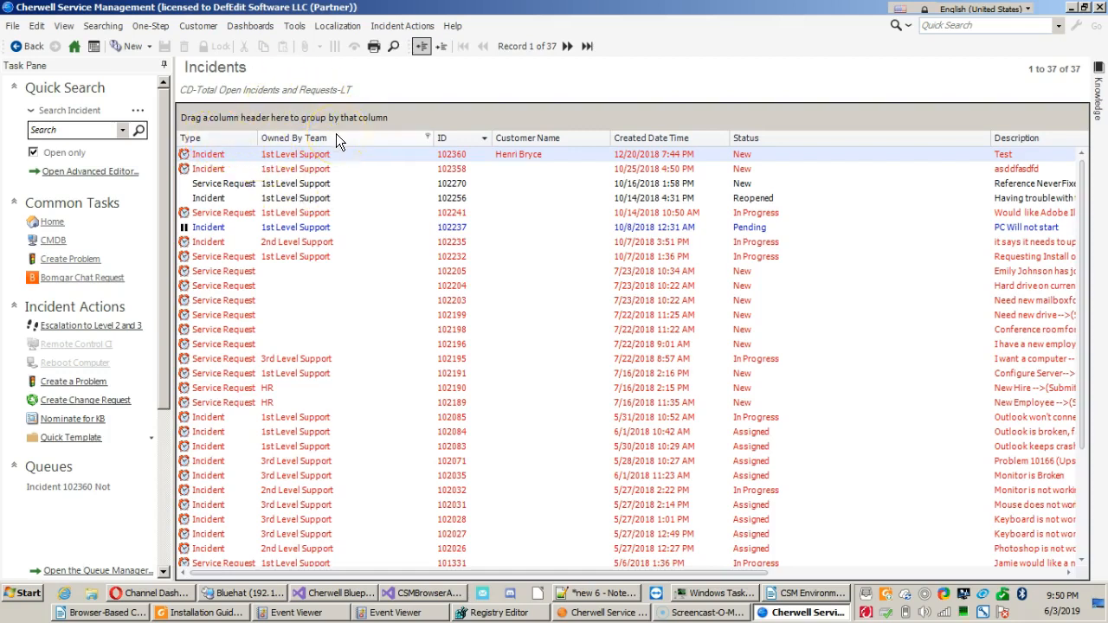
Group the incidents grid by Owned By Team, collapse the empty-team group and select the 1st Level Support group.
left_click_drag(343, 135, 334, 124)
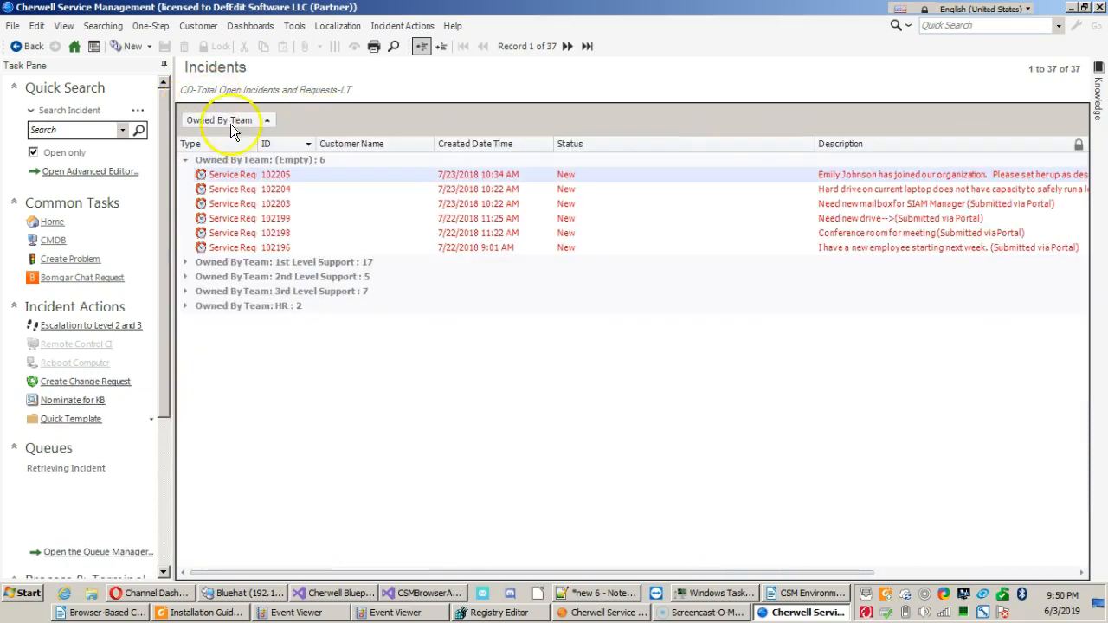
left_click(279, 162)
double_click(279, 163)
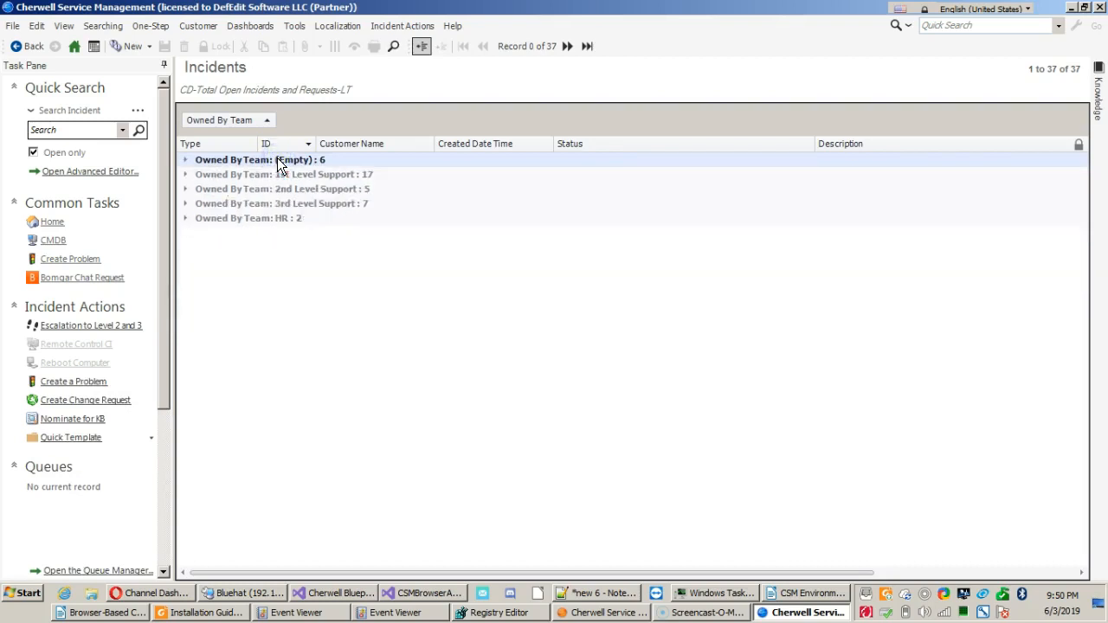
left_click(364, 174)
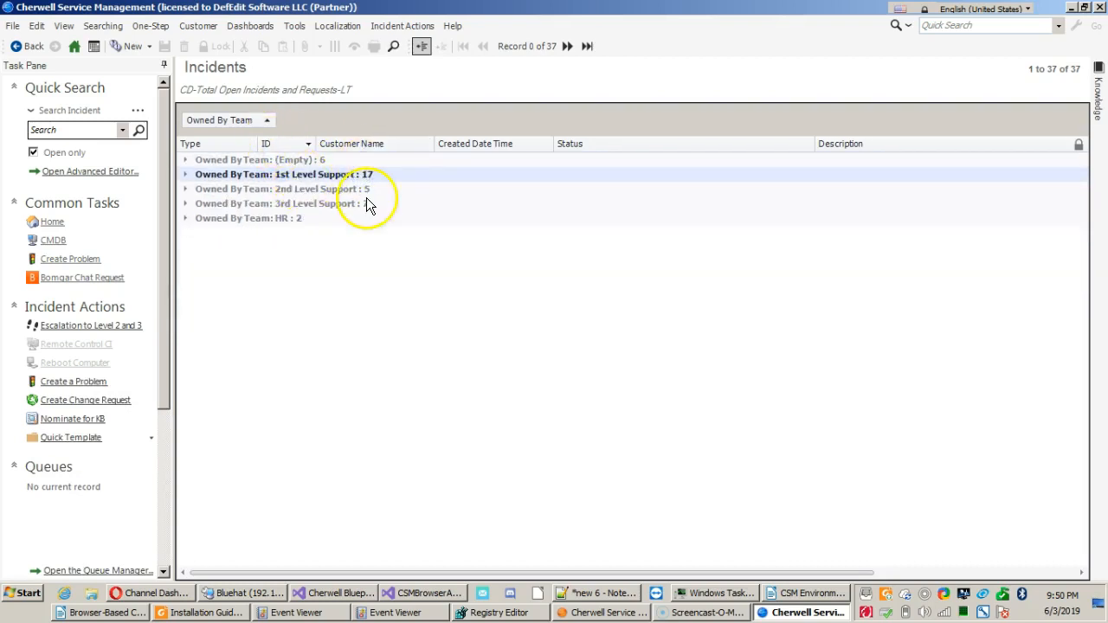
Remove the Owned By Team grouping from the incidents grid and keep the results in grid view.
left_click_drag(217, 124, 277, 156)
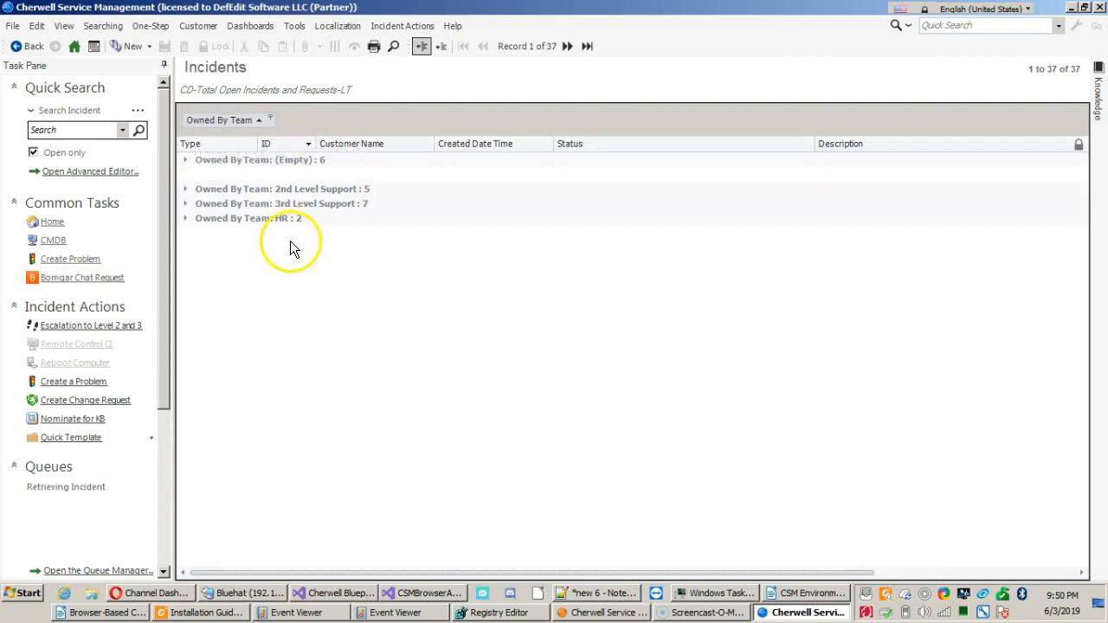
left_click(74, 27)
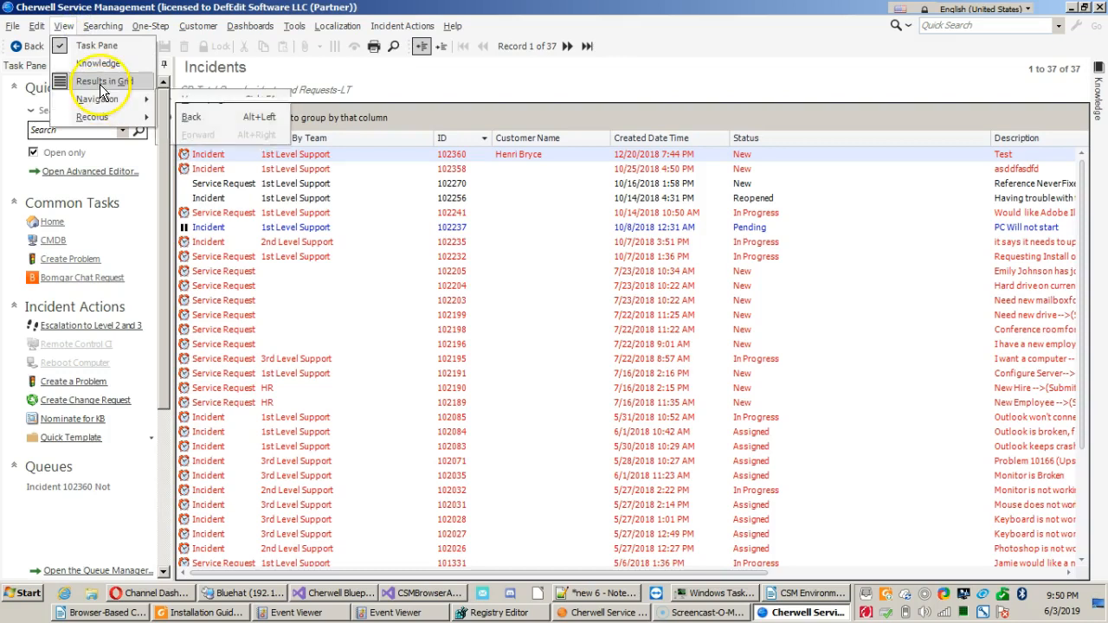
left_click(340, 85)
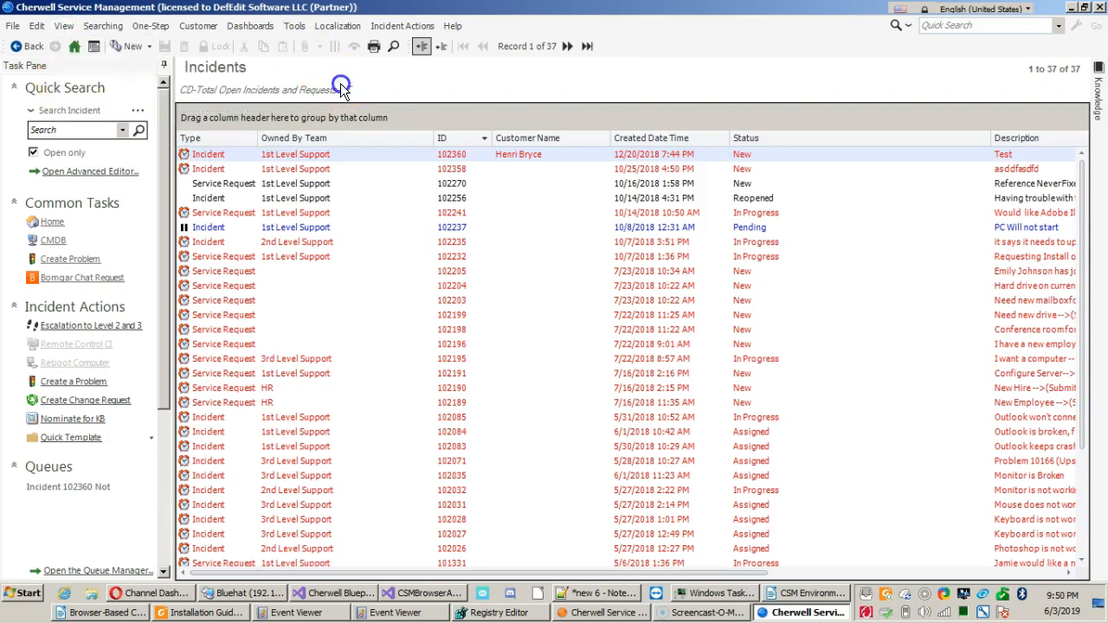
Return to the home dashboard, reopen the Global IT incidents and requests list, and go back home.
left_click(74, 48)
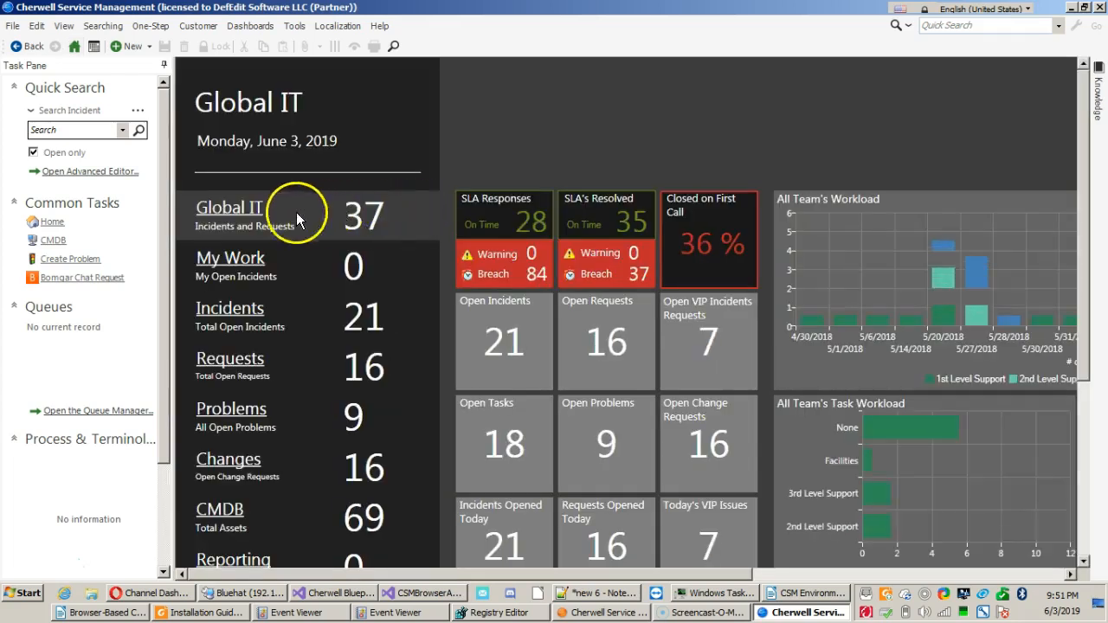
left_click(356, 217)
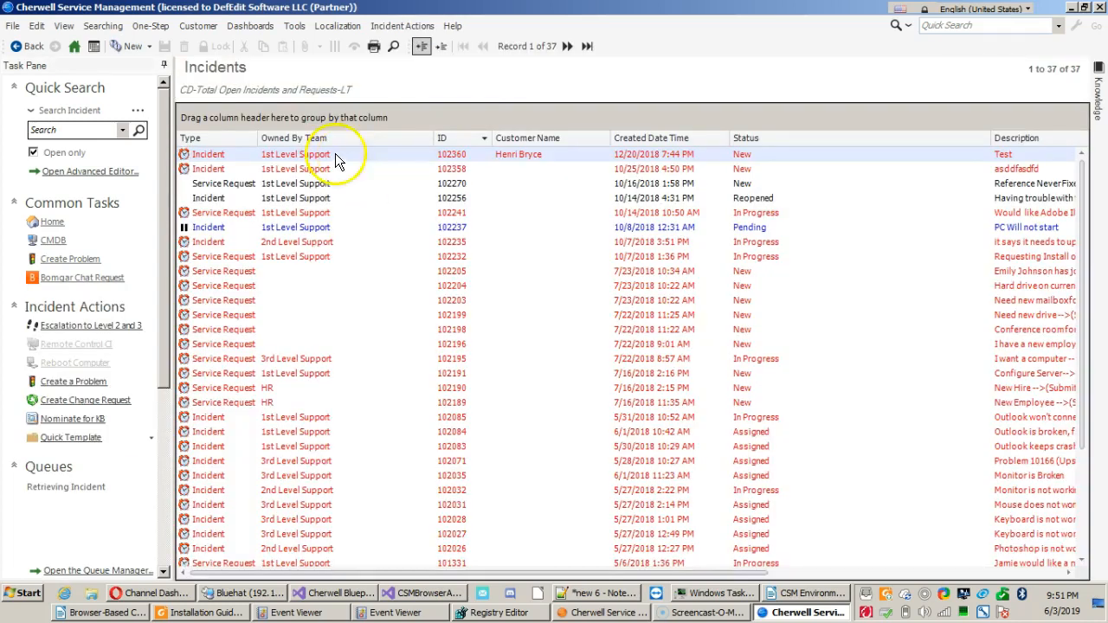
left_click(71, 50)
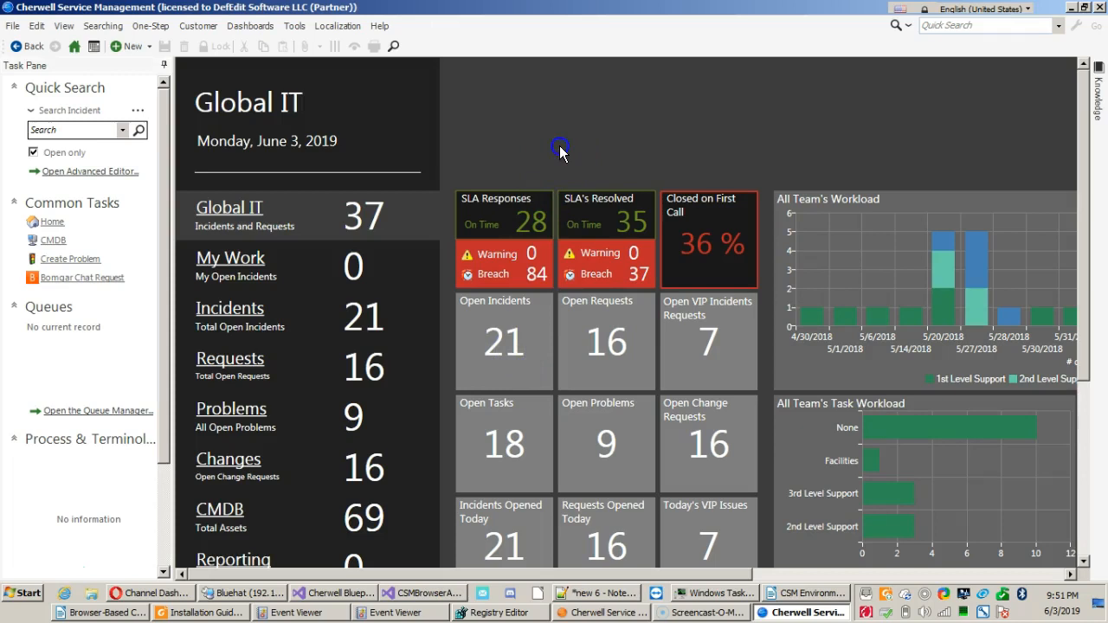
Review the Global IT dashboard tiles and open the Incident Details dashboard from the Open Incidents tile.
scroll(559, 145, "down", 1)
scroll(559, 145, "down", 2)
scroll(549, 171, "down", 5)
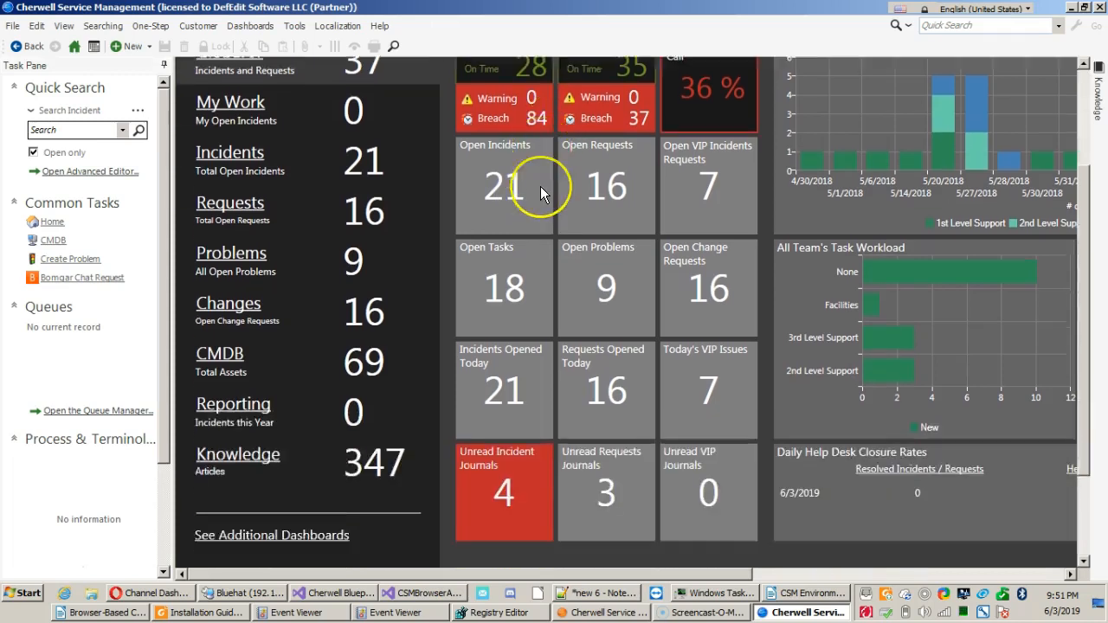
scroll(540, 186, "up", 8)
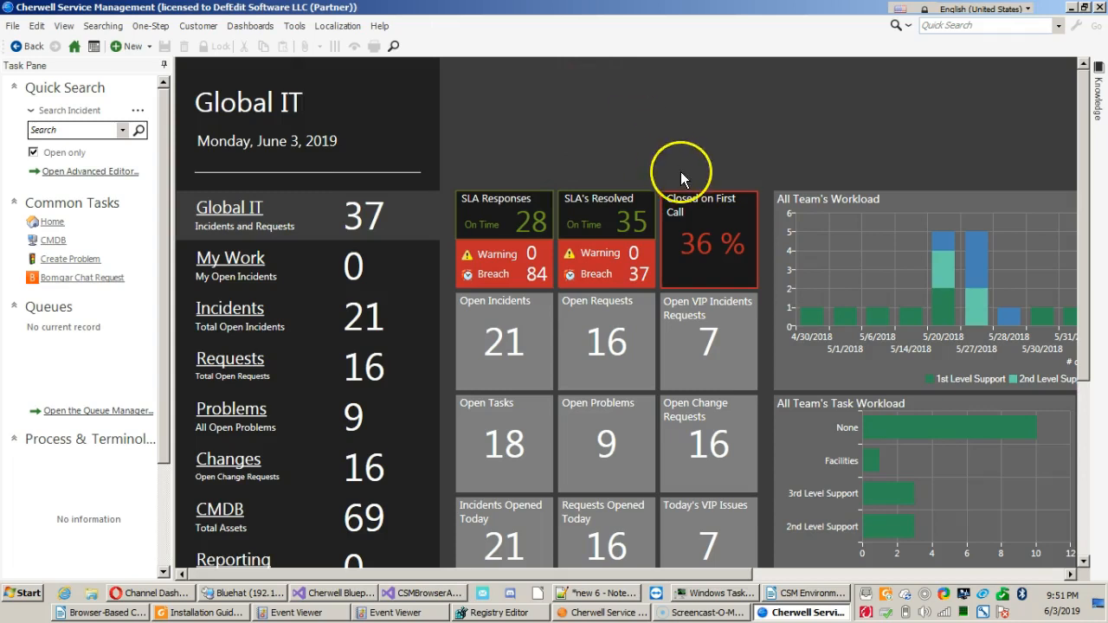
scroll(681, 171, "down", 2)
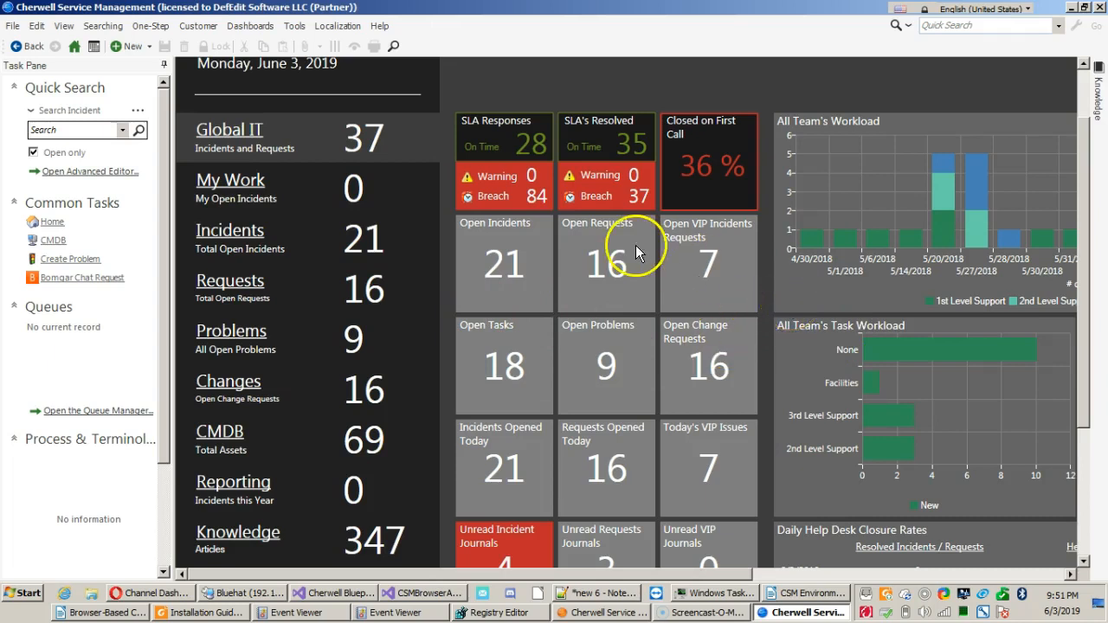
left_click(503, 261)
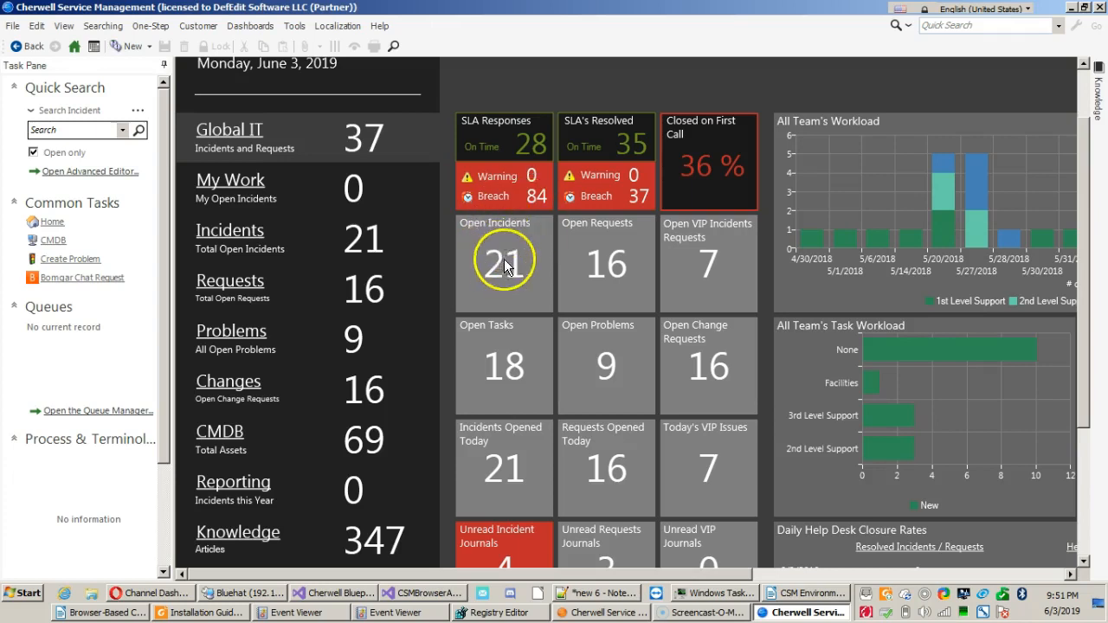
left_click(505, 255)
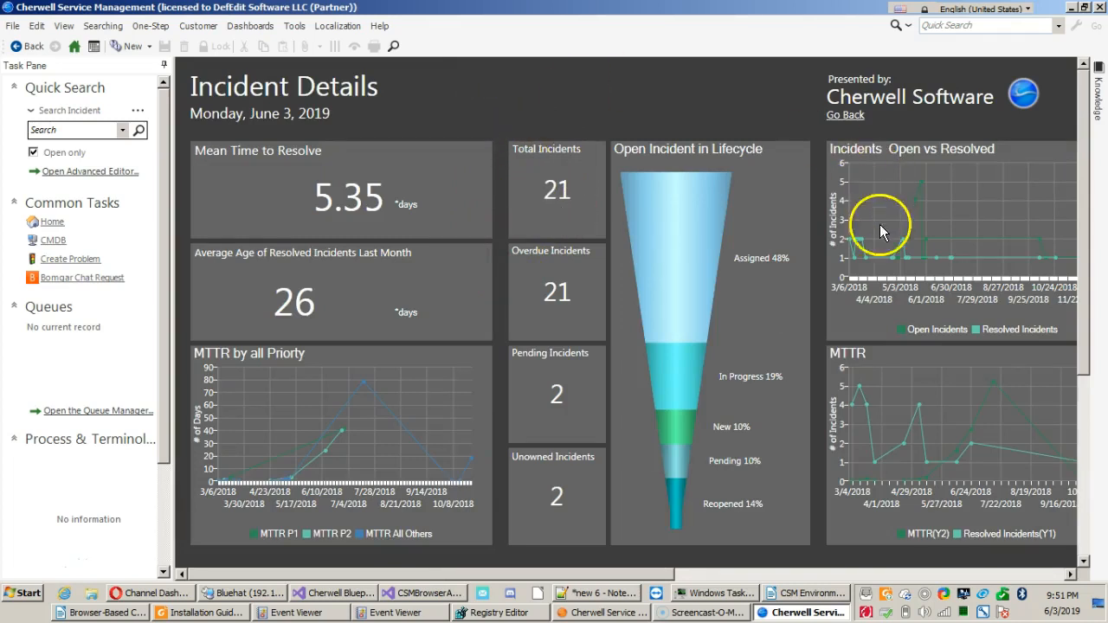
List the incidents behind the 3/21/2018 resolved point in the Incidents Open vs Resolved chart, and return to the home dashboard.
mouse_move(863, 247)
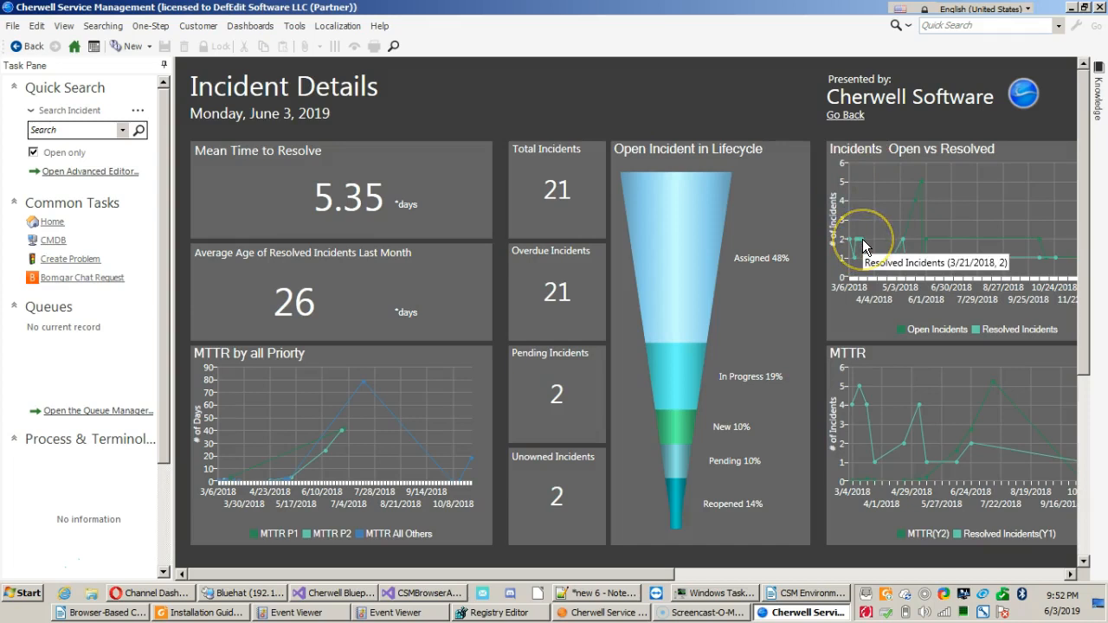
left_click(863, 247)
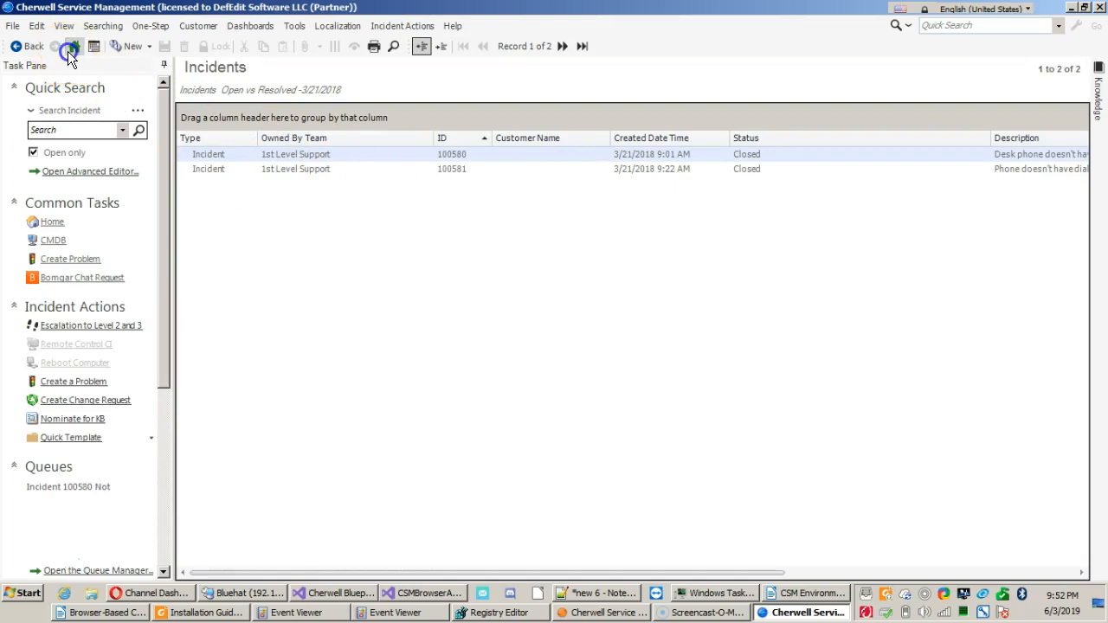
left_click(69, 50)
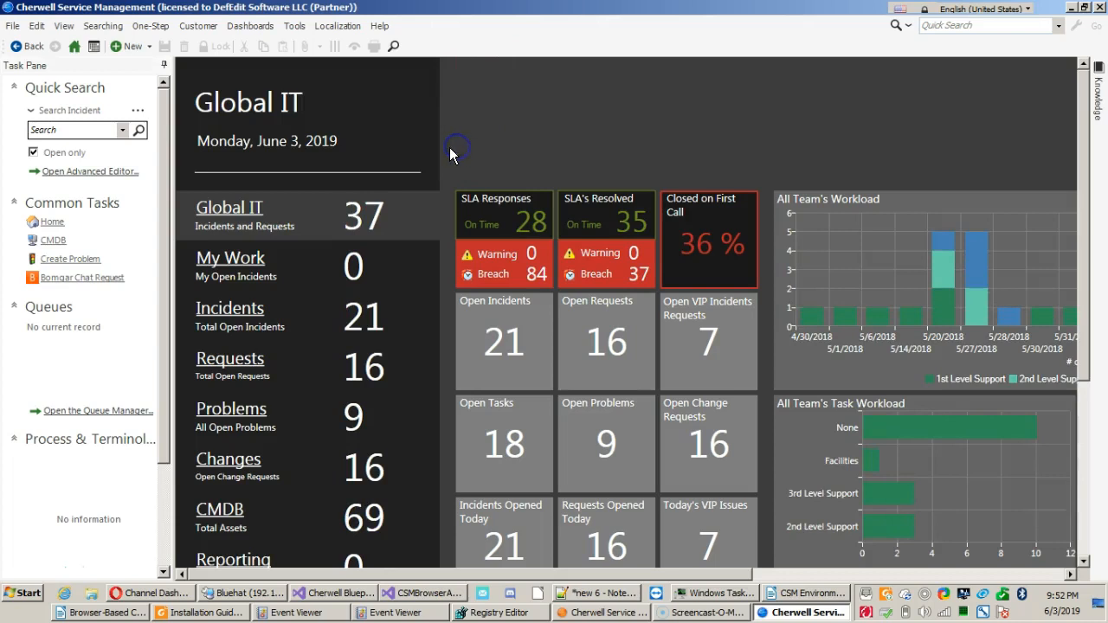
scroll(449, 147, "down", 1)
scroll(449, 147, "down", 1)
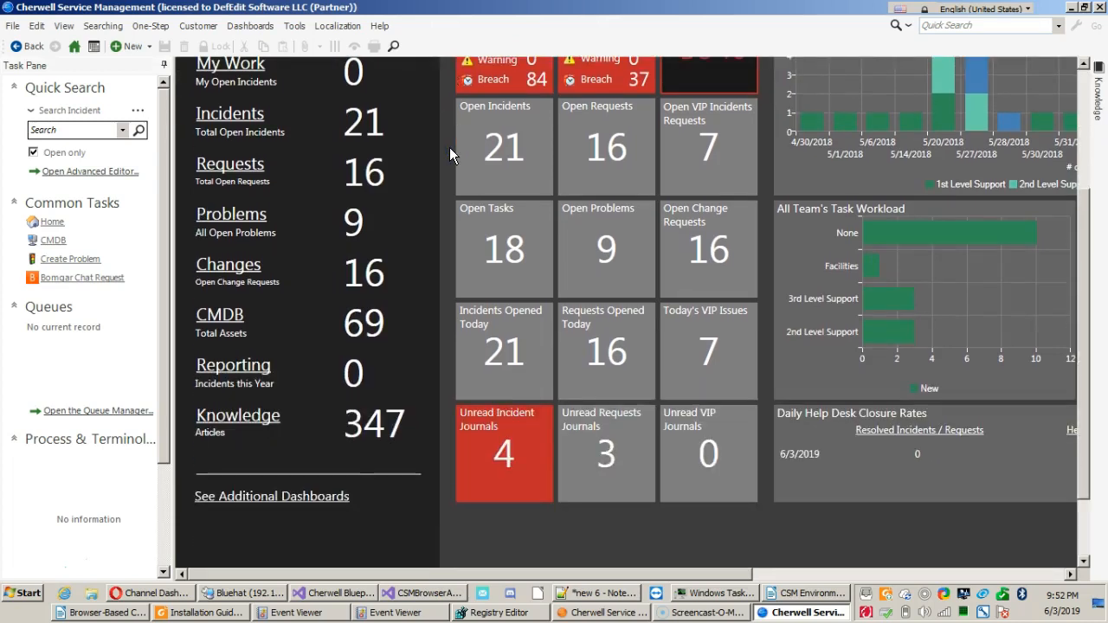
Review the Global IT dashboard, including the SLA, open and unread journal tiles and the team workload charts.
left_click(582, 178)
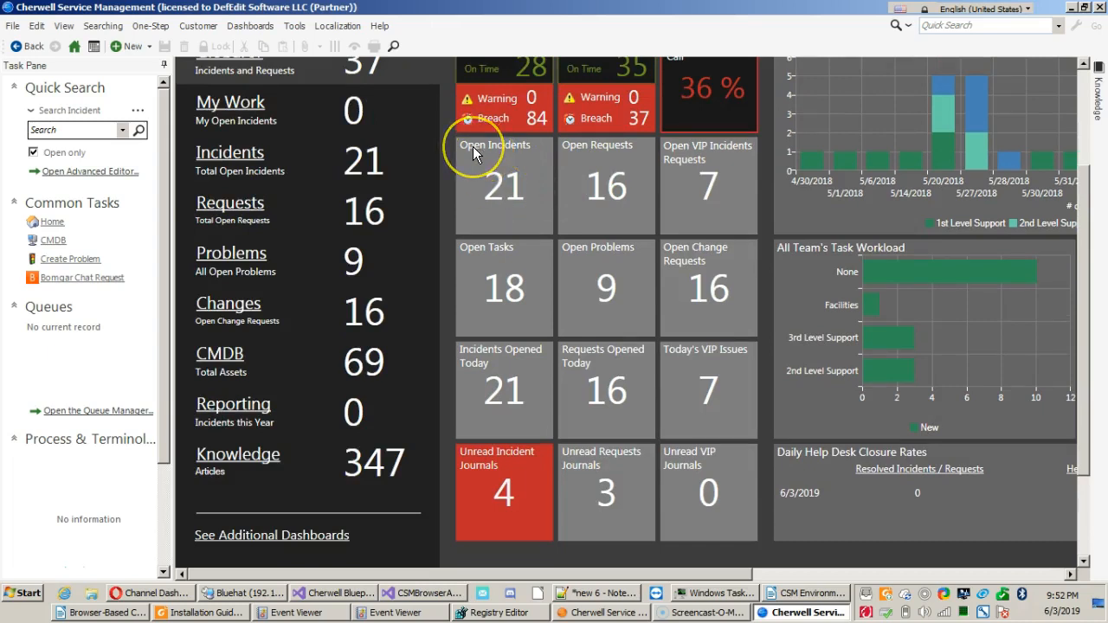
left_click(496, 164)
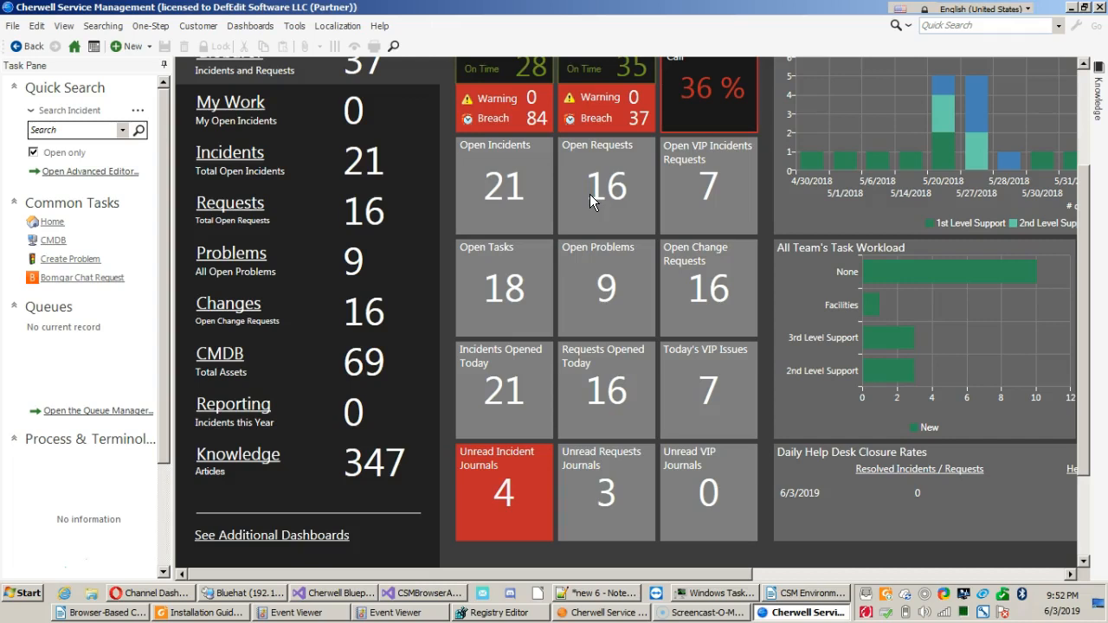
left_click(596, 170)
left_click(687, 210)
scroll(629, 260, "up", 3)
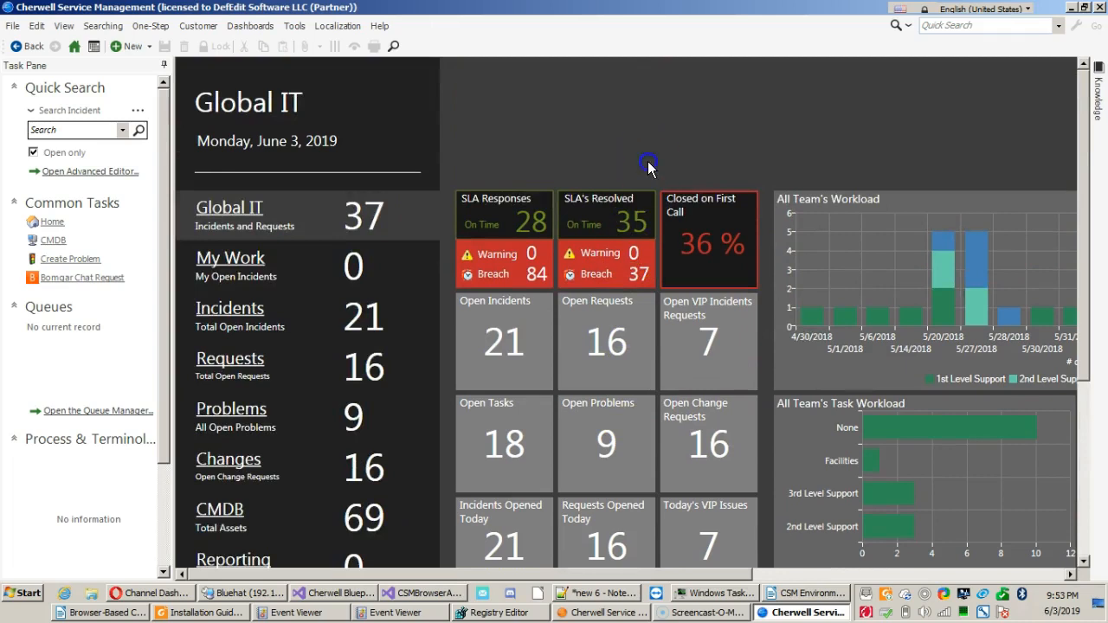
scroll(450, 134, "down", 5)
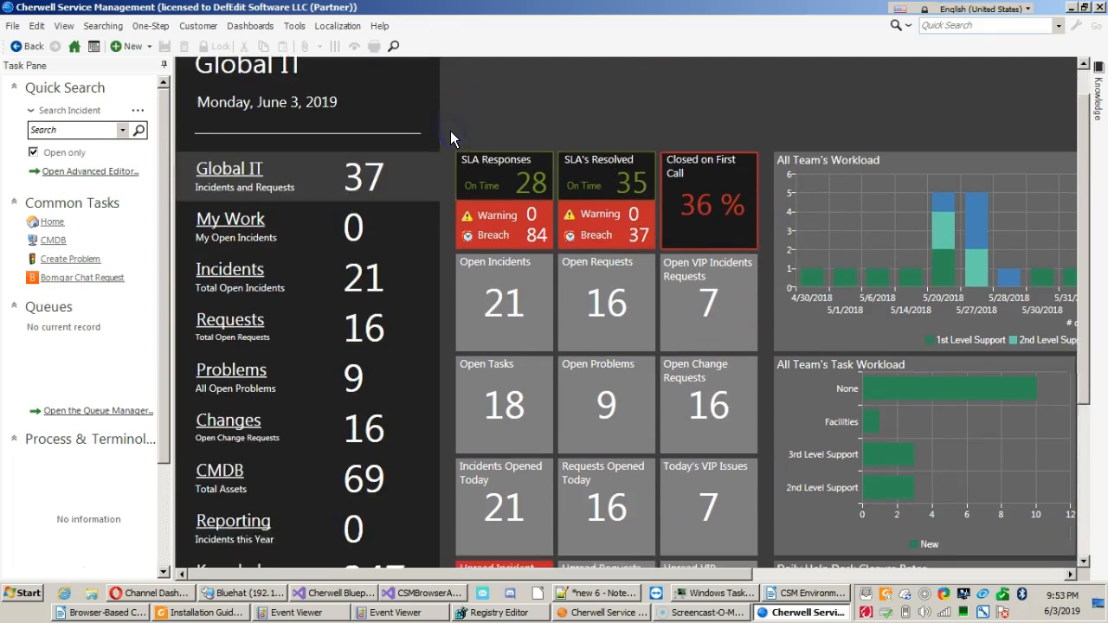
scroll(450, 137, "up", 1)
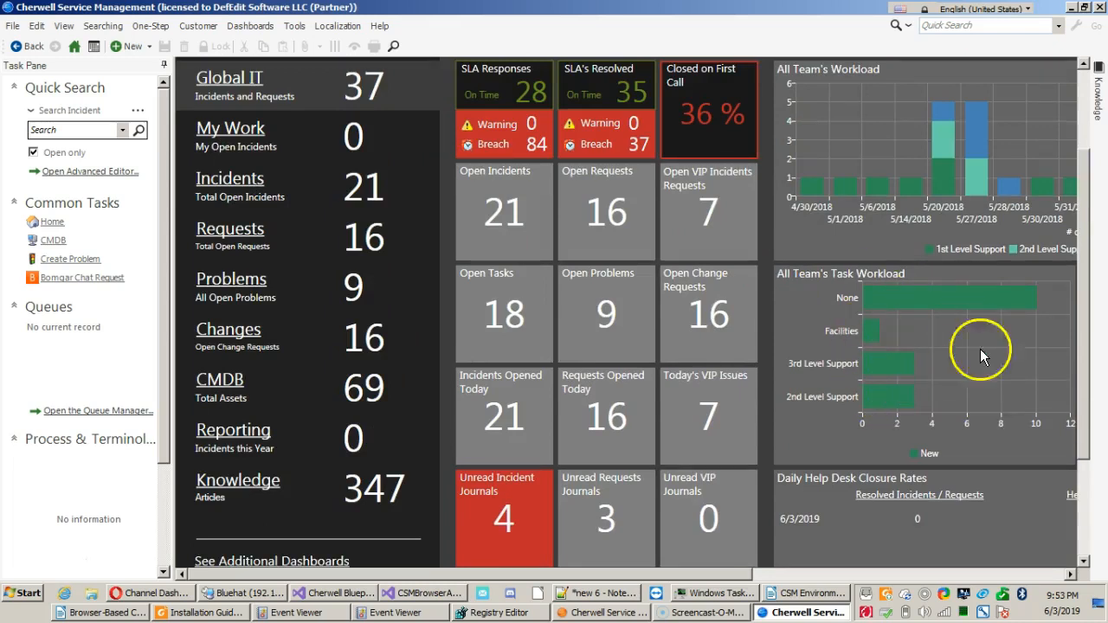
scroll(951, 274, "up", 3)
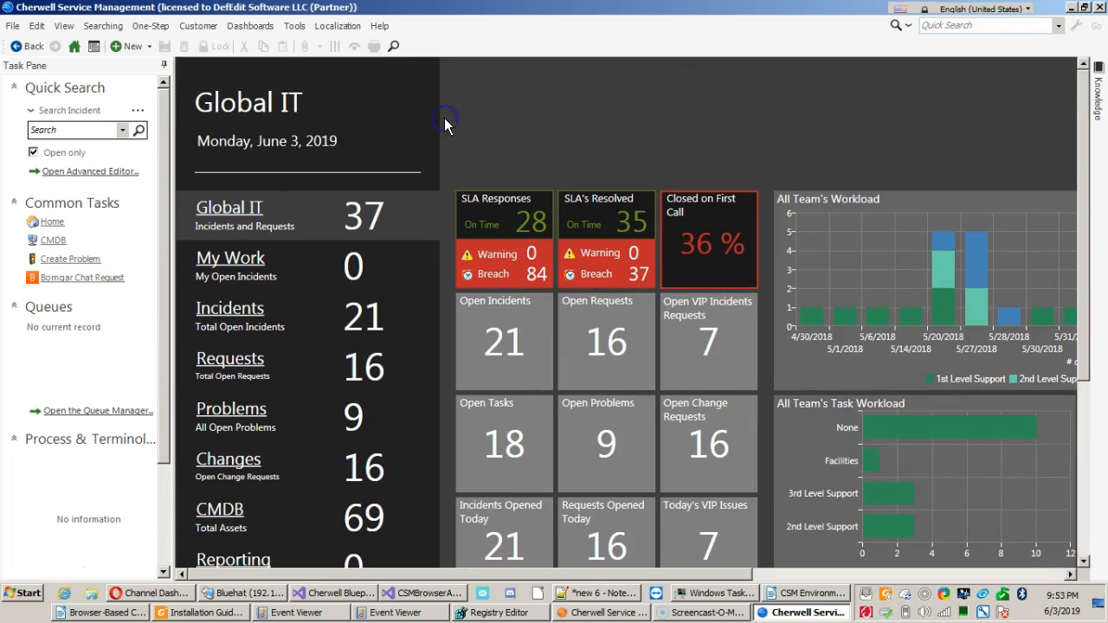
scroll(444, 124, "down", 2)
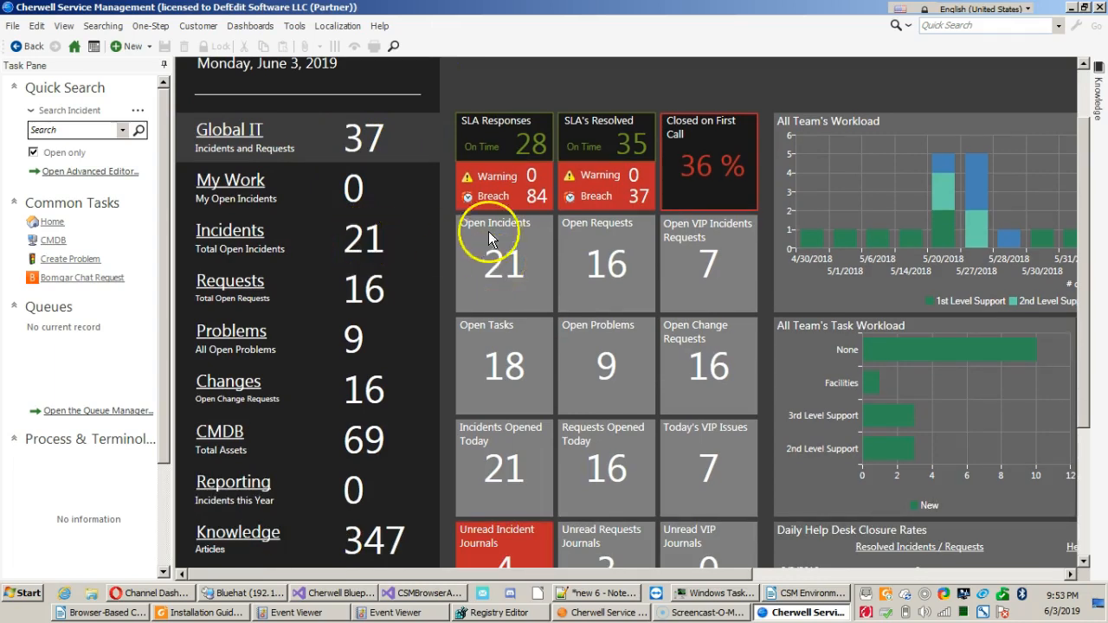
scroll(447, 159, "up", 2)
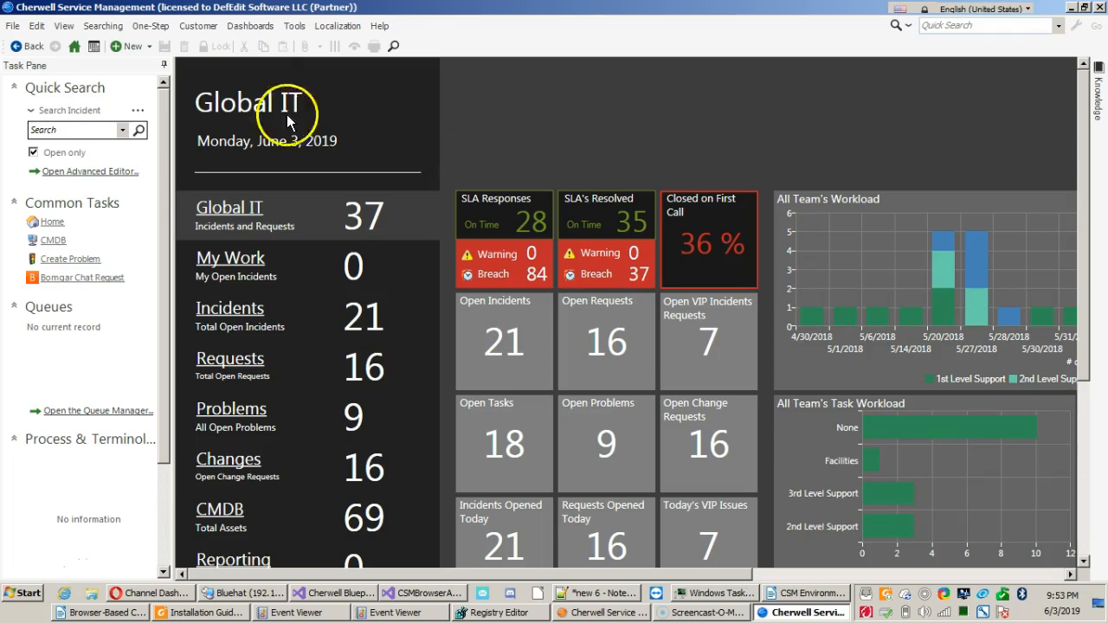
Open a new blank incident form and return to the home dashboard without saving the record.
left_click(150, 46)
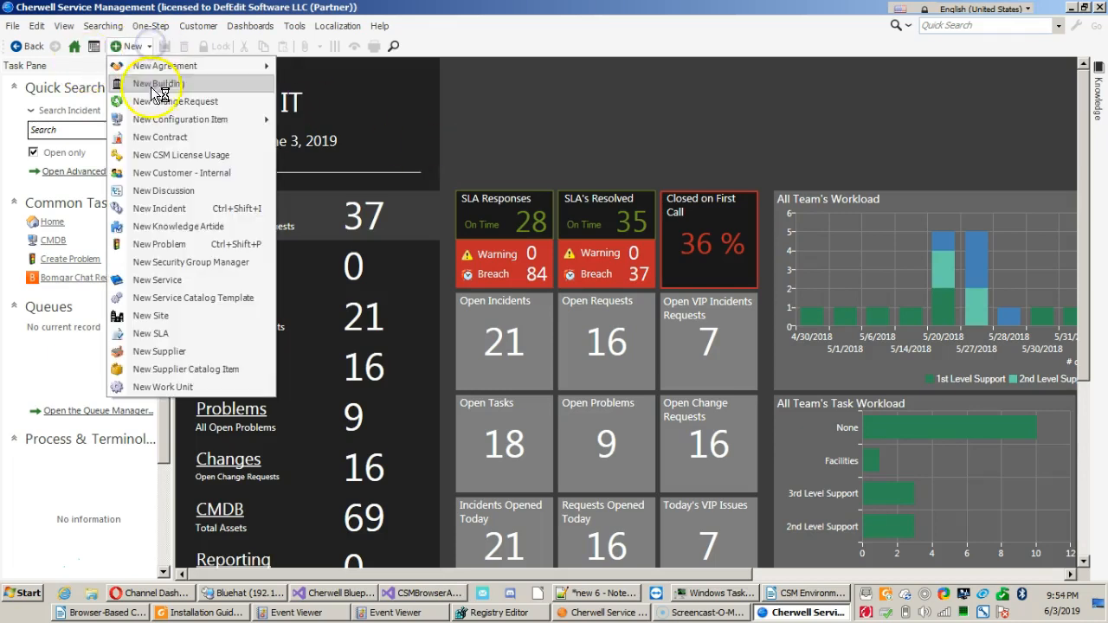
left_click(207, 210)
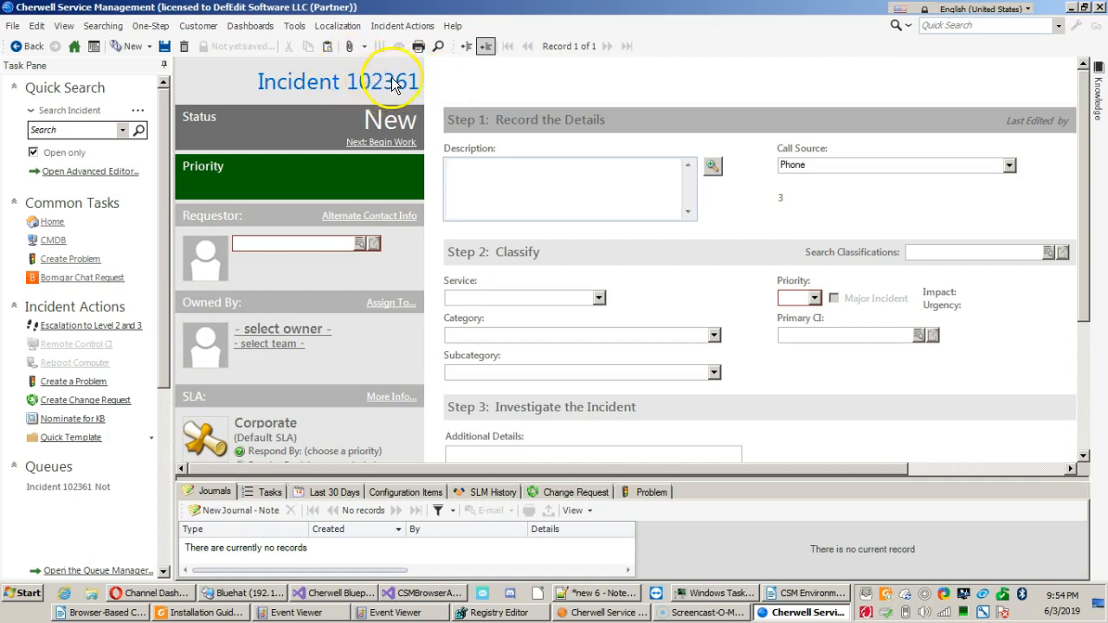
left_click(73, 47)
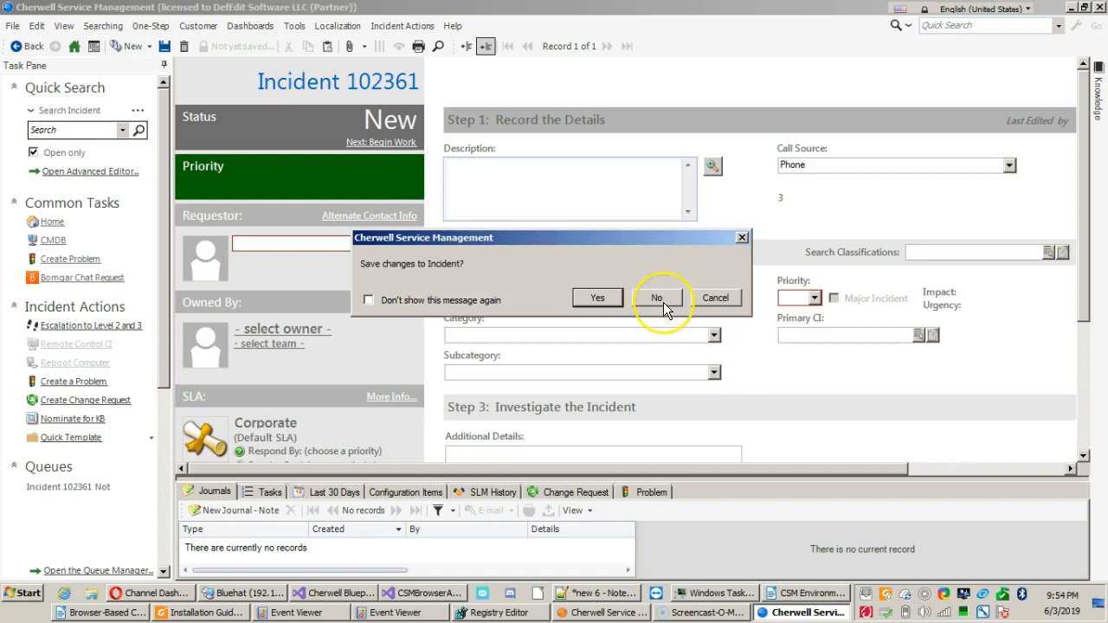
left_click(656, 298)
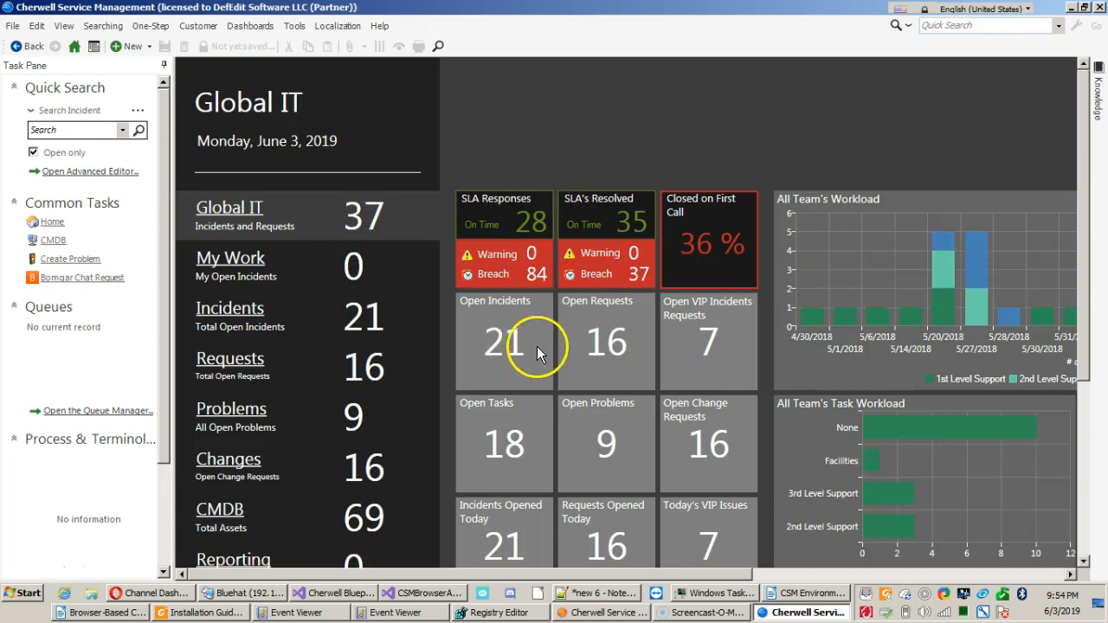
Open the Incident Details dashboard from the Open Incidents tile, and return to the home dashboard.
left_click(506, 343)
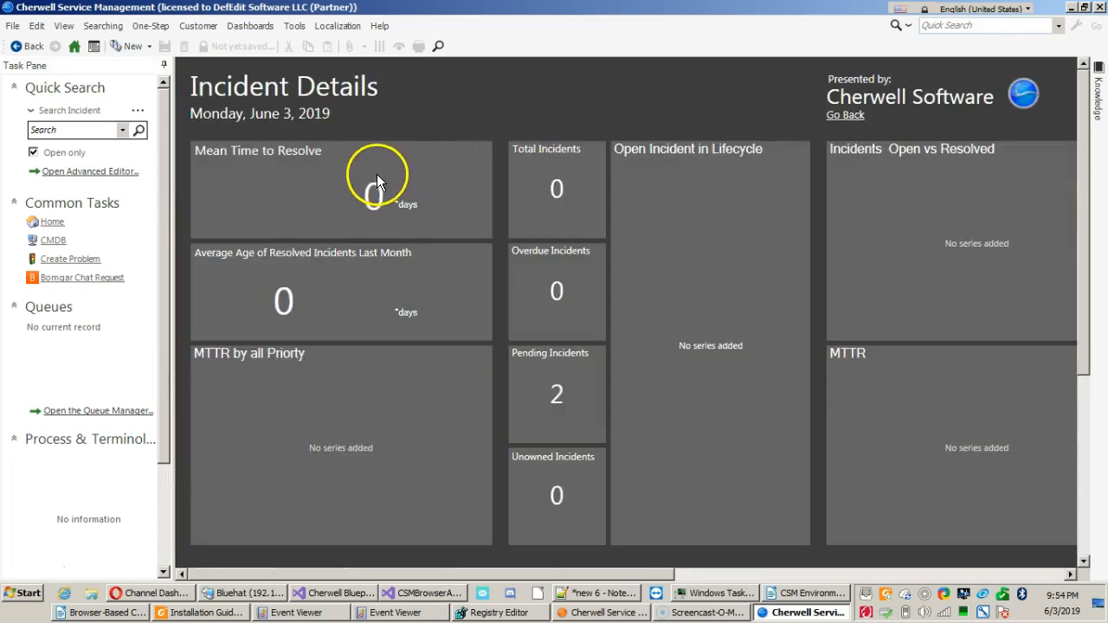
left_click(76, 48)
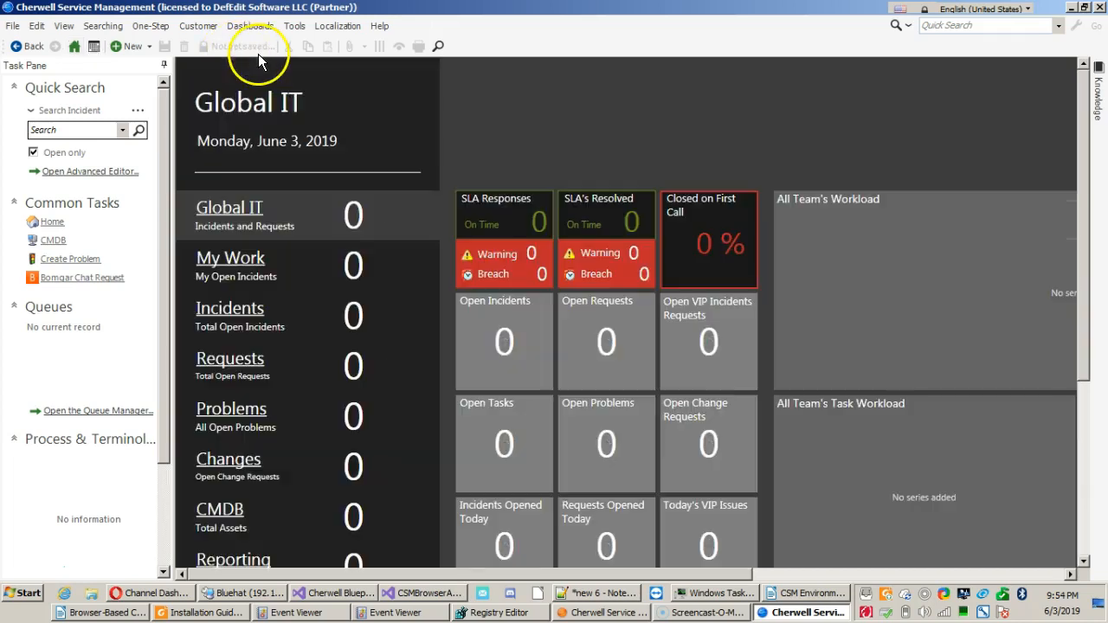
Open the Dashboard Manager and browse to the Default Dashboards folder under Global > Dashboards.
left_click(251, 26)
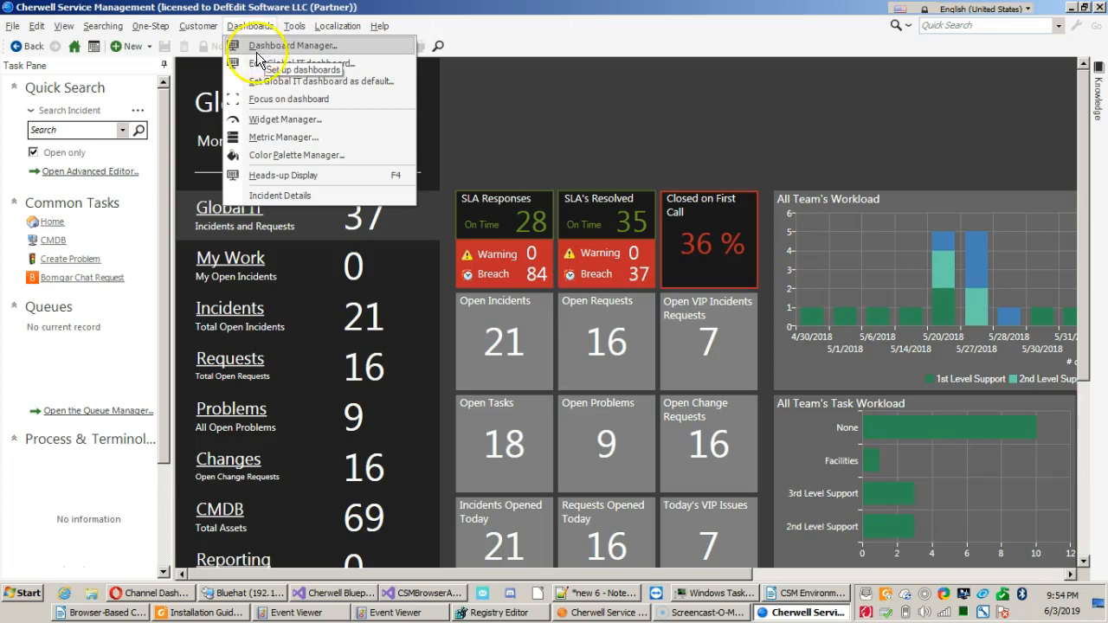
left_click(273, 194)
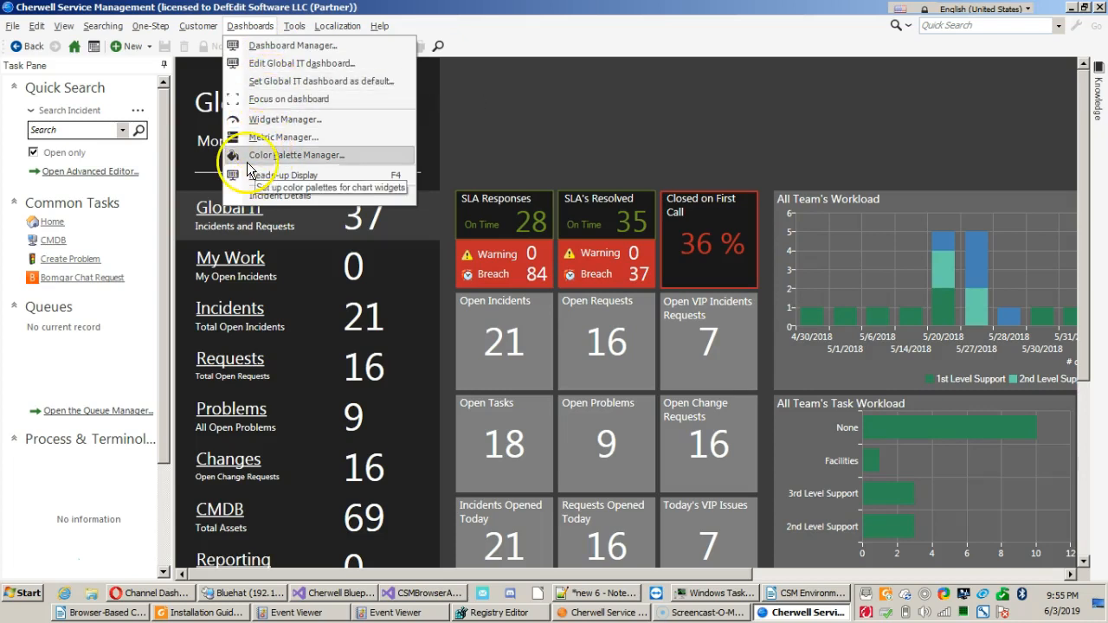
left_click(256, 51)
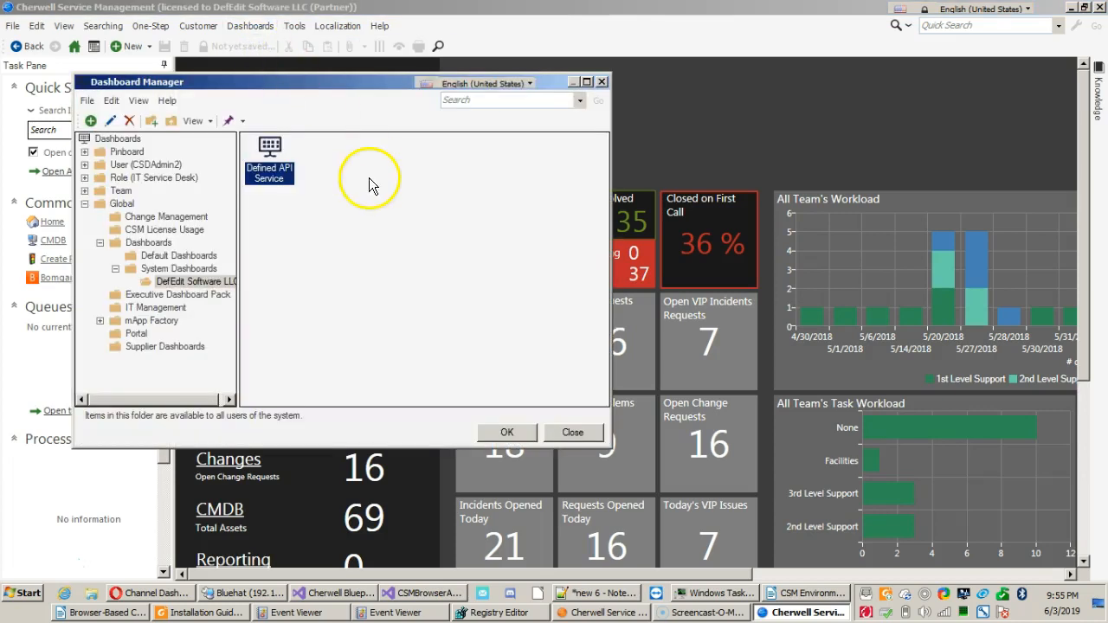
left_click(369, 177)
left_click(117, 202)
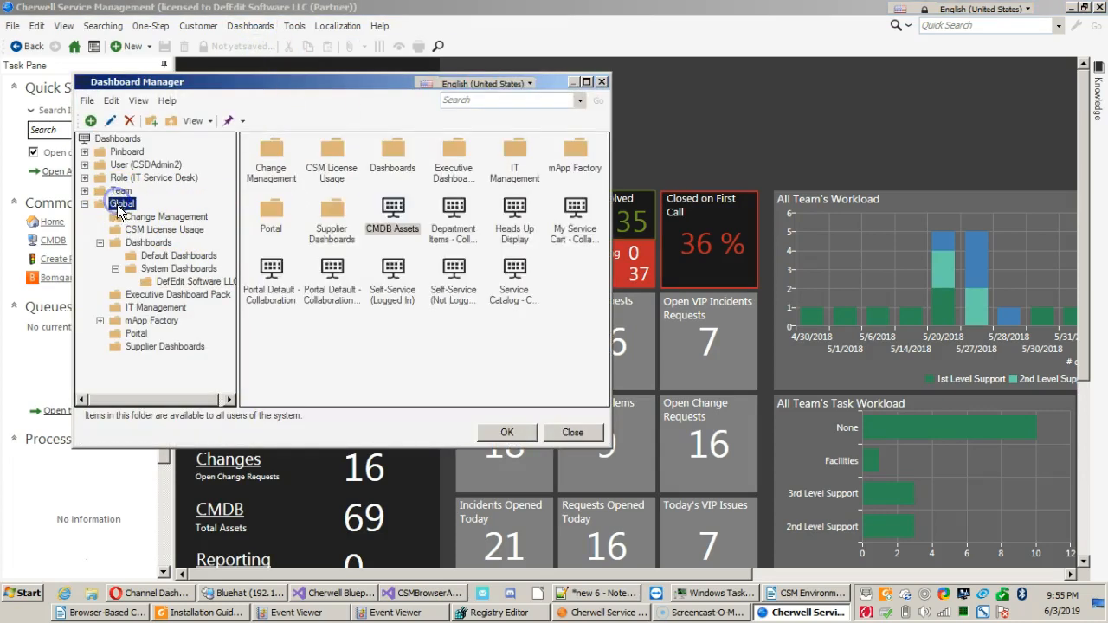
left_click(139, 244)
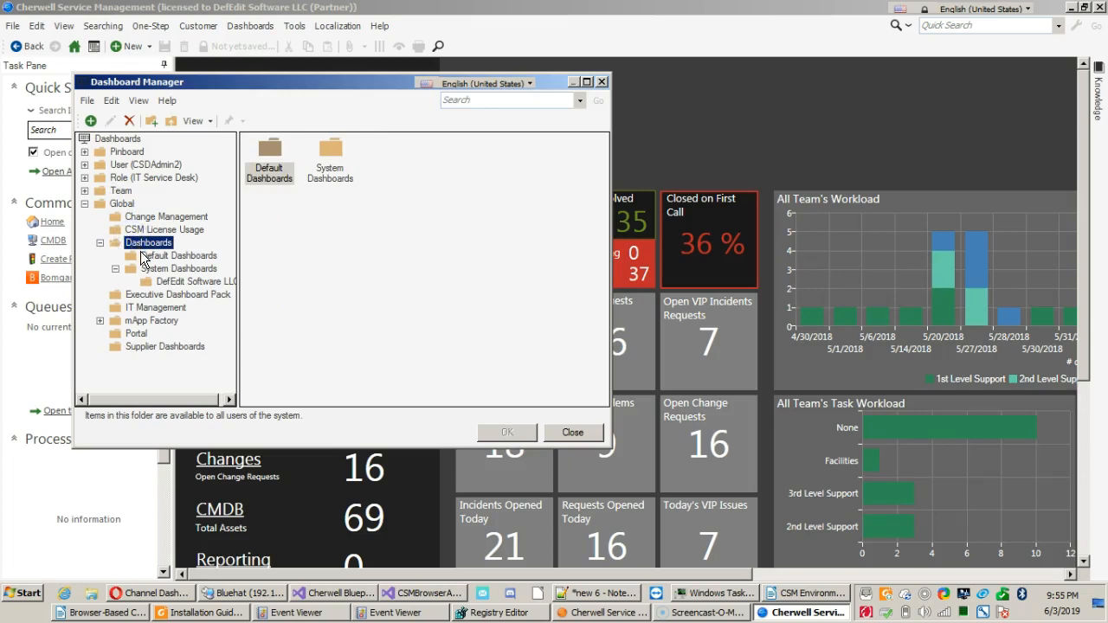
left_click(146, 256)
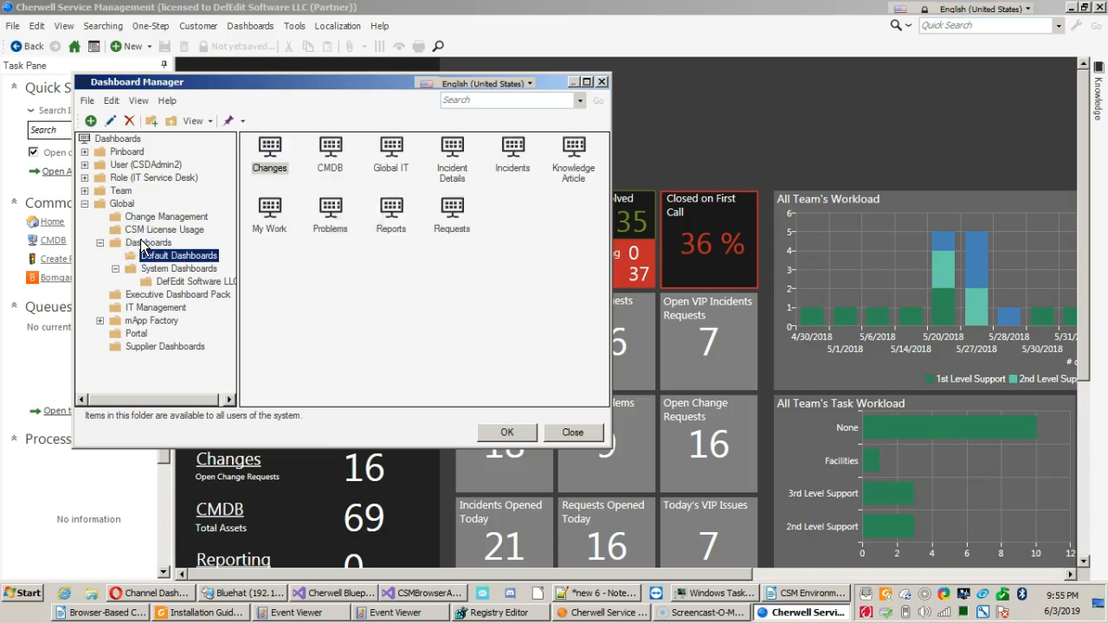
left_click(121, 203)
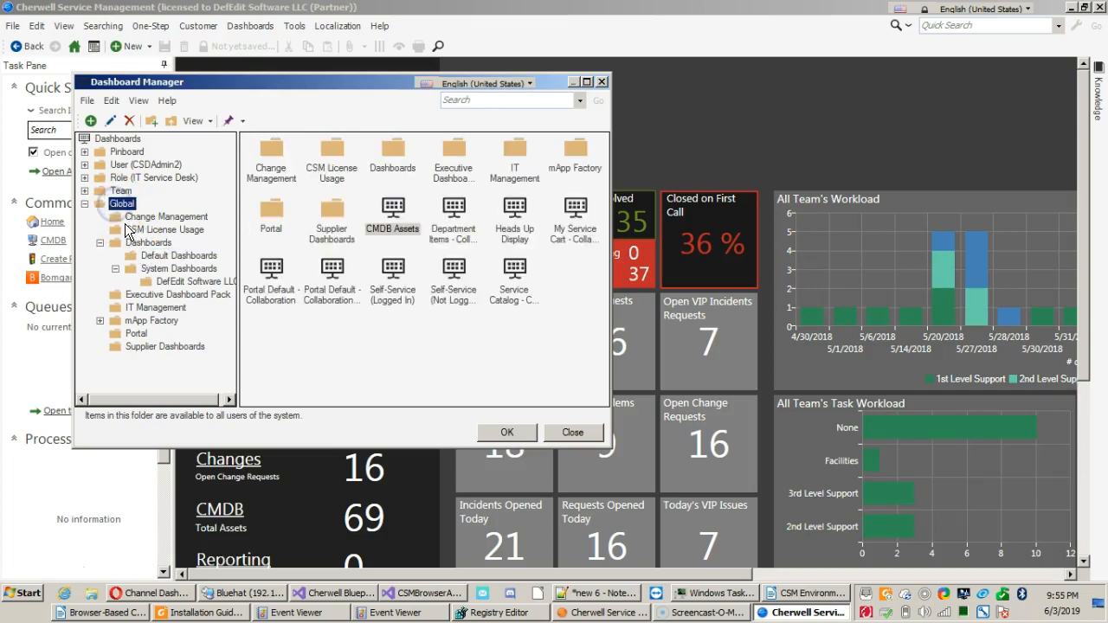
left_click(132, 241)
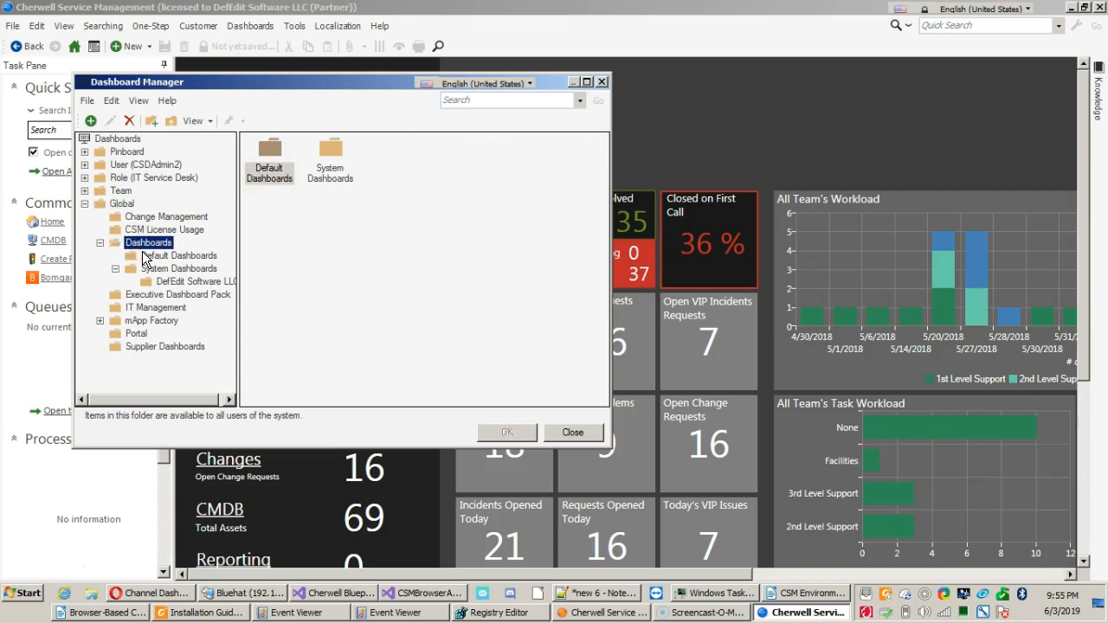
left_click(144, 255)
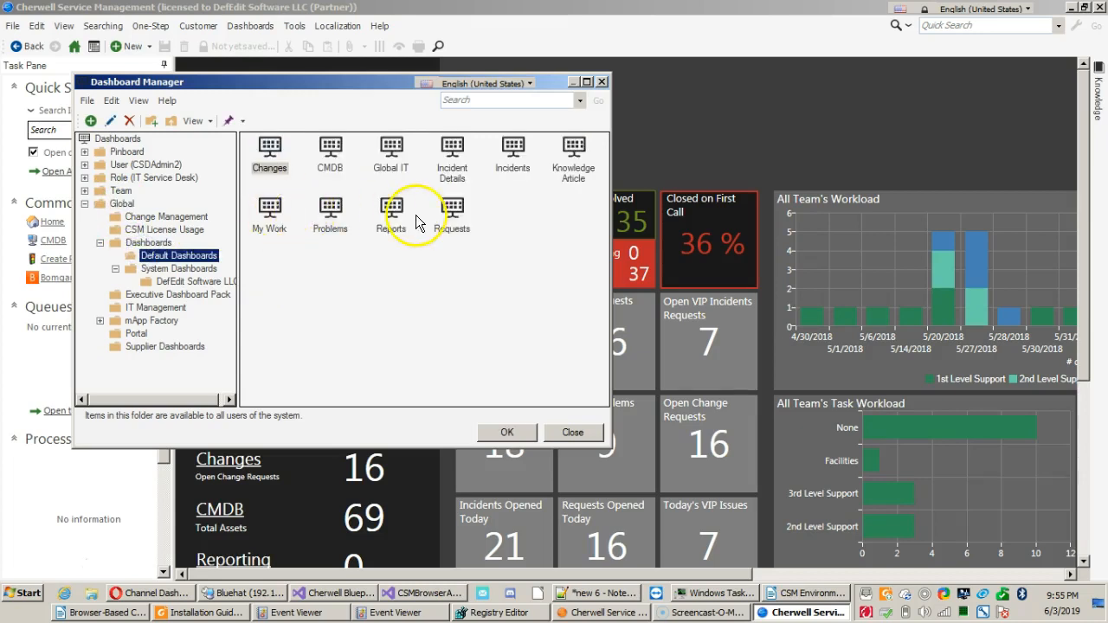
Open the Changes dashboard from the Default Dashboards folder, view its open change requests, and return to the home dashboard.
double_click(280, 155)
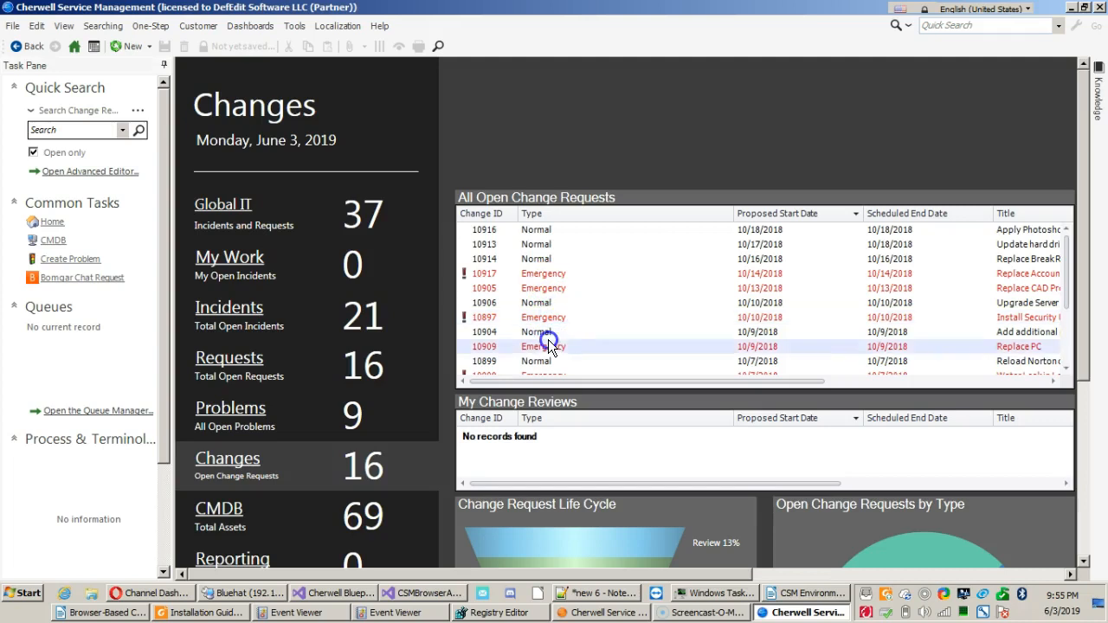
left_click(548, 231)
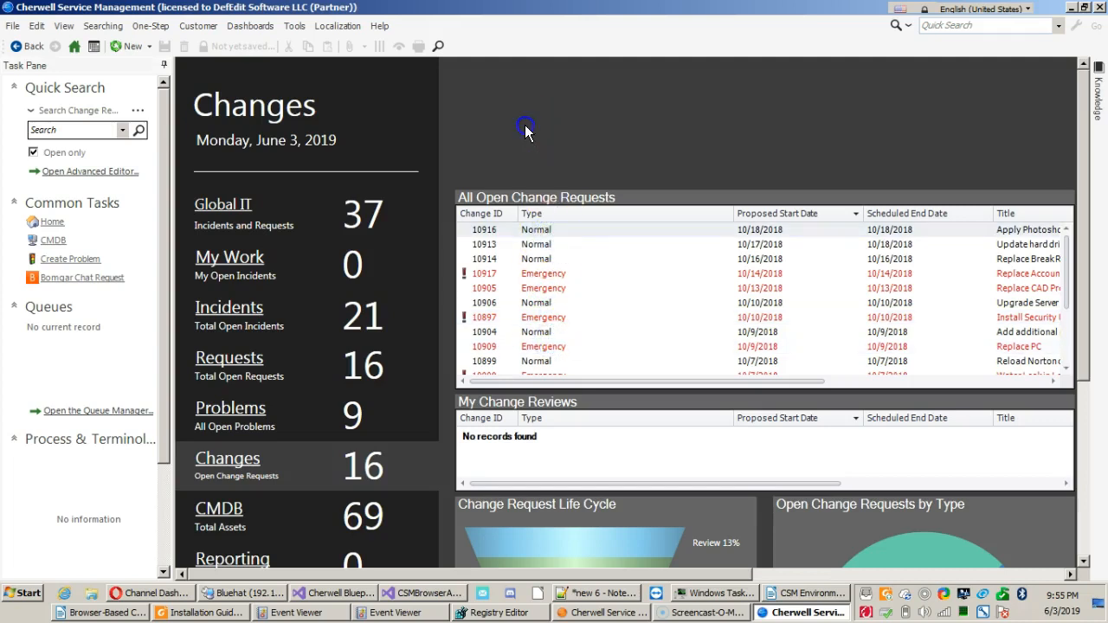
left_click(75, 43)
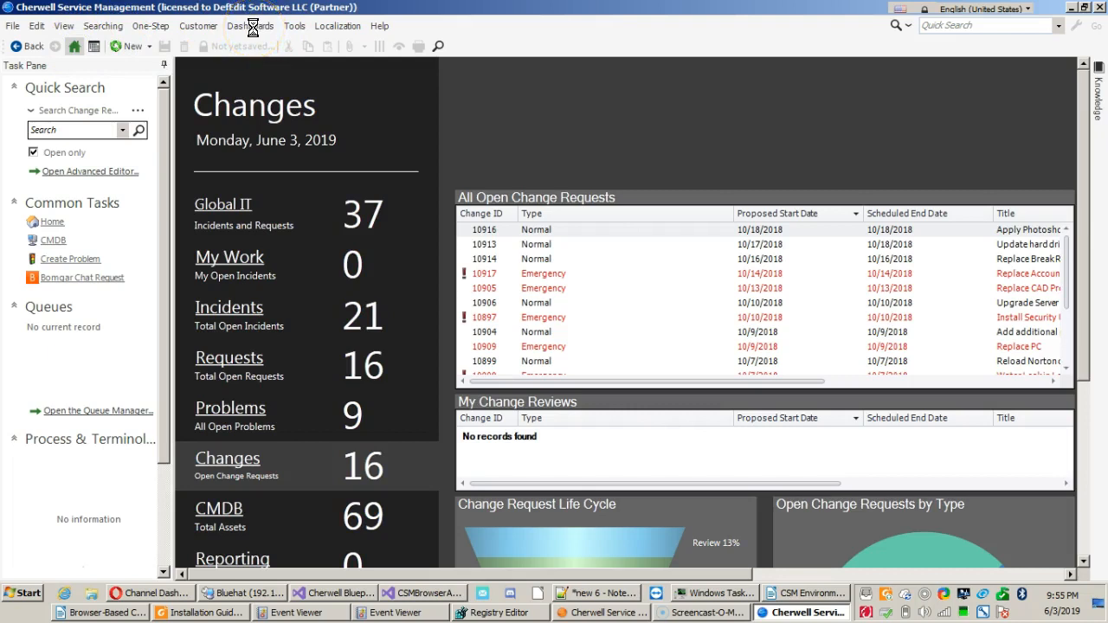
left_click(75, 46)
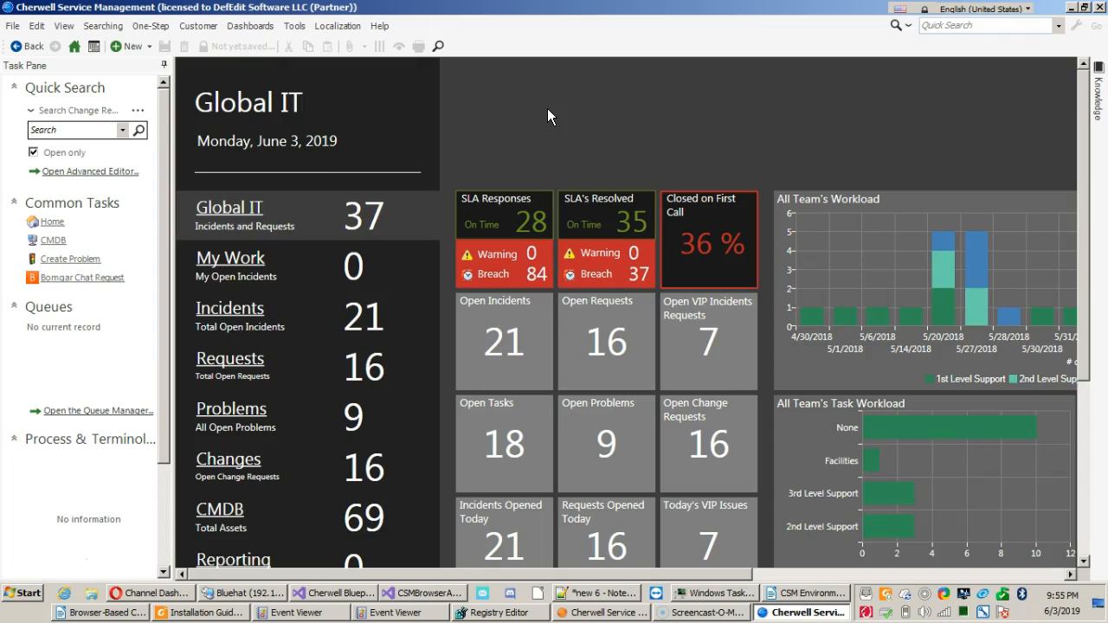
Reopen the Changes dashboard from the recently viewed dashboards and review its commands for editing it and setting it as default.
left_click(250, 26)
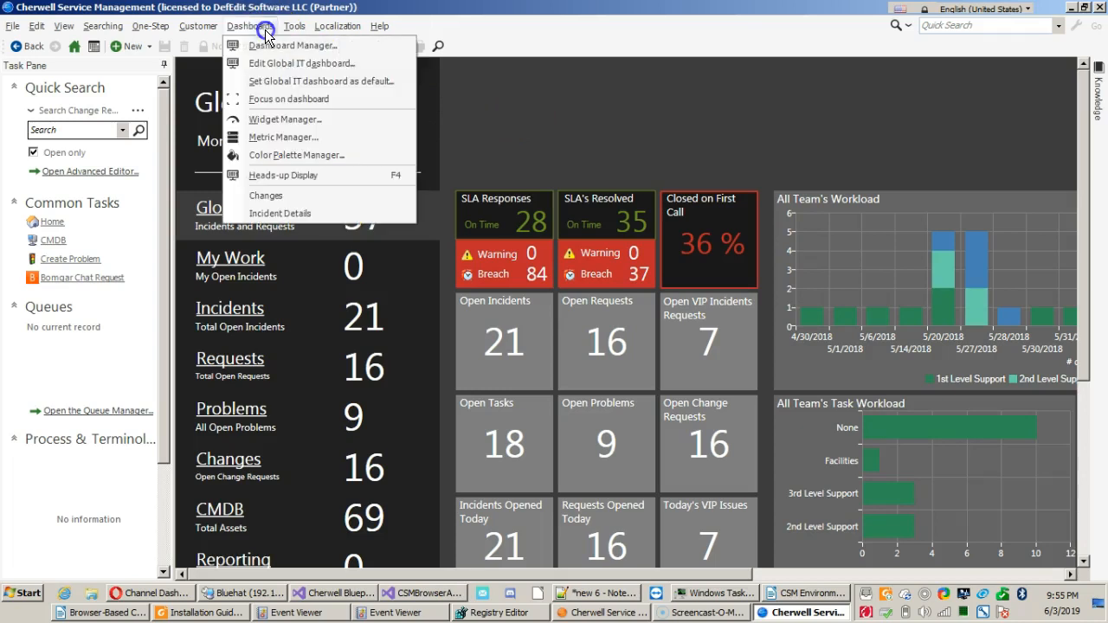
left_click(266, 196)
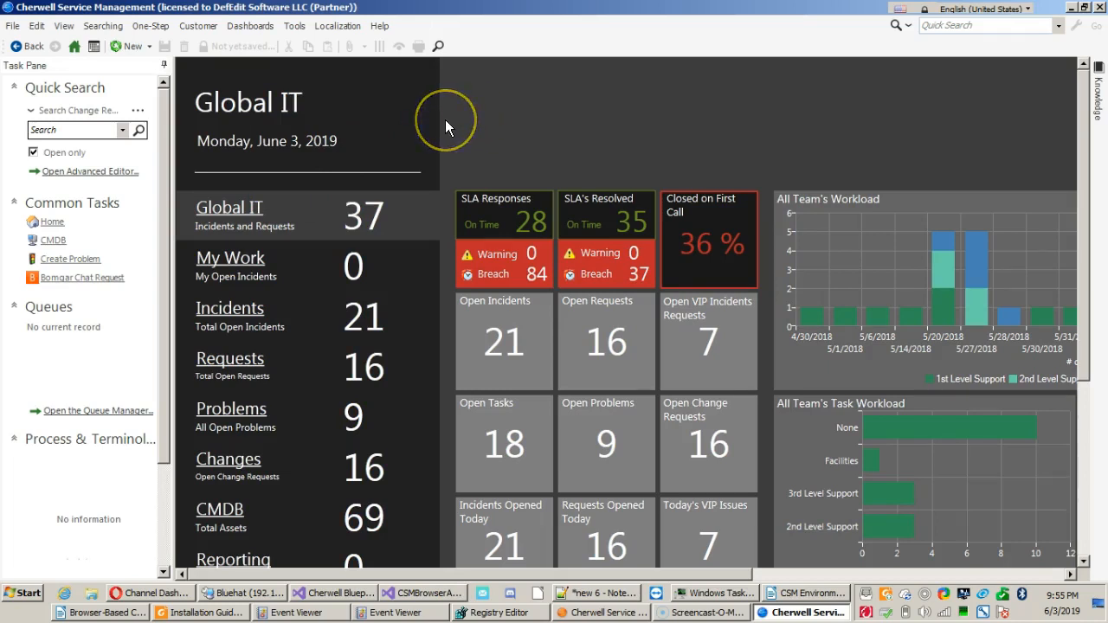
right_click(446, 122)
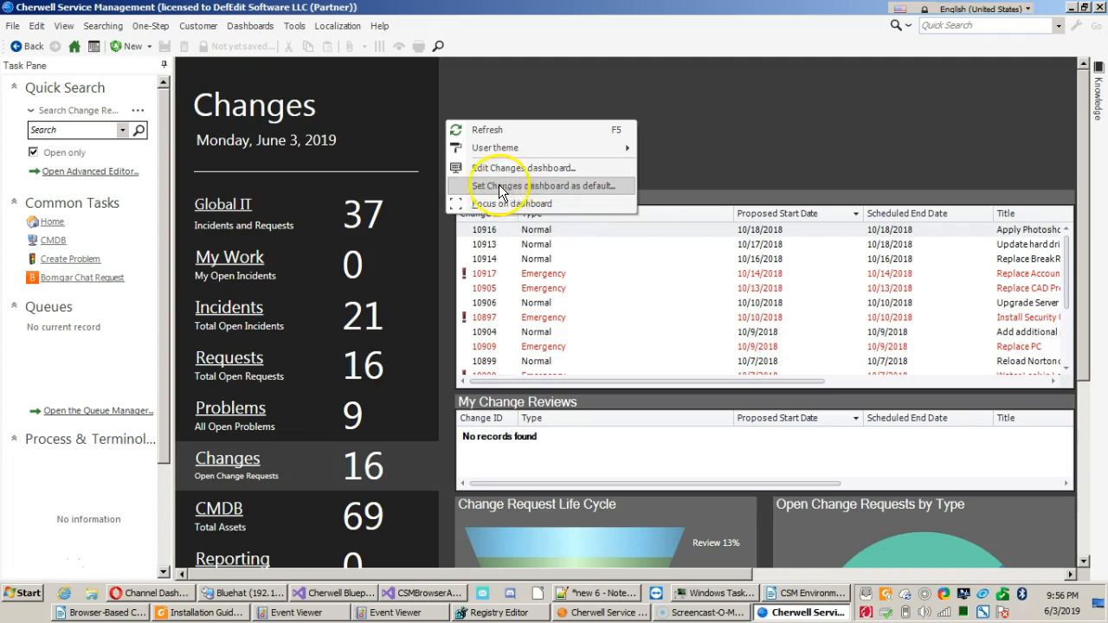
left_click(461, 57)
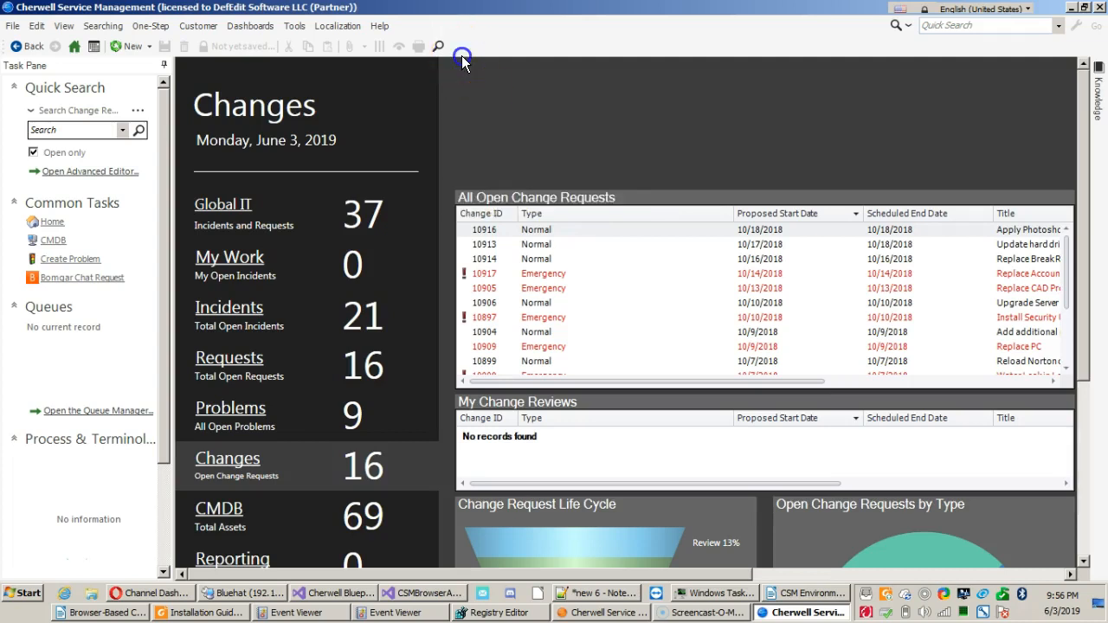
right_click(467, 101)
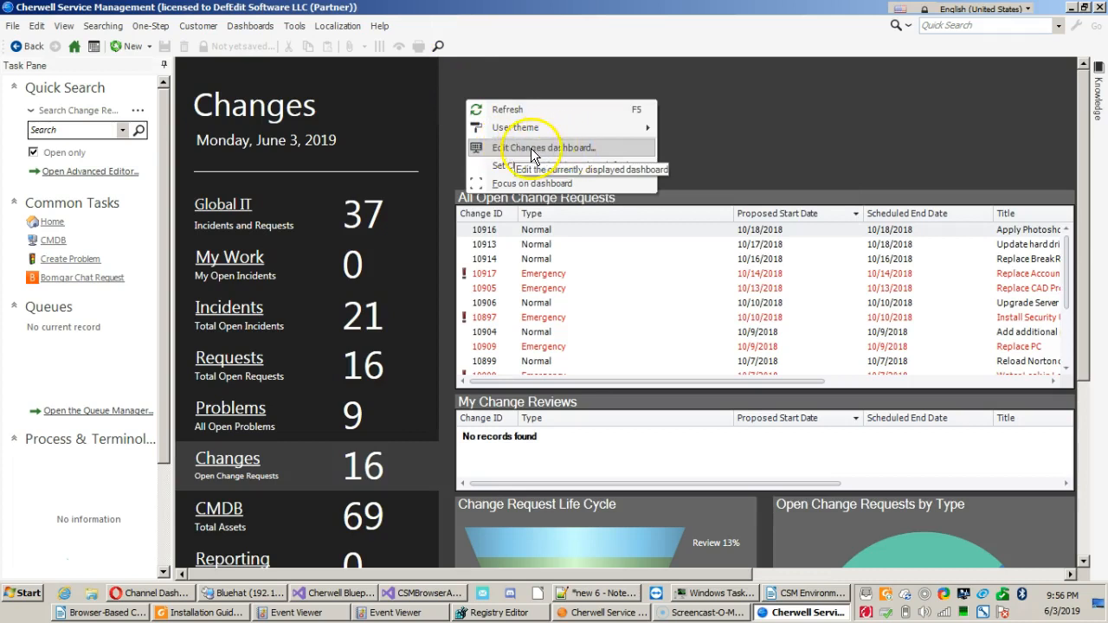
left_click(455, 101)
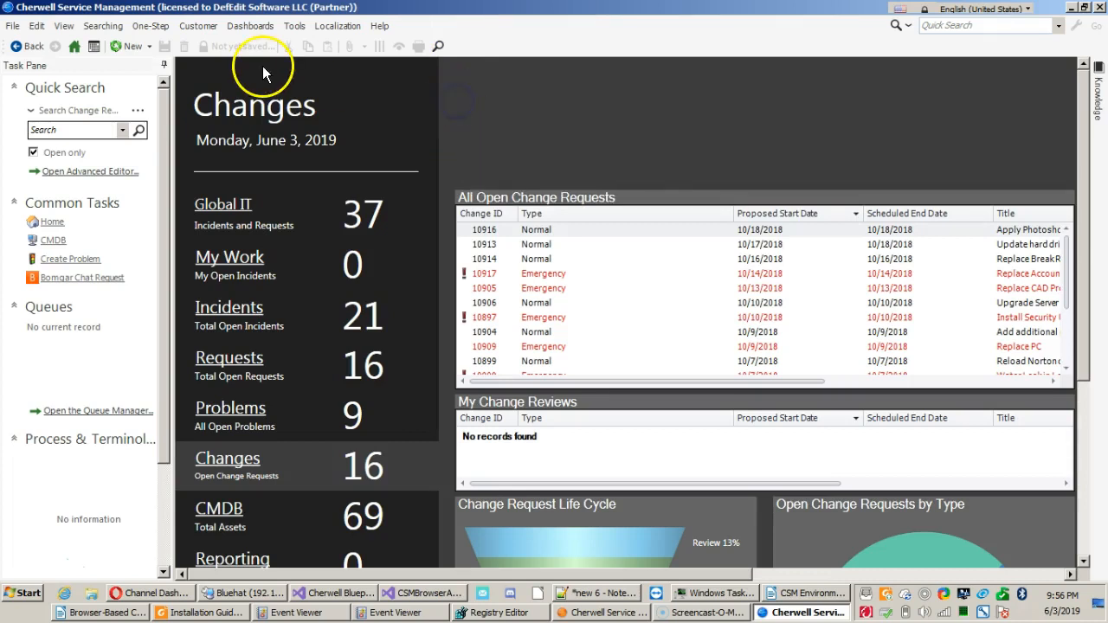
left_click(244, 32)
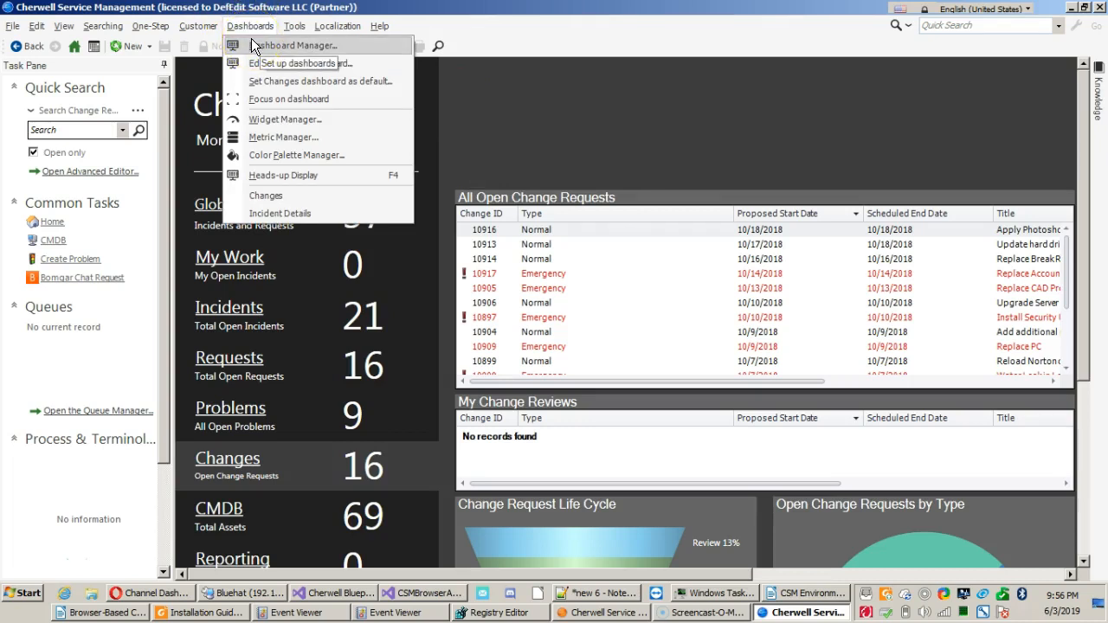
left_click(520, 111)
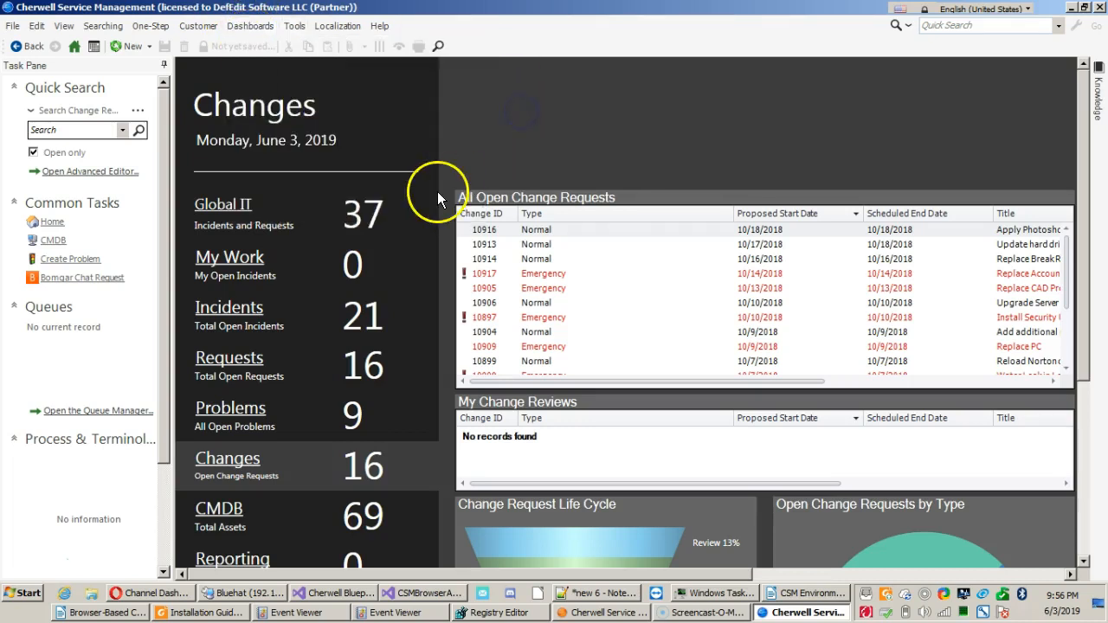
left_click(530, 255)
left_click(495, 137)
left_click(365, 206)
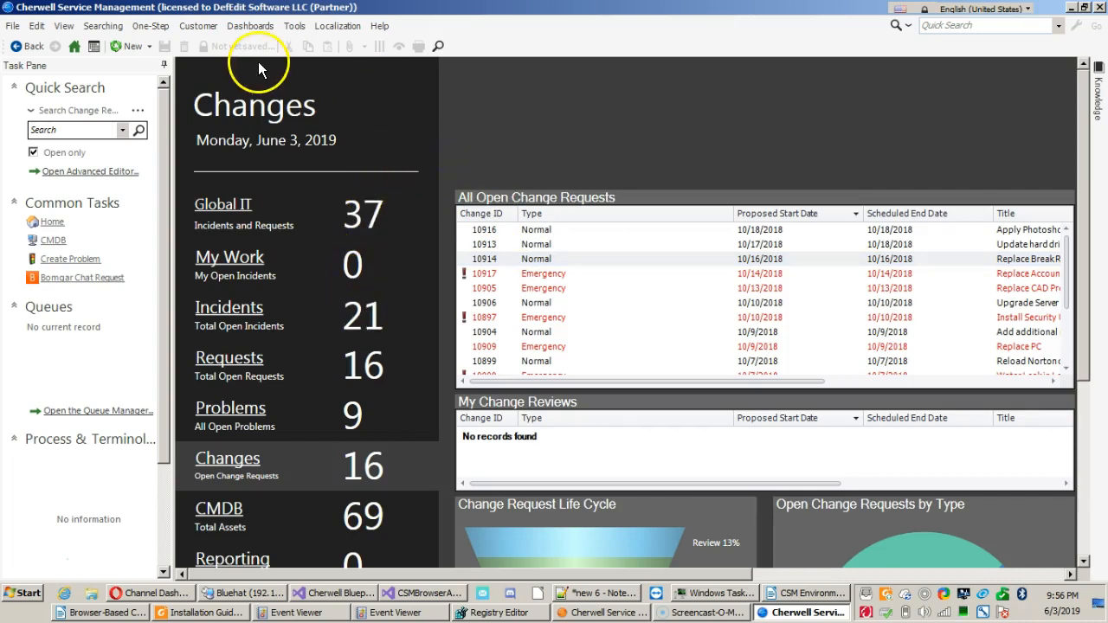
Open the Dashboard Manager, view the contents of the Global folder, and close the manager.
left_click(256, 26)
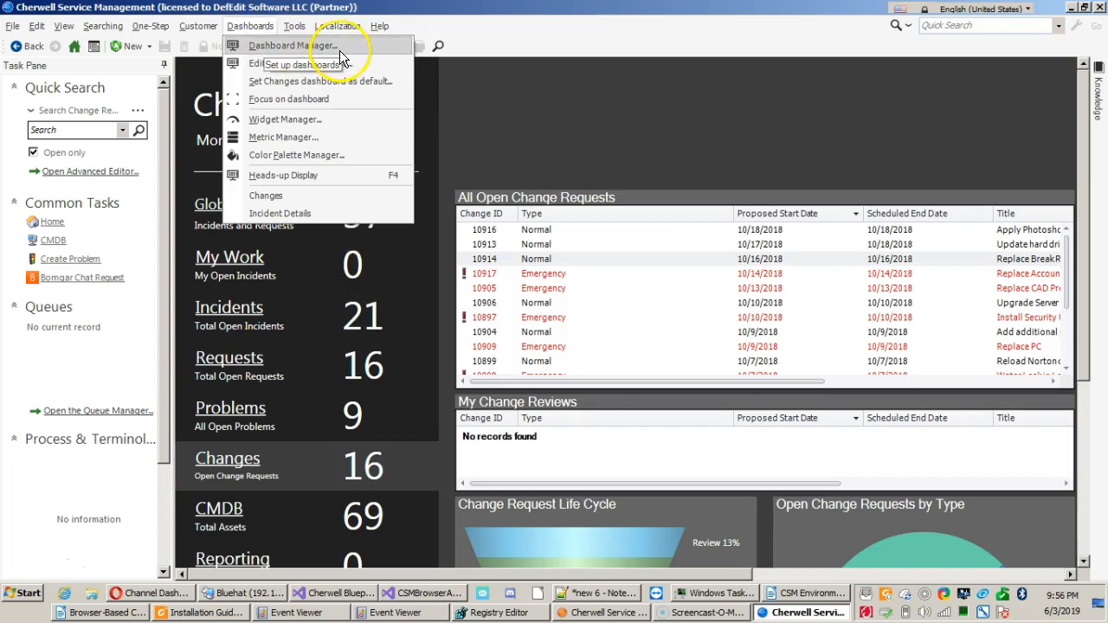
left_click(294, 46)
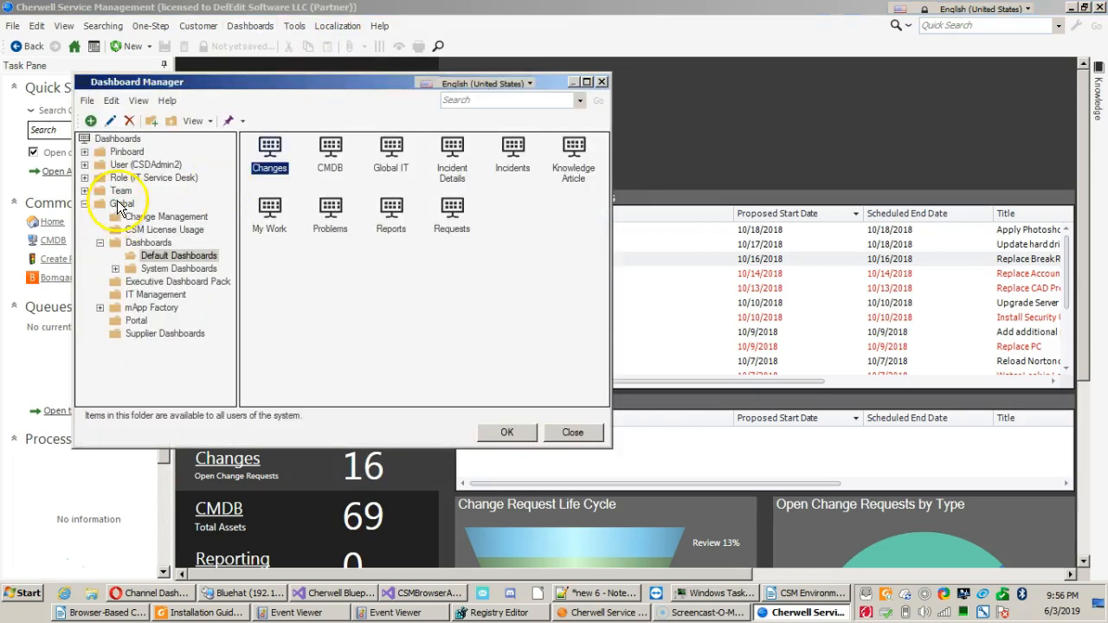
left_click(119, 203)
left_click(483, 107)
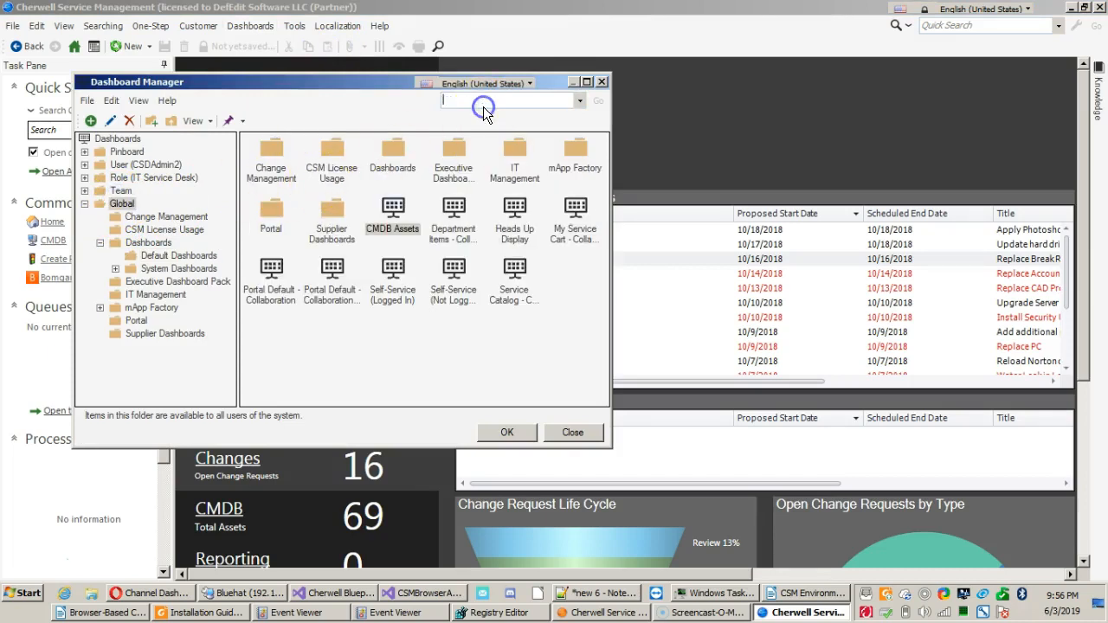
left_click(599, 84)
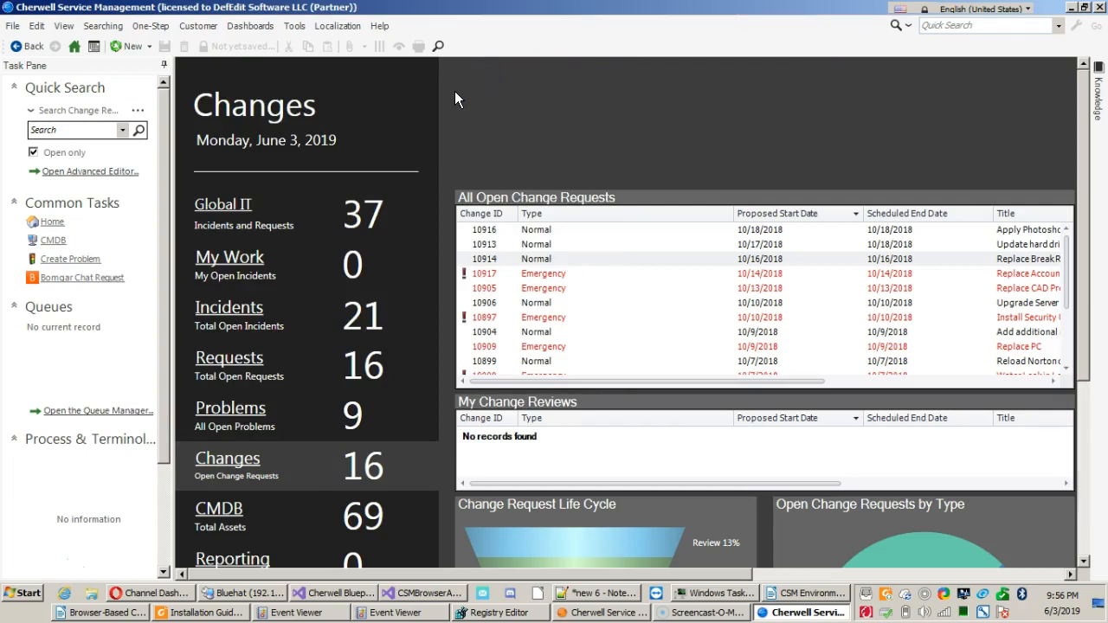
Set the quick search to the Incident record type and search open incidents for "outlook".
left_click(69, 110)
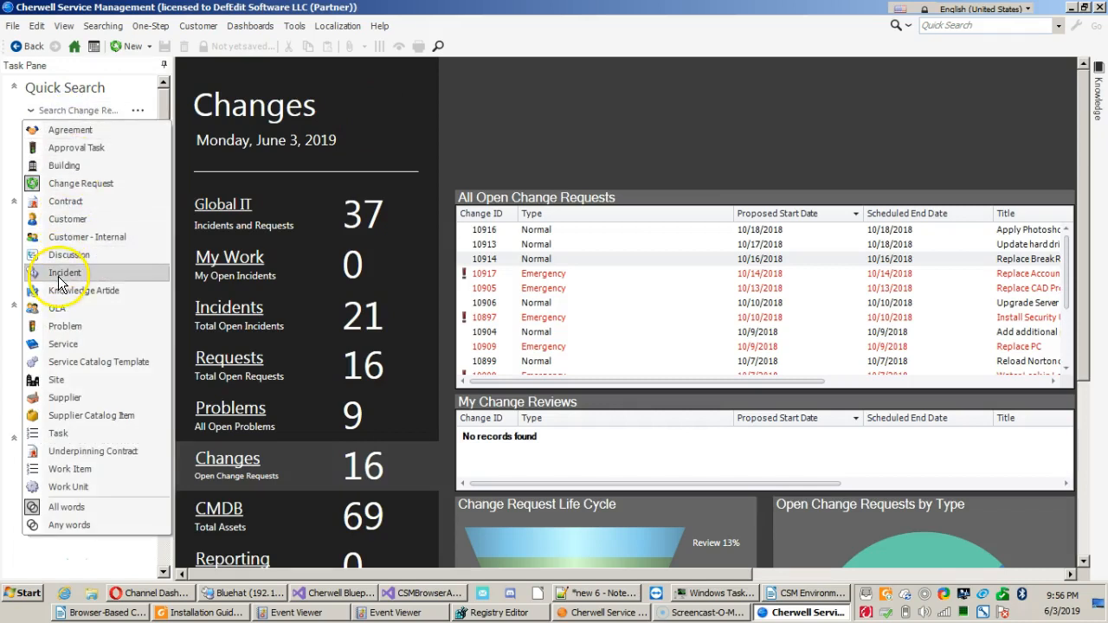
left_click(61, 273)
left_click(74, 129)
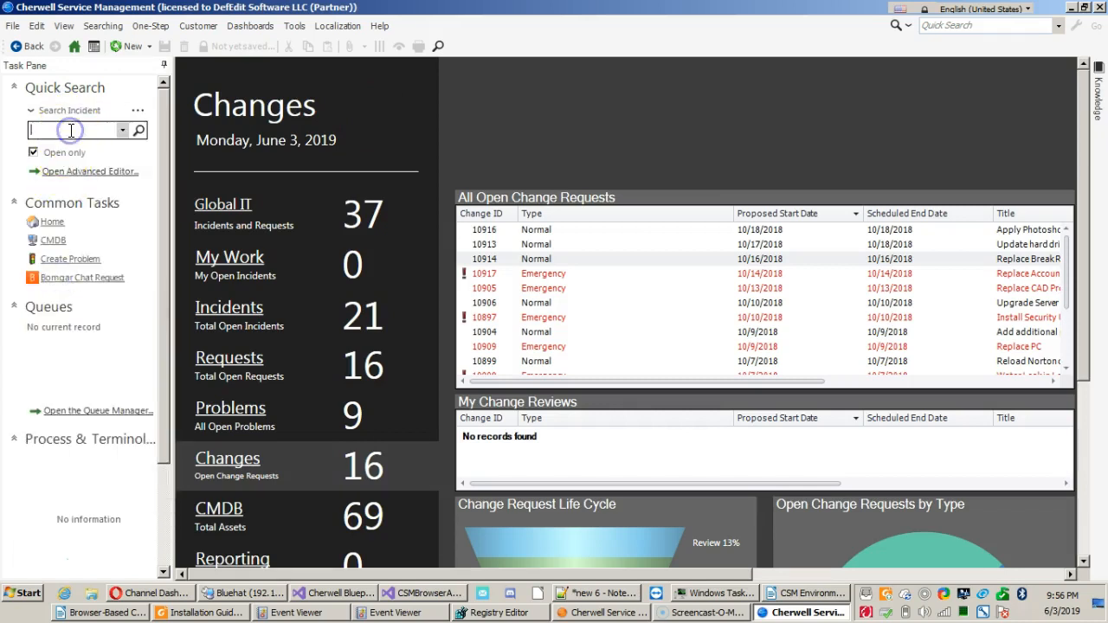
left_click(66, 129)
left_click(68, 110)
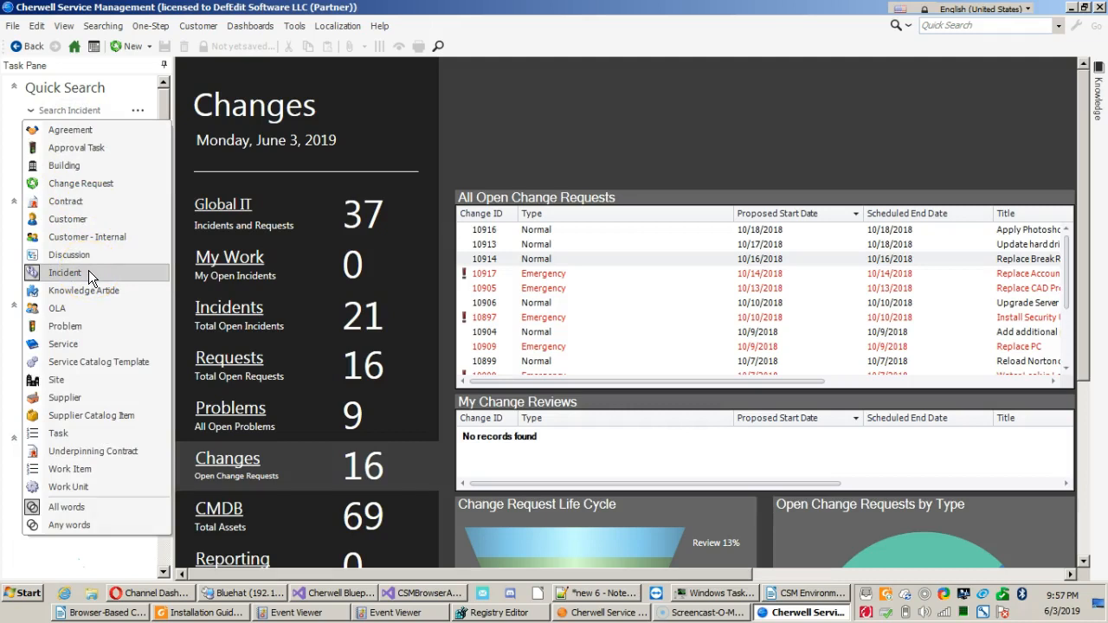
left_click(88, 270)
left_click(74, 130)
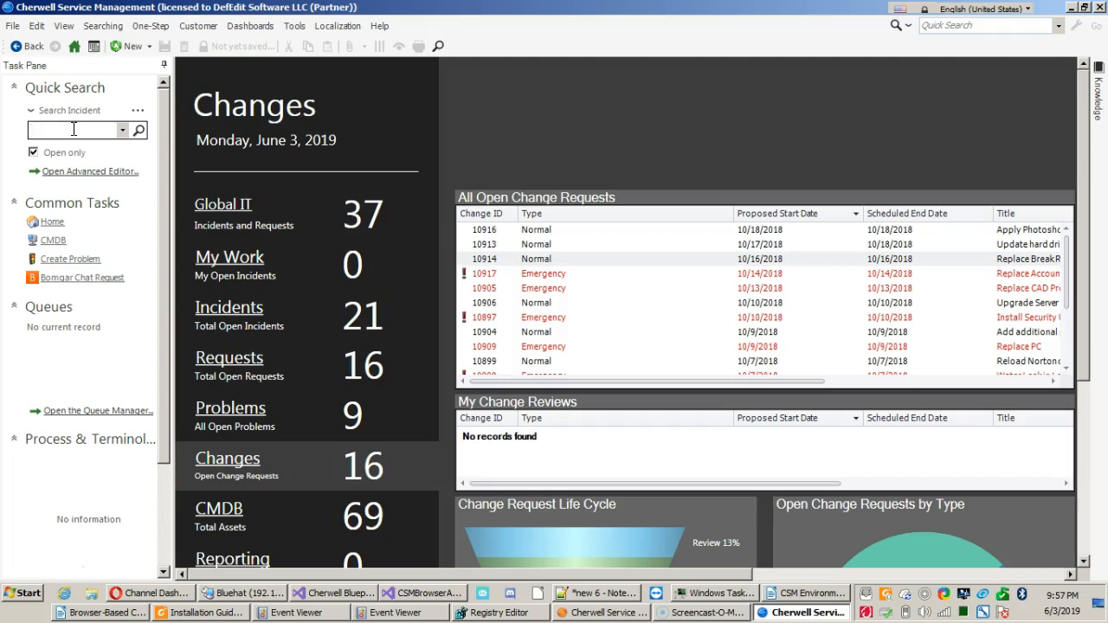
type("outlook")
key("Return")
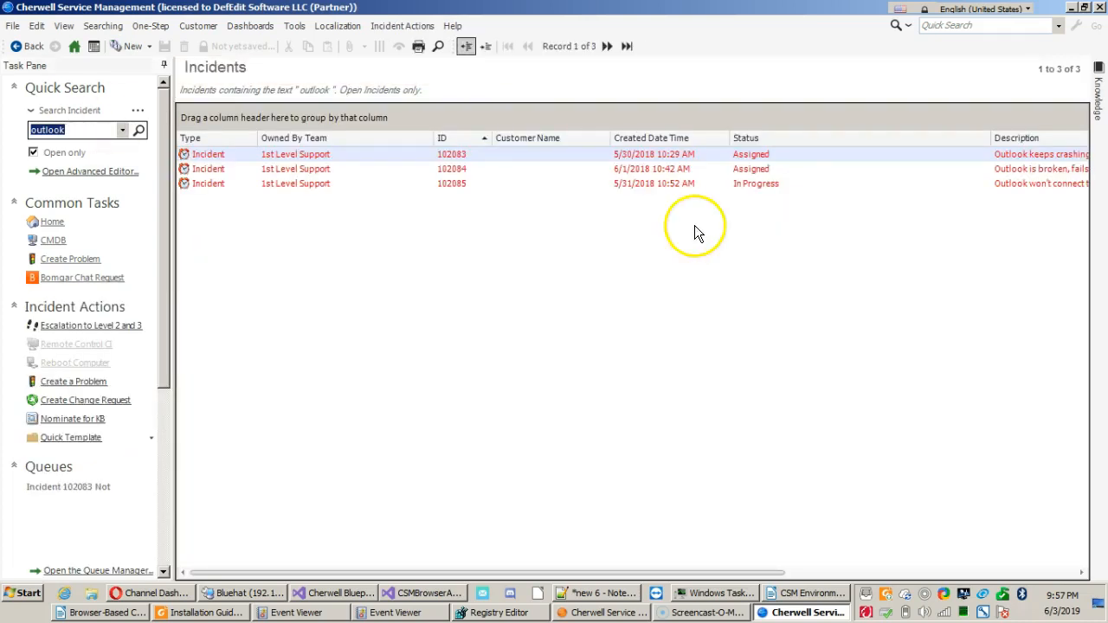
Narrow the Status column to bring the full descriptions into view, and select the third and first incidents in turn.
left_click_drag(991, 138, 801, 147)
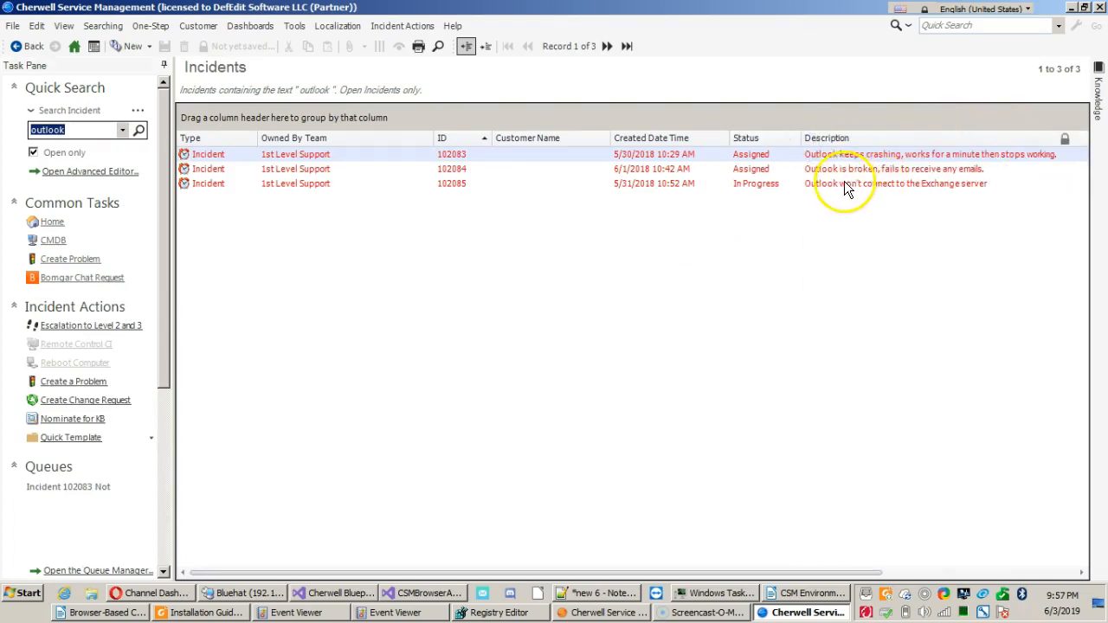
left_click(829, 181)
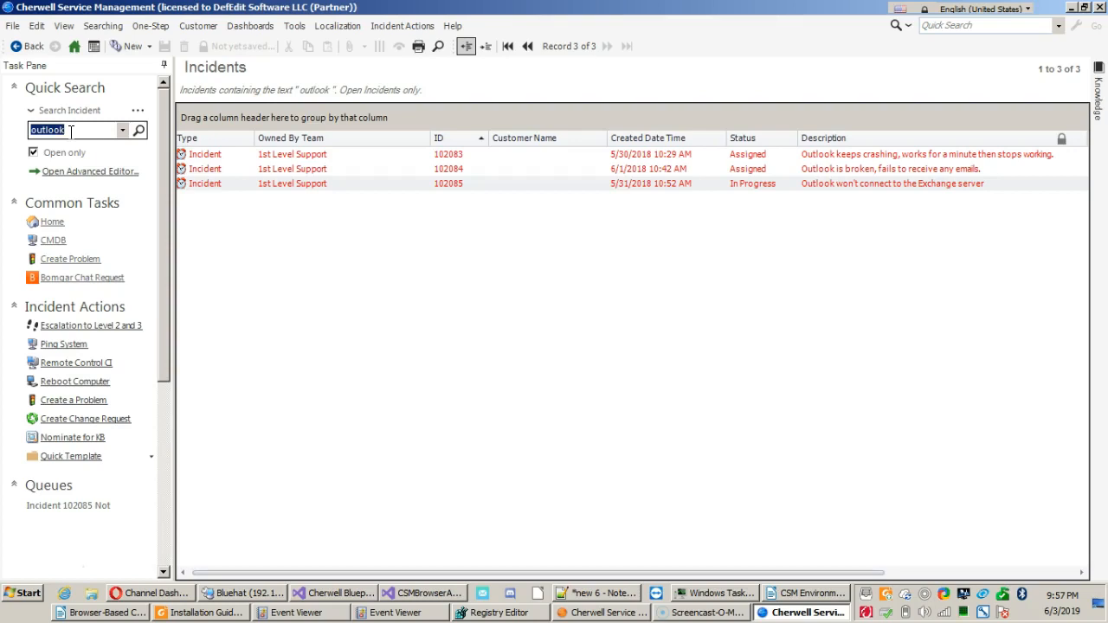
left_click(310, 155)
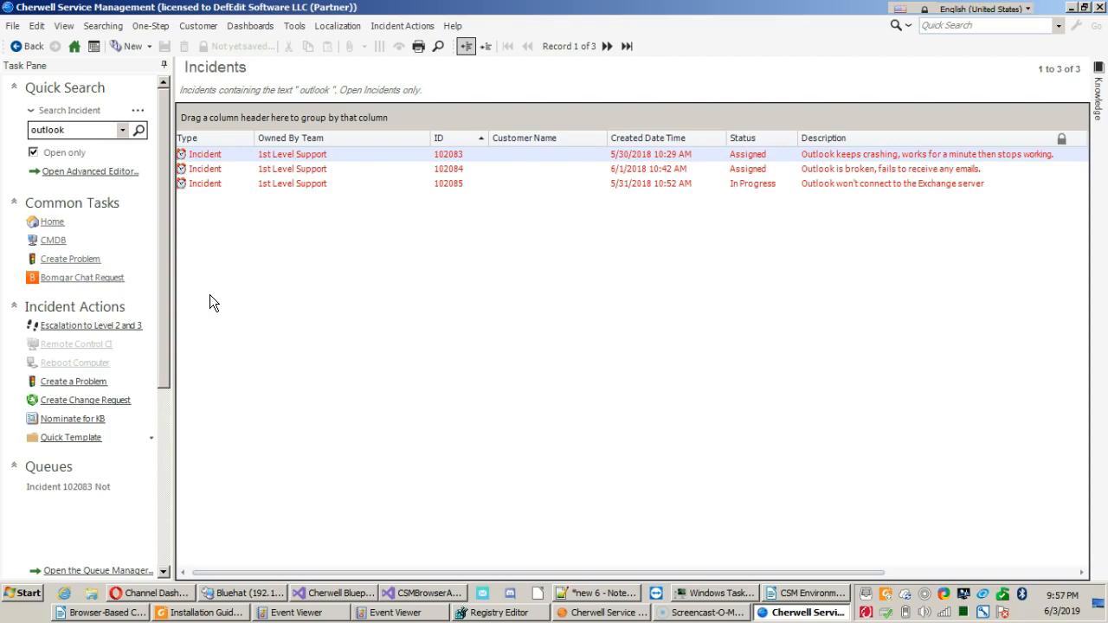
Test a percent-sign wildcard by searching open incidents for "out%ook".
double_click(78, 131)
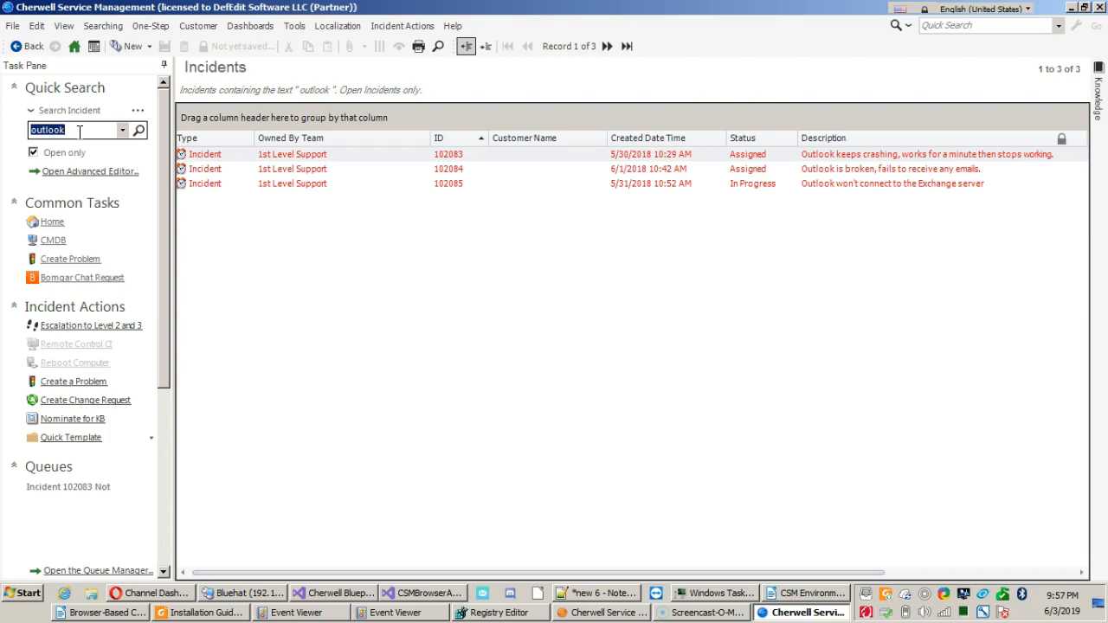
key("BackSpace")
type("out")
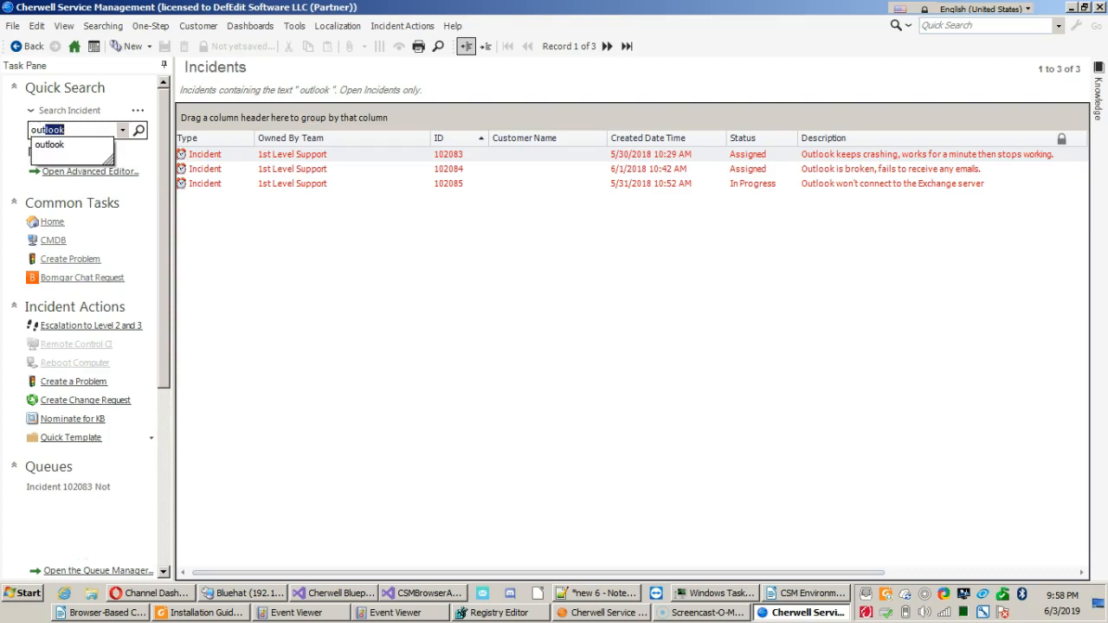
type("%ook")
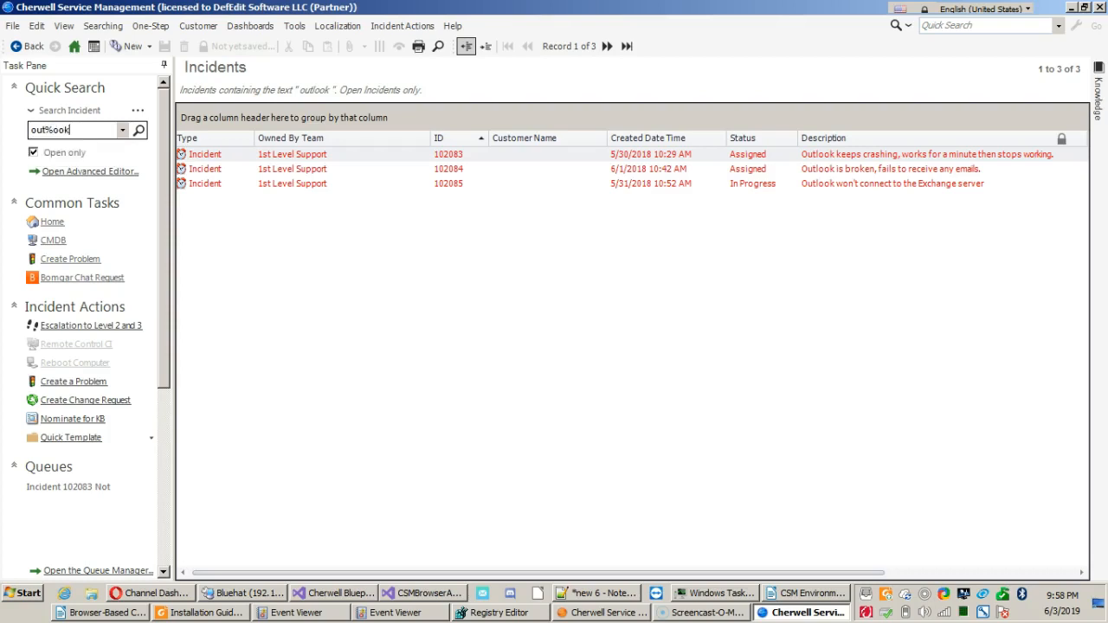
key("Return")
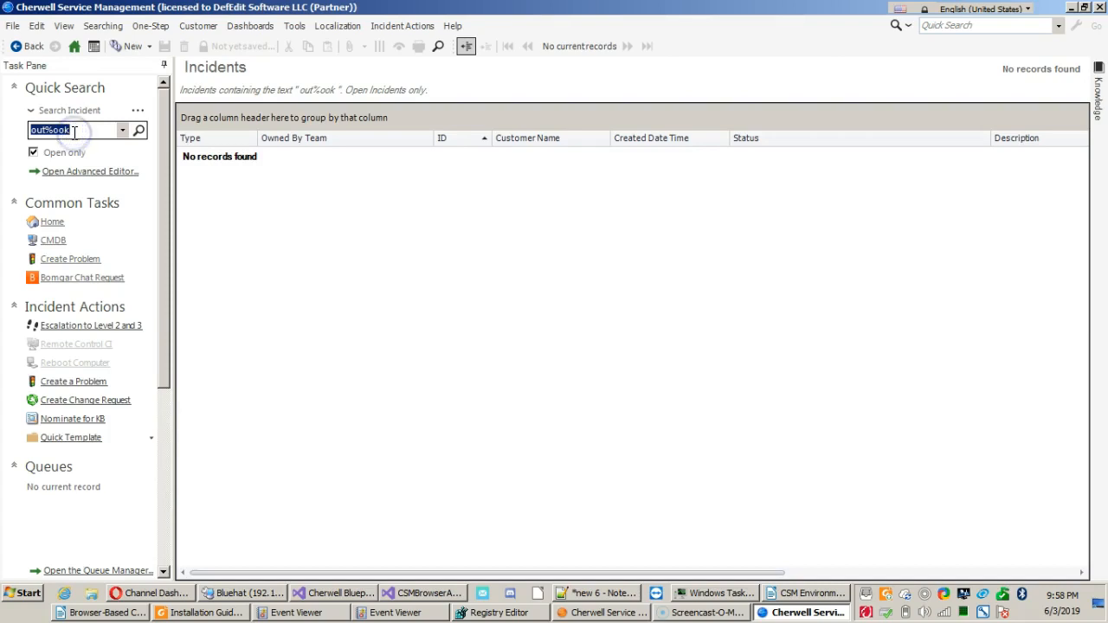
Replace the percent sign with an asterisk and search open incidents for "out*ook".
left_click(74, 131)
key("Left")
key("Left")
key("Left")
key("BackSpace")
type("*")
key("Return")
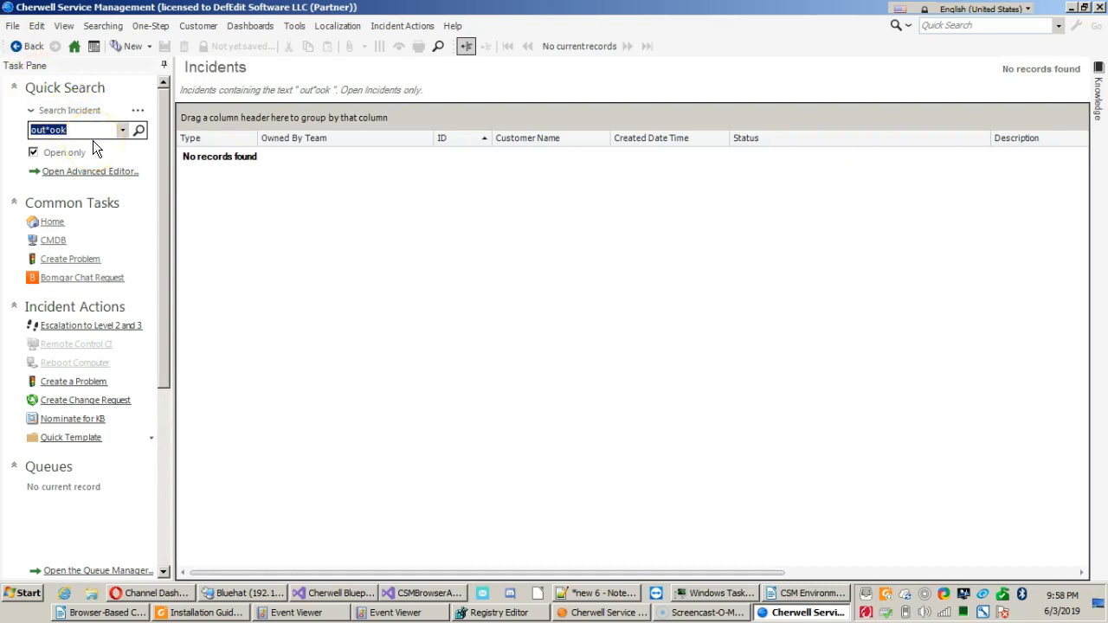
Replace the wildcard text with the full word "outlook" and rerun the open incident search.
key("BackSpace")
type("outlook")
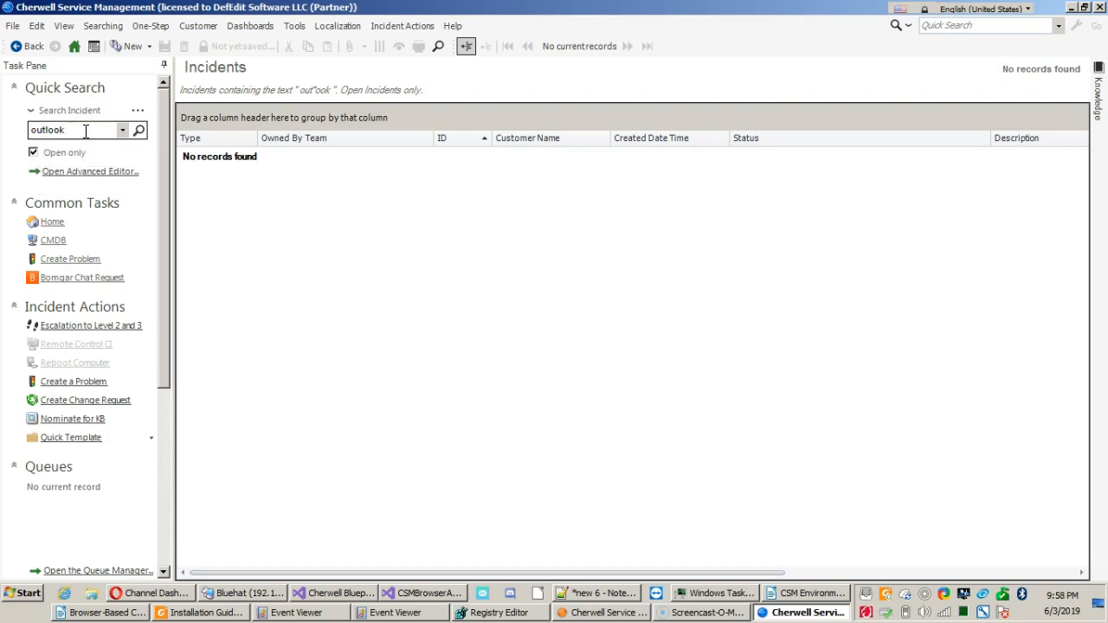
key("Return")
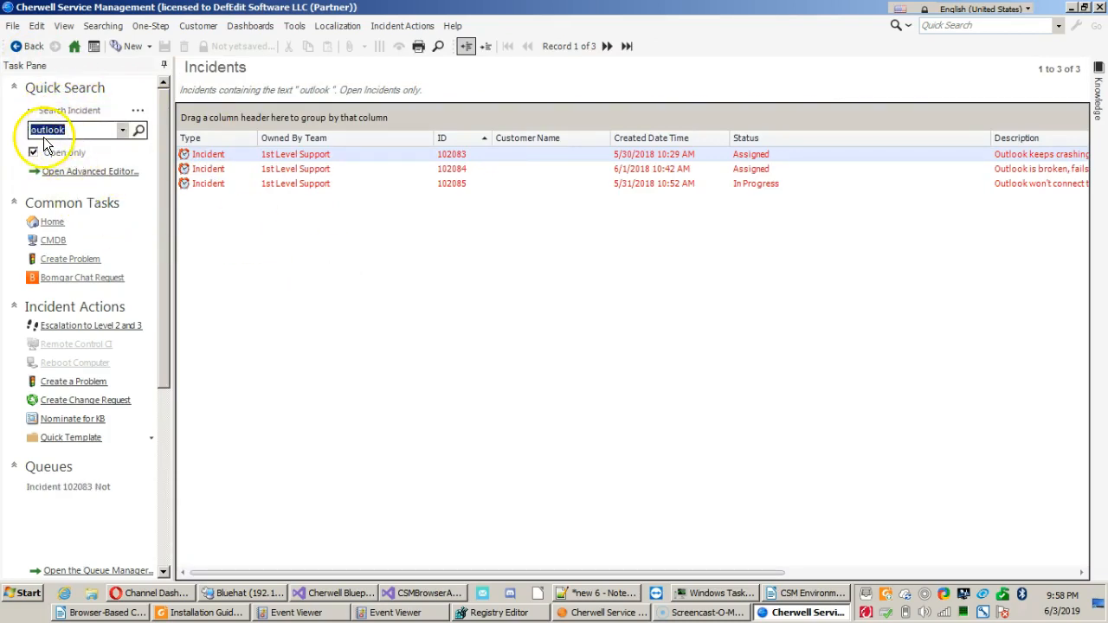
Open the additional quick search options and review the available Changed time ranges, leaving Any time selected.
left_click(139, 111)
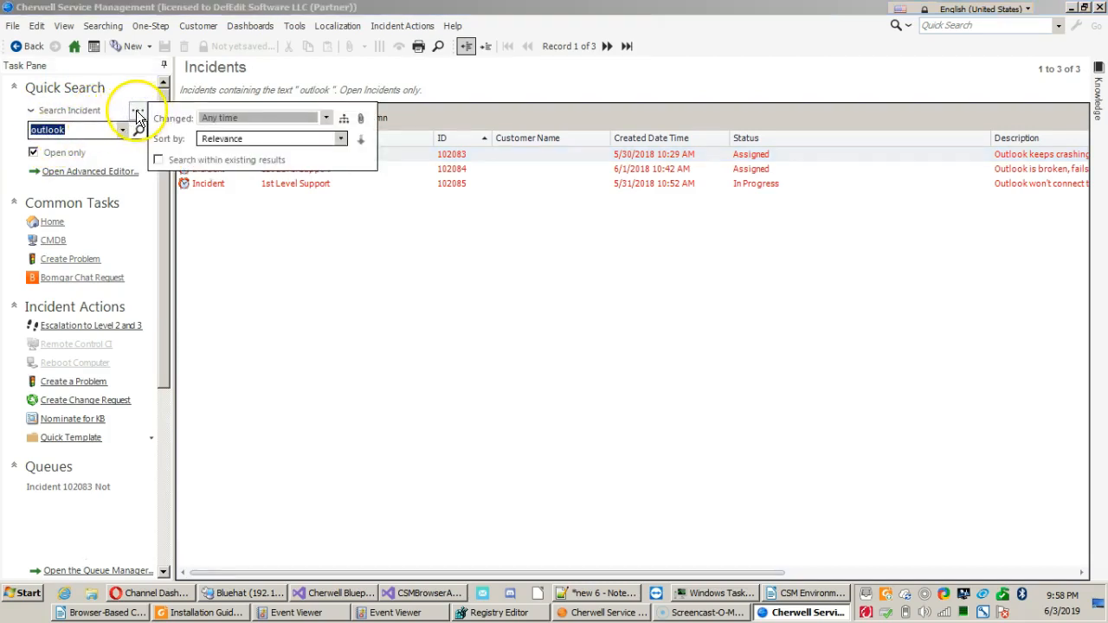
left_click(235, 121)
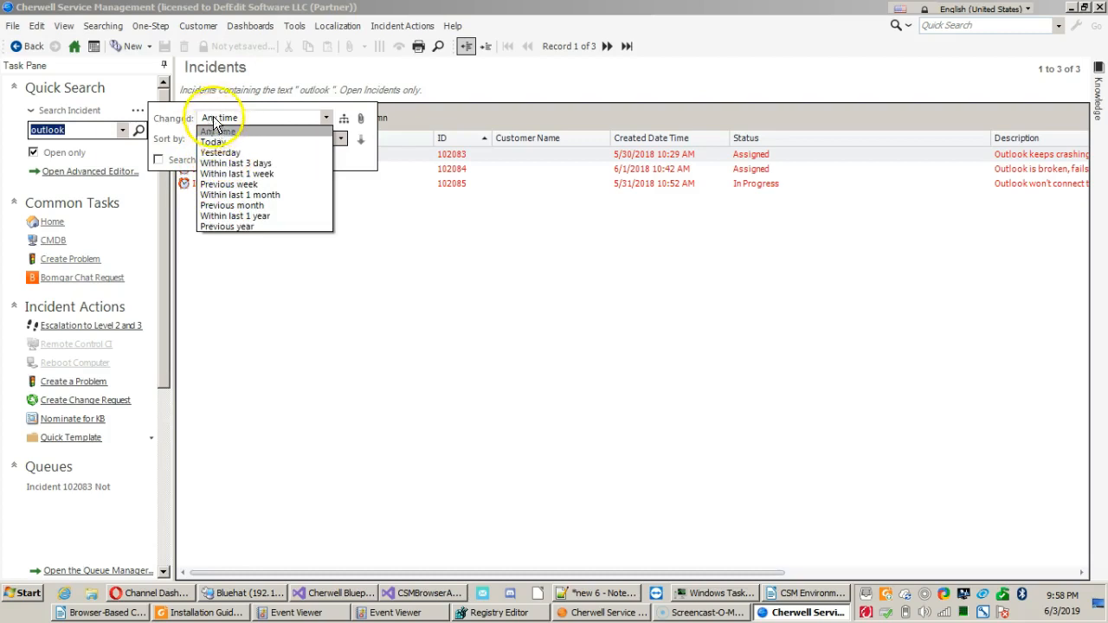
left_click(169, 118)
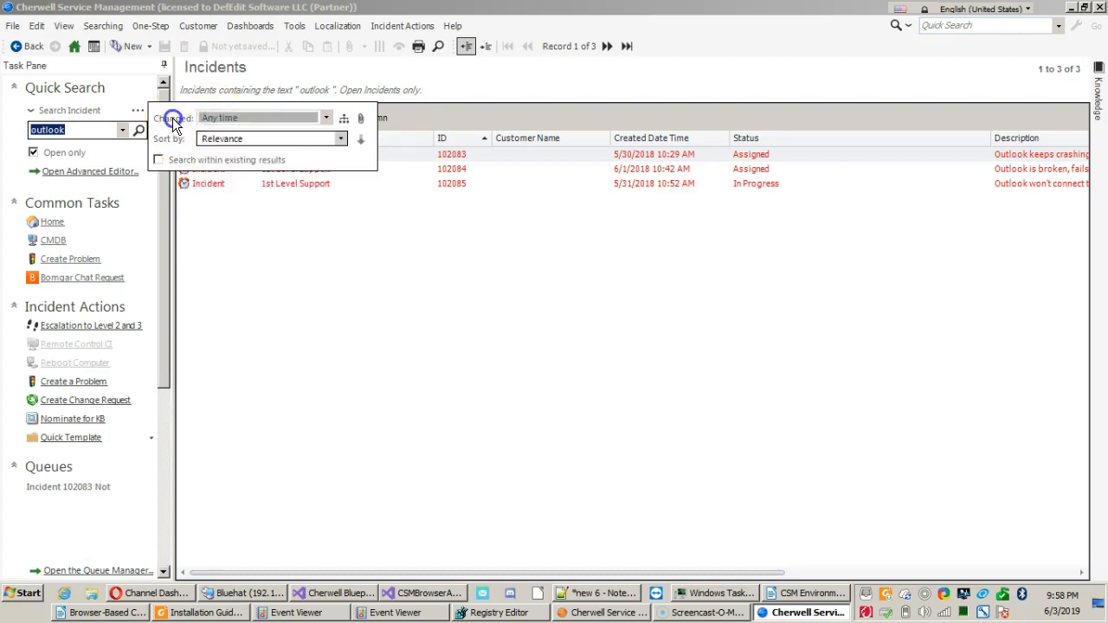
left_click(213, 119)
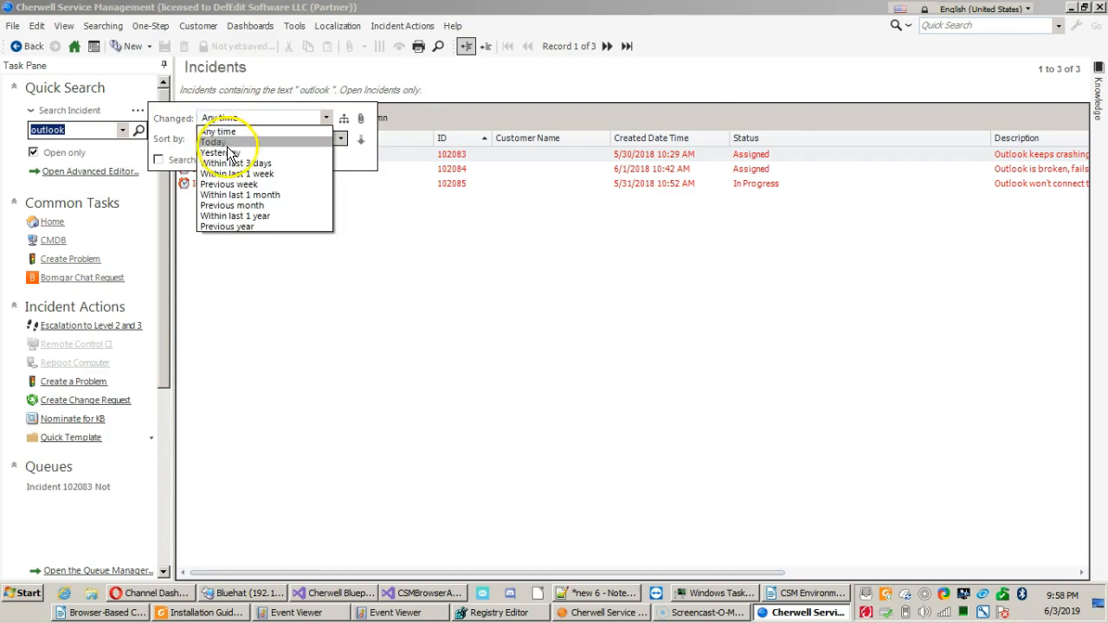
left_click(169, 119)
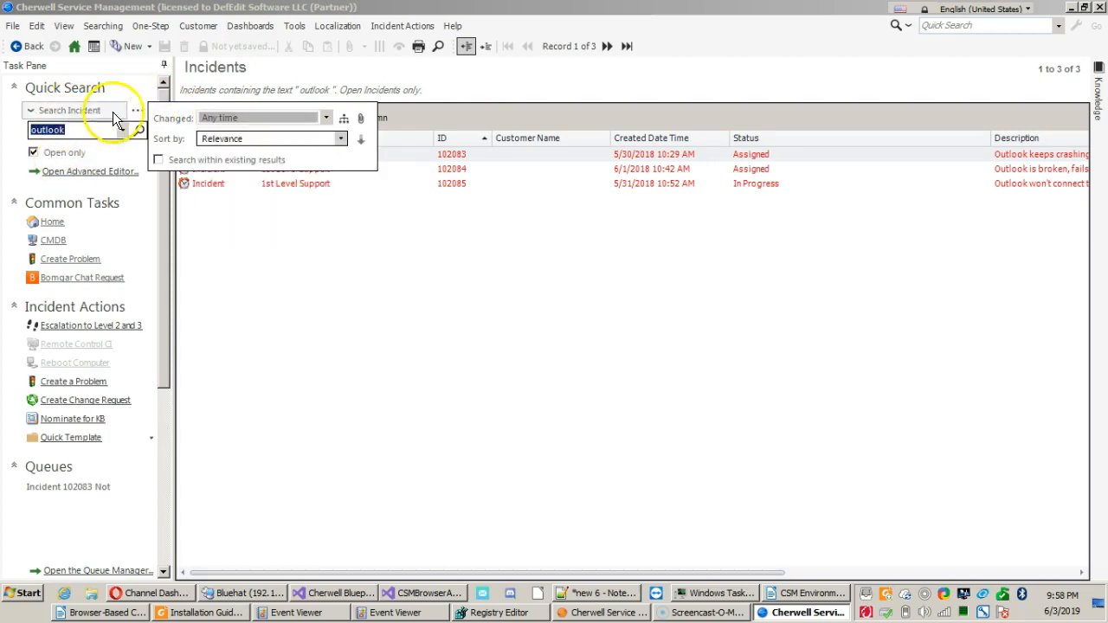
left_click(218, 118)
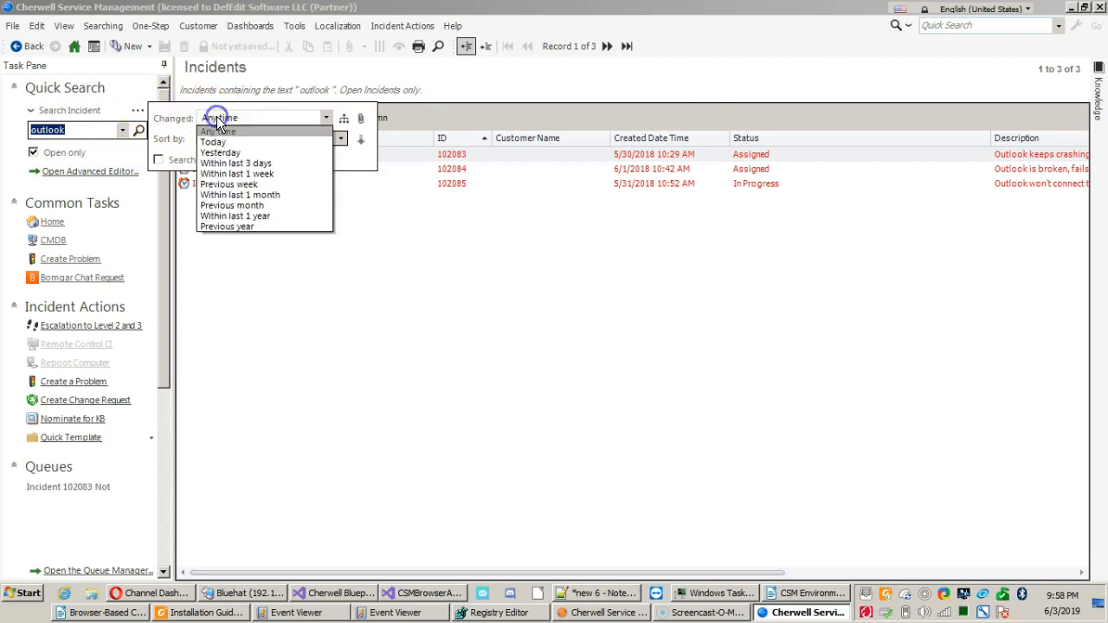
left_click(213, 117)
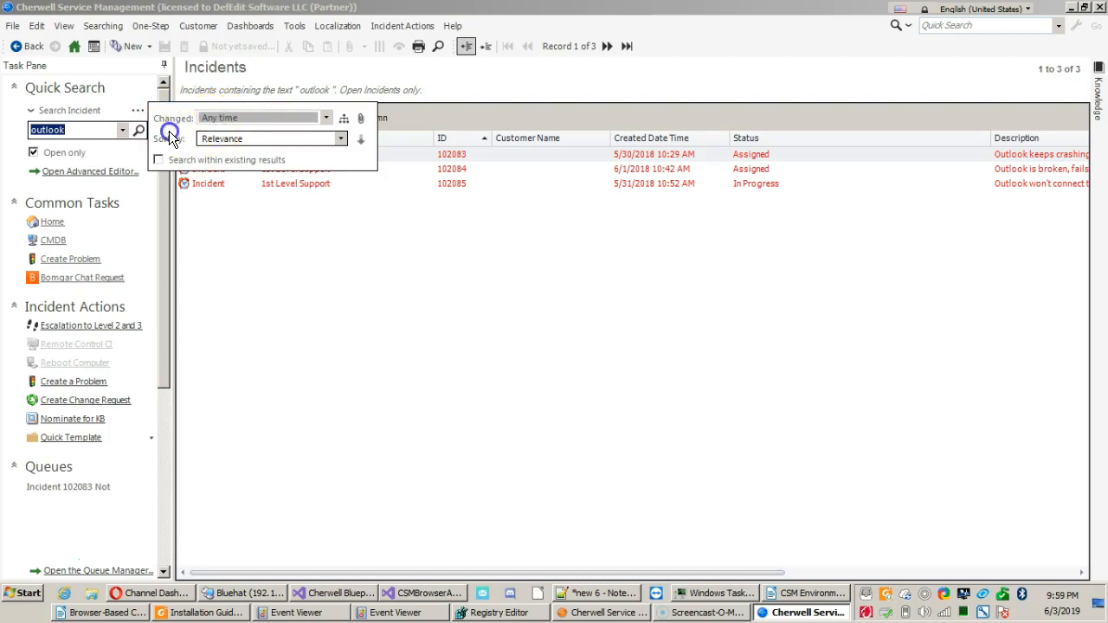
Review the Sort by choices in the quick search options, leaving Relevance selected.
left_click(216, 140)
left_click(215, 142)
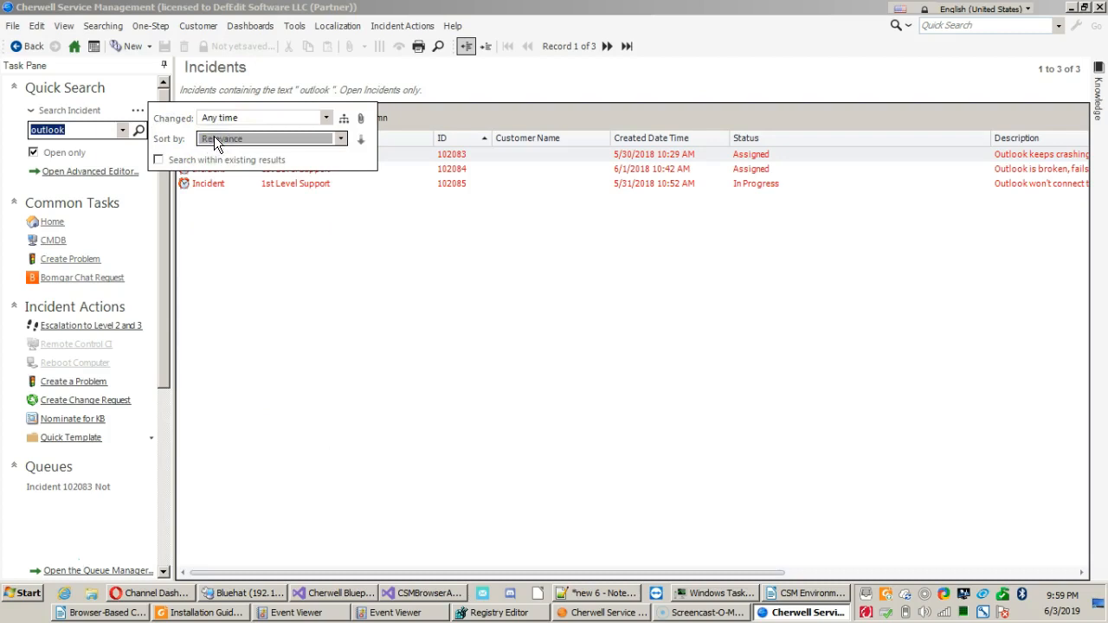
left_click(215, 138)
left_click(225, 143)
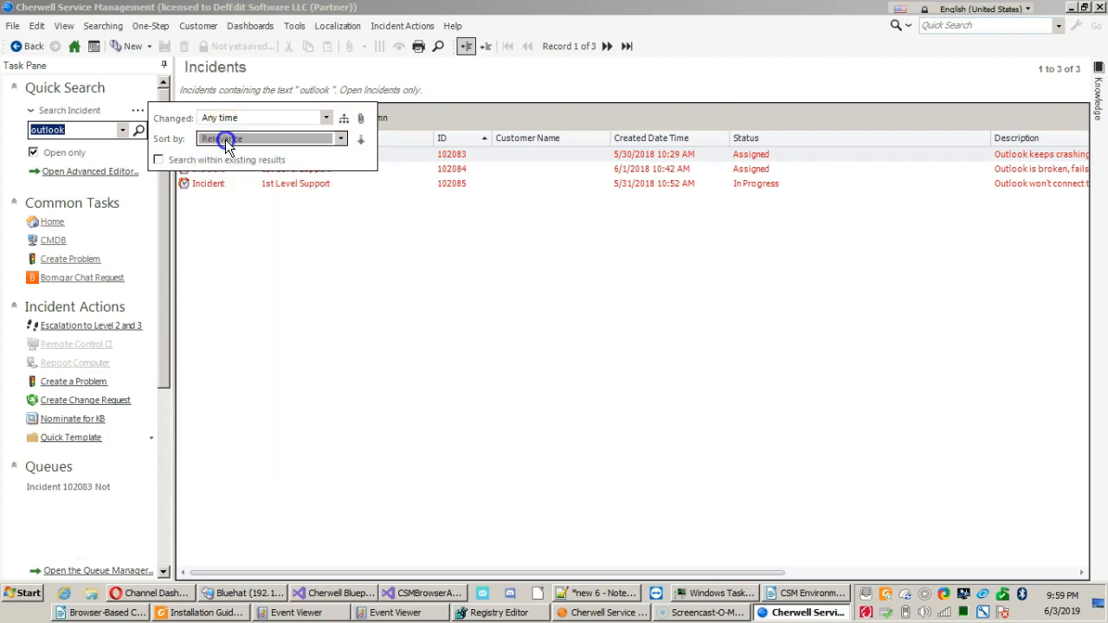
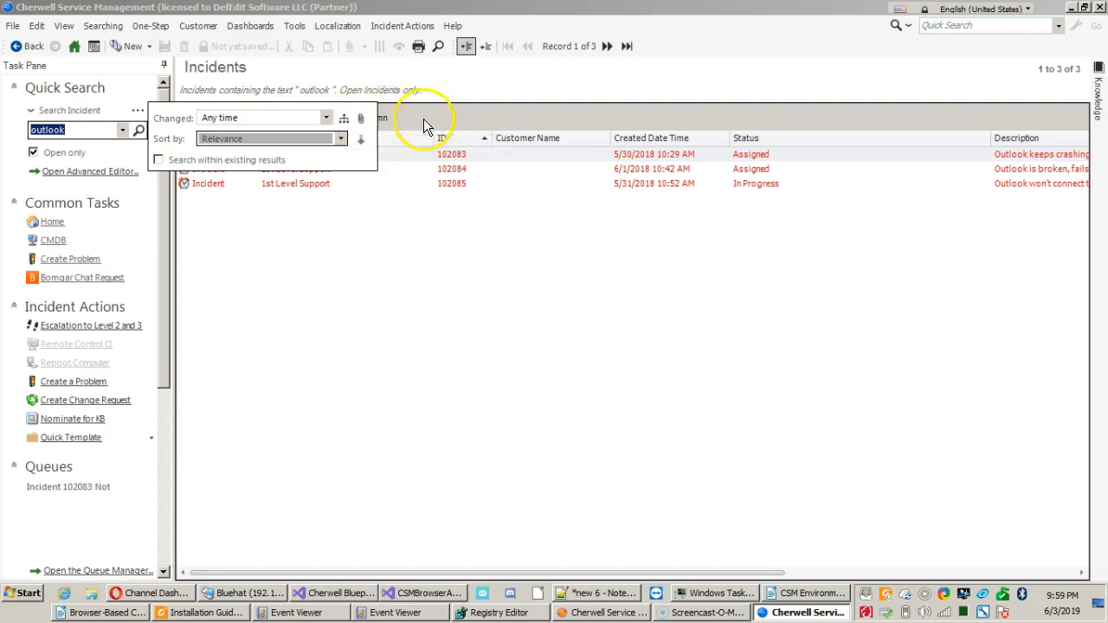
Close the additional quick search options and open incident 102083 from the outlook search results.
left_click(97, 131)
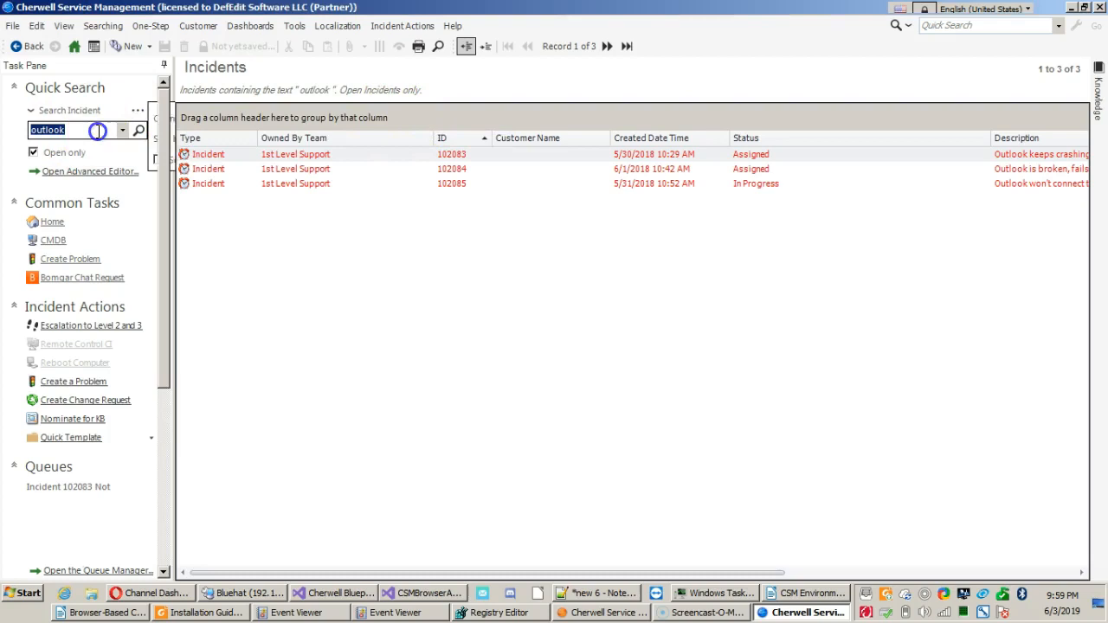
left_click(76, 153)
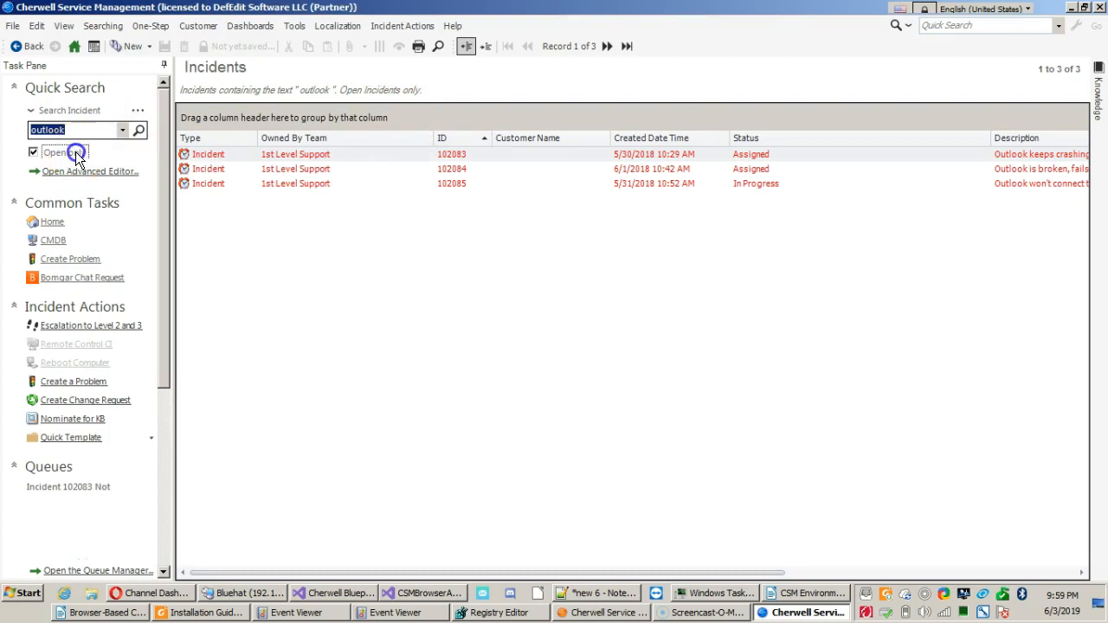
left_click(76, 153)
left_click(43, 155)
double_click(216, 151)
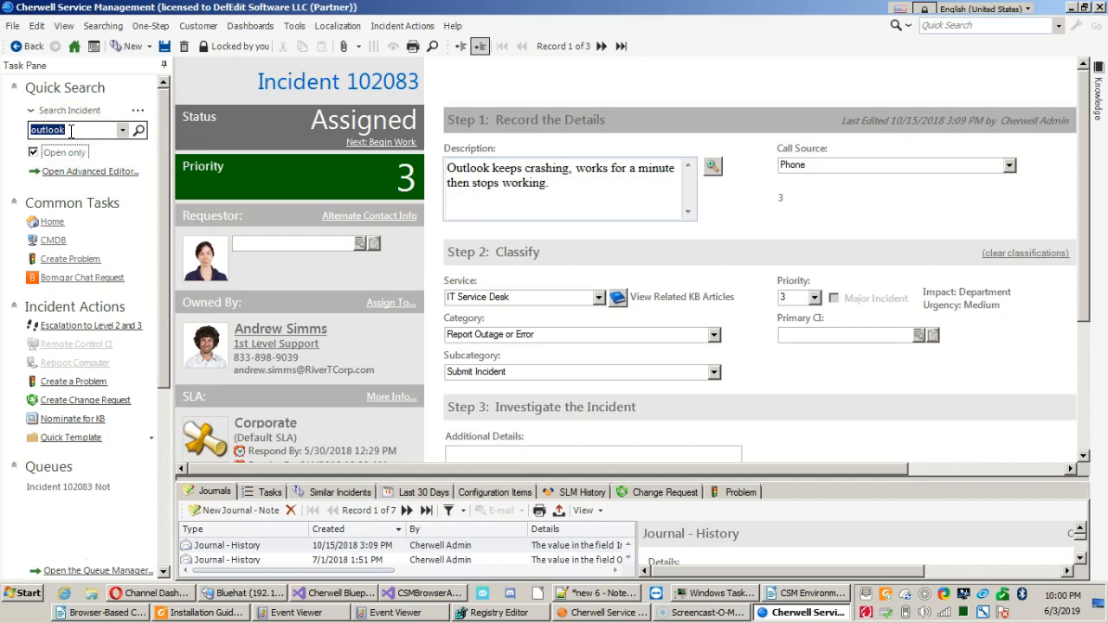
Turn off the Open only filter in quick search and return to the results list without saving changes to incident 102083.
left_click(62, 152)
left_click(228, 80)
left_click(510, 96)
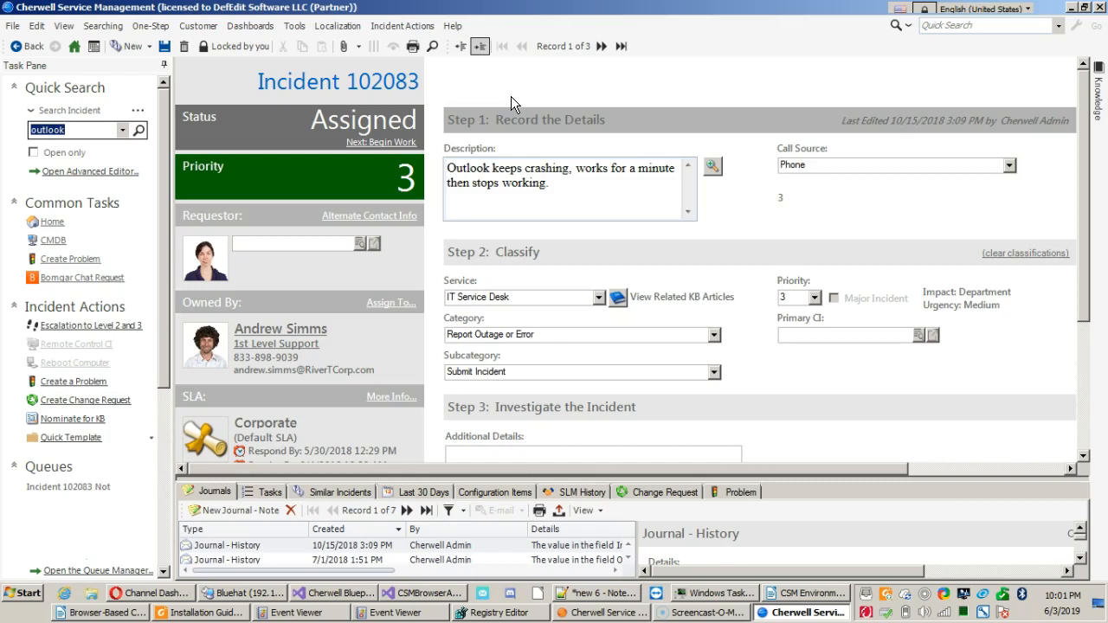
left_click(464, 48)
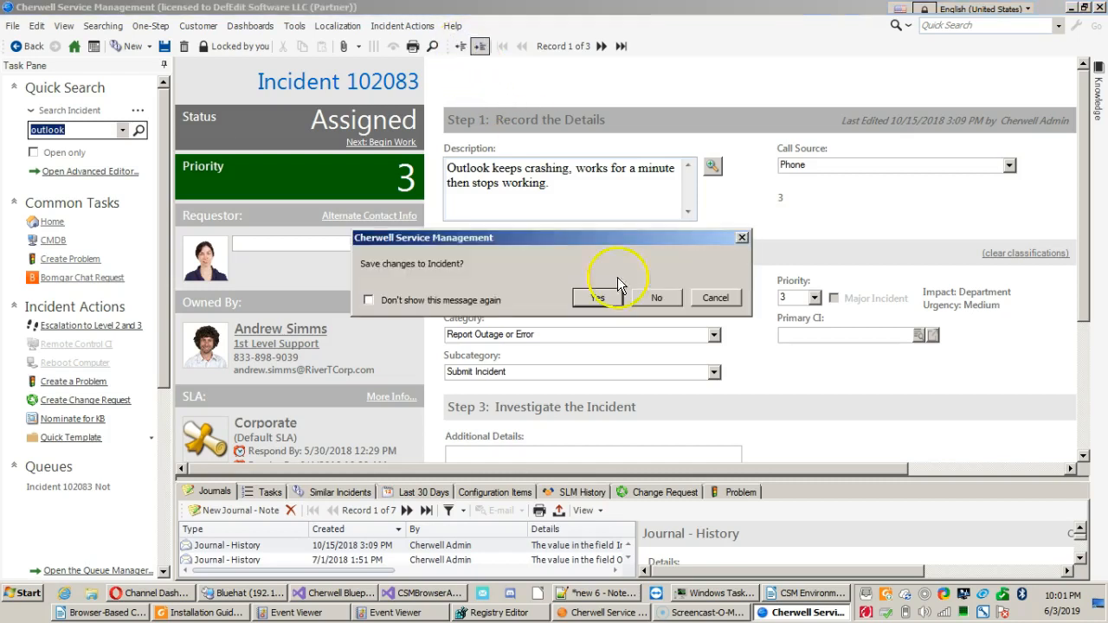
left_click(659, 297)
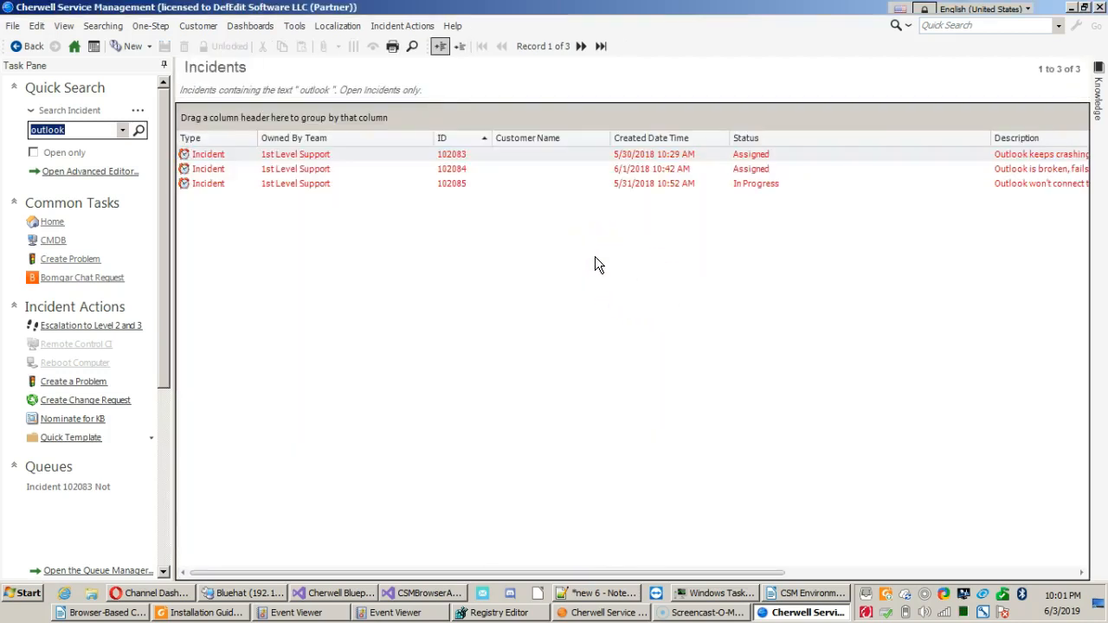
Open incident 102084 from the search results.
left_click(537, 168)
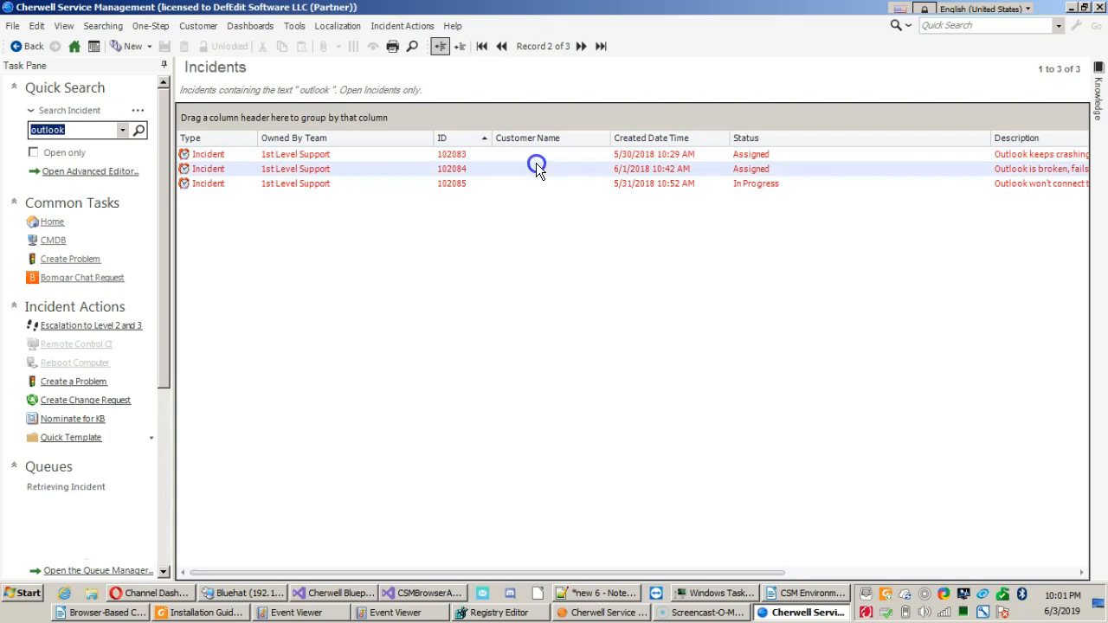
left_click(390, 159)
left_click(382, 170)
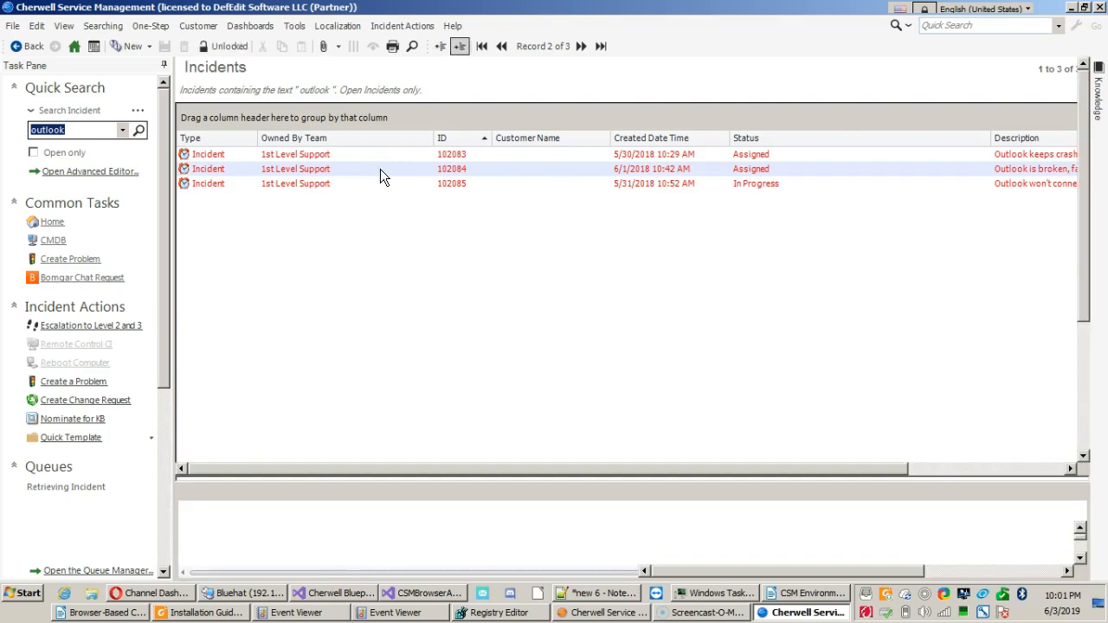
double_click(380, 169)
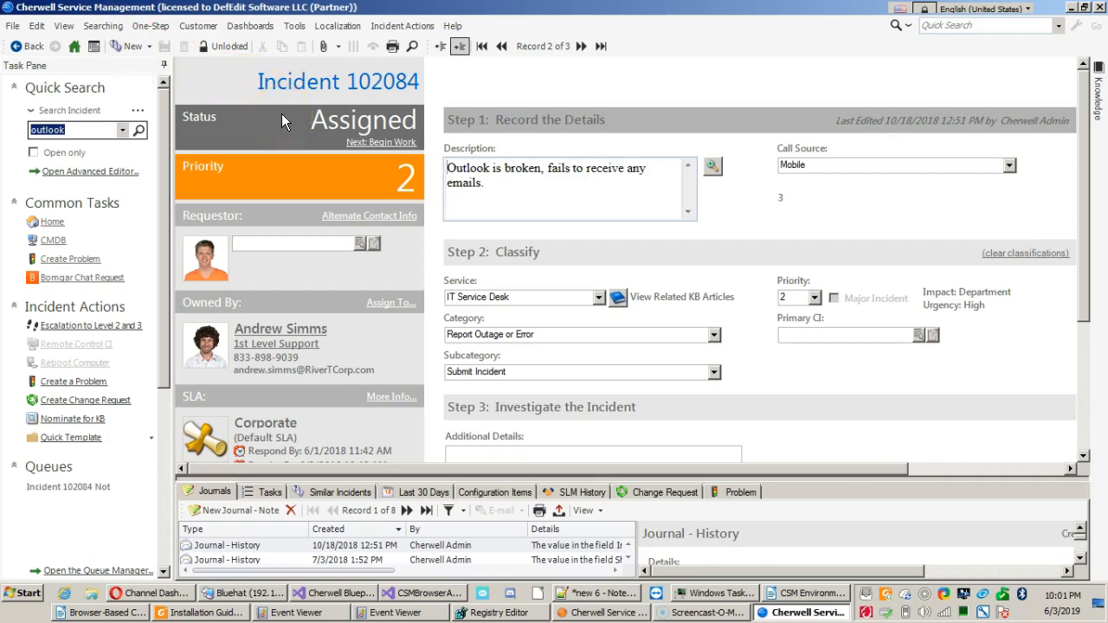
Assign the contact from the IT department in Contact Manager as the incident's requestor.
left_click(363, 247)
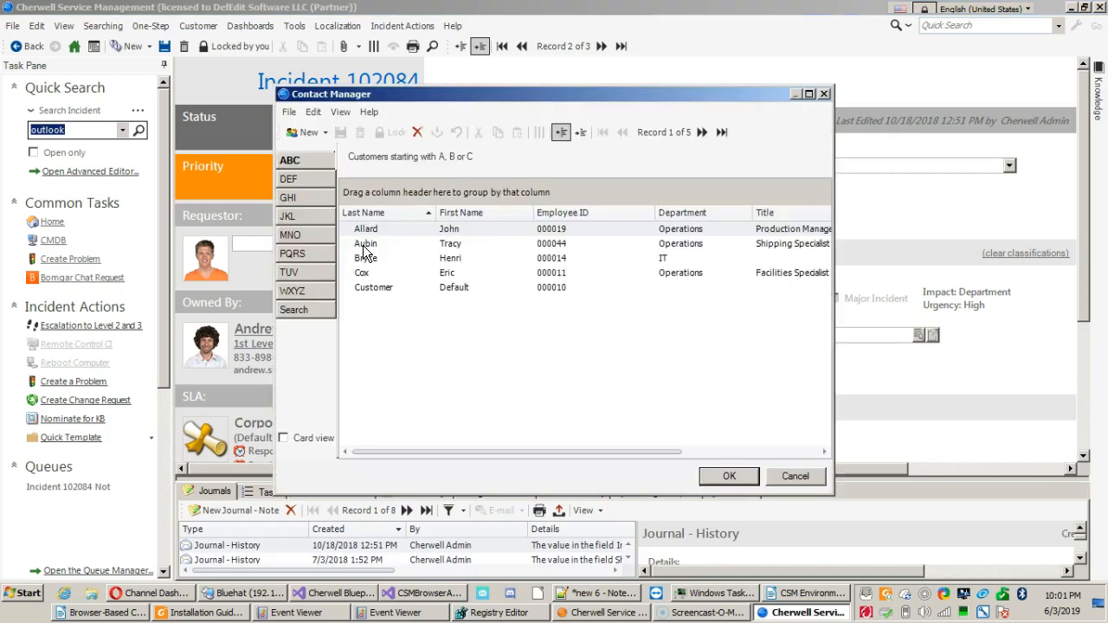
left_click(391, 258)
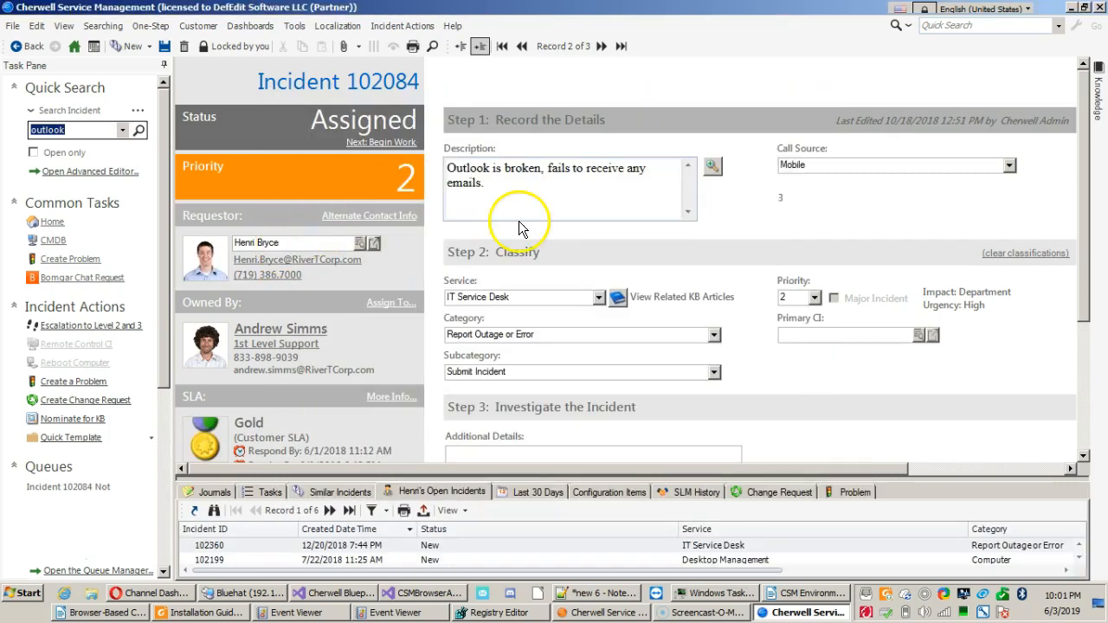
Examine the problem description recorded in the incident's Record the Details section, leaving its text as is.
left_click(538, 178)
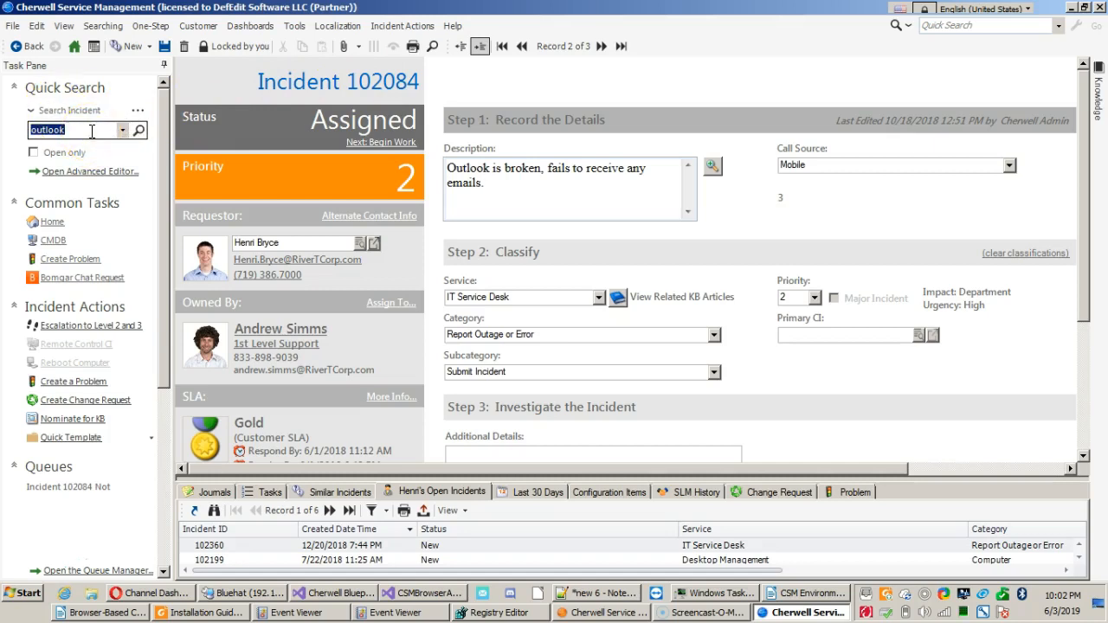
left_click(281, 111)
left_click(531, 195)
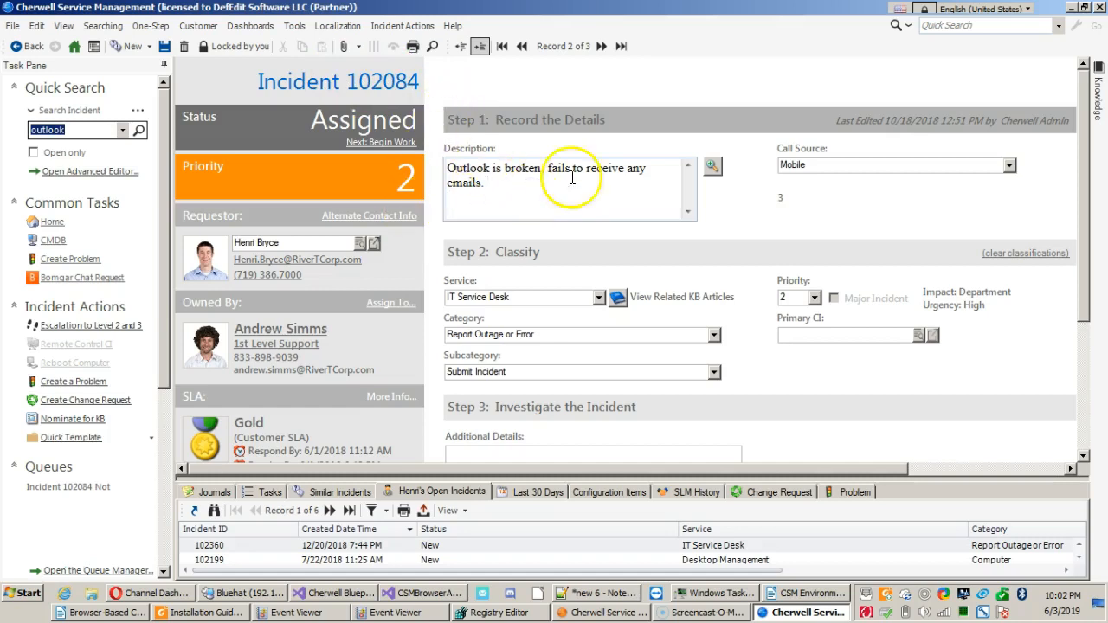
left_click(718, 239)
left_click(560, 206)
left_click_drag(487, 184, 445, 170)
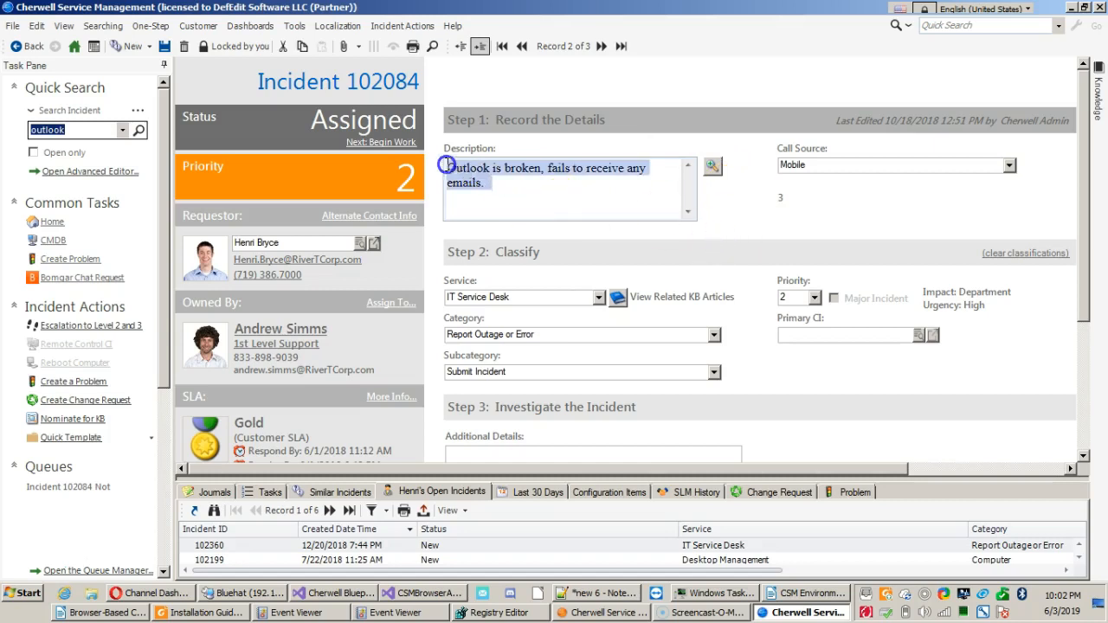
left_click(586, 190)
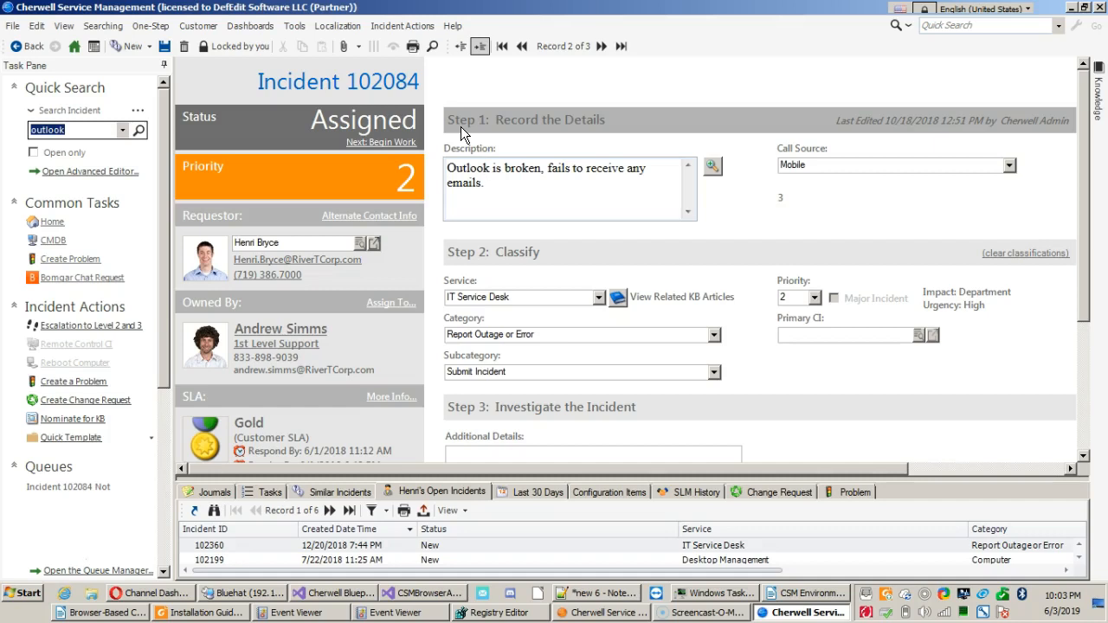
left_click(496, 179)
Review the available Call Source choices for the incident, leaving Mobile selected.
left_click(1009, 165)
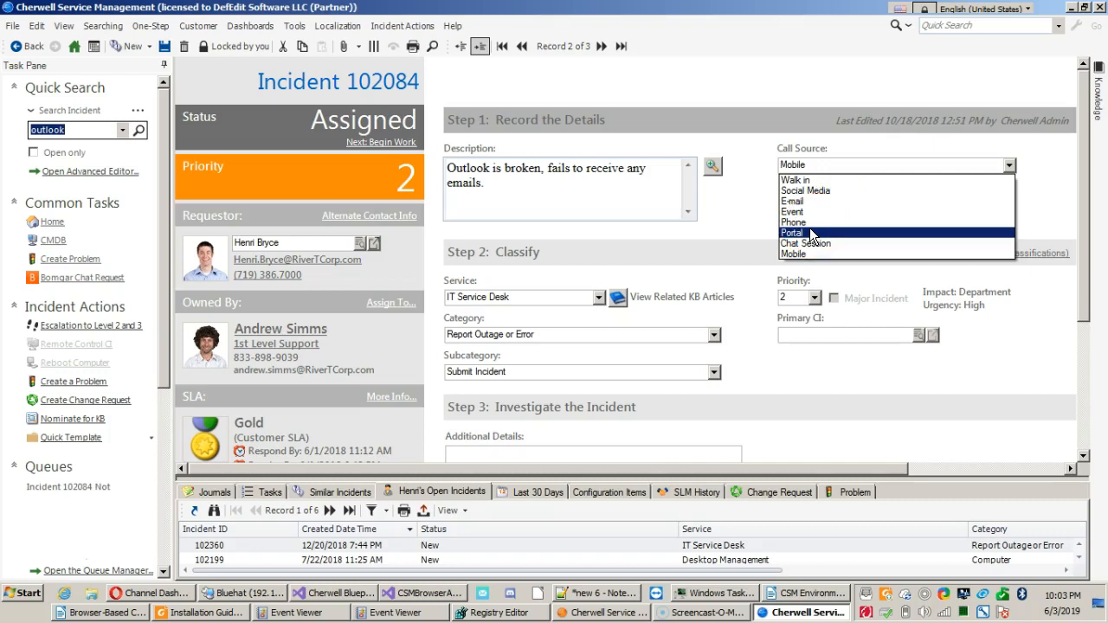
left_click(769, 169)
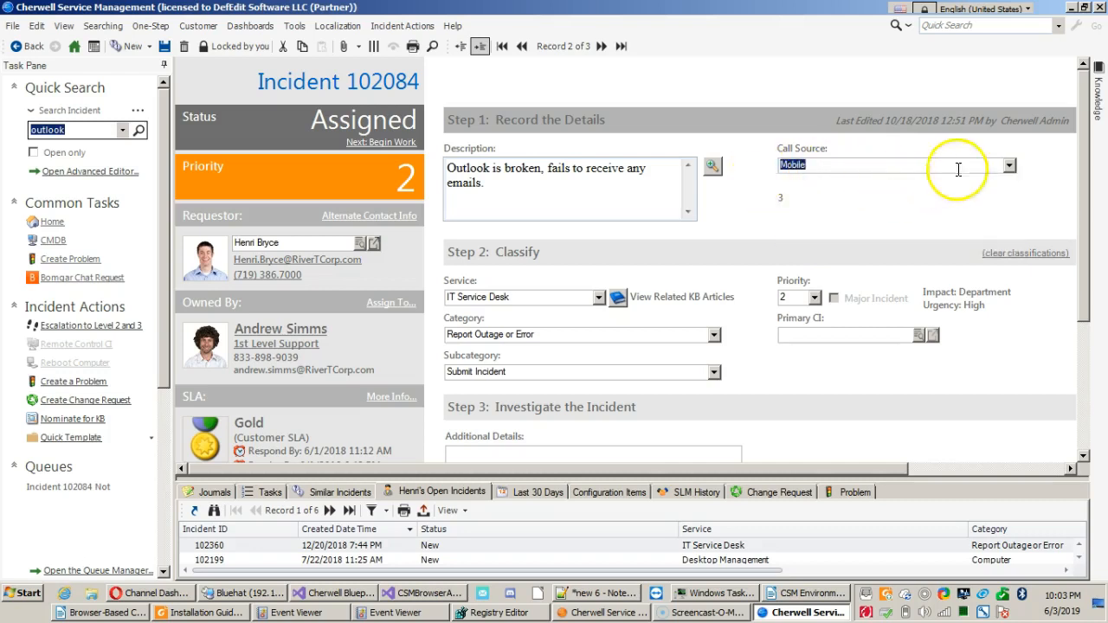
left_click(1007, 164)
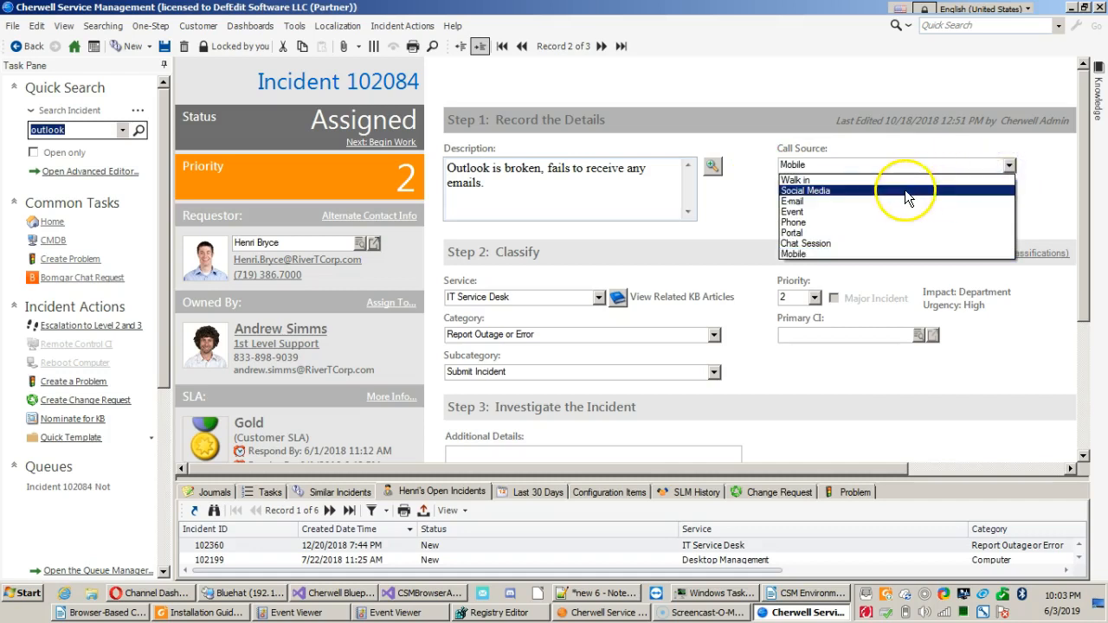
left_click(741, 158)
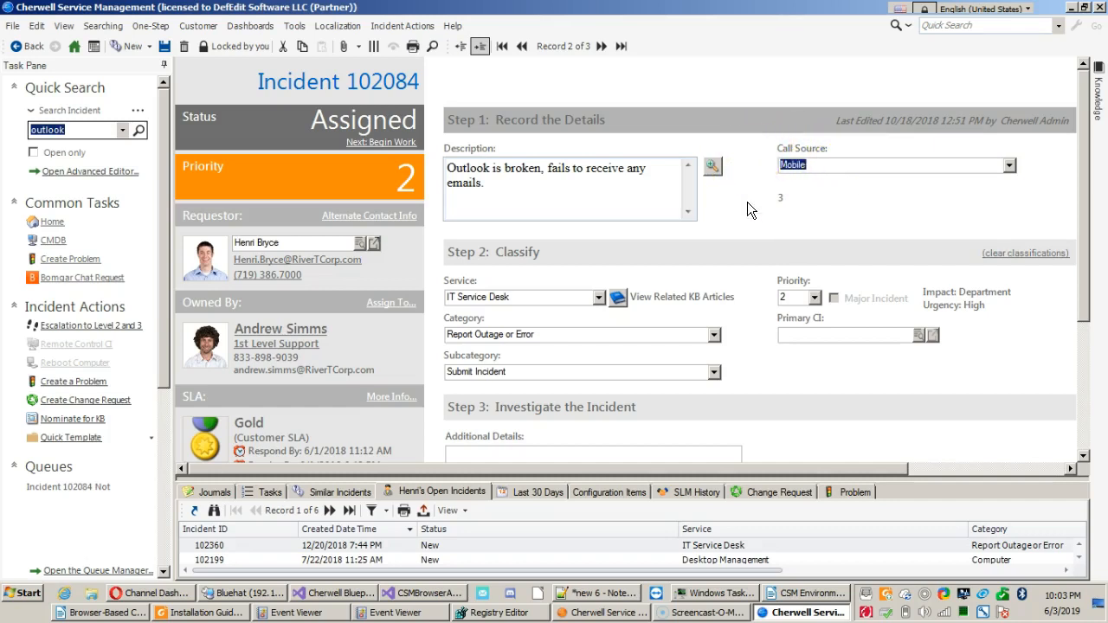
Examine the incident's current Service, Category and Subcategory in the Classify section.
scroll(747, 202, "down", 3)
scroll(747, 202, "up", 3)
scroll(747, 202, "down", 2)
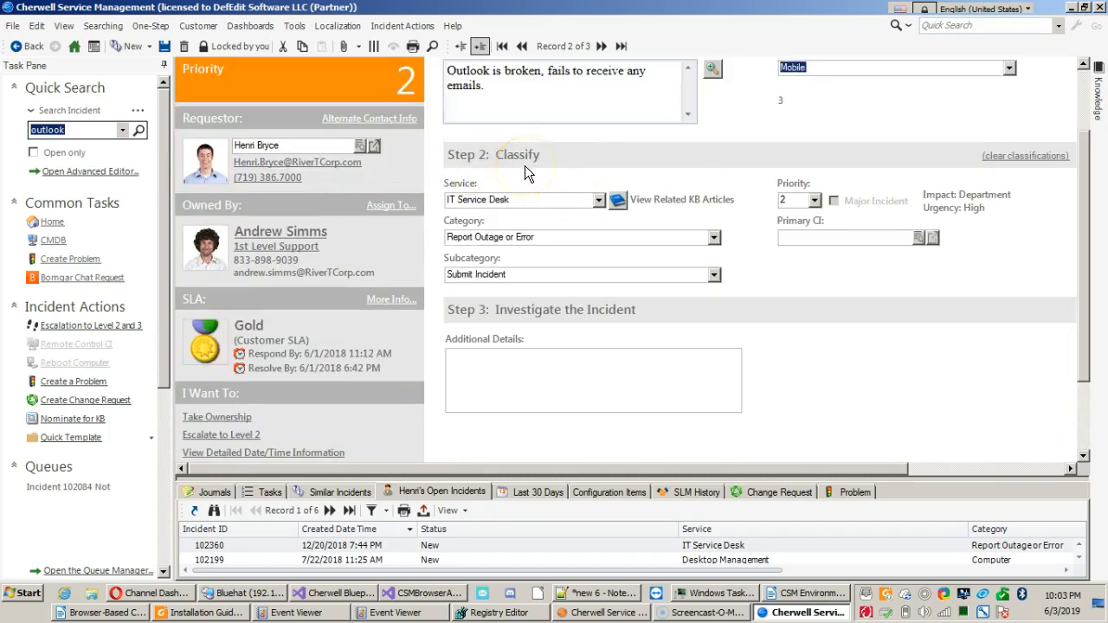
left_click(532, 200)
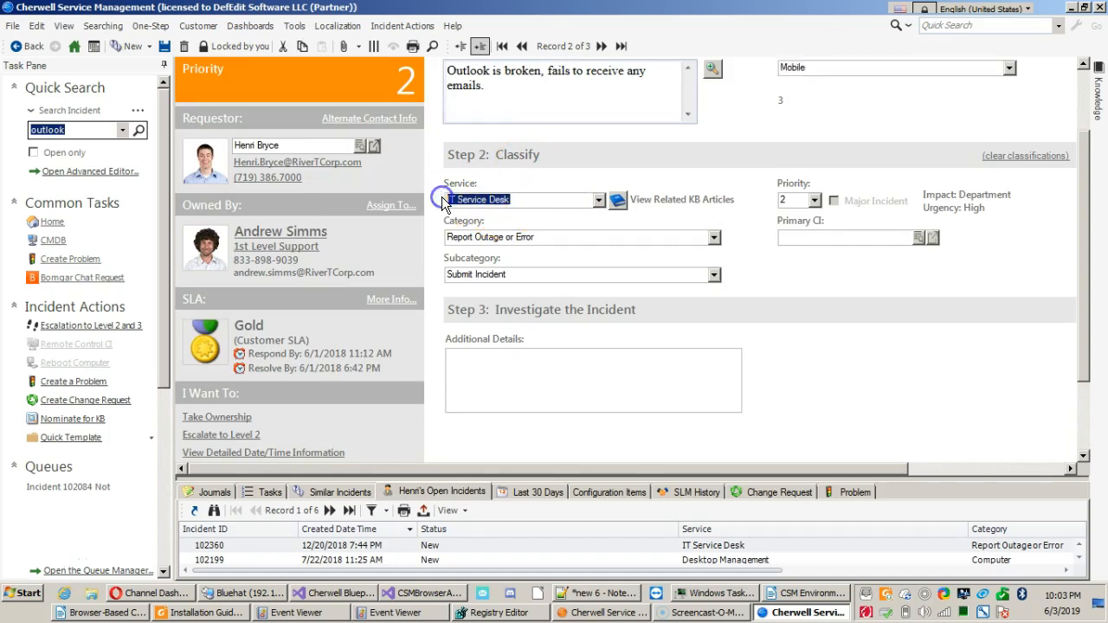
left_click_drag(558, 240, 423, 240)
left_click_drag(527, 275, 401, 276)
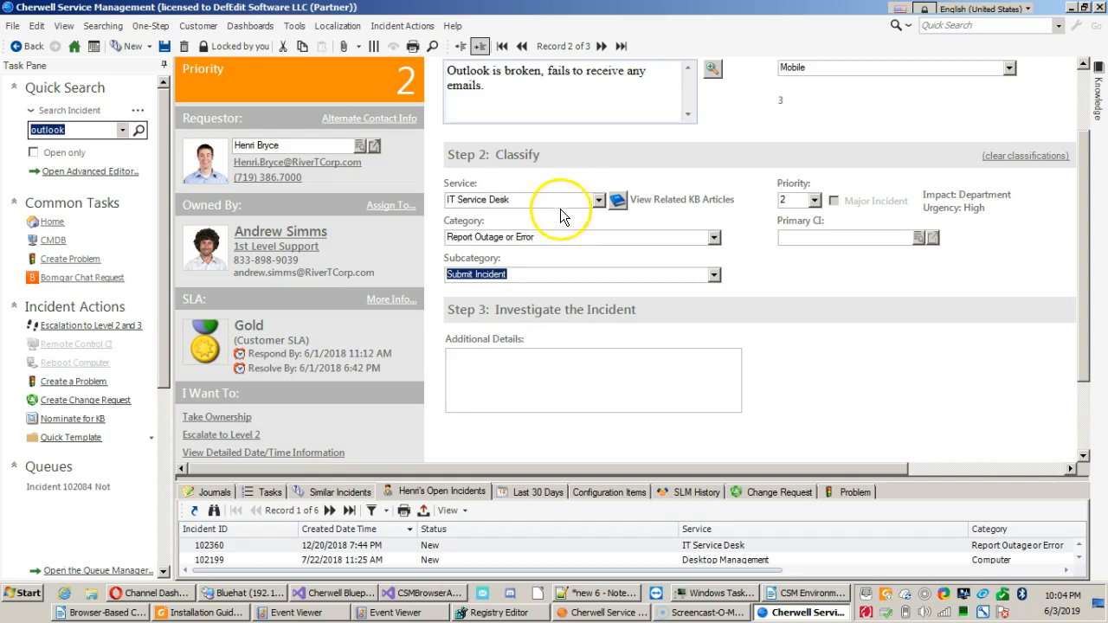
Reclassify the incident with service E-Mail / Calendaring, category Desktop Client and subcategory Submit Incident.
left_click(598, 201)
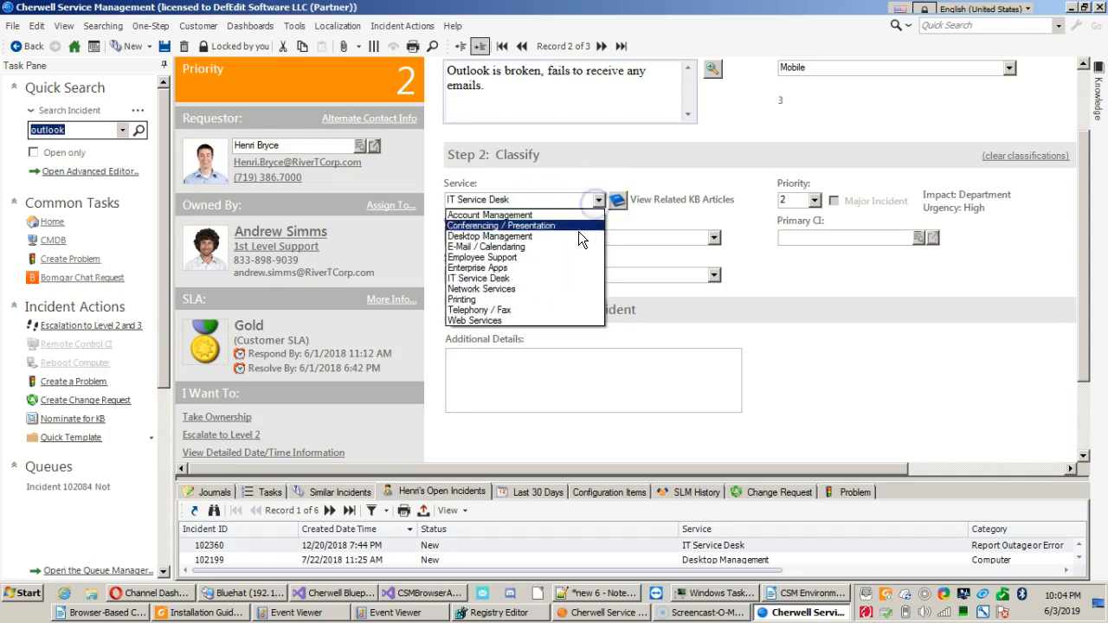
left_click(571, 245)
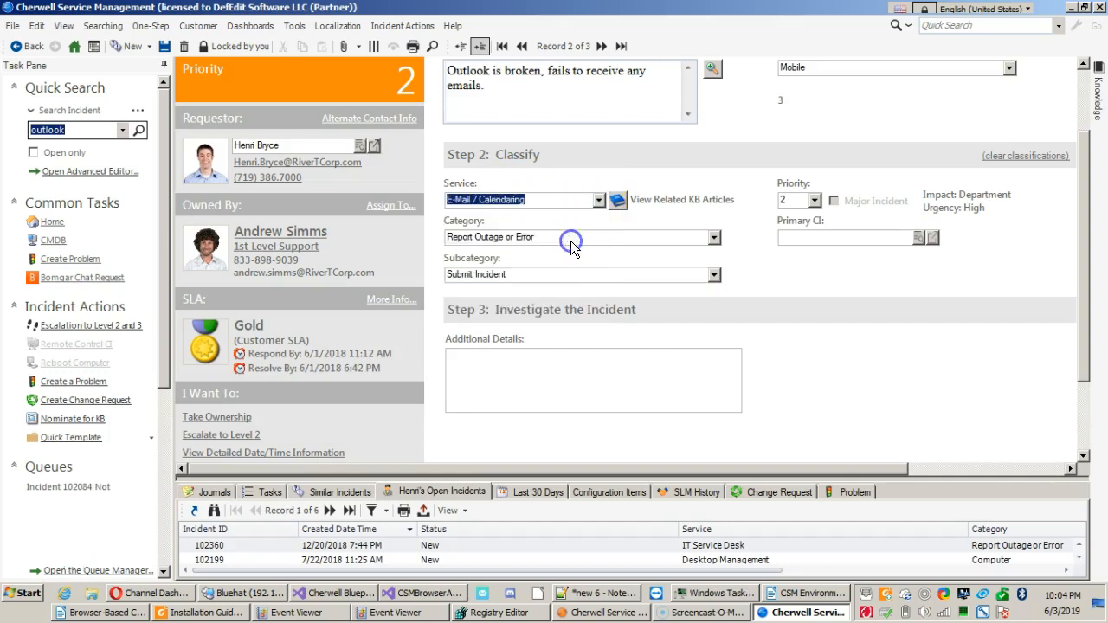
left_click(711, 238)
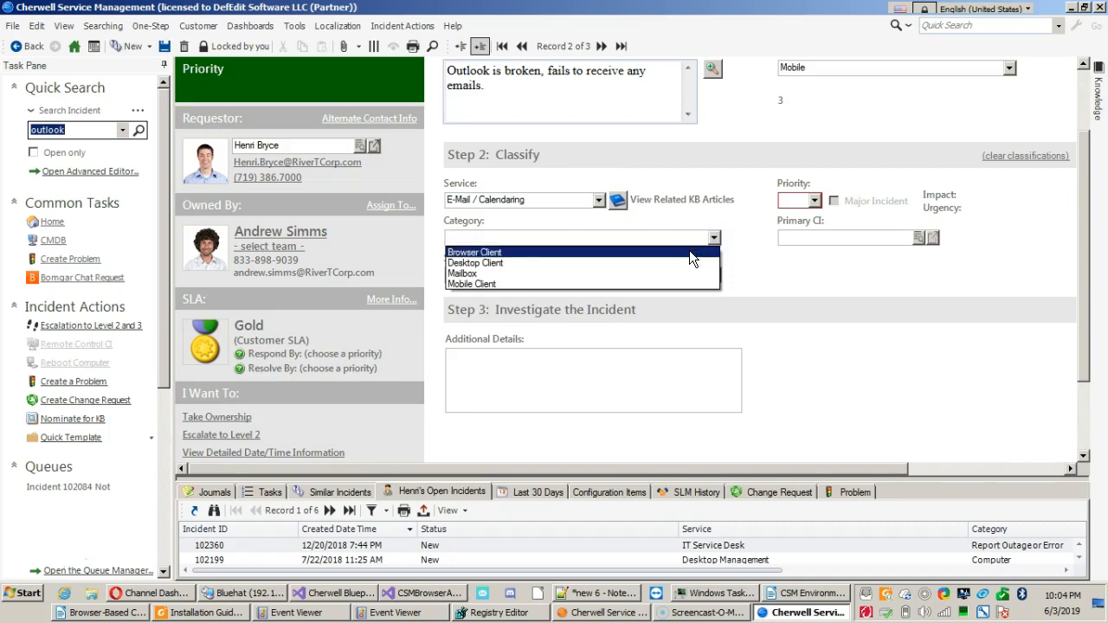
left_click(654, 274)
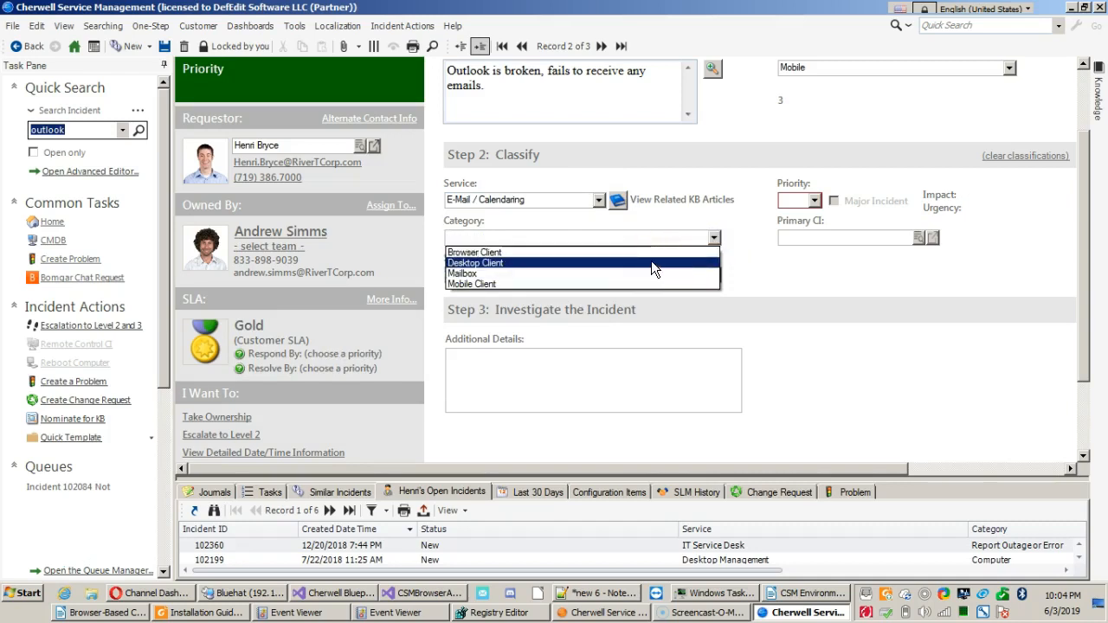
left_click(651, 262)
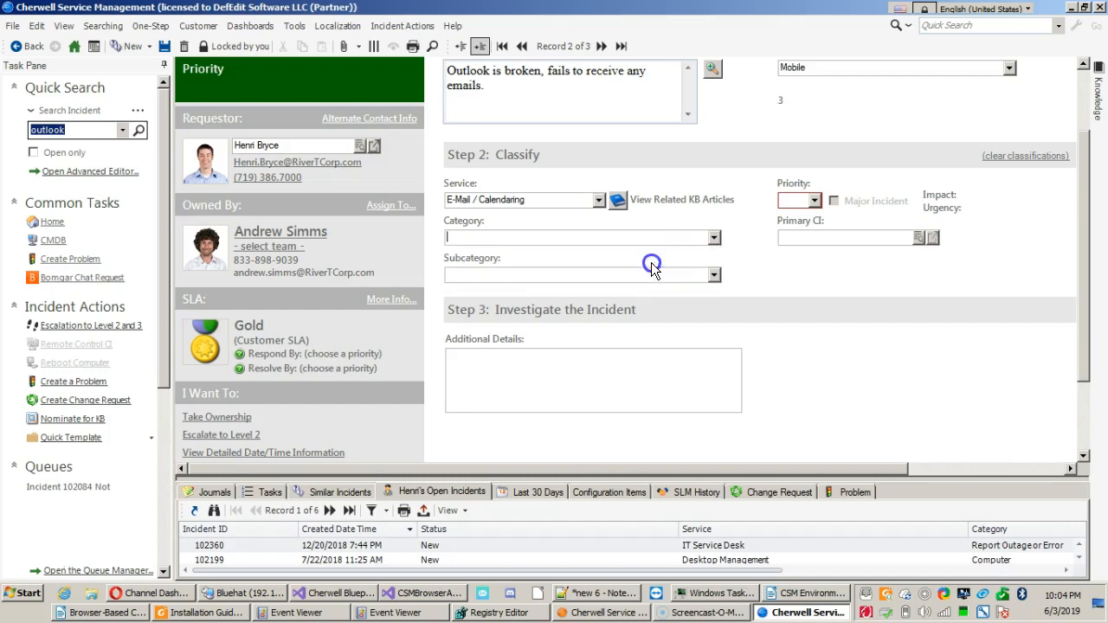
left_click(710, 275)
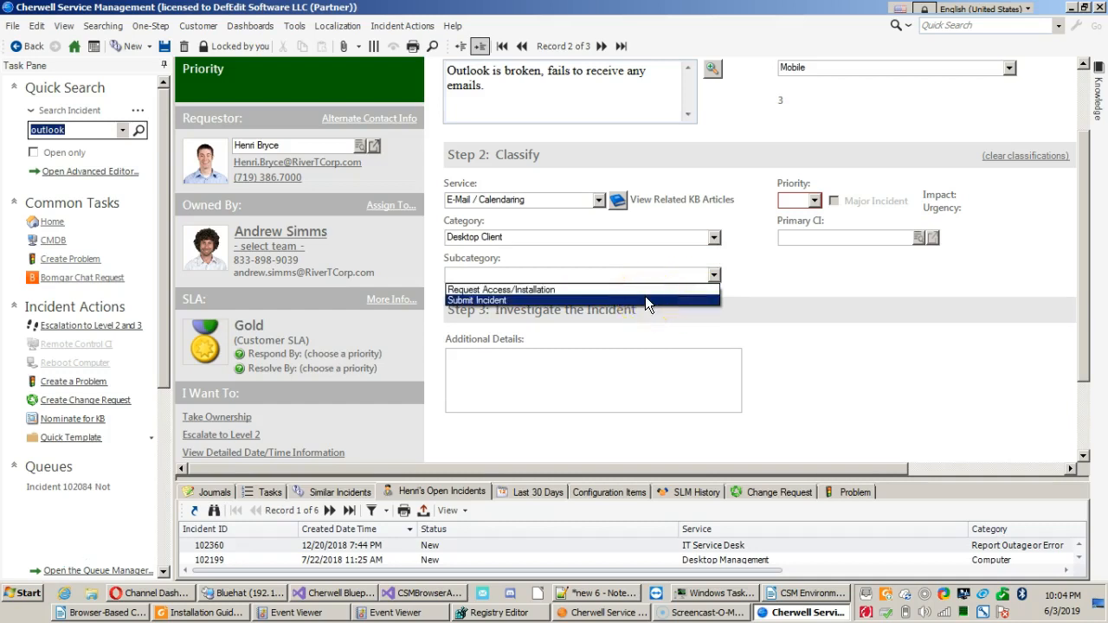
left_click(645, 299)
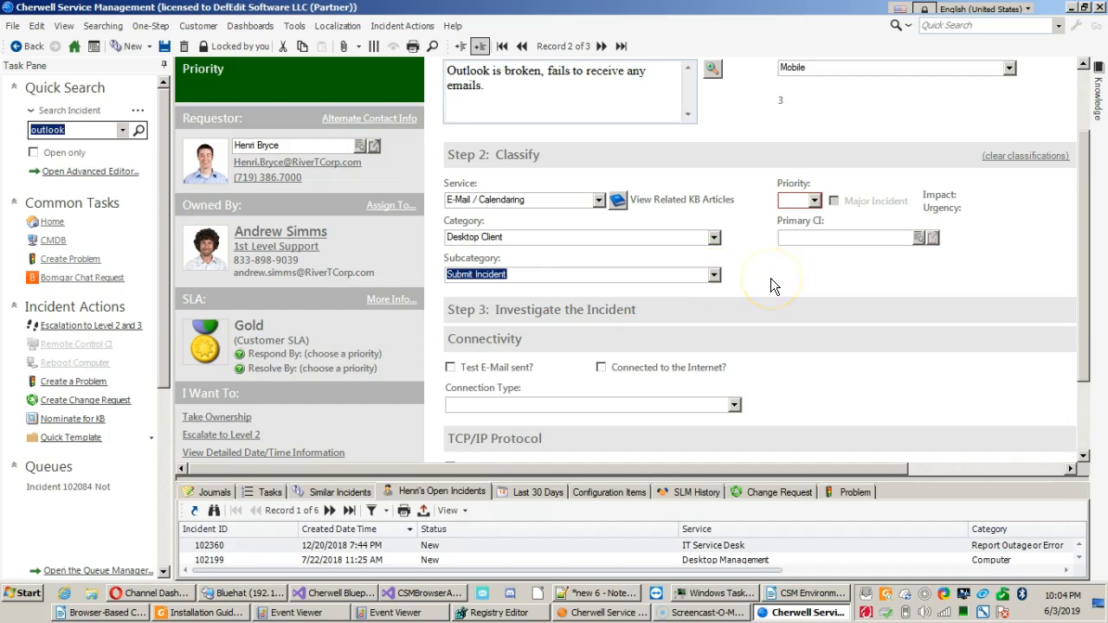
Review the new service, category and subcategory classification together with the incident's ownership details.
left_click(604, 277)
left_click_drag(525, 270, 436, 267)
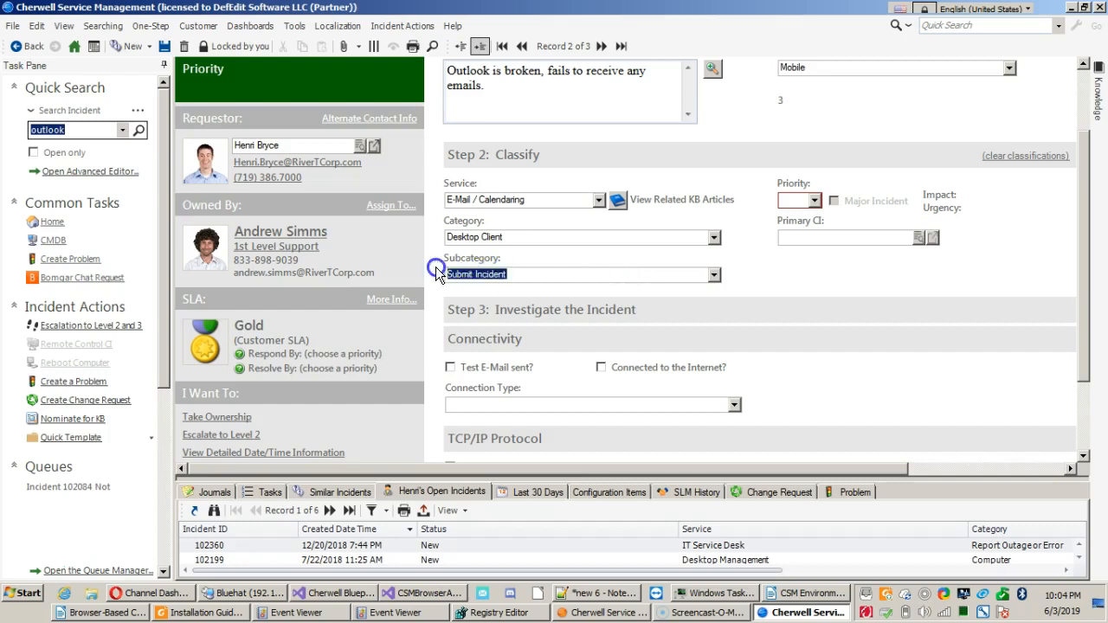
left_click(557, 199)
left_click_drag(556, 199, 452, 198)
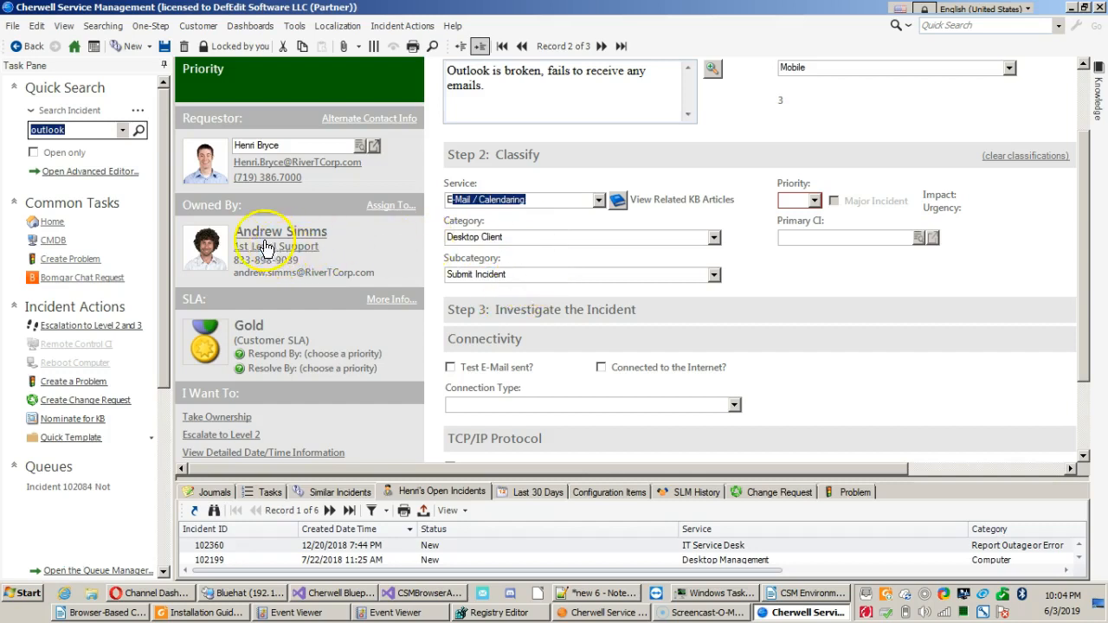
left_click(543, 270)
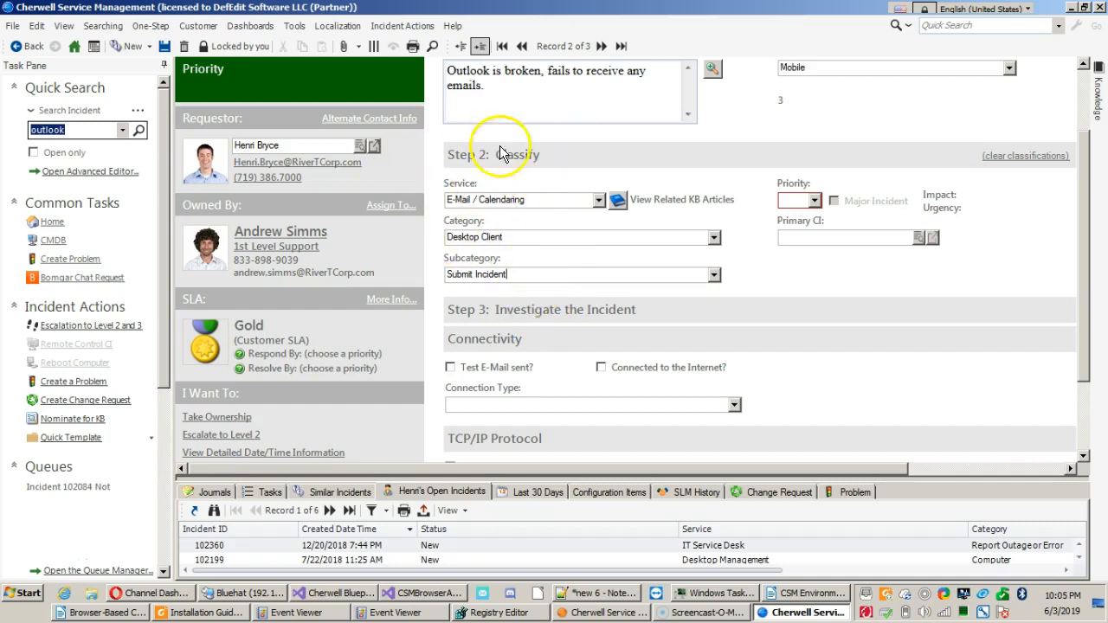
left_click(542, 203)
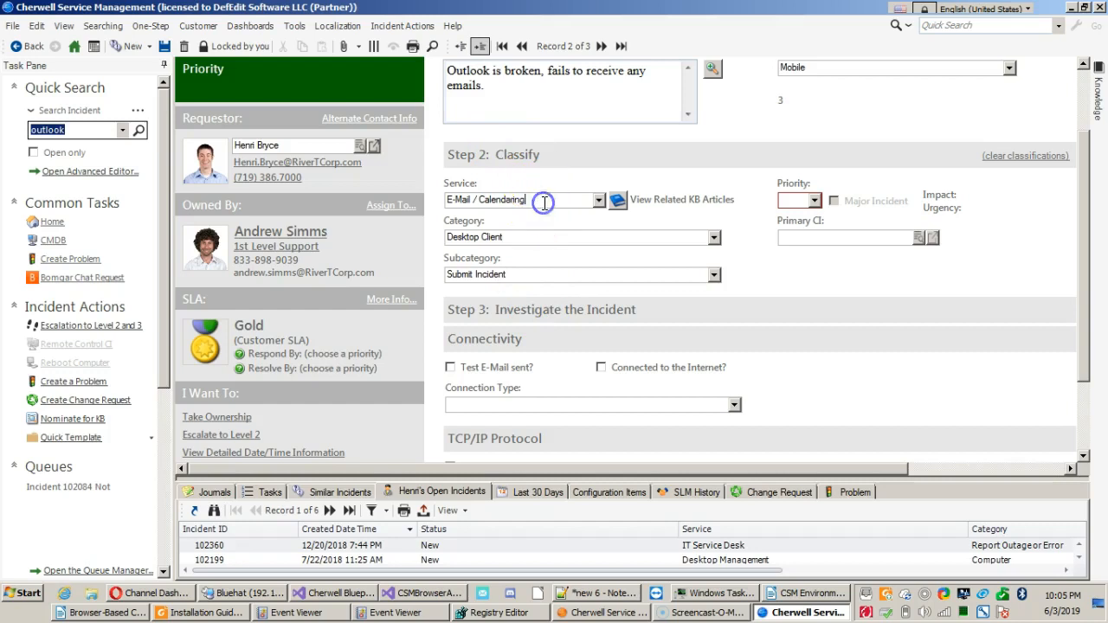
key("Tab")
left_click(542, 275)
left_click(529, 233)
left_click(541, 201)
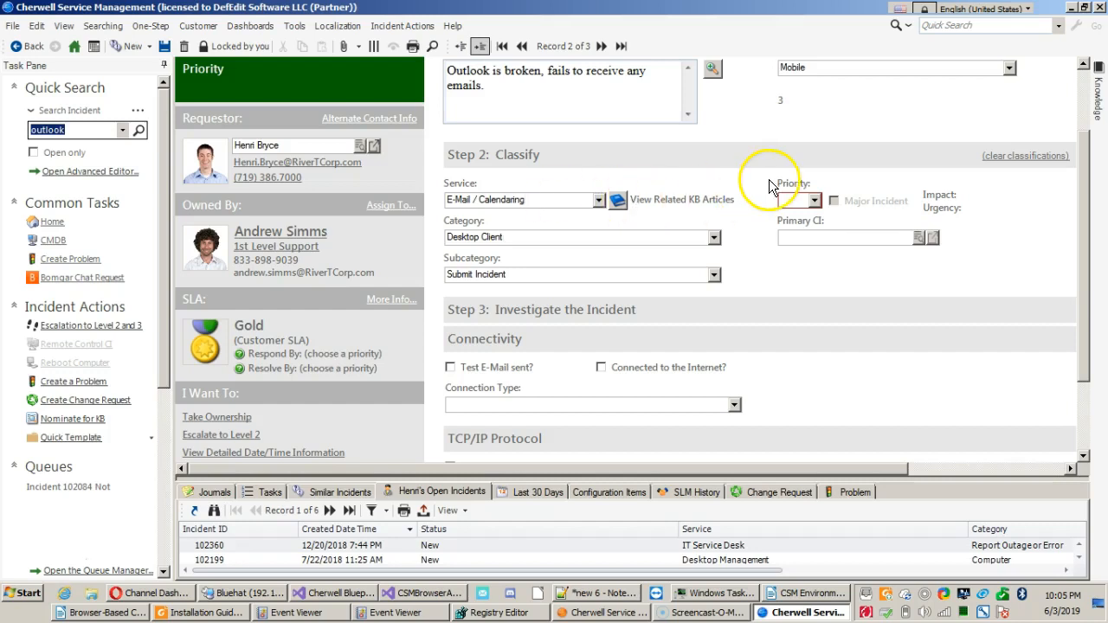
Set the incident's priority to 1 with Company impact and High urgency in the priority matrix.
left_click(815, 200)
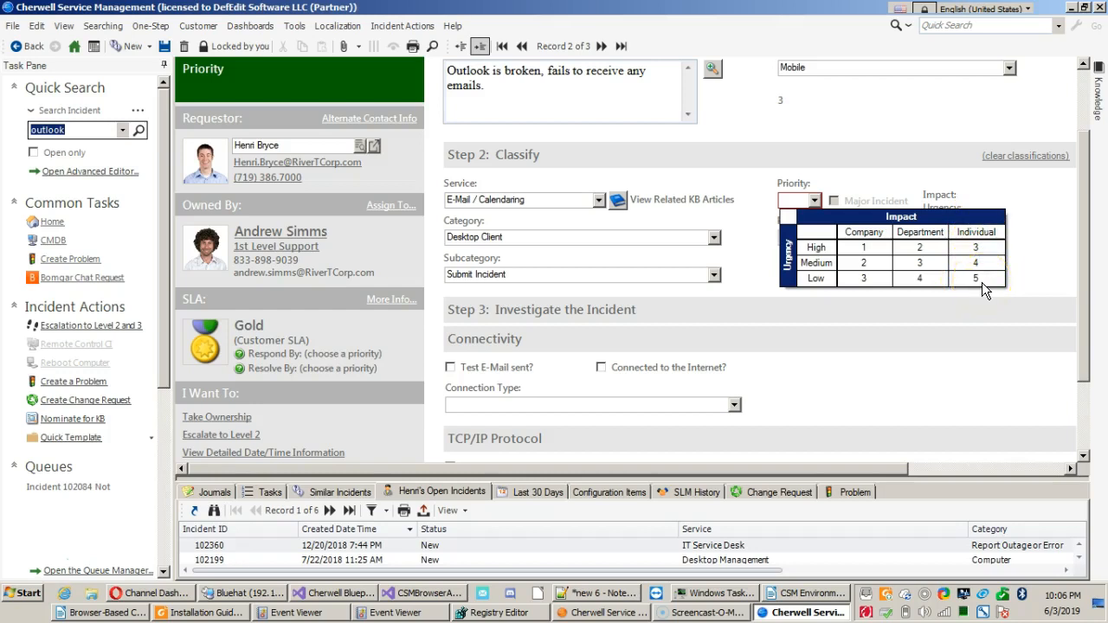
left_click(853, 248)
left_click(868, 249)
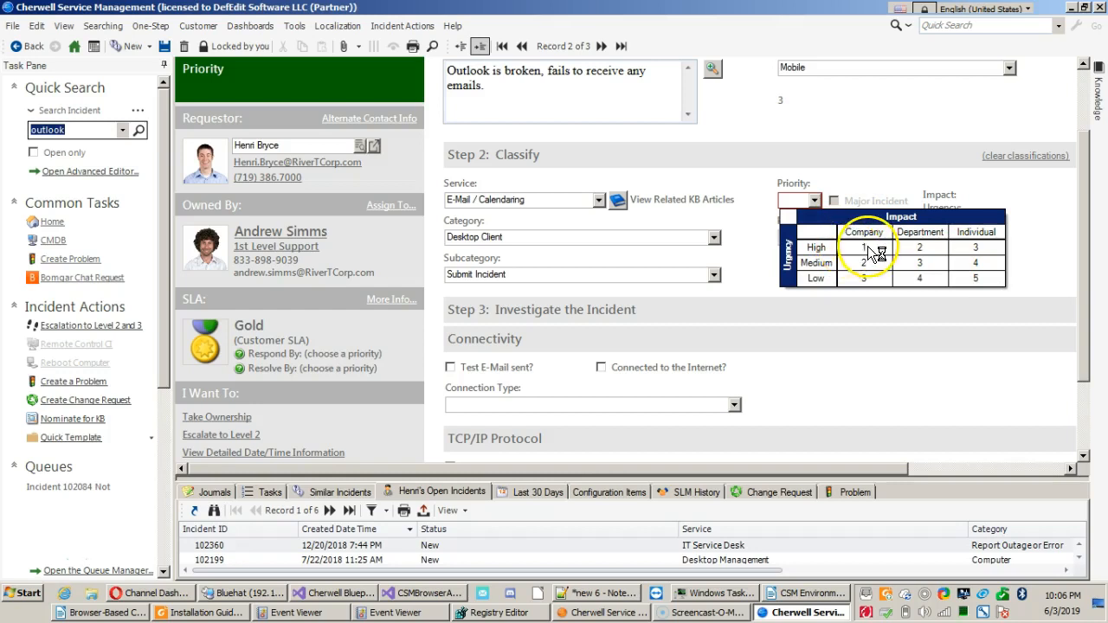
left_click(1000, 288)
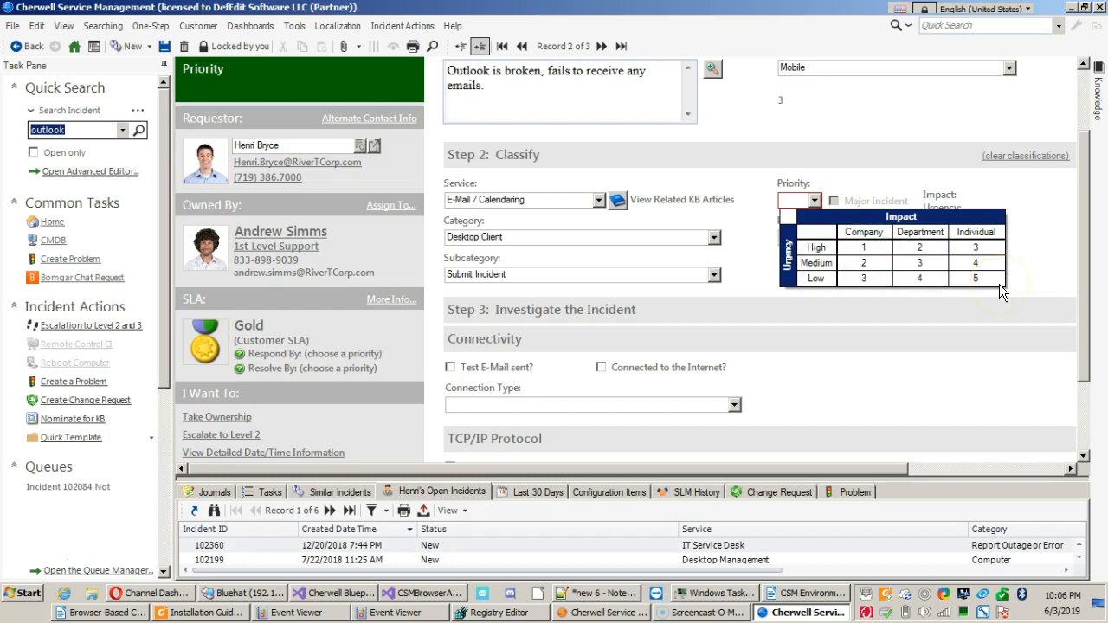
left_click(863, 249)
left_click(861, 250)
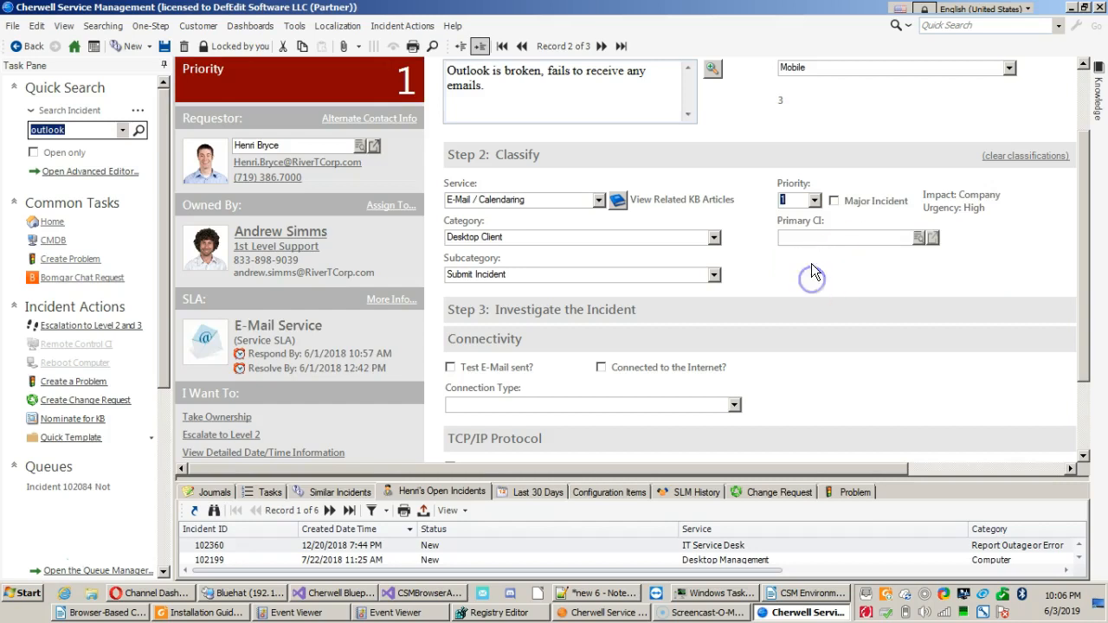
Flag the priority 1 incident as a Major Incident, look over the form, and clear the flag again.
left_click(811, 236)
left_click(852, 200)
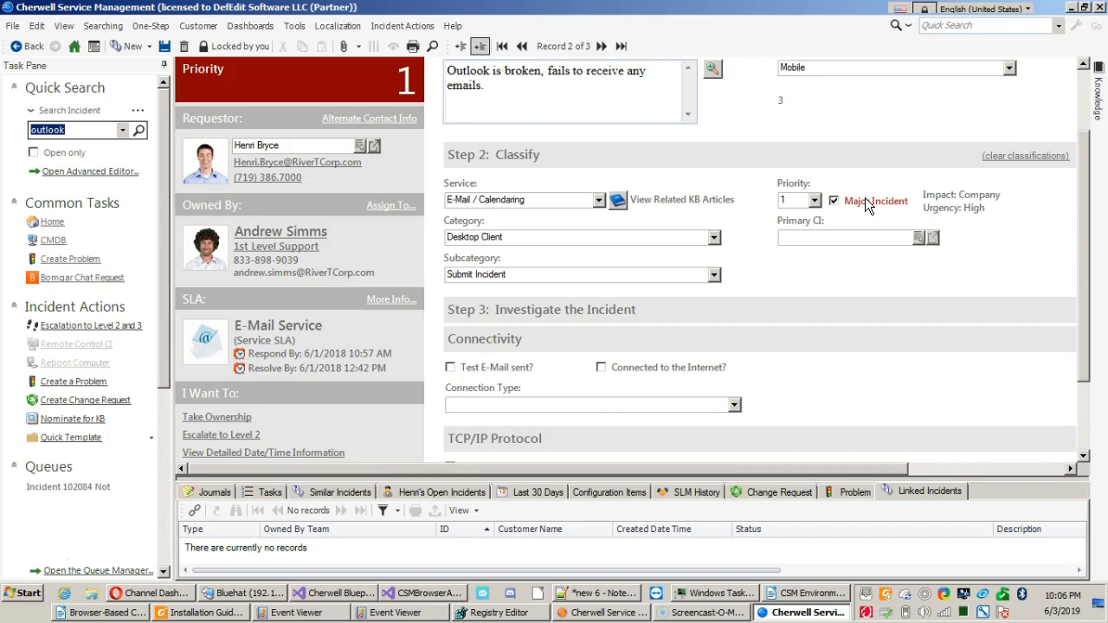
left_click(865, 198)
scroll(771, 264, "down", 3)
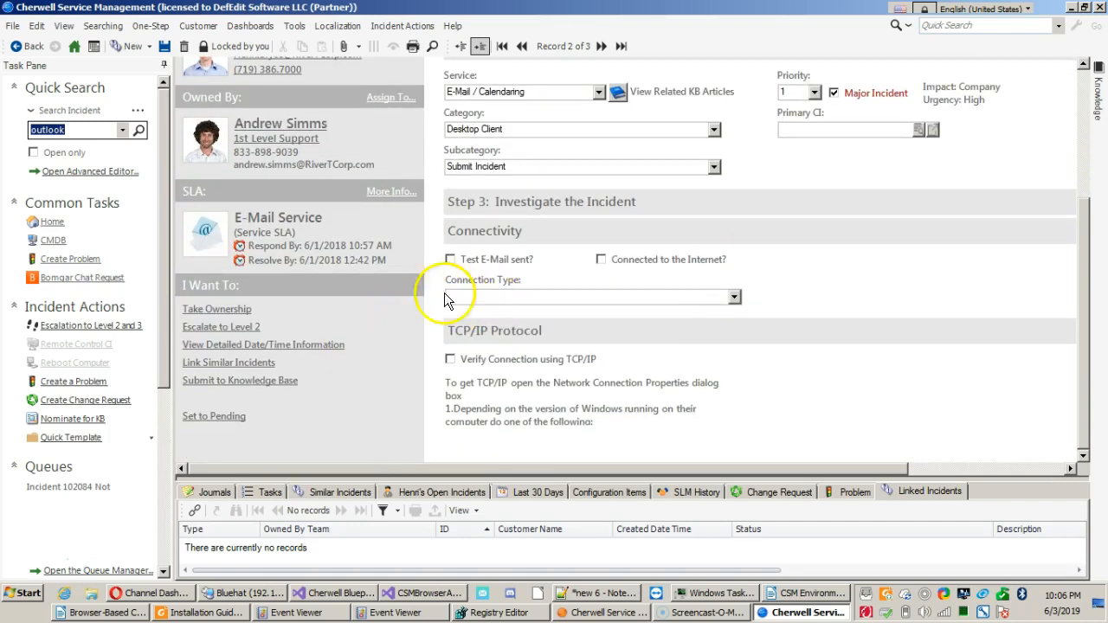
left_click(869, 93)
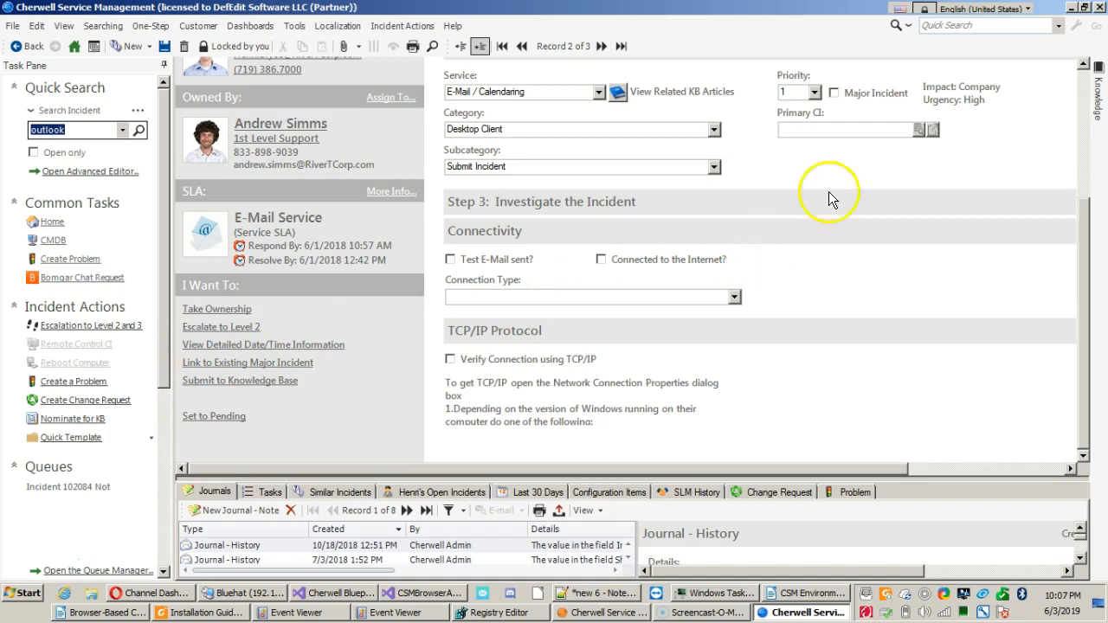
Review the incident form from the recorded details and classification down to the Connectivity and TCP/IP Protocol investigation fields.
scroll(1011, 146, "up", 3)
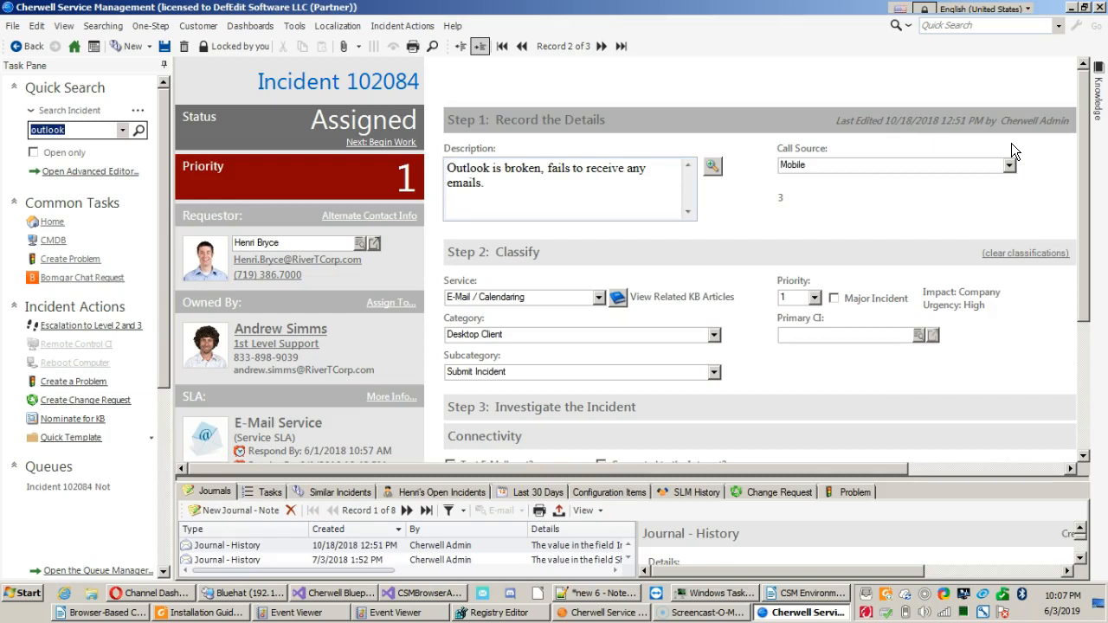
left_click_drag(1085, 150, 1079, 276)
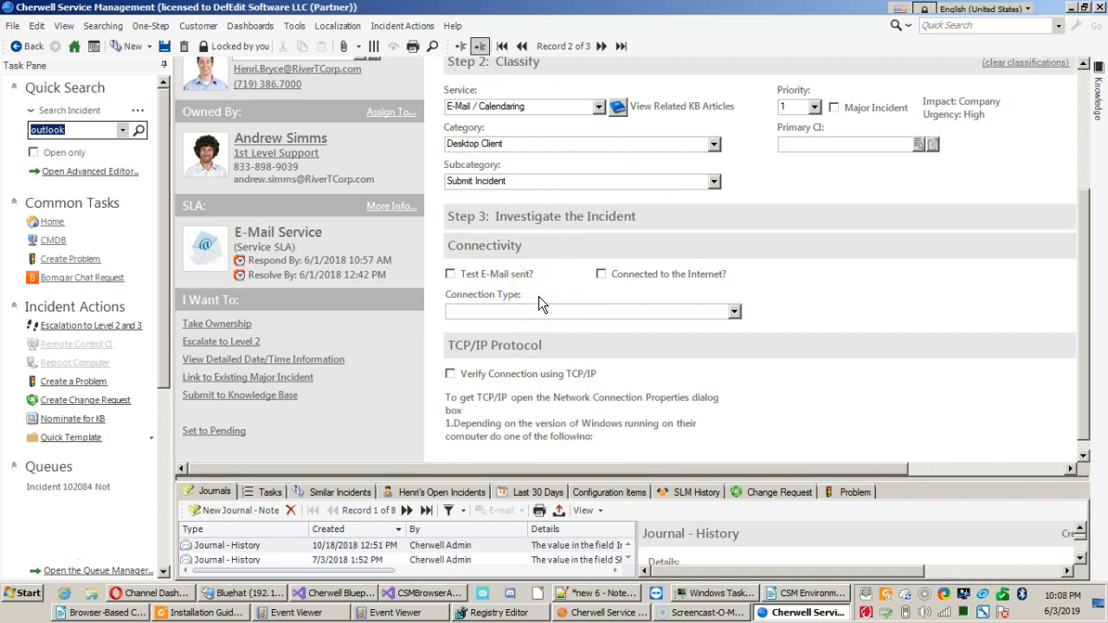
left_click(534, 176)
left_click(1088, 234)
left_click_drag(1088, 234, 1064, 164)
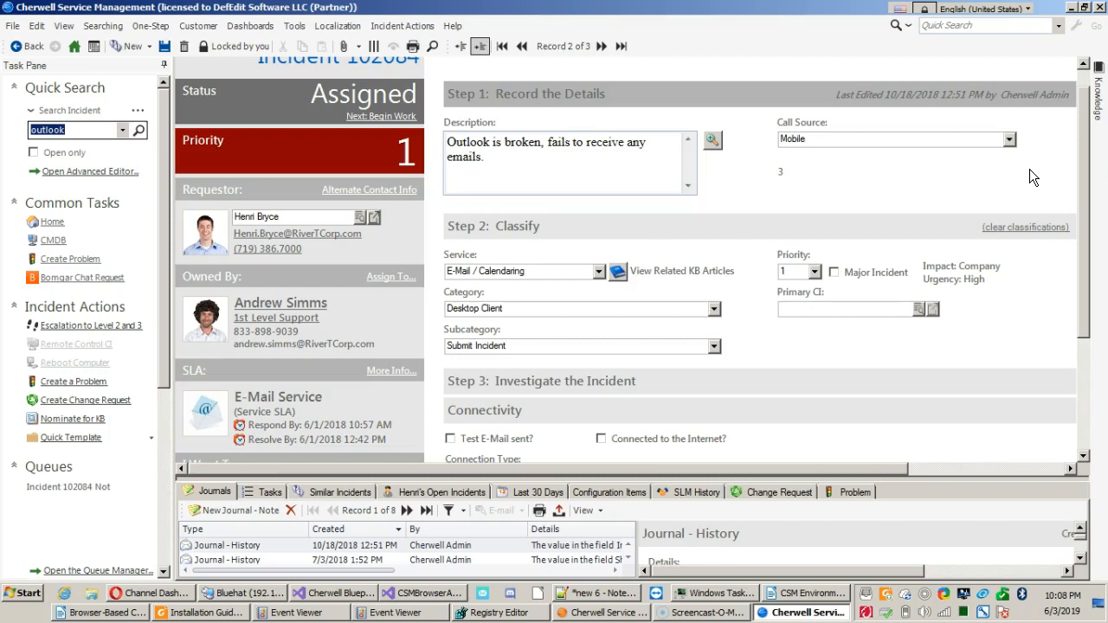
left_click(979, 193)
scroll(577, 231, "down", 1)
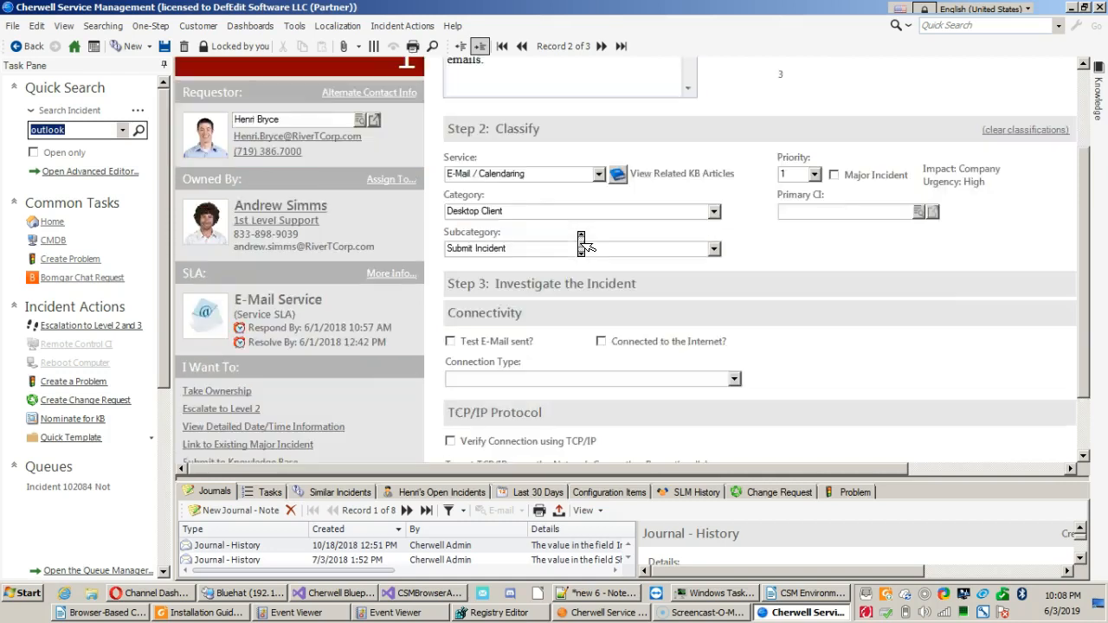
scroll(577, 231, "up", 2)
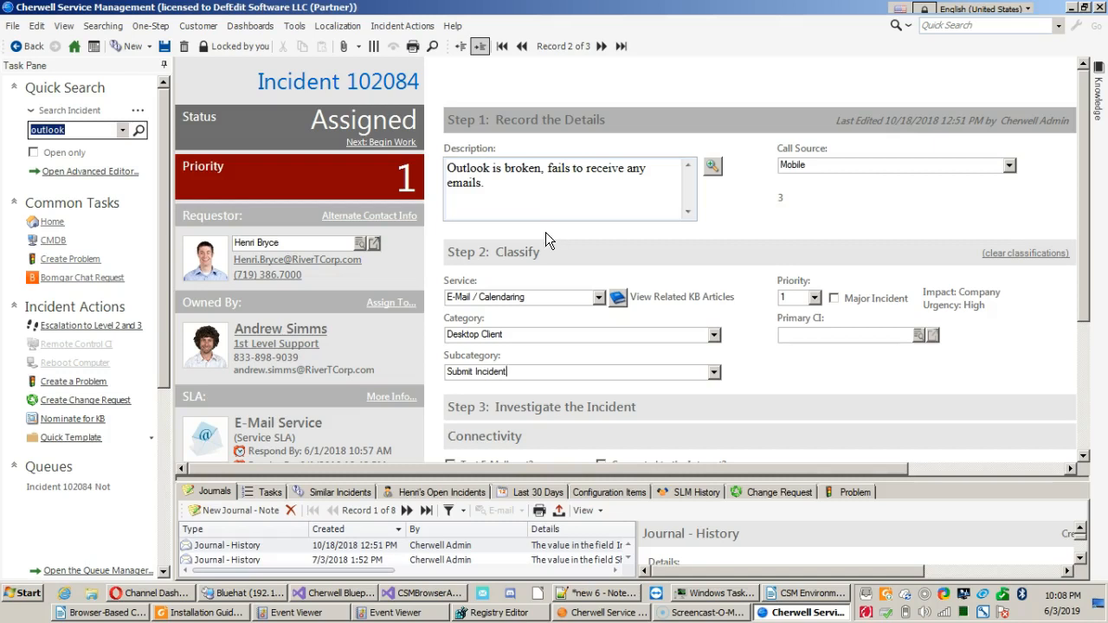
scroll(588, 423, "down", 3)
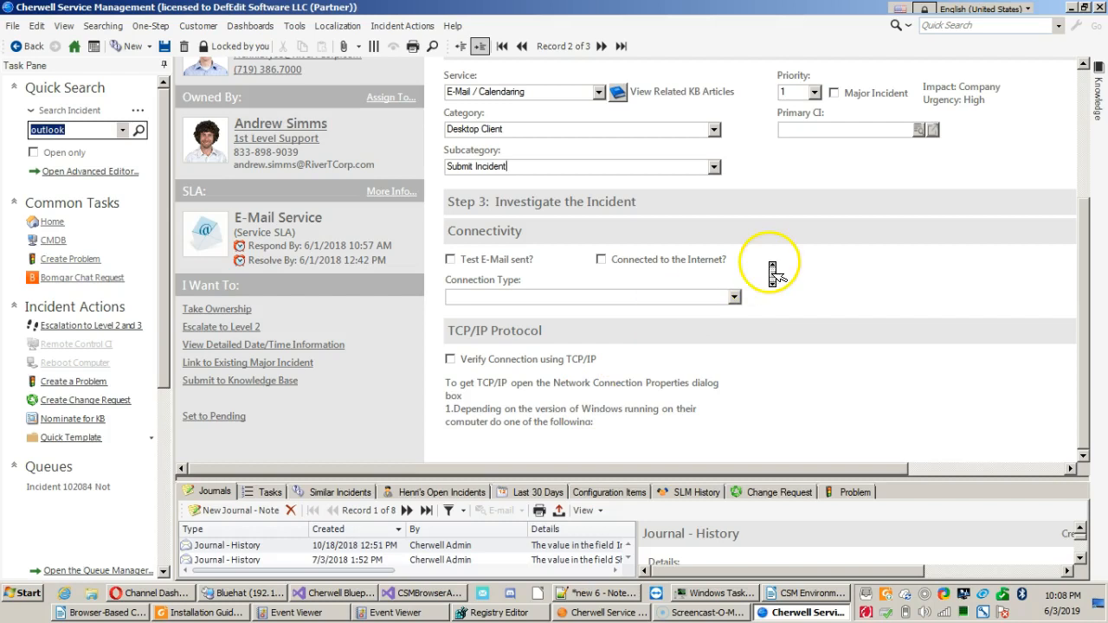
scroll(870, 122, "up", 3)
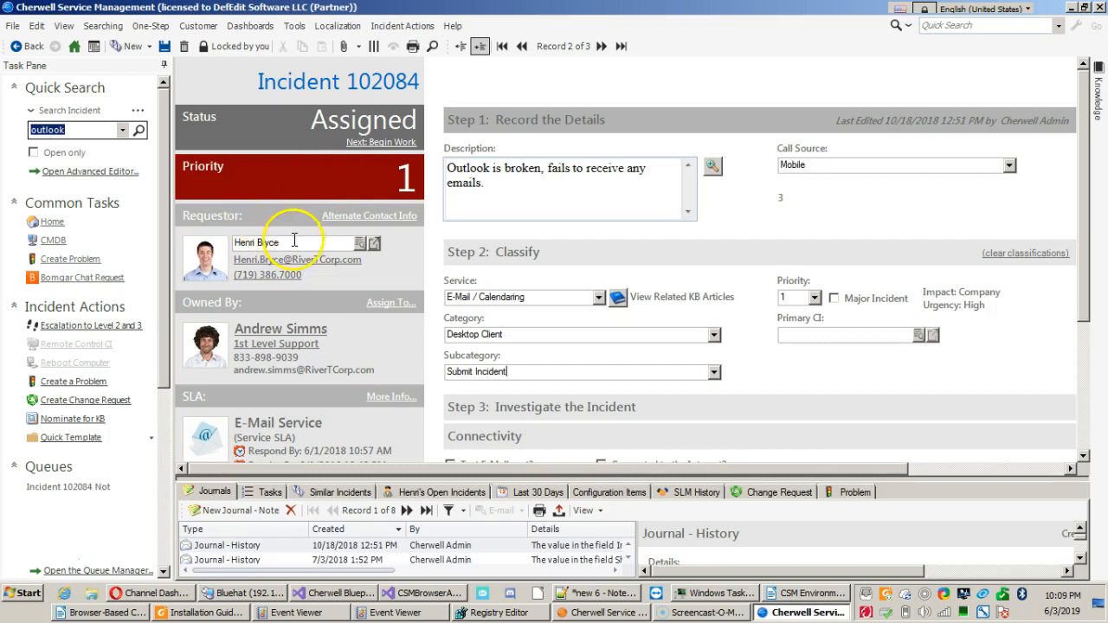
Clear the requestor's name from the incident and commit the empty Requestor field.
left_click_drag(317, 243, 229, 244)
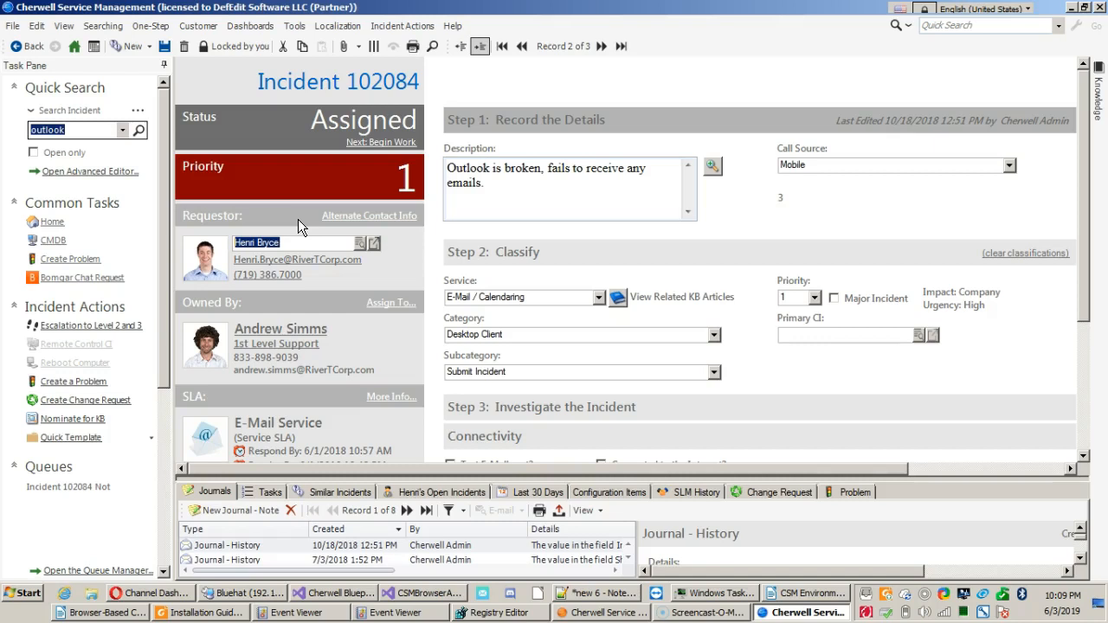
left_click(304, 244)
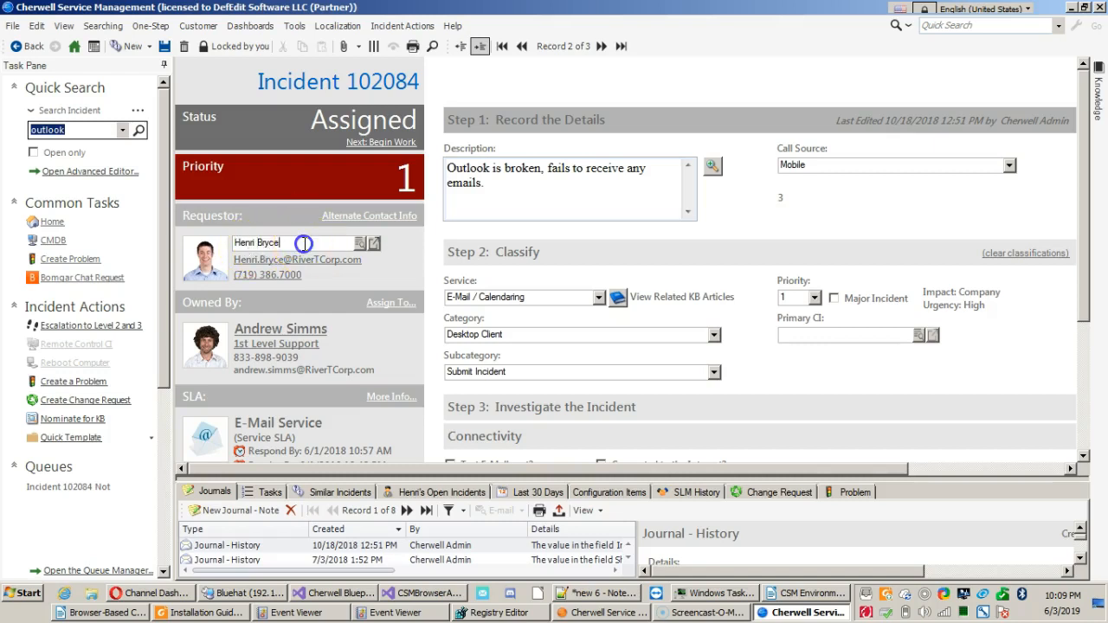
left_click_drag(305, 244, 223, 243)
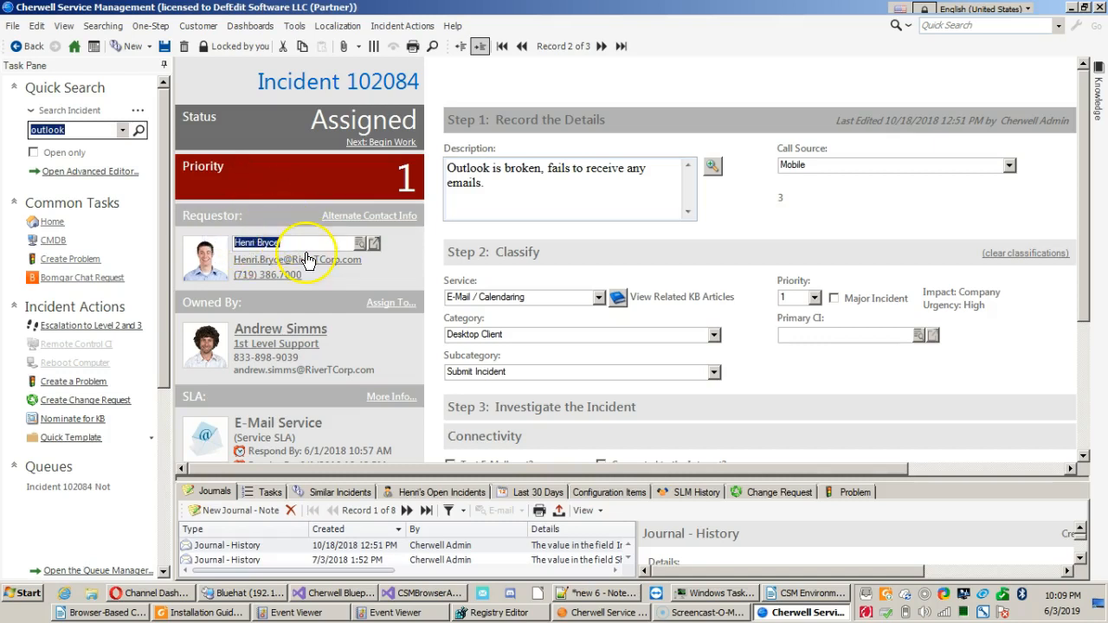
key("Home")
key("Delete")
key("Delete")
key("Delete")
key("Delete")
key("Delete")
key("Delete")
key("Delete")
key("Delete")
key("Delete")
key("Delete")
key("Delete")
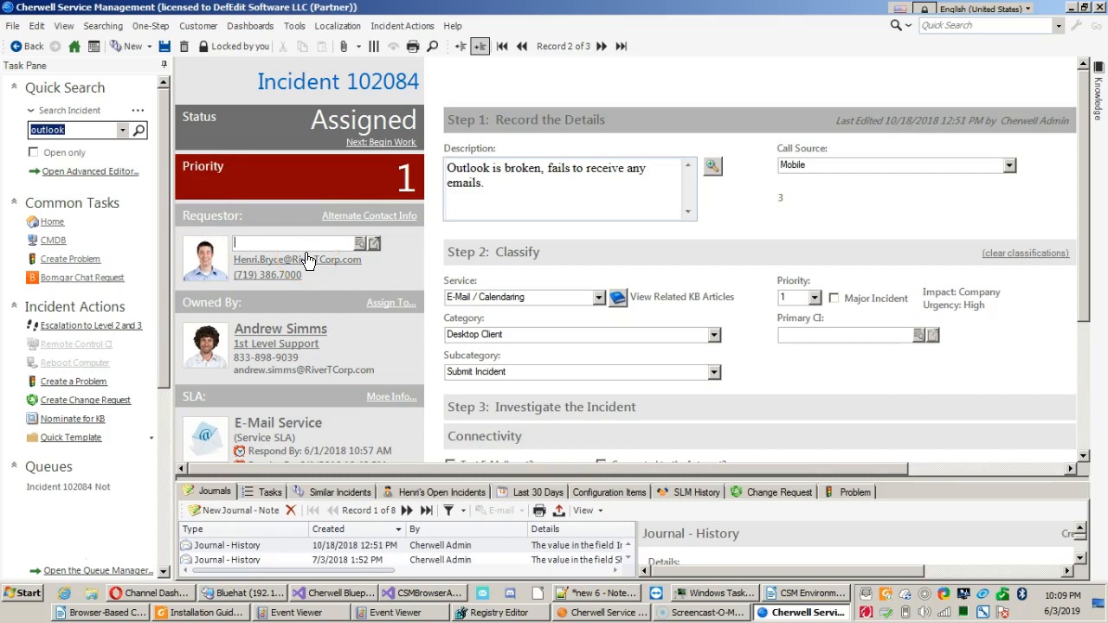
left_click(506, 186)
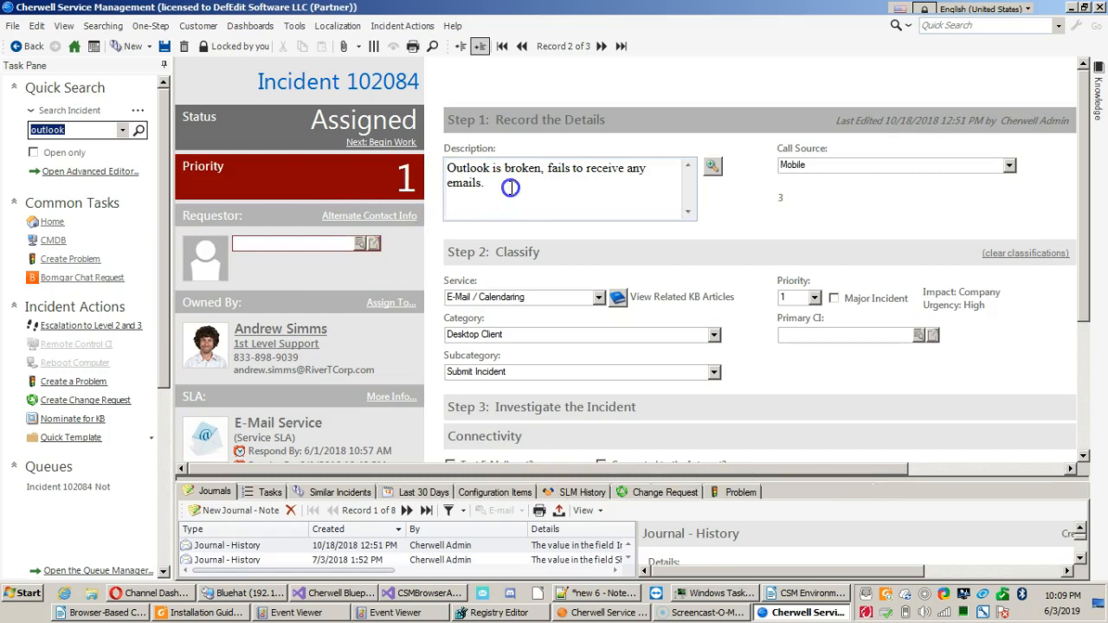
Look up the requestor by full name and assign a contact from the J, K, L customer list instead.
left_click(282, 242)
key("Tab")
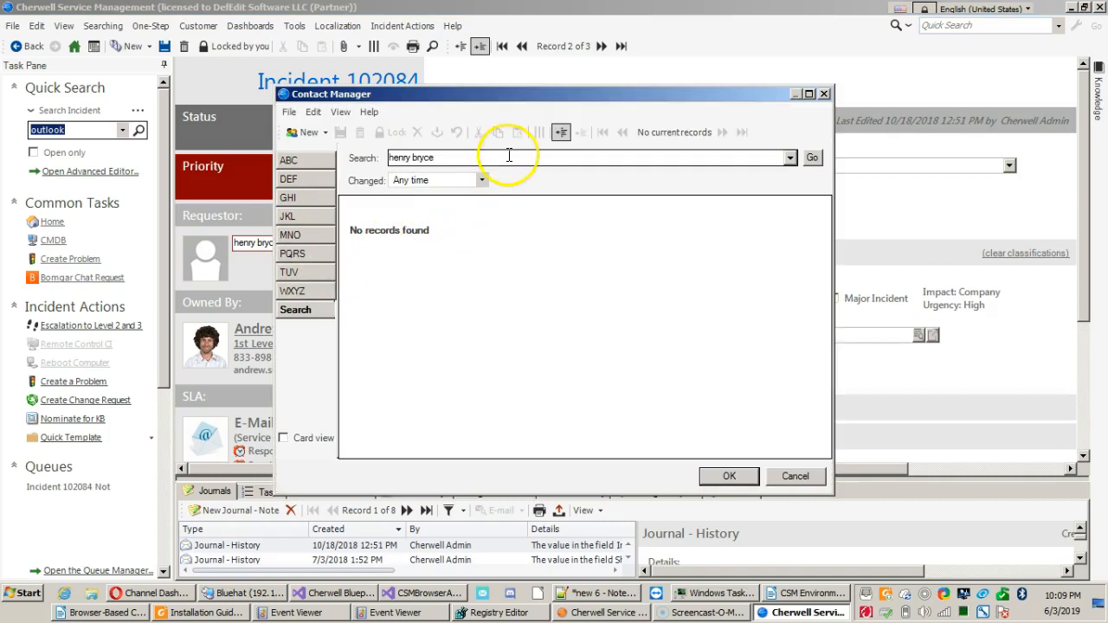
left_click(291, 216)
double_click(444, 240)
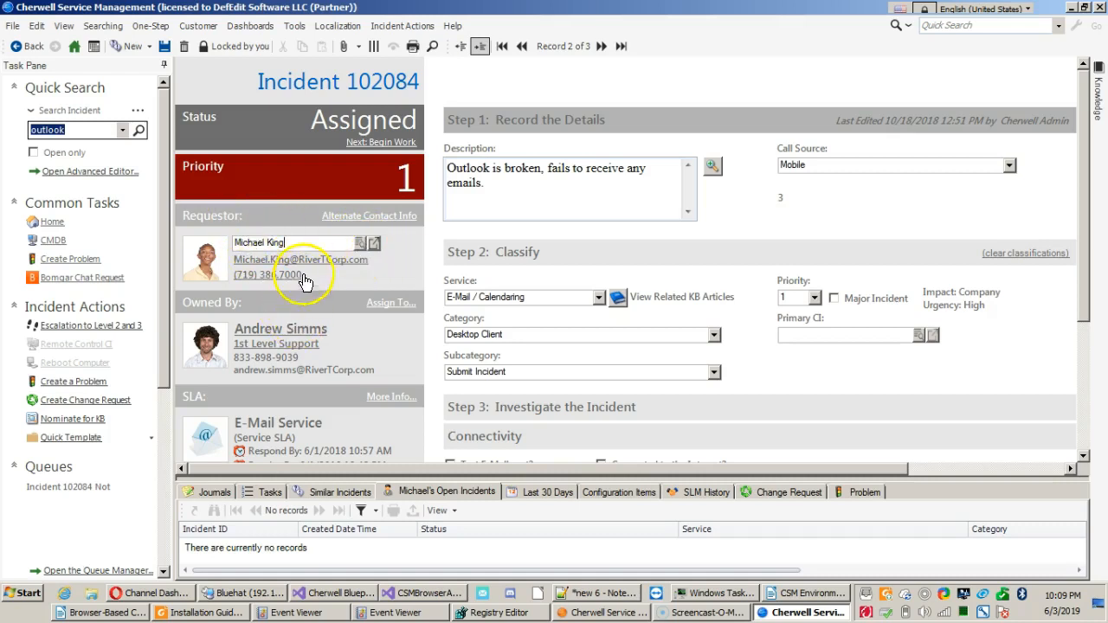
Try to shorten the assigned requestor's entry to the first name only.
left_click(306, 242)
left_click_drag(306, 242, 265, 243)
key("BackSpace")
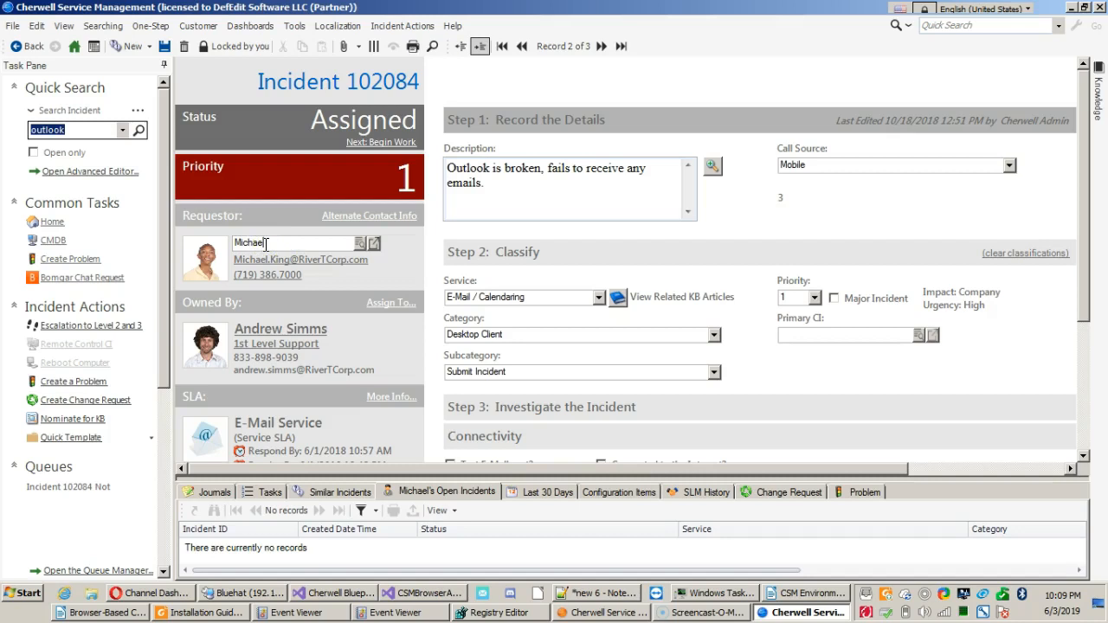
type("l")
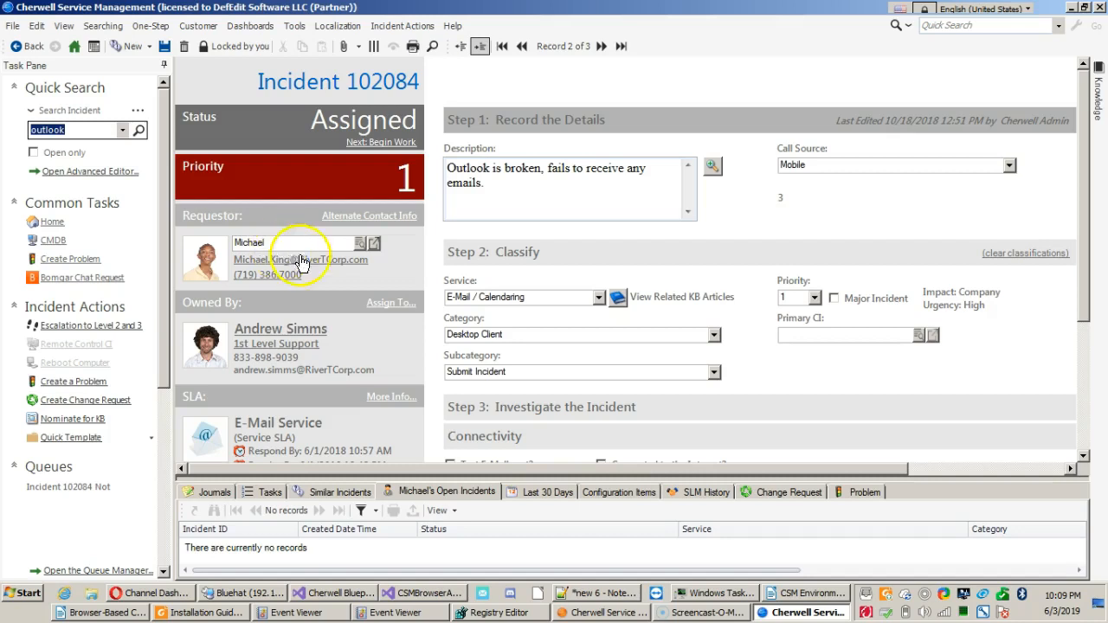
left_click(500, 186)
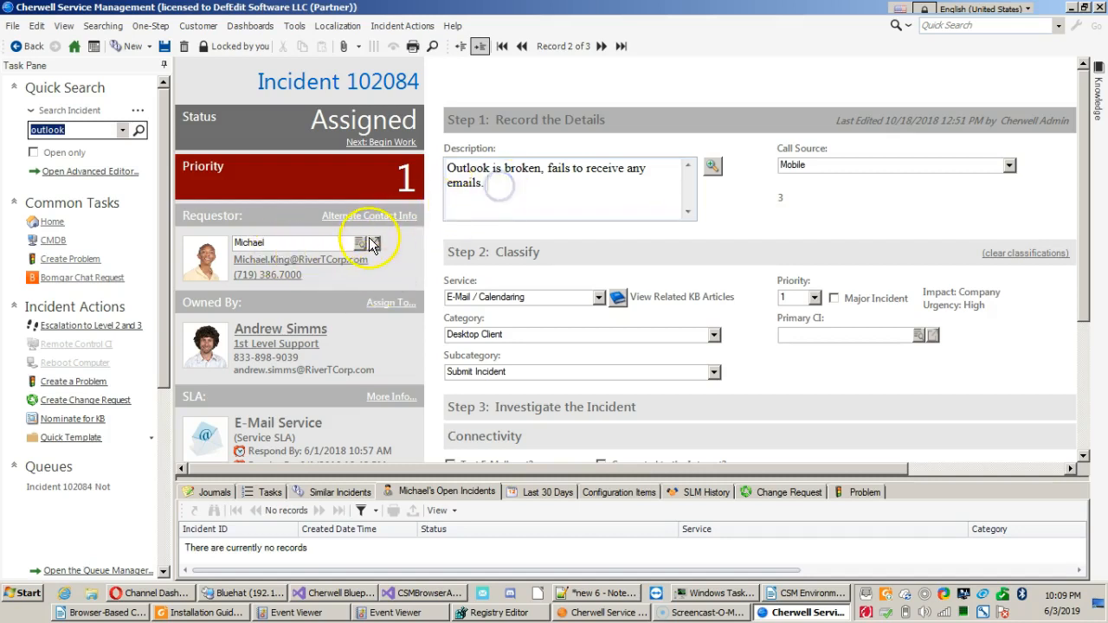
Try to empty the Requestor field and put the same contact's full name back in.
left_click_drag(313, 243, 182, 253)
key("ctrl+c")
key("Delete")
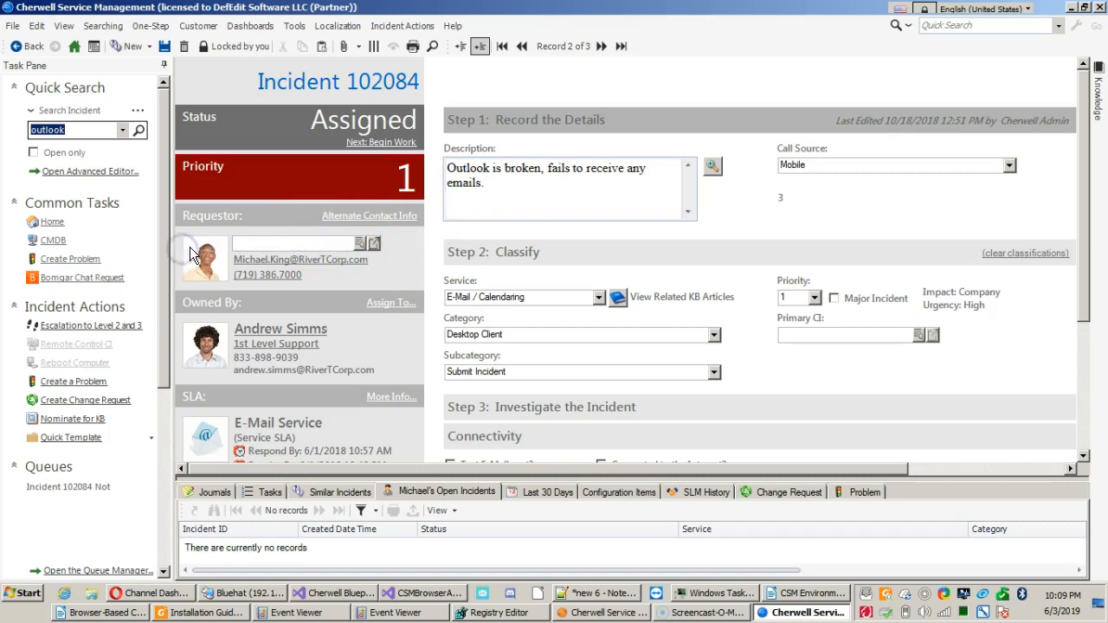
left_click(489, 213)
left_click(295, 249)
key("ctrl+v")
left_click(513, 195)
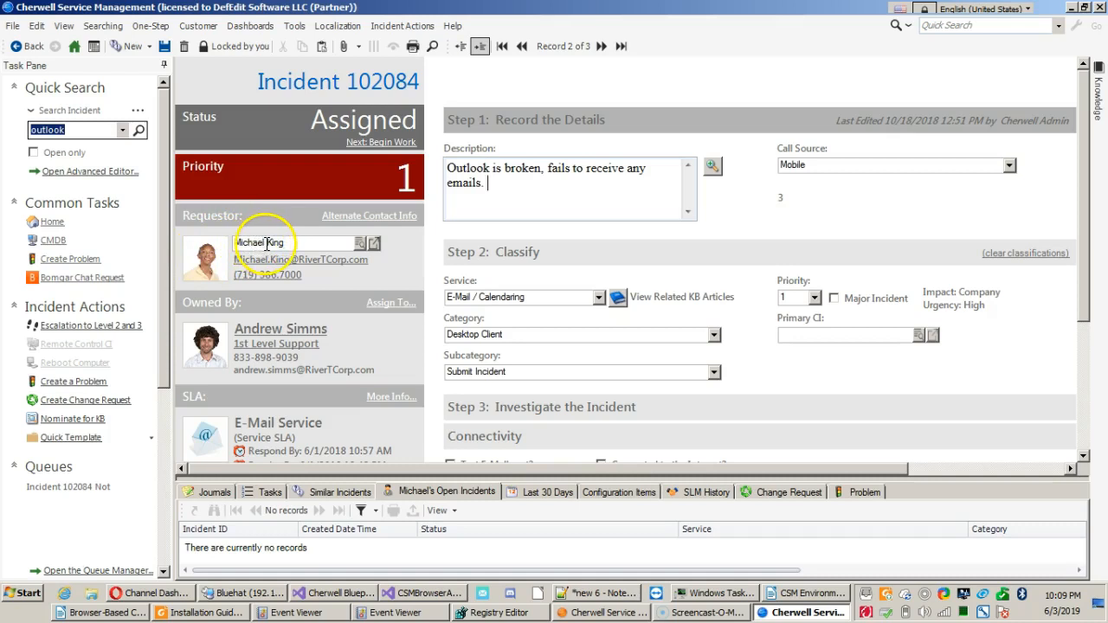
Search for a different requestor by first name and locate the contact among customers starting with A, B or C.
left_click_drag(298, 242, 198, 252)
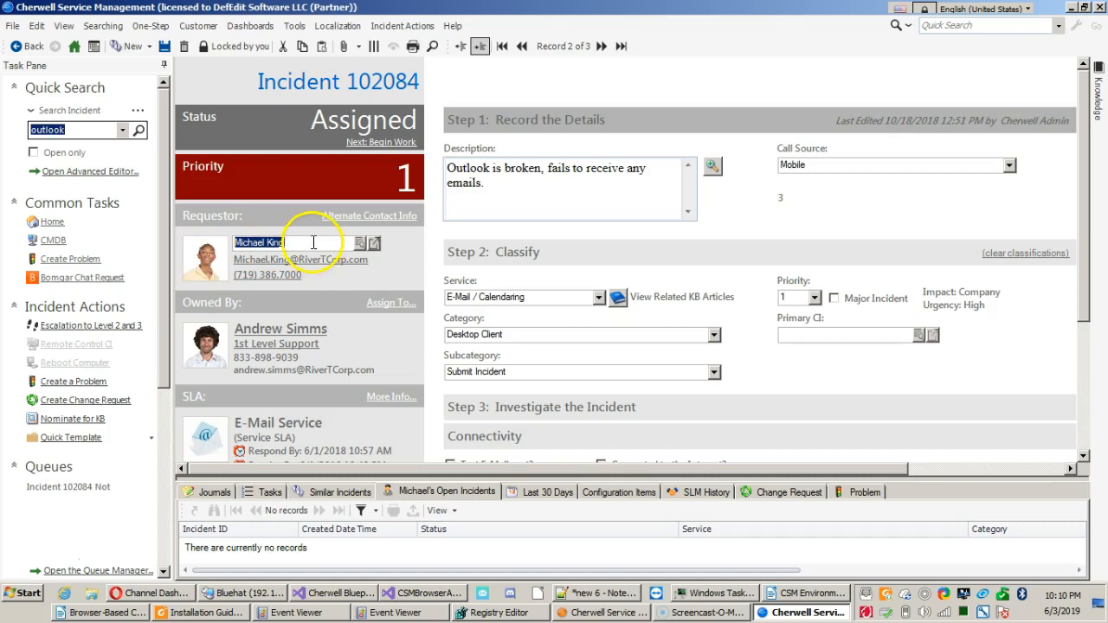
type("Henry")
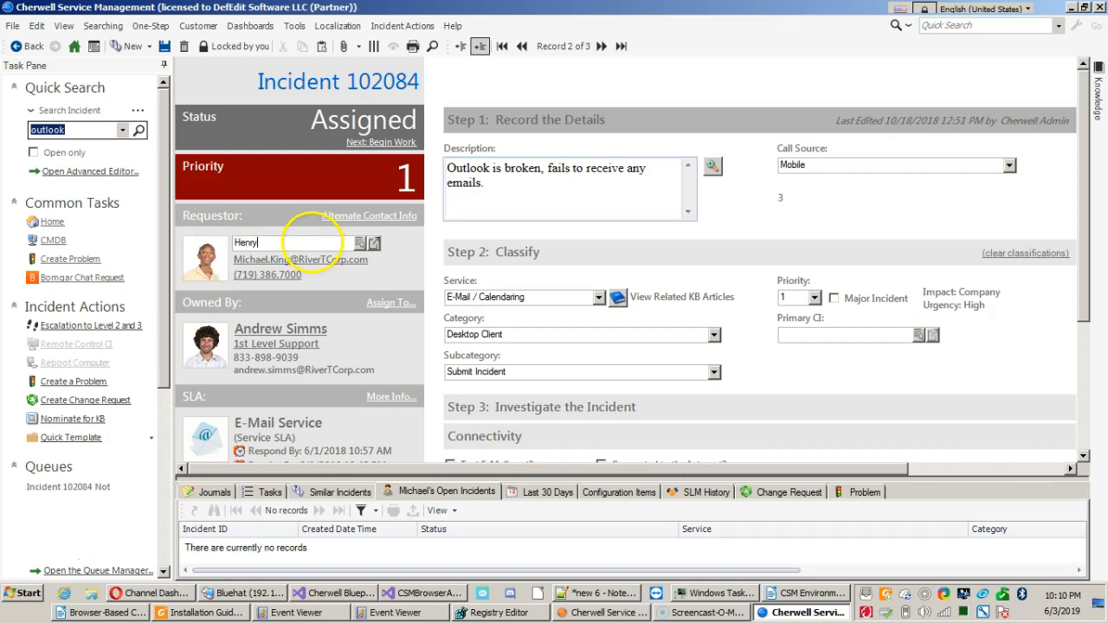
key("Return")
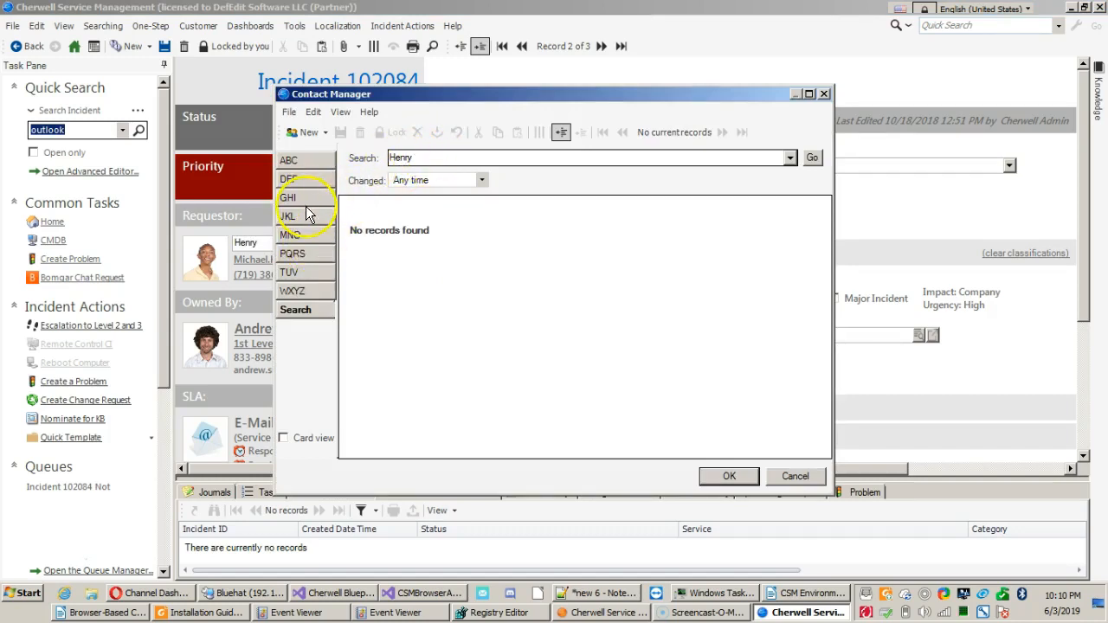
left_click(292, 161)
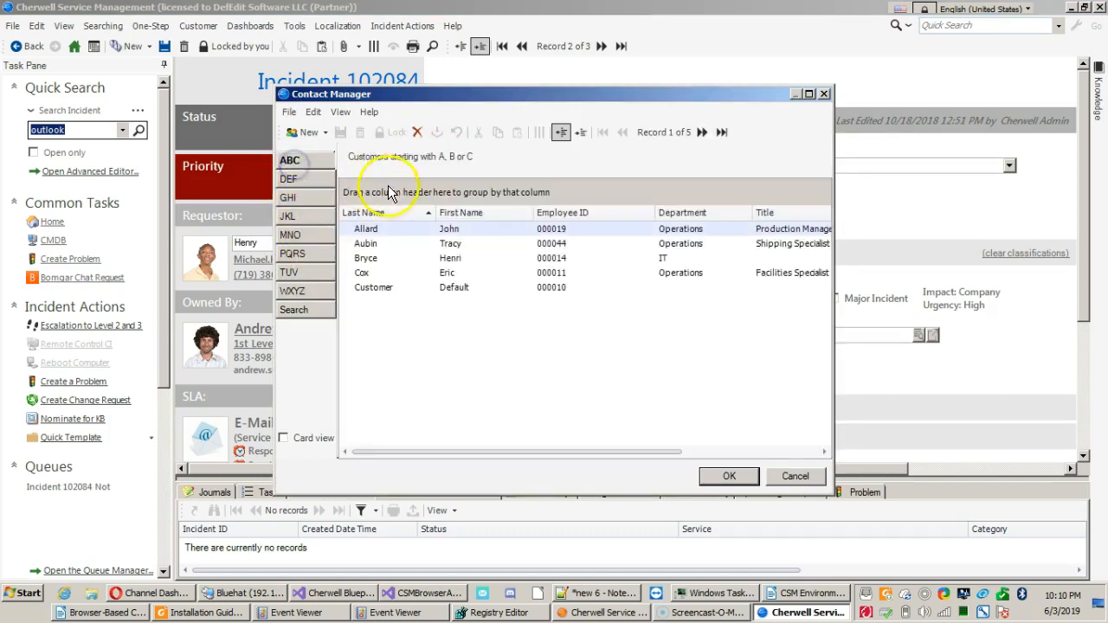
left_click(448, 258)
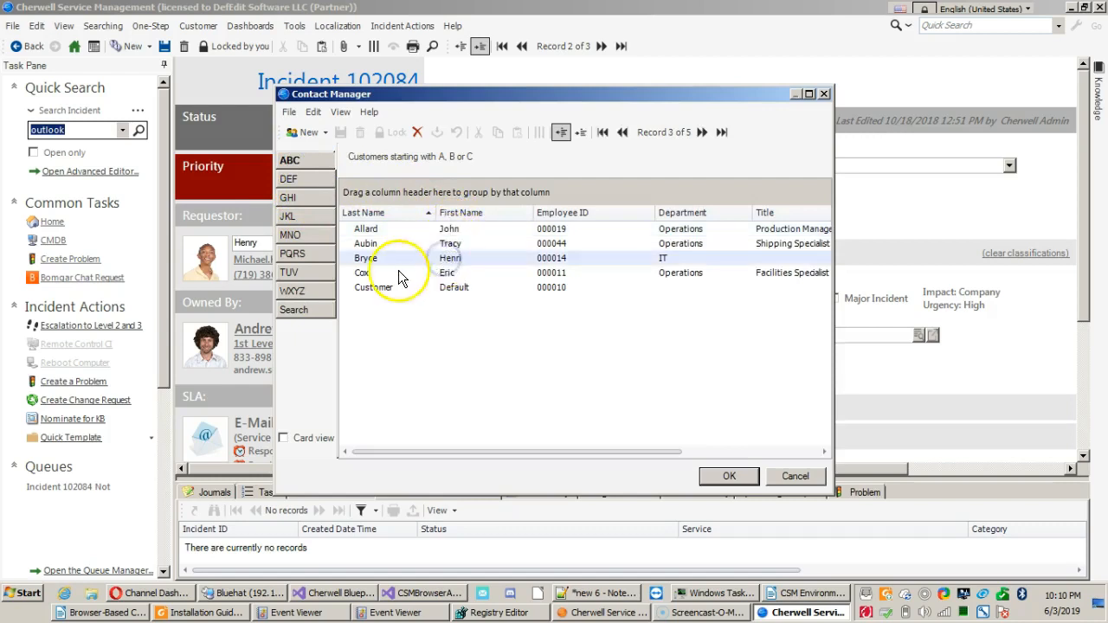
Search the contacts with the corrected spelling of the first name and assign the matching contact as the incident's requestor.
left_click(324, 309)
left_click(444, 160)
key("BackSpace")
type("i")
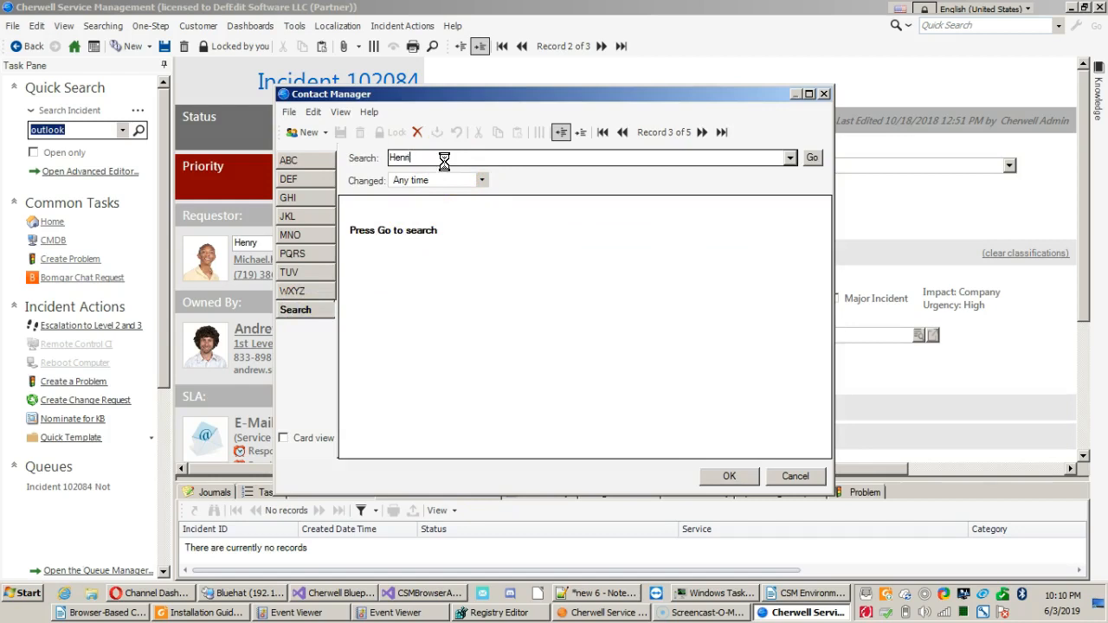
key("Return")
left_click(456, 248)
double_click(455, 248)
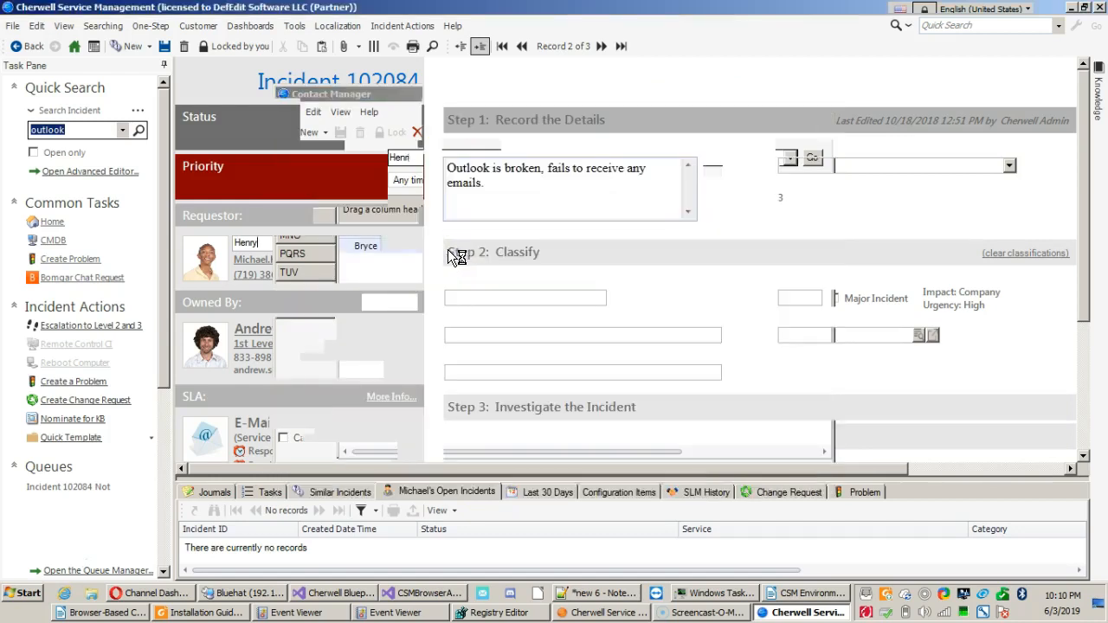
left_click(289, 241)
left_click_drag(289, 240, 191, 252)
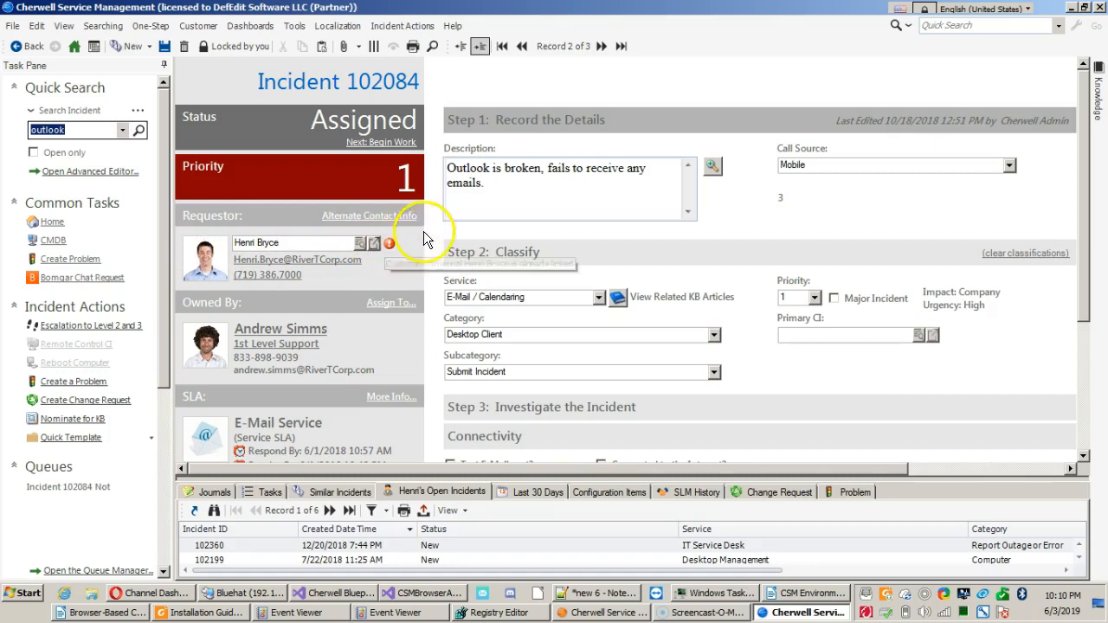
Open the prompt for updating the requestor's alternate contact info and cancel it without an entry.
left_click(509, 201)
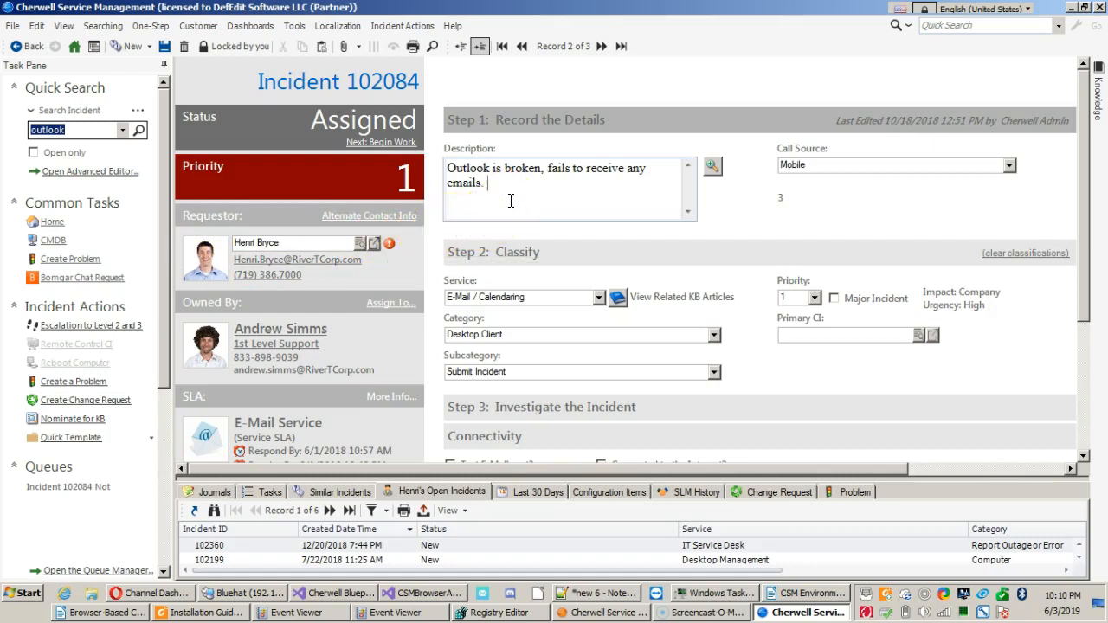
left_click(383, 219)
left_click(385, 224)
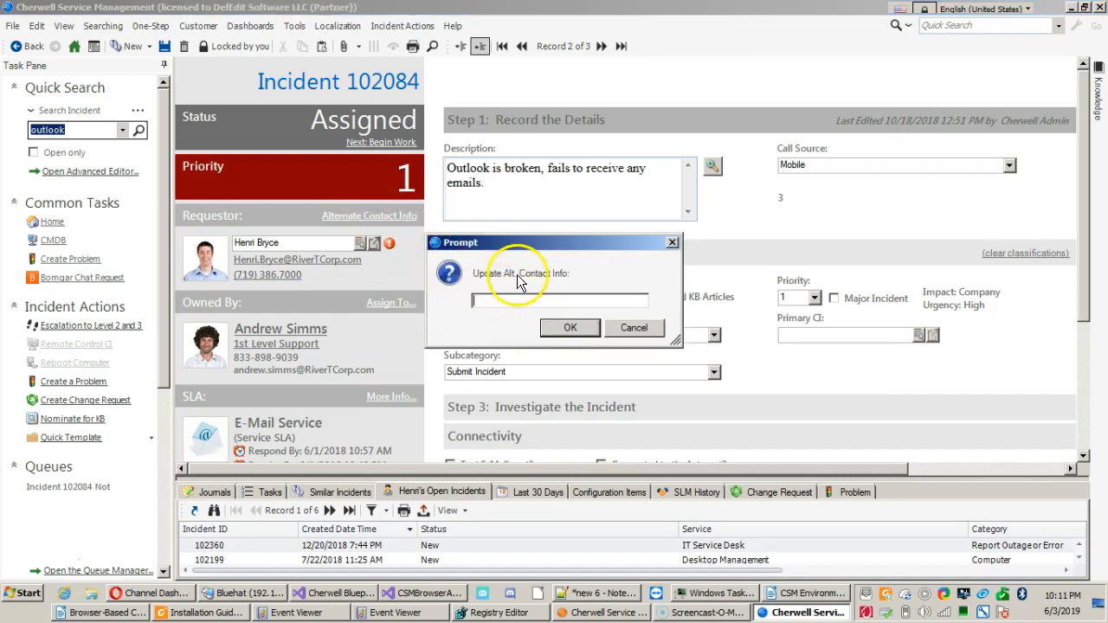
left_click_drag(505, 248, 528, 257)
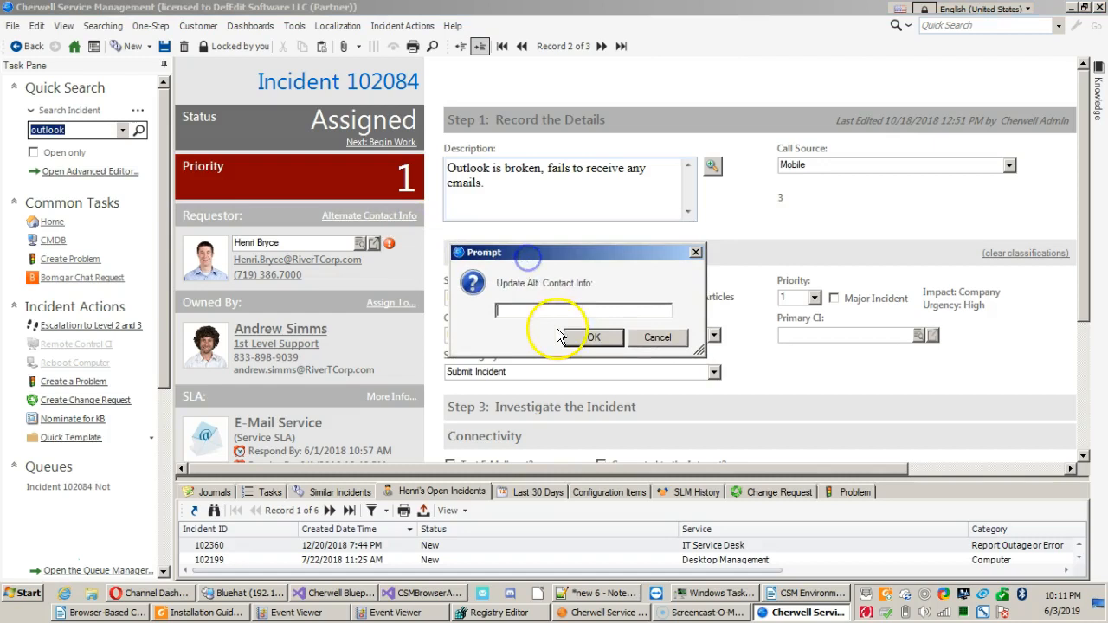
left_click(548, 310)
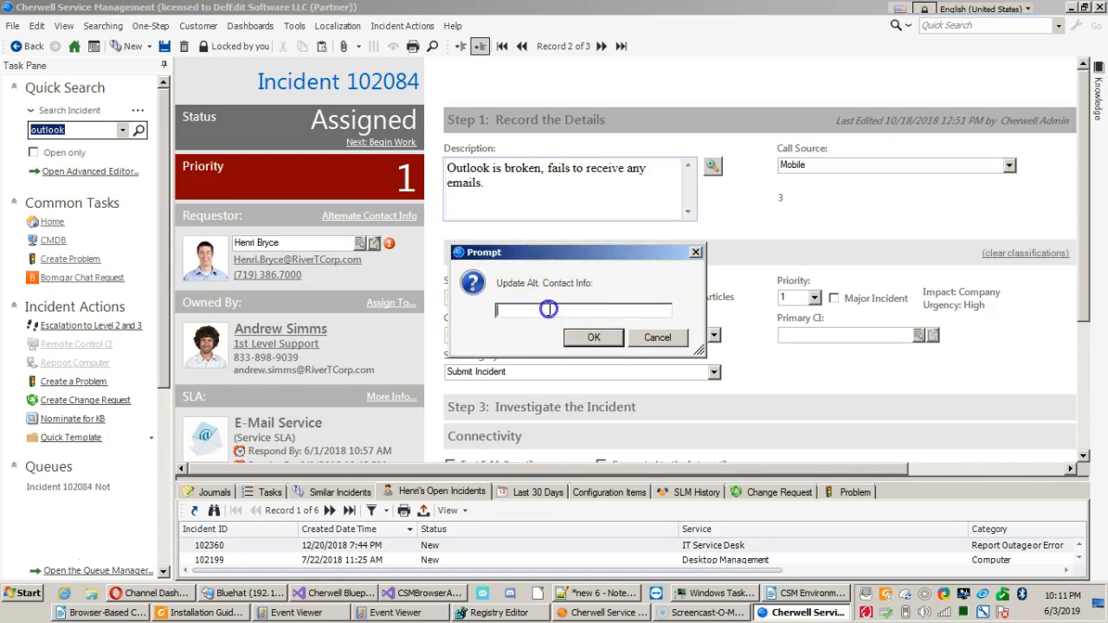
left_click(651, 335)
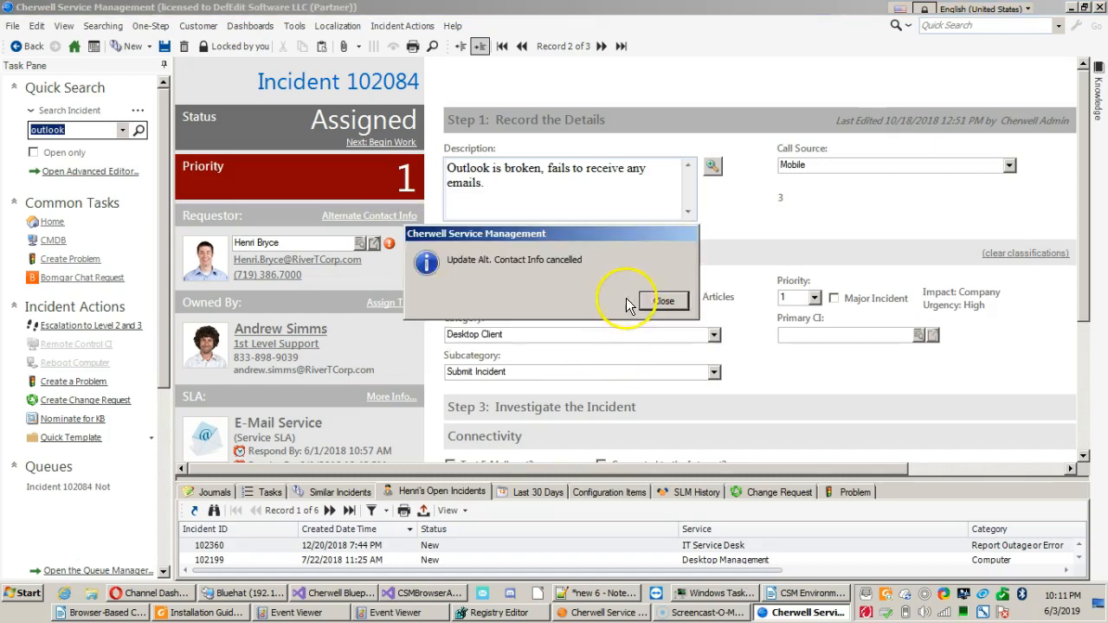
left_click(668, 302)
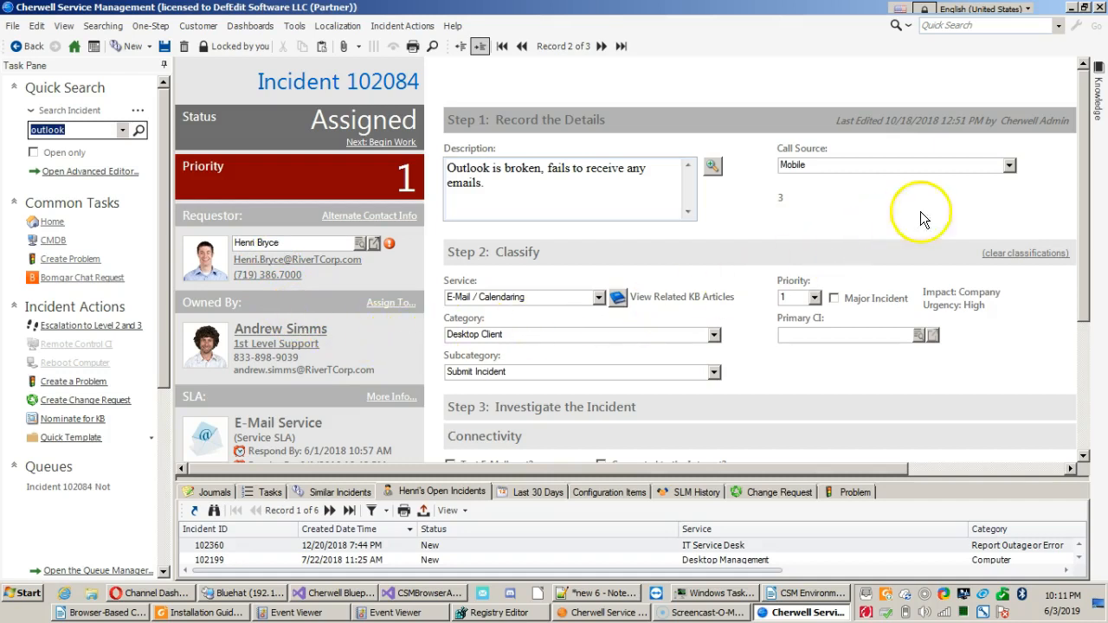
Reassign the incident's ownership to the 2nd Level Support team.
scroll(1064, 208, "down", 3)
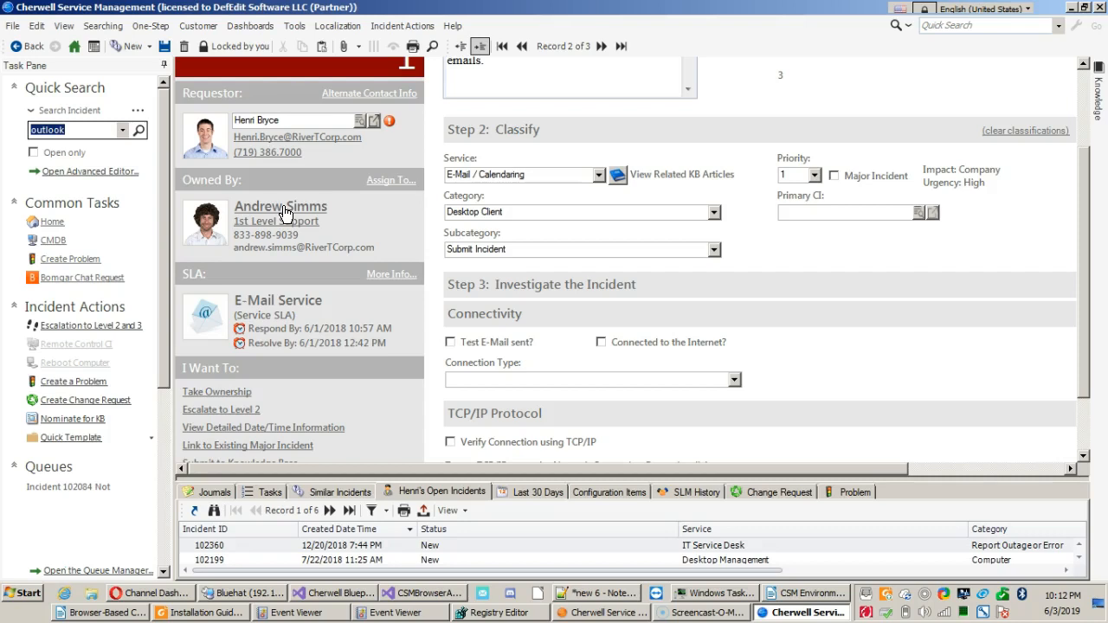
left_click(262, 225)
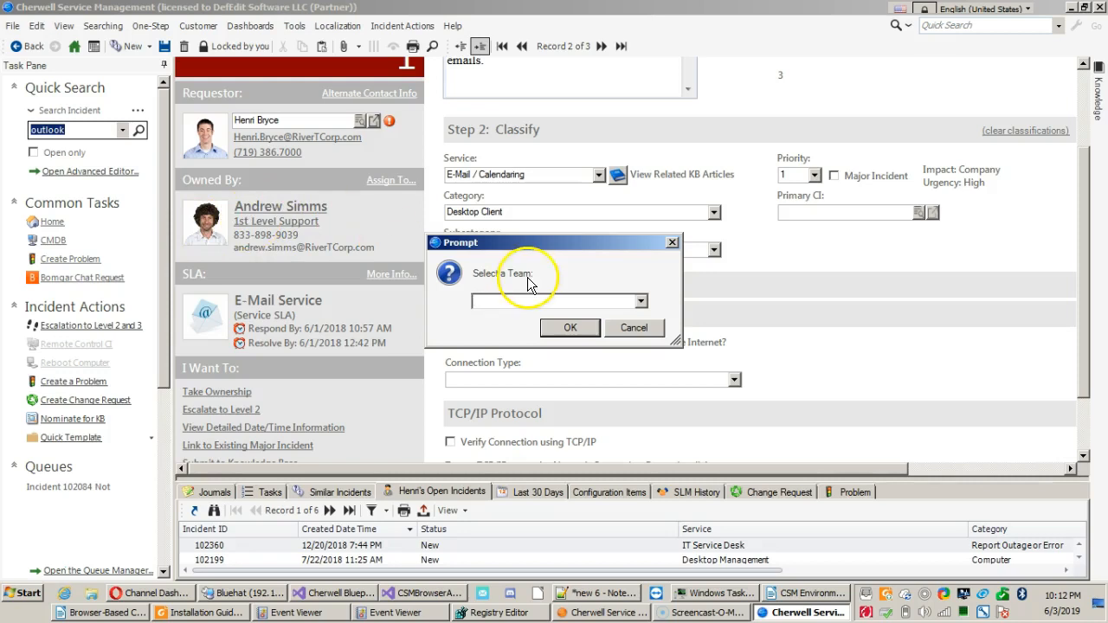
left_click(639, 301)
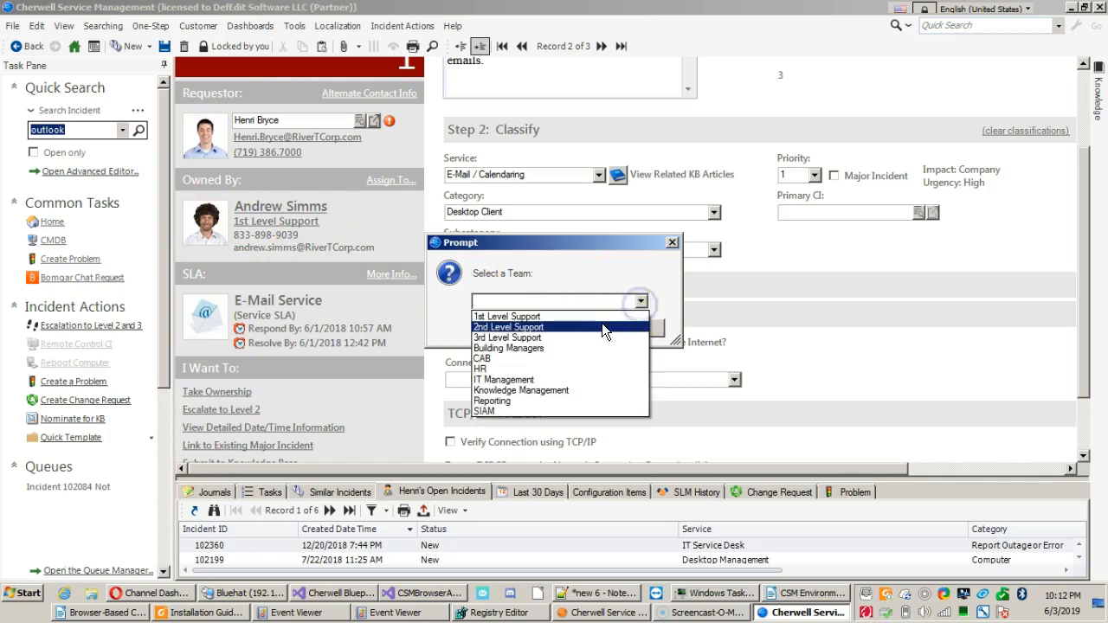
left_click(603, 327)
left_click(574, 327)
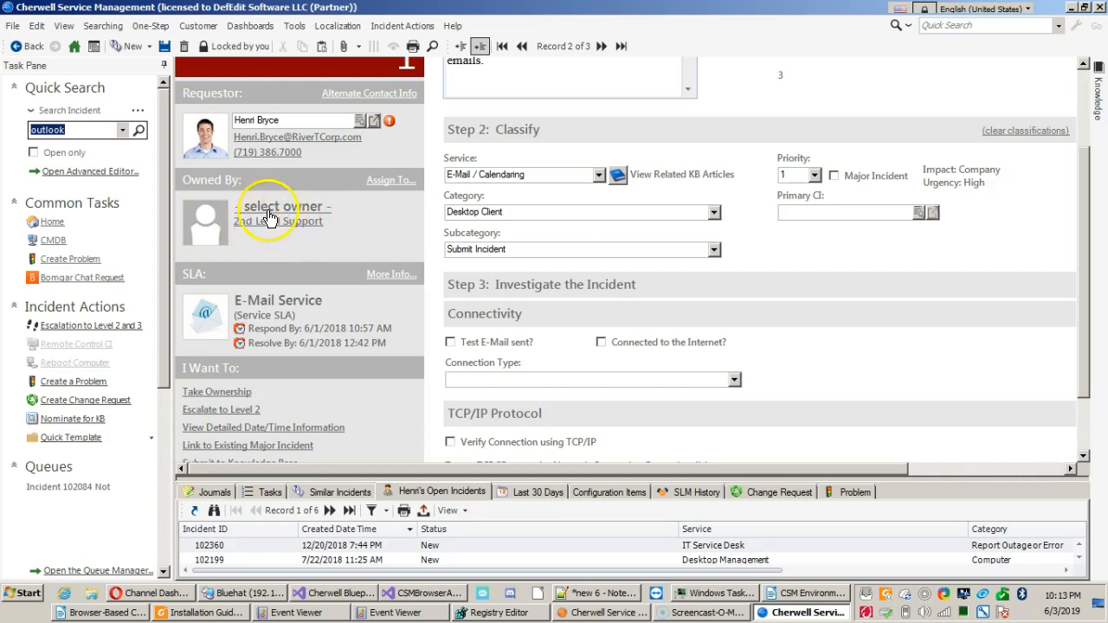
Select the 2nd Level Support member who is also the requestor as the incident's owner.
left_click(270, 210)
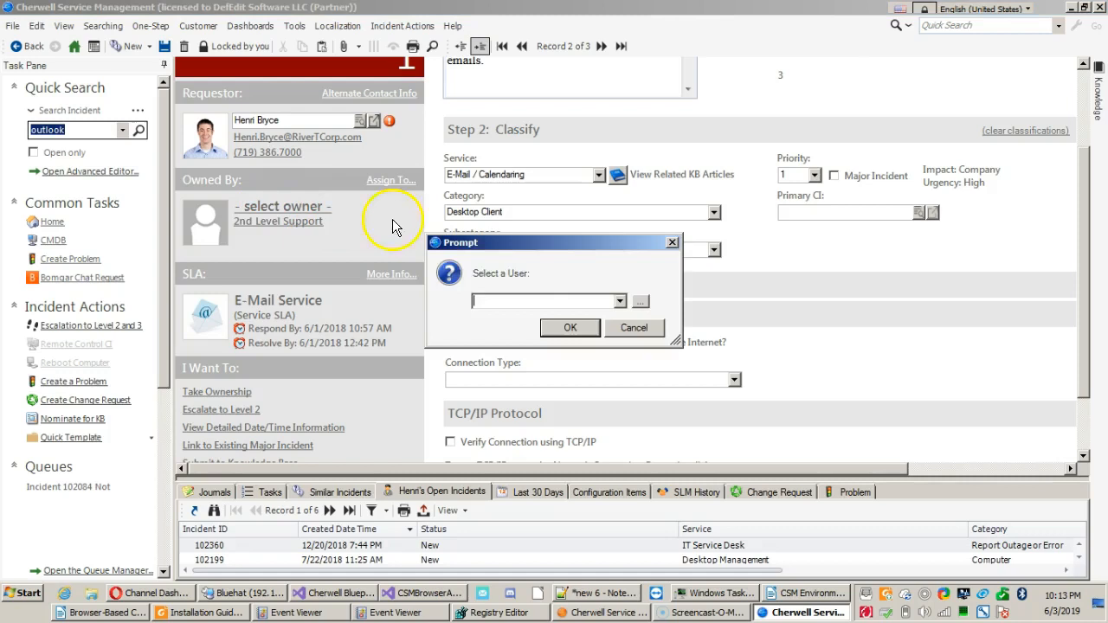
left_click(620, 301)
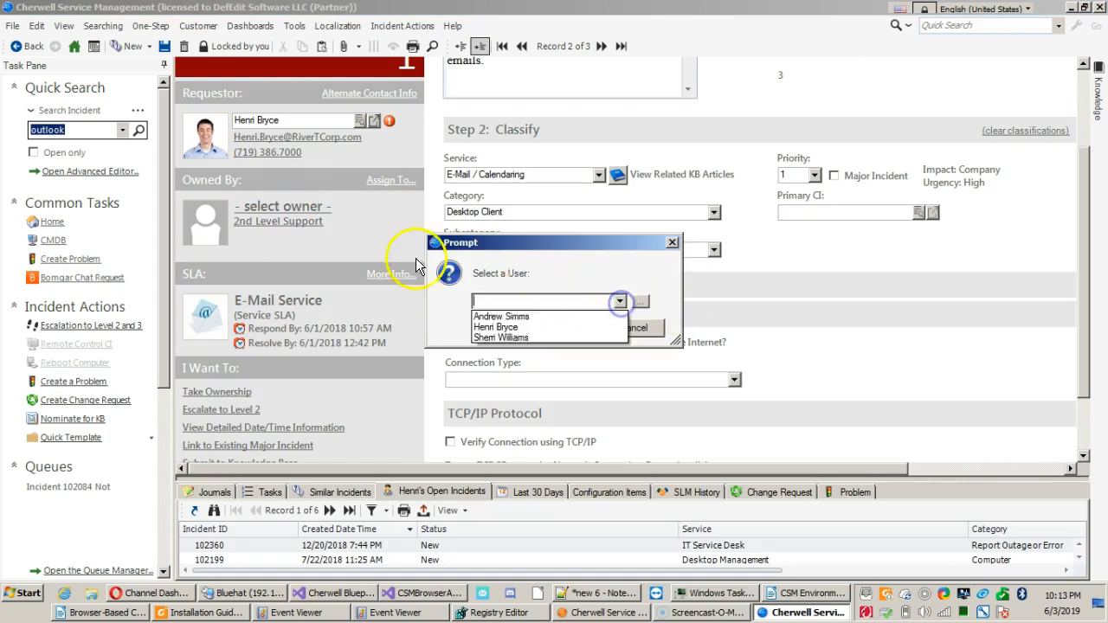
left_click(498, 327)
left_click(570, 330)
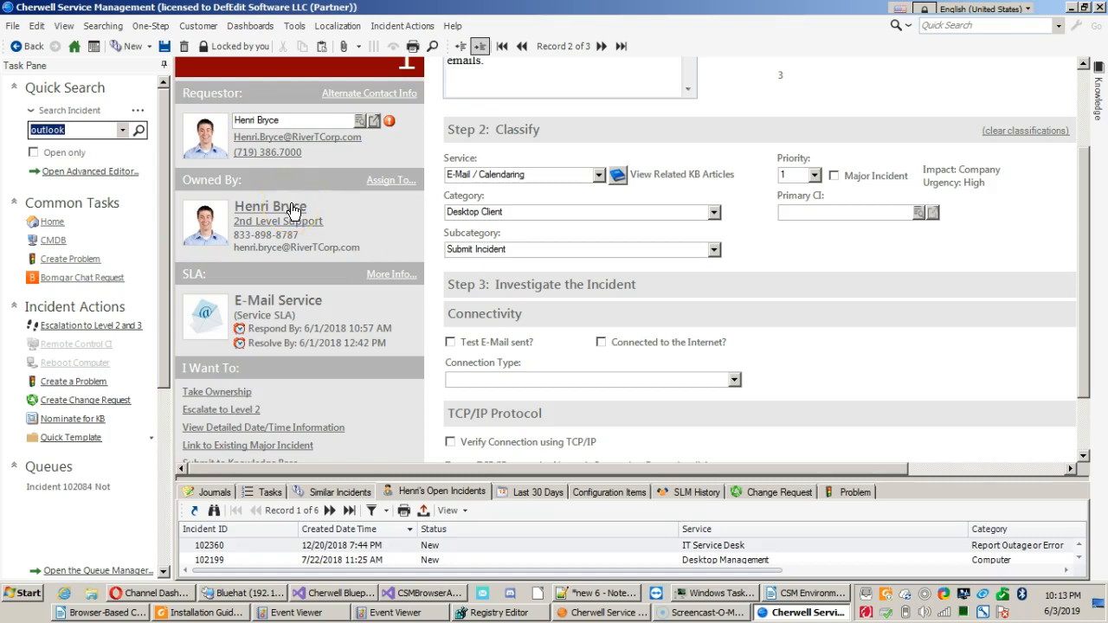
left_click(337, 206)
Take ownership of the incident, review its SLA response and resolution deadlines, and save the record.
scroll(337, 210, "down", 2)
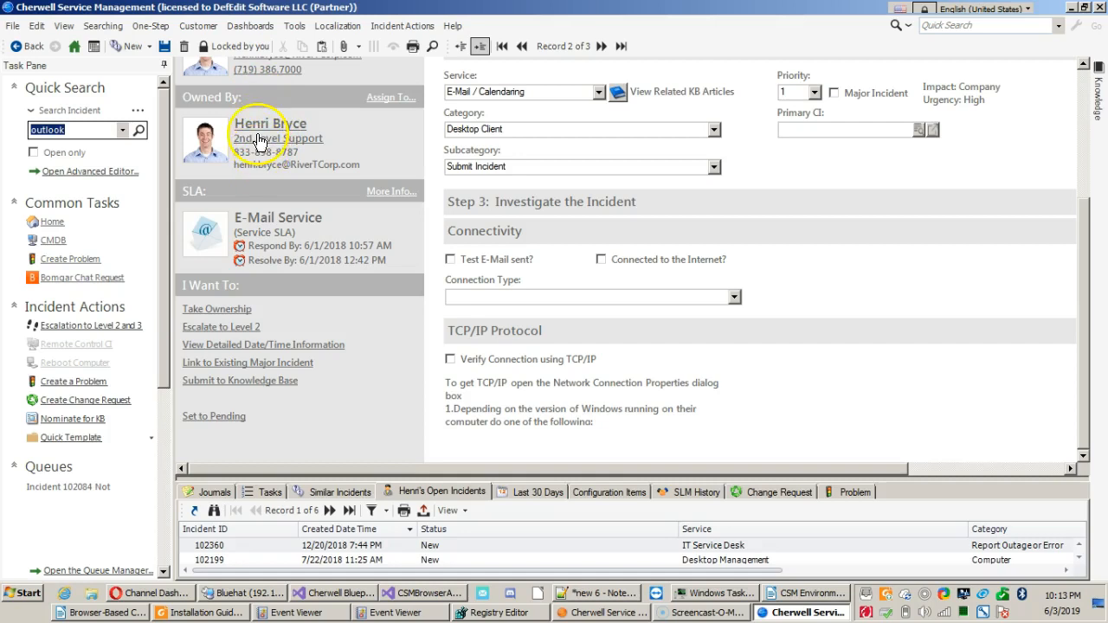
left_click(235, 312)
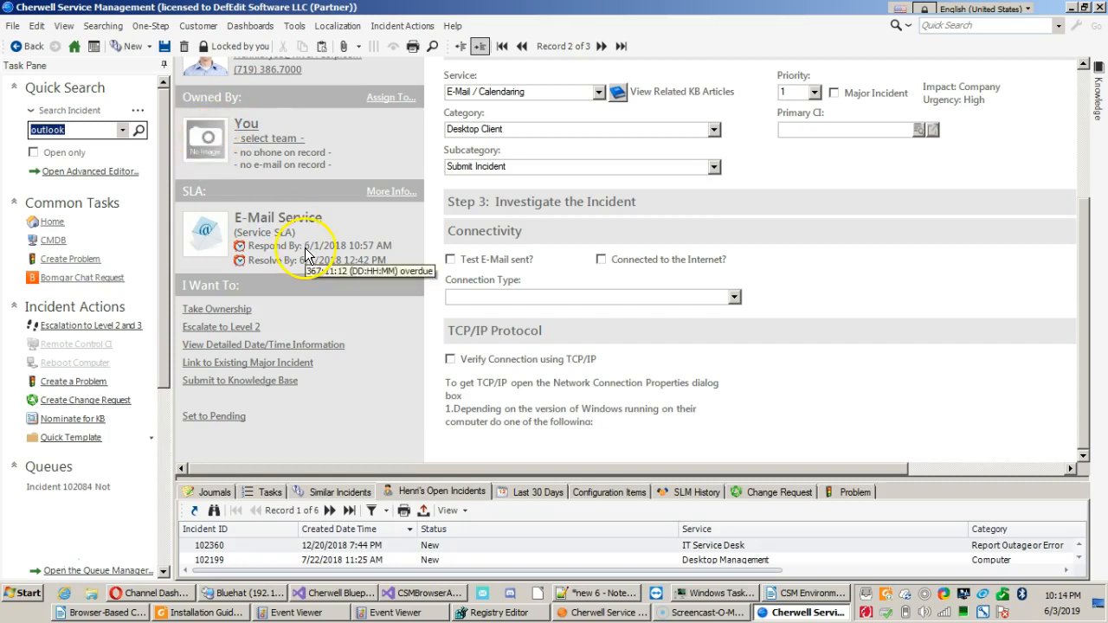
scroll(303, 246, "up", 3)
scroll(308, 248, "down", 3)
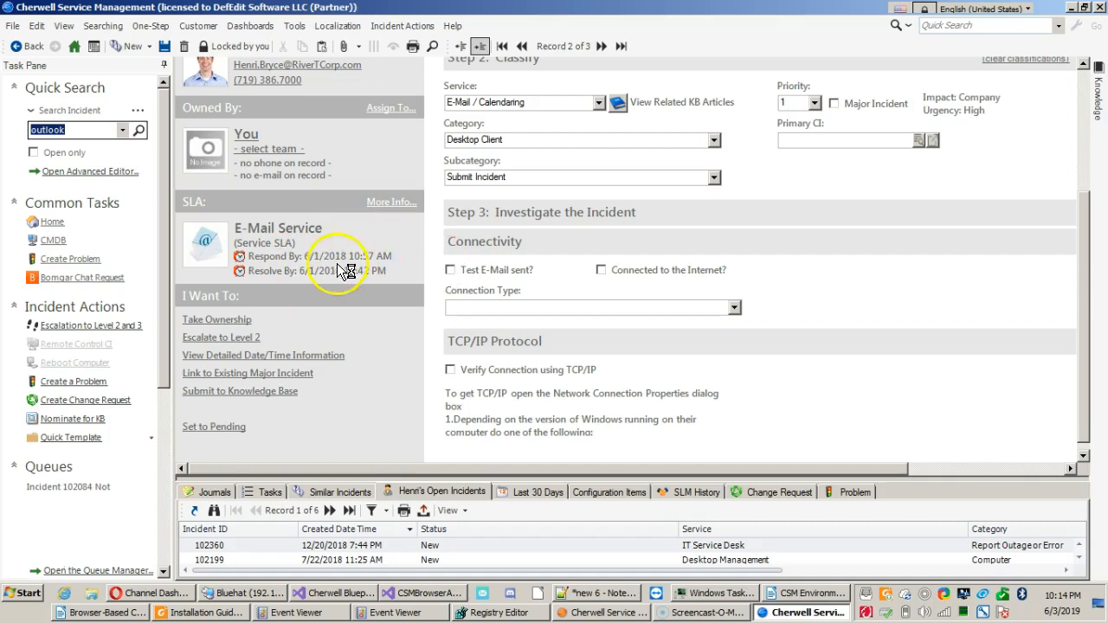
mouse_move(325, 262)
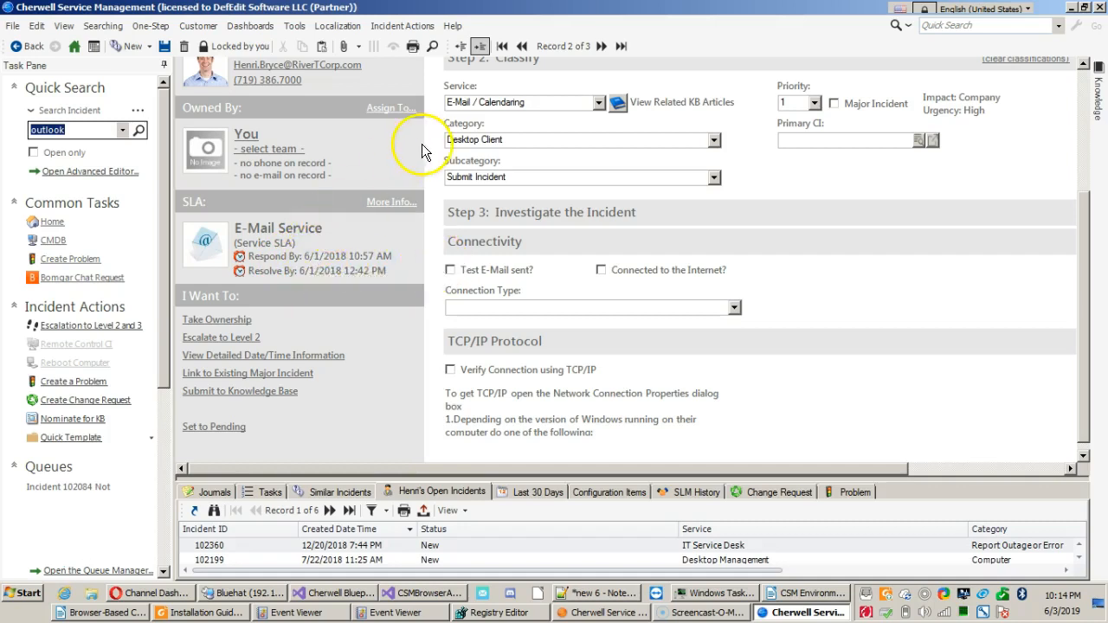
scroll(436, 156, "up", 3)
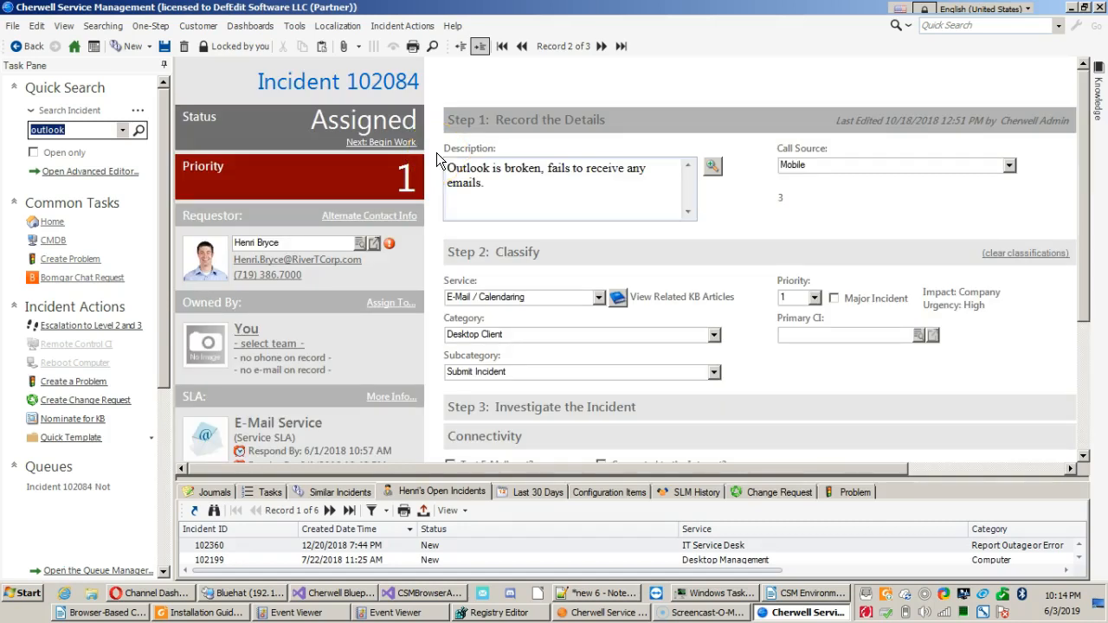
scroll(437, 161, "down", 3)
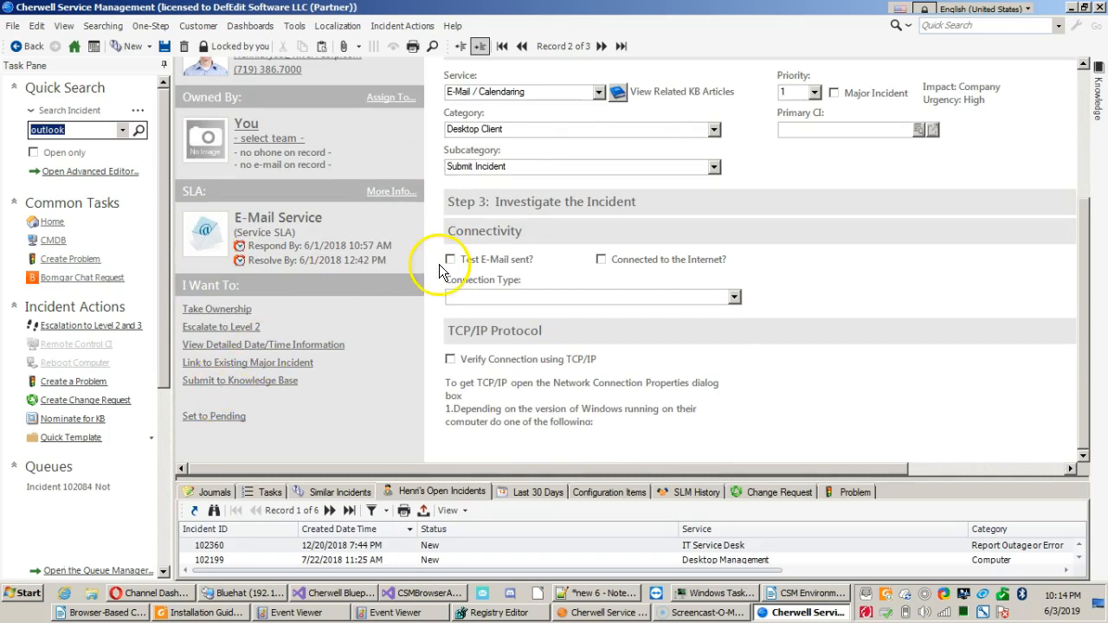
scroll(446, 264, "up", 3)
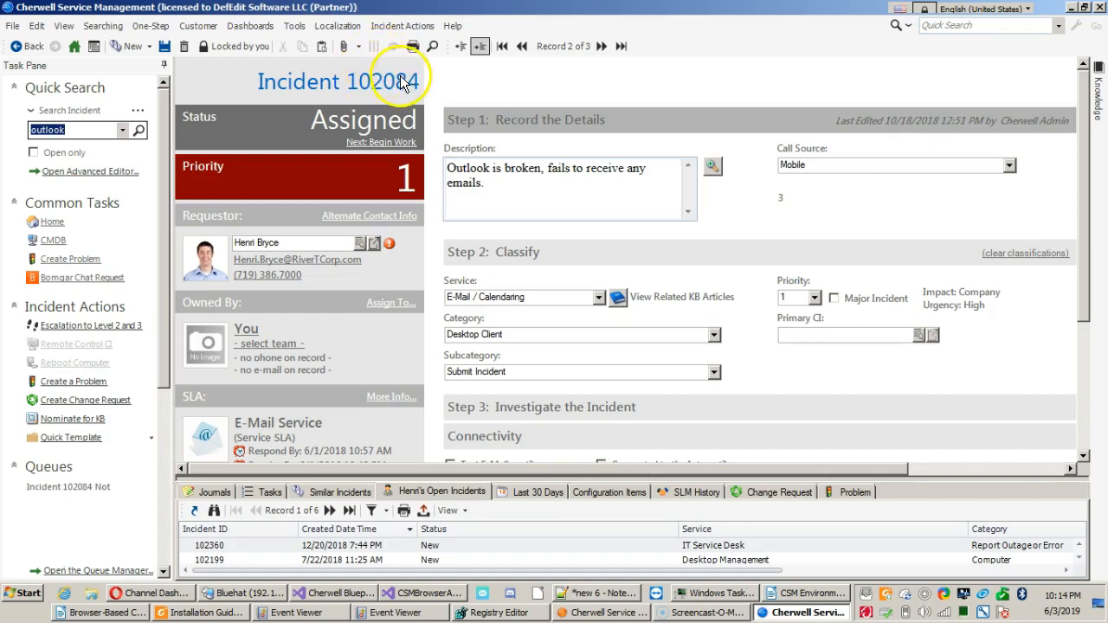
left_click(165, 46)
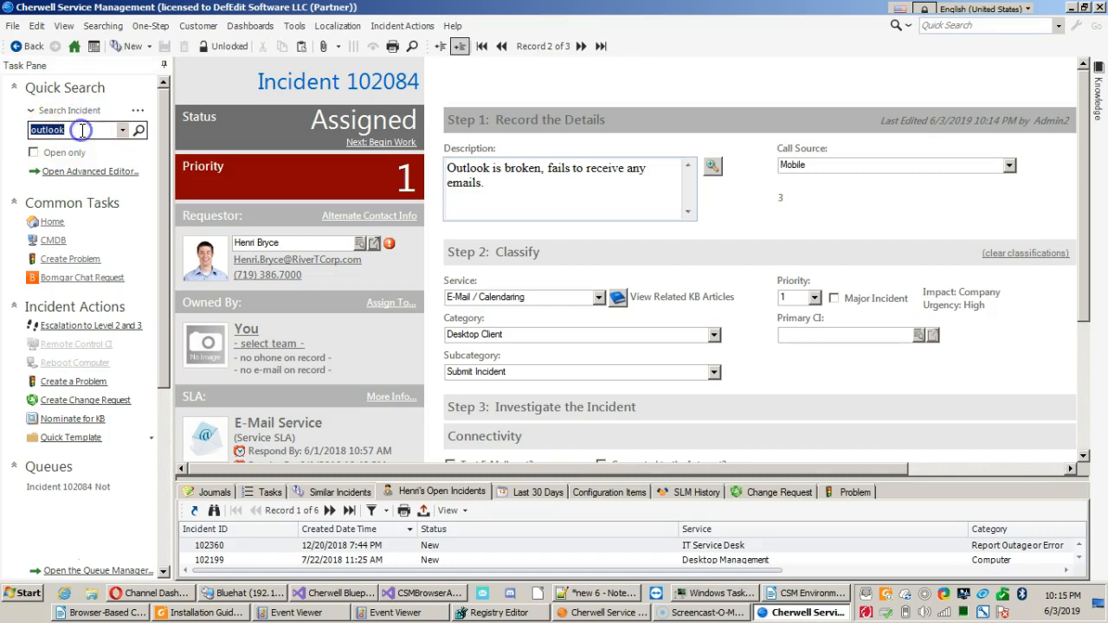
Search incidents for 102084, show the result as a list and reopen the incident from it.
key("BackSpace")
type("102084")
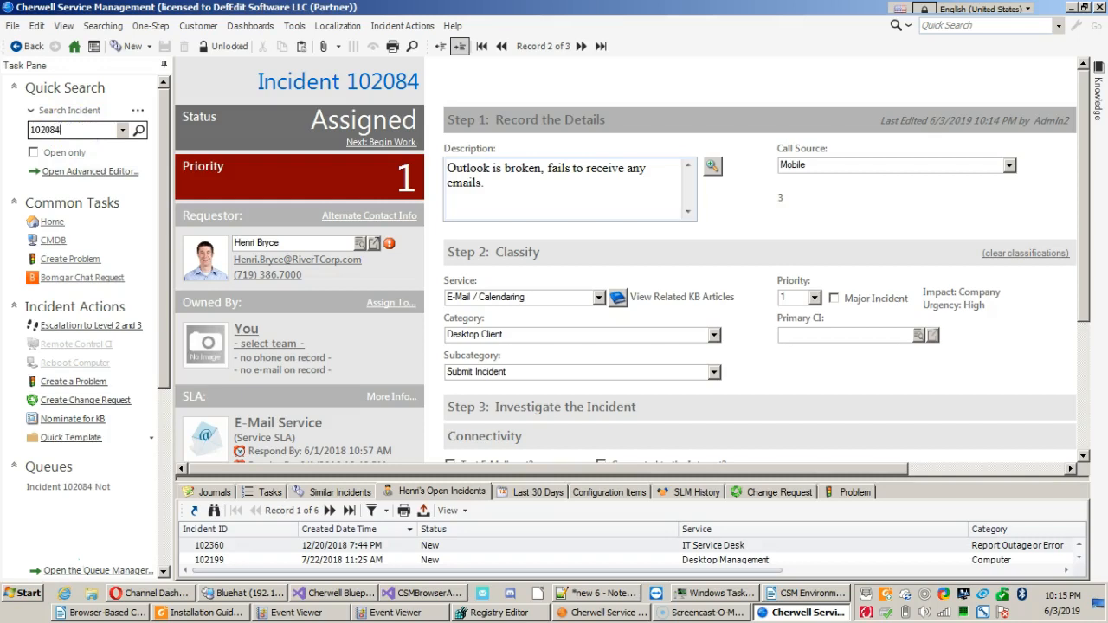
key("Return")
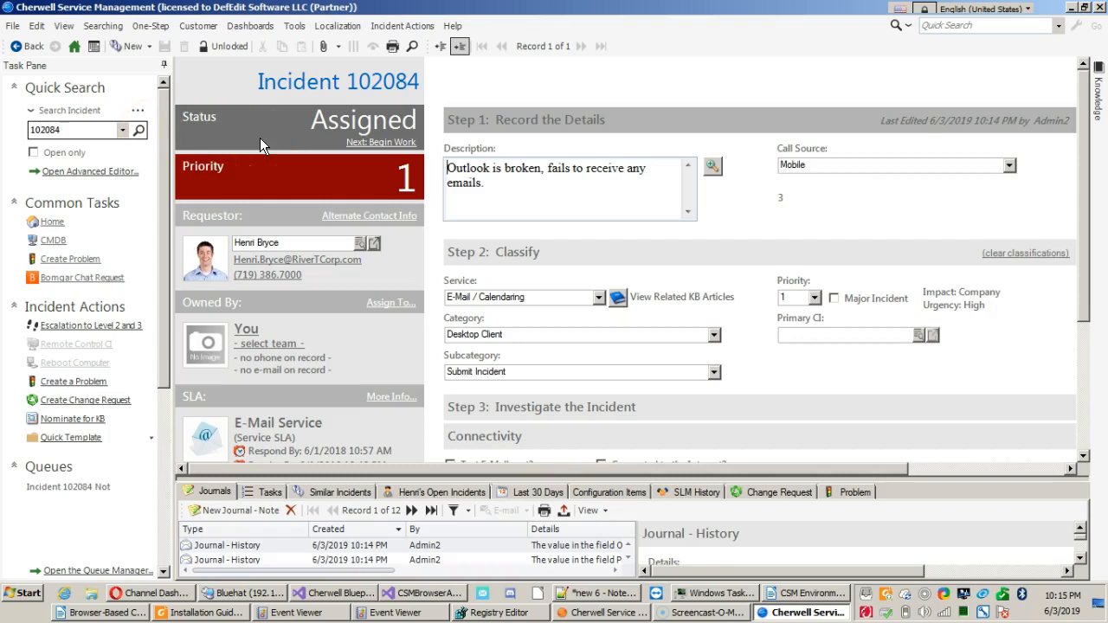
left_click(440, 46)
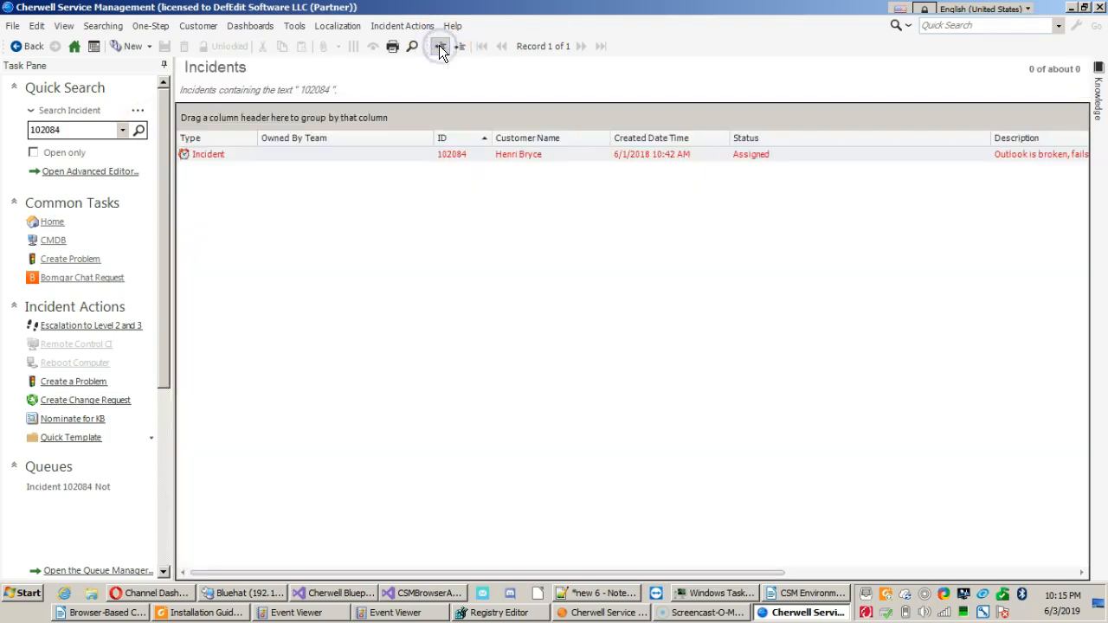
double_click(307, 155)
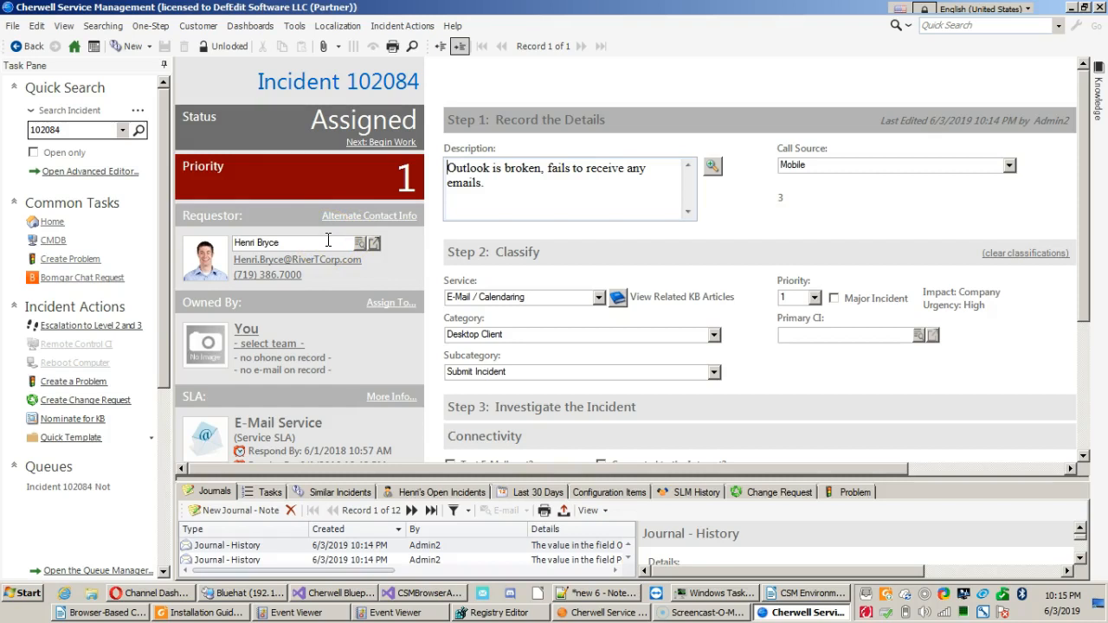
Switch the quick search to Customer and look up the requestor's employee record by first name.
left_click(73, 110)
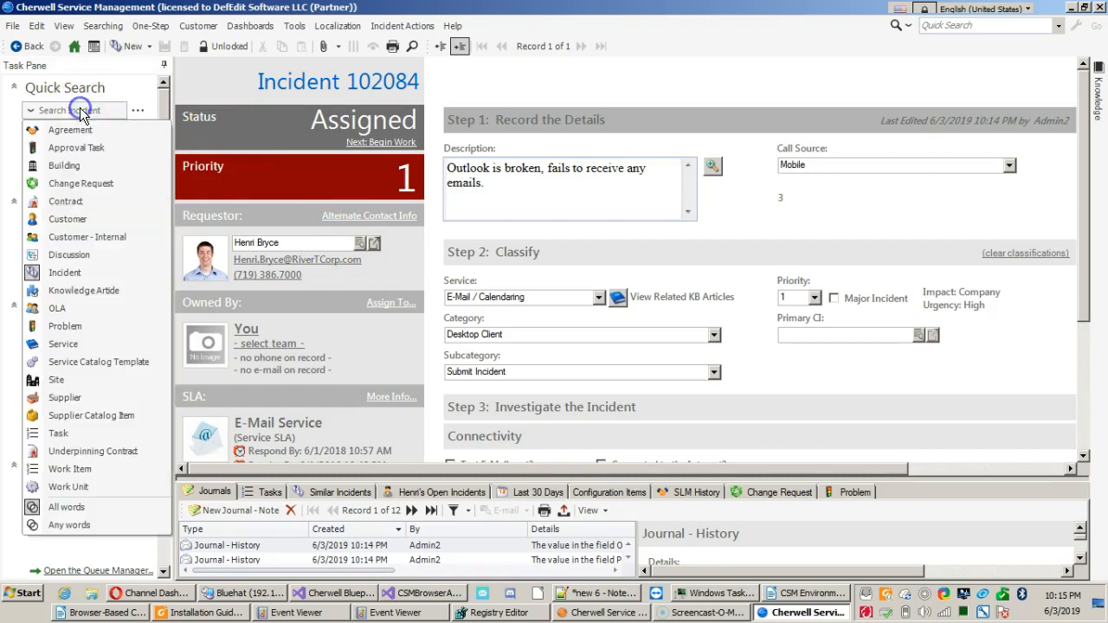
left_click(69, 219)
left_click(77, 130)
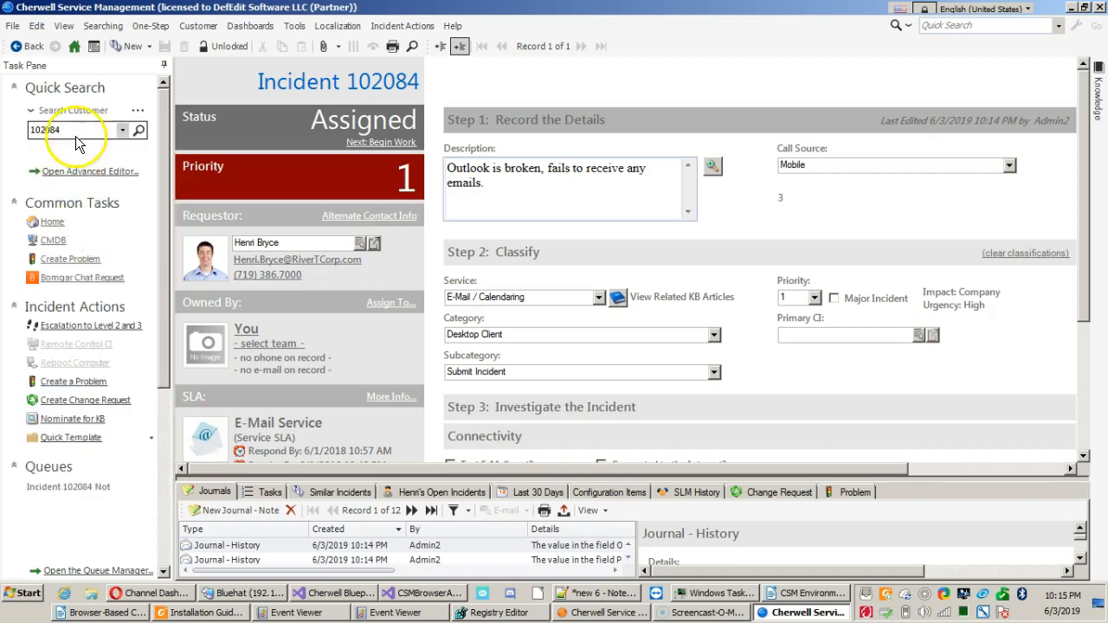
double_click(77, 130)
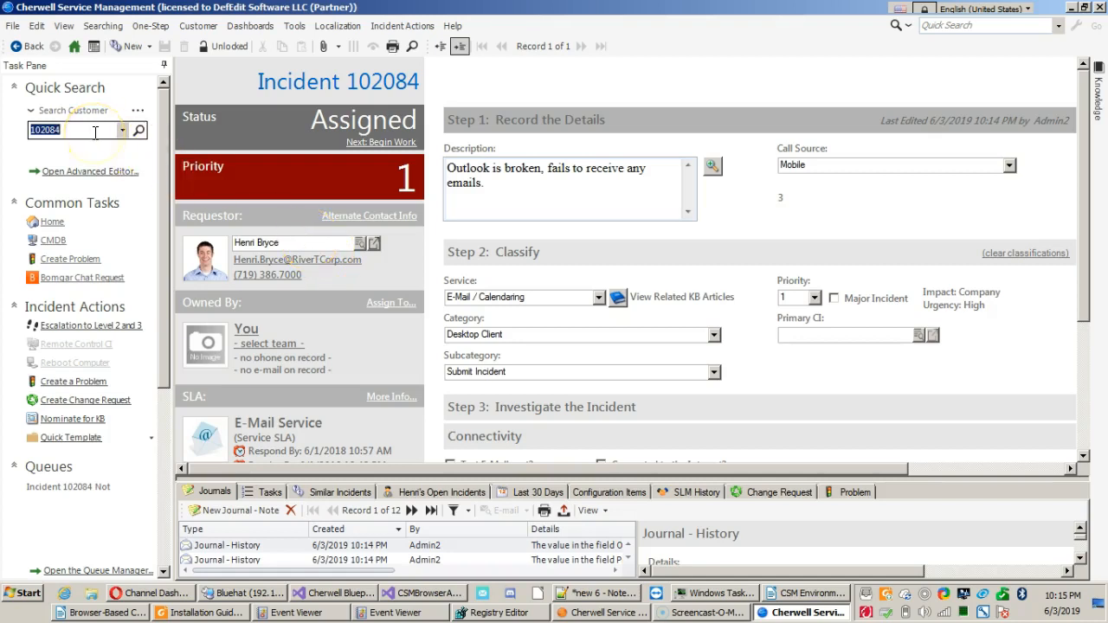
type("henri")
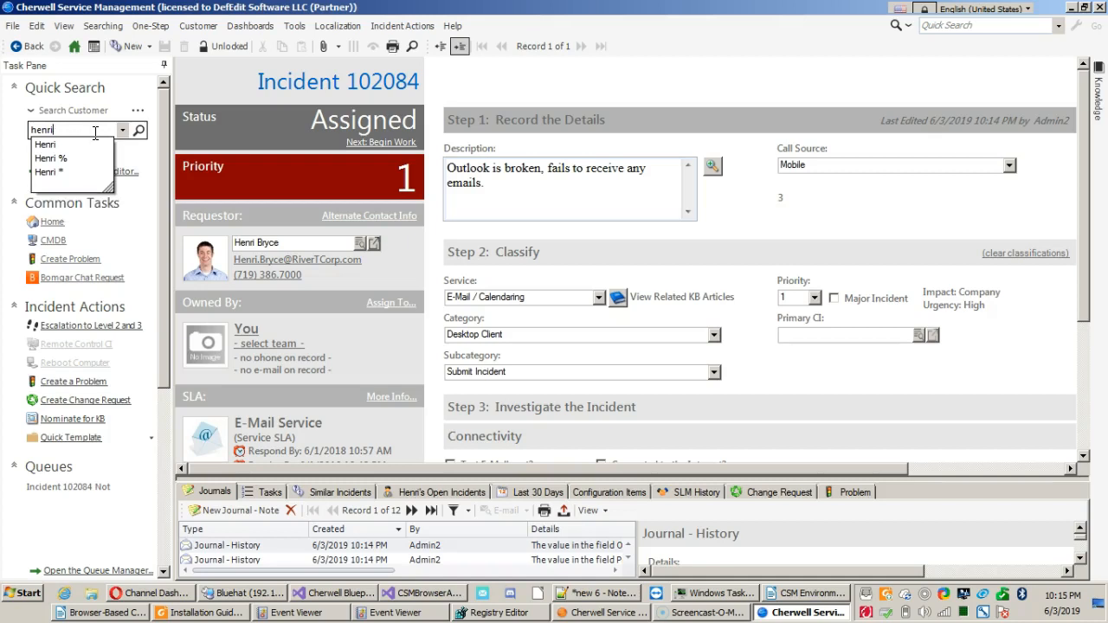
key("Down")
key("Return")
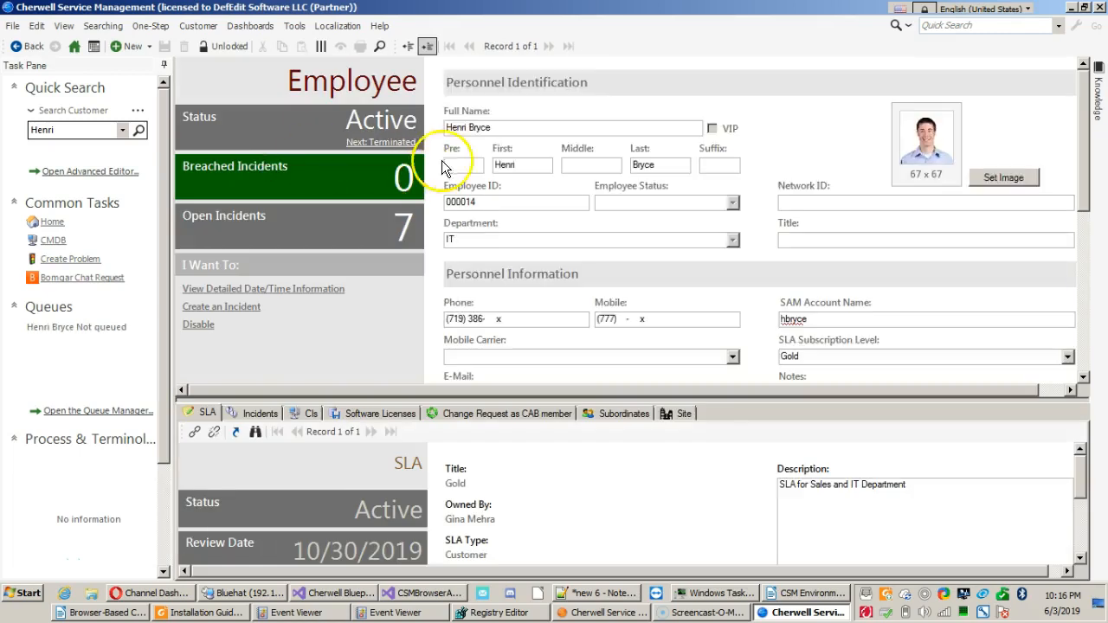
Examine the employee record's full name, employee ID, department, title, SAM account name and phone fields.
left_click_drag(528, 125, 426, 127)
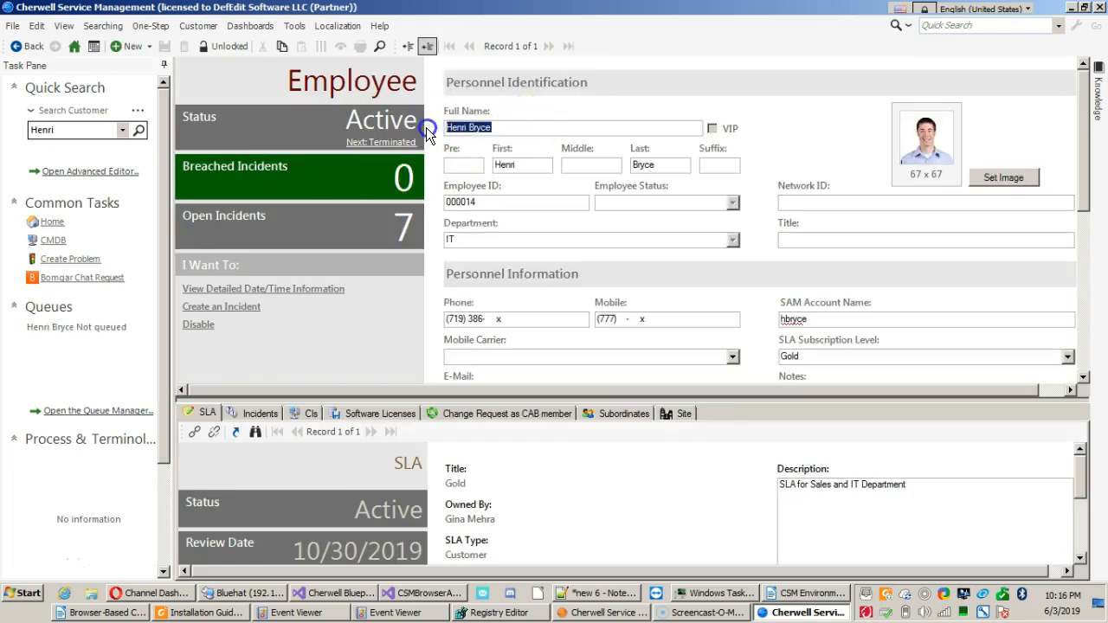
left_click(426, 200)
double_click(458, 202)
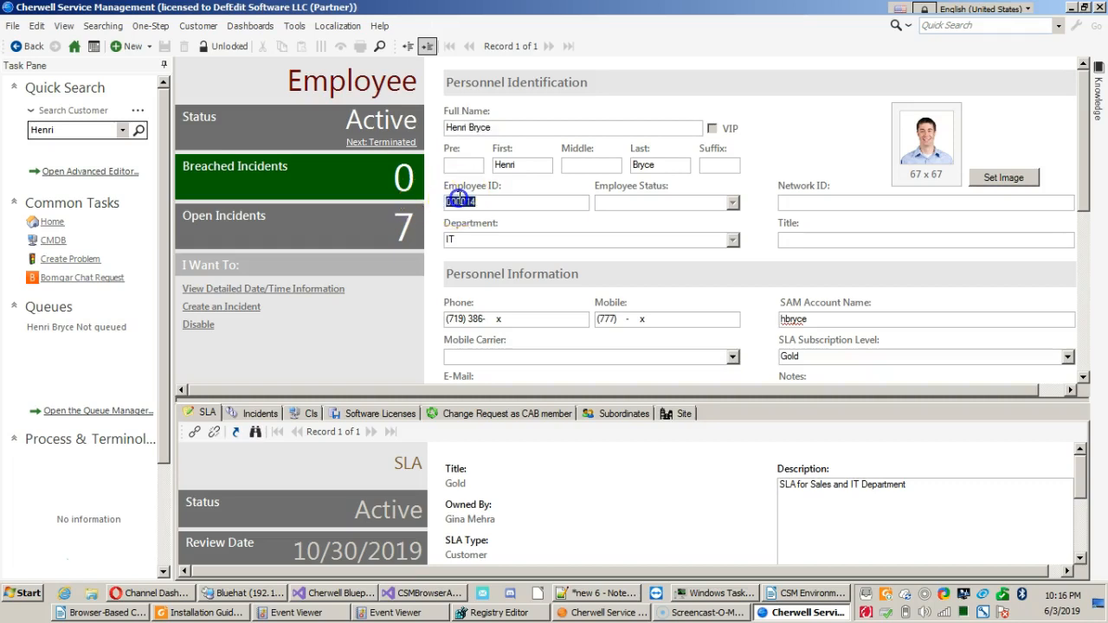
double_click(481, 240)
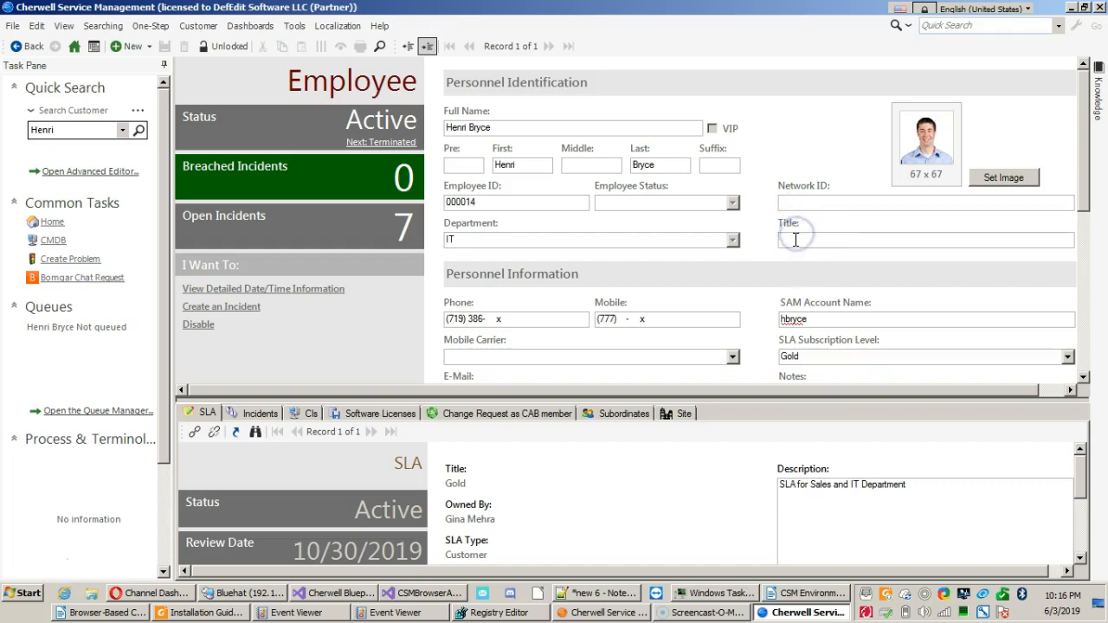
scroll(761, 289, "down", 1)
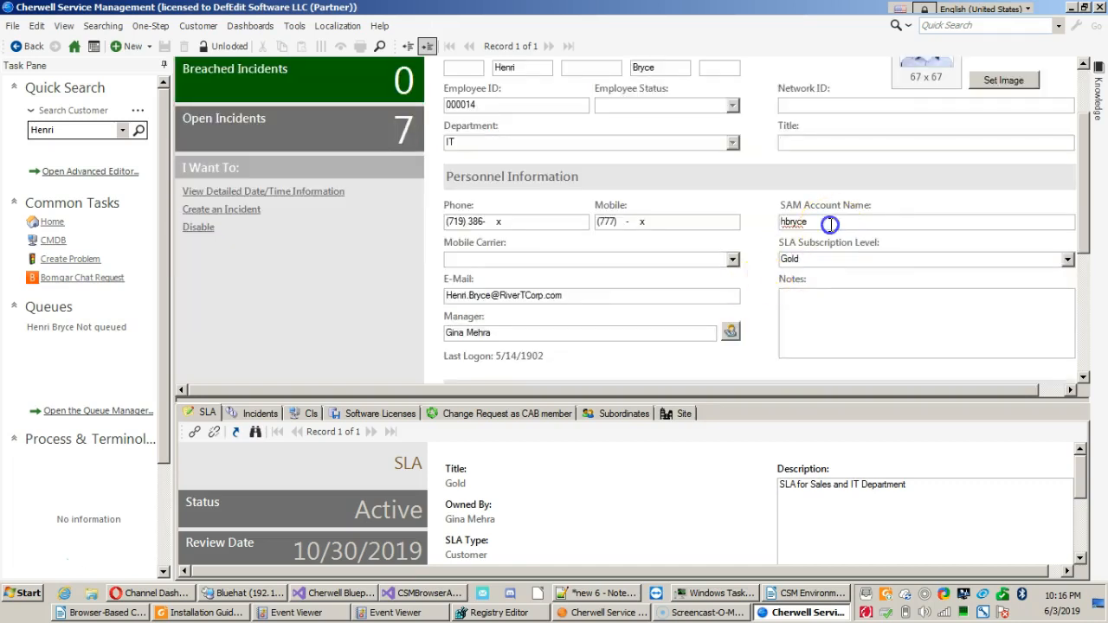
left_click(786, 222)
left_click(528, 218)
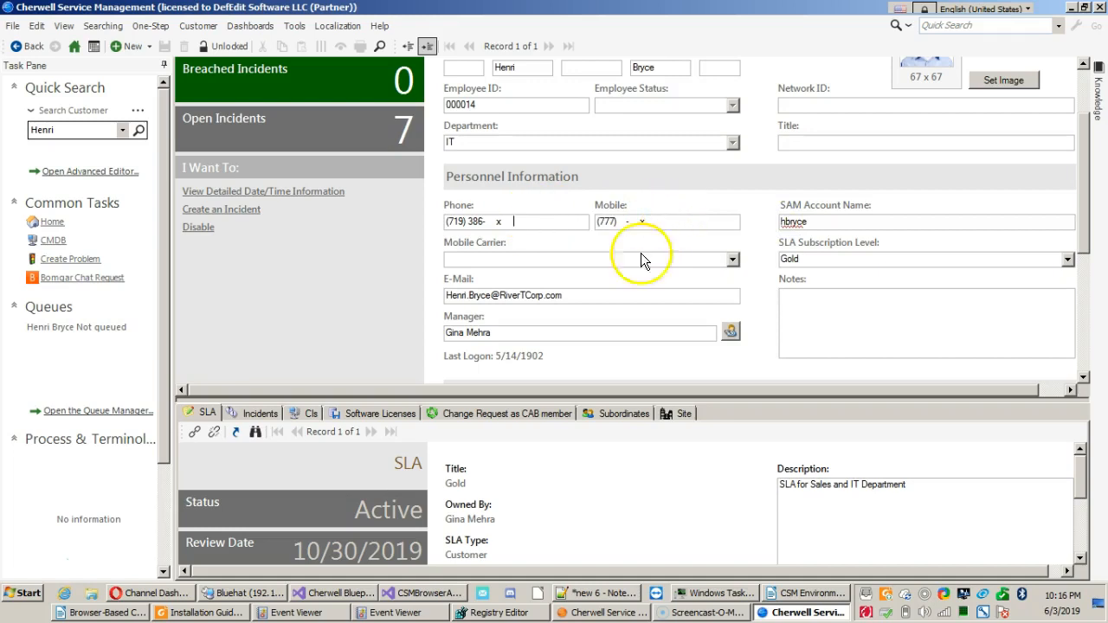
Check the employee's e-mail and manager fields and show the employee's linked incidents in an enlarged related-records list.
left_click(574, 296)
left_click(575, 332)
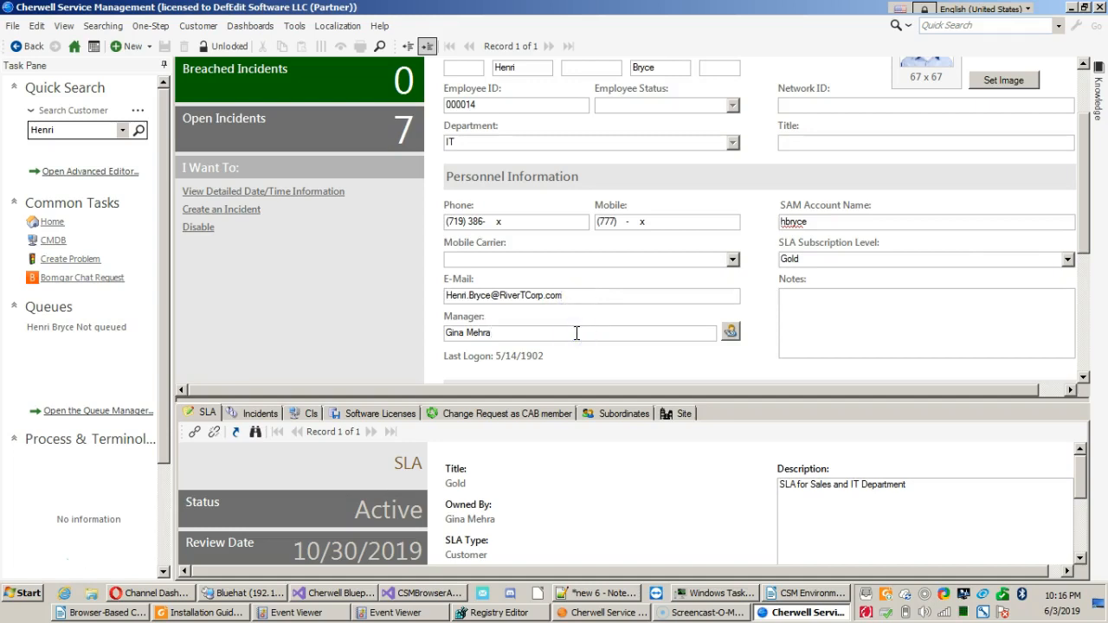
left_click(245, 413)
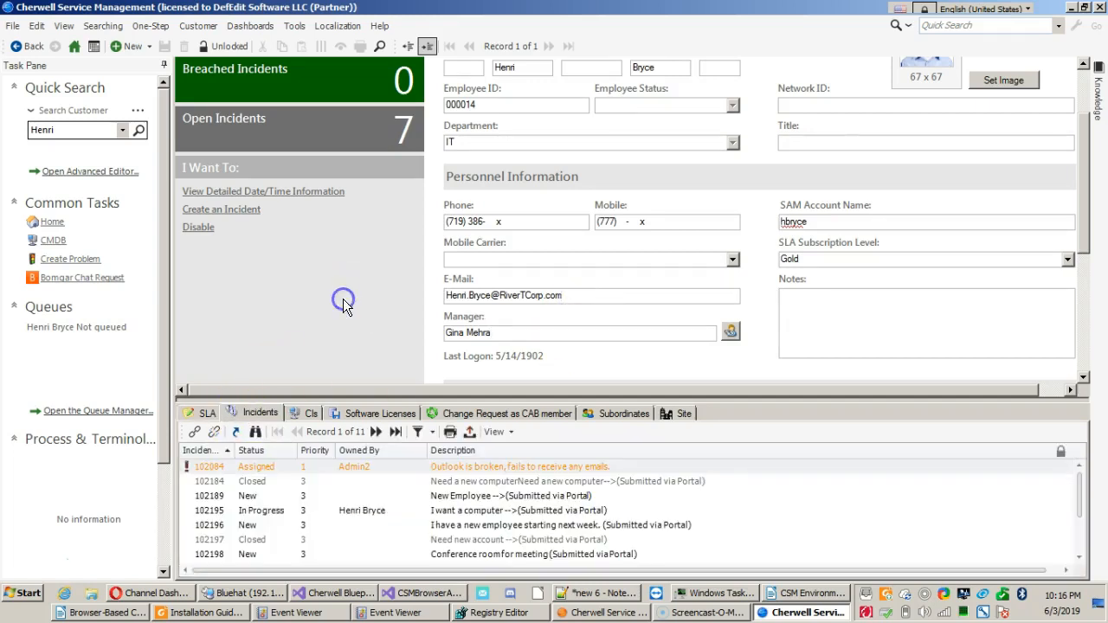
scroll(342, 300, "up", 2)
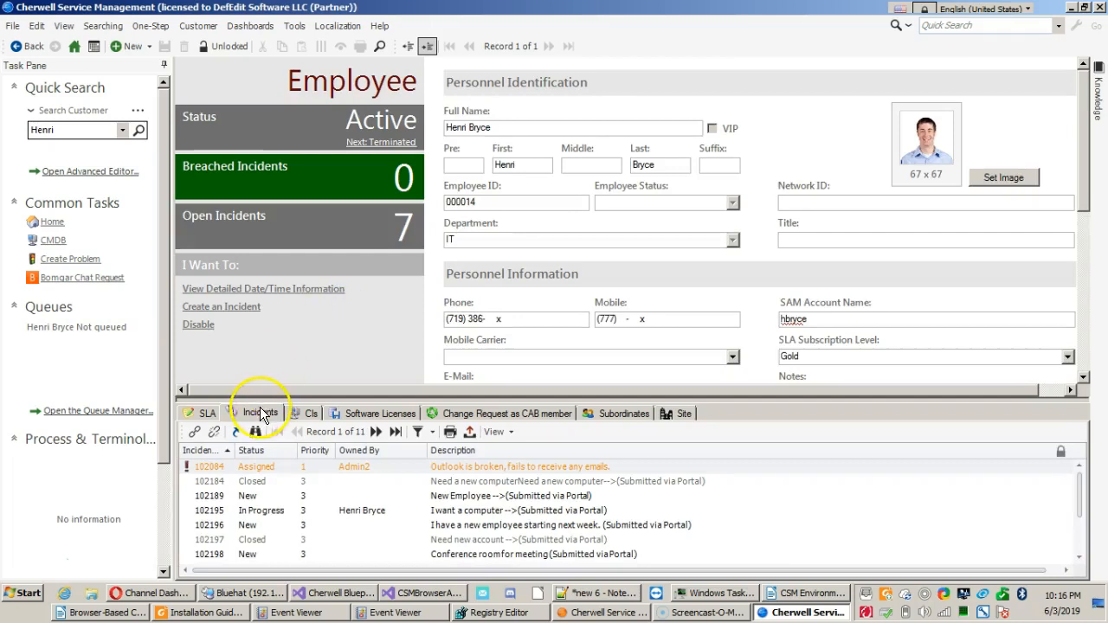
left_click_drag(257, 397, 298, 264)
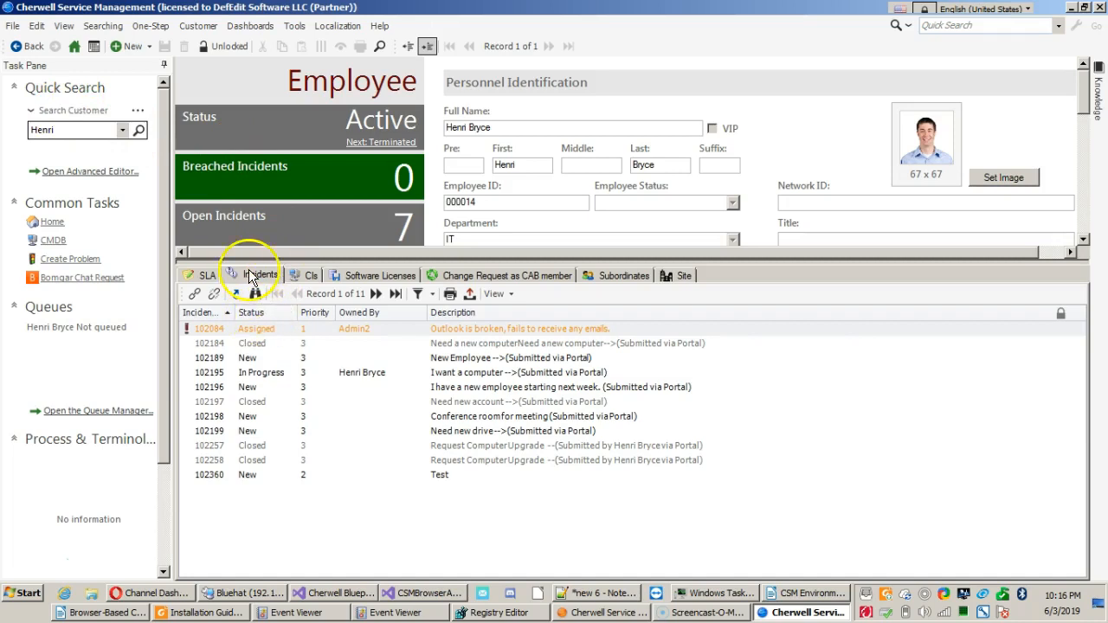
Compare the statuses of the employee's linked incidents 102084, 102184 and 102196.
left_click(251, 339)
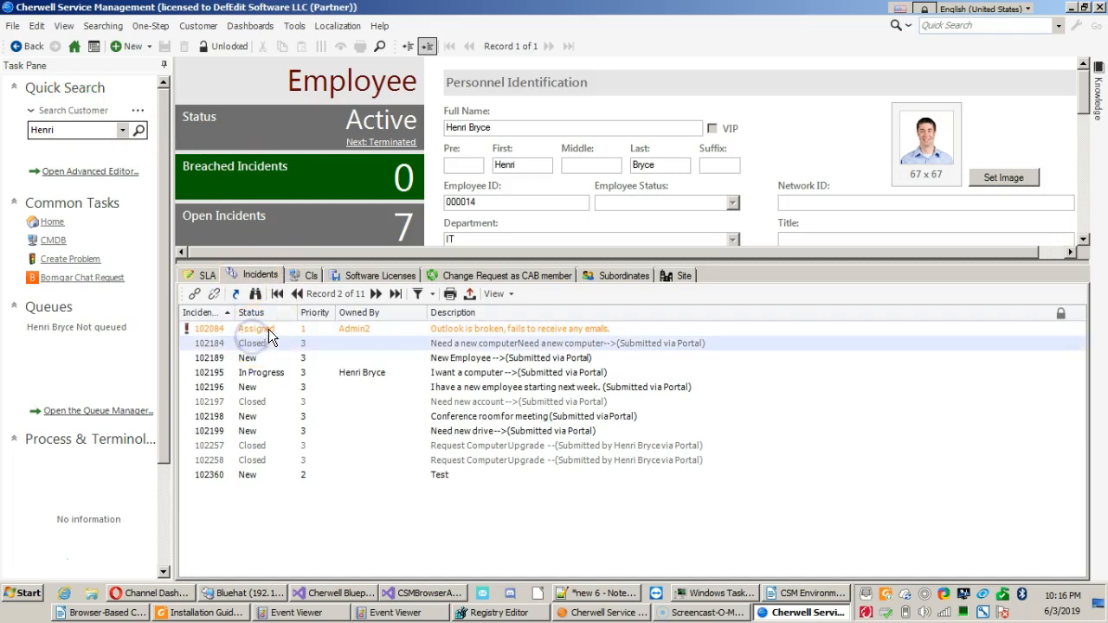
left_click(269, 329)
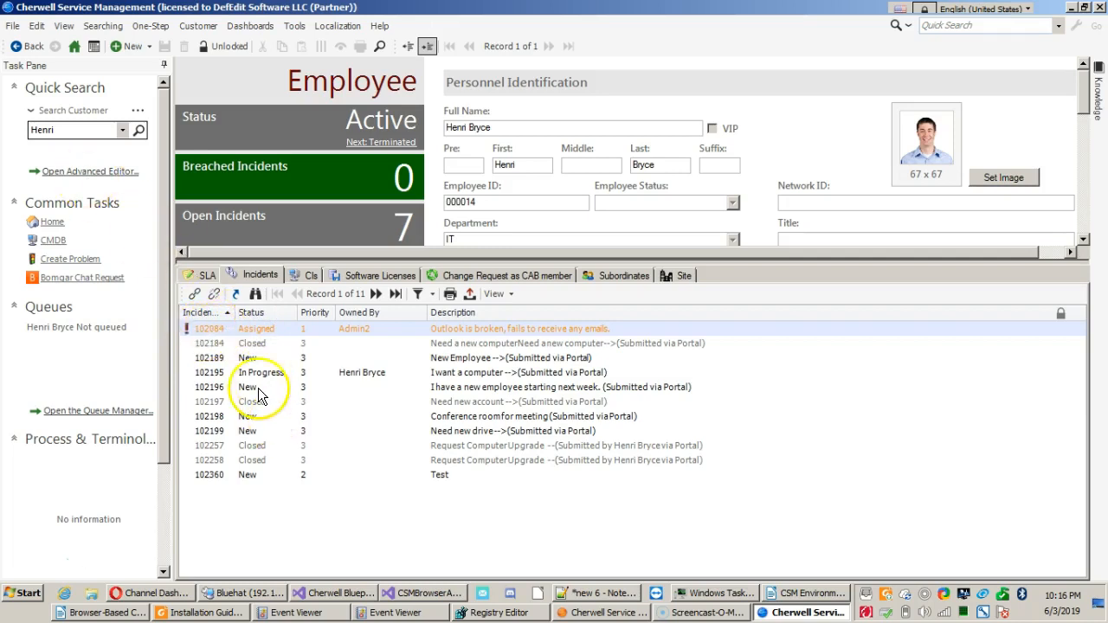
left_click(229, 343)
left_click(242, 388)
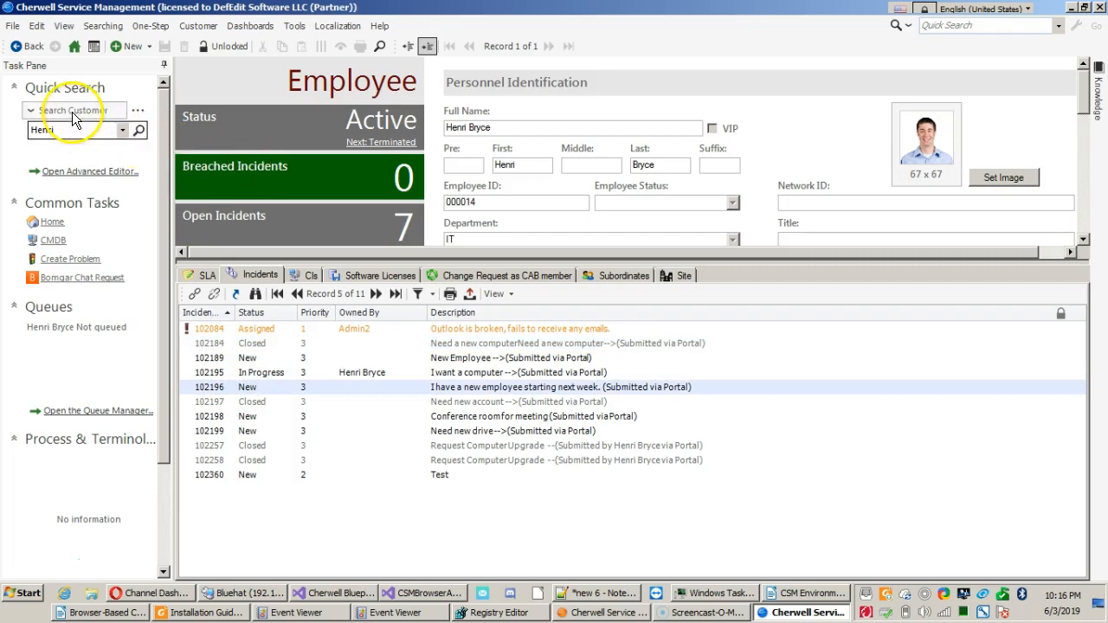
Preview incident 102084 from the employee's linked incidents, examine its details full-screen and close the preview.
left_click(236, 329)
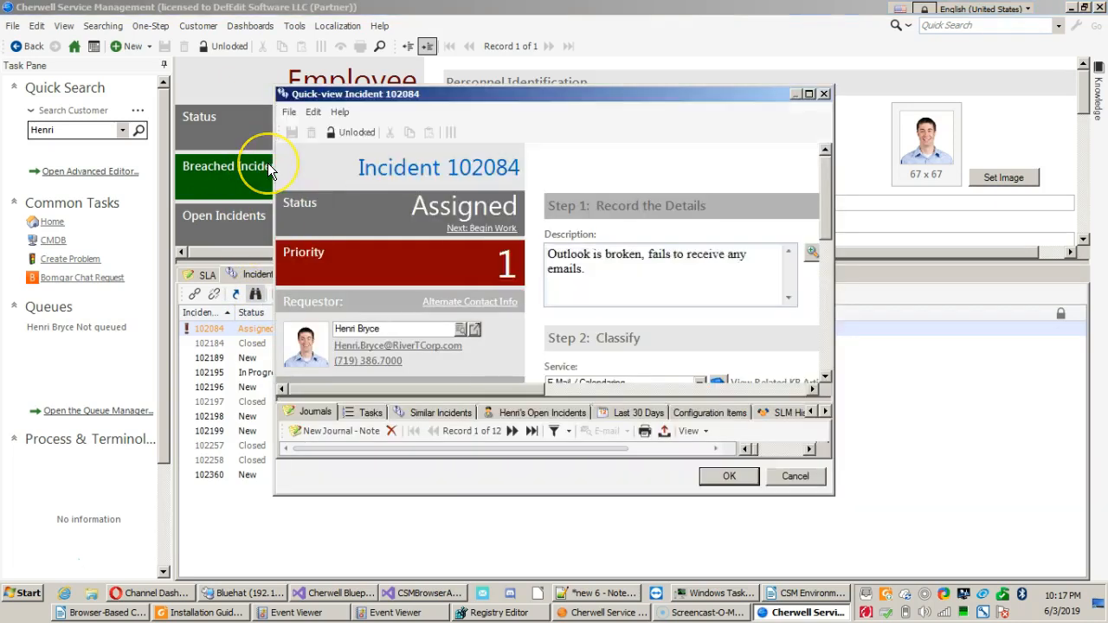
scroll(480, 186, "down", 3)
scroll(482, 192, "down", 3)
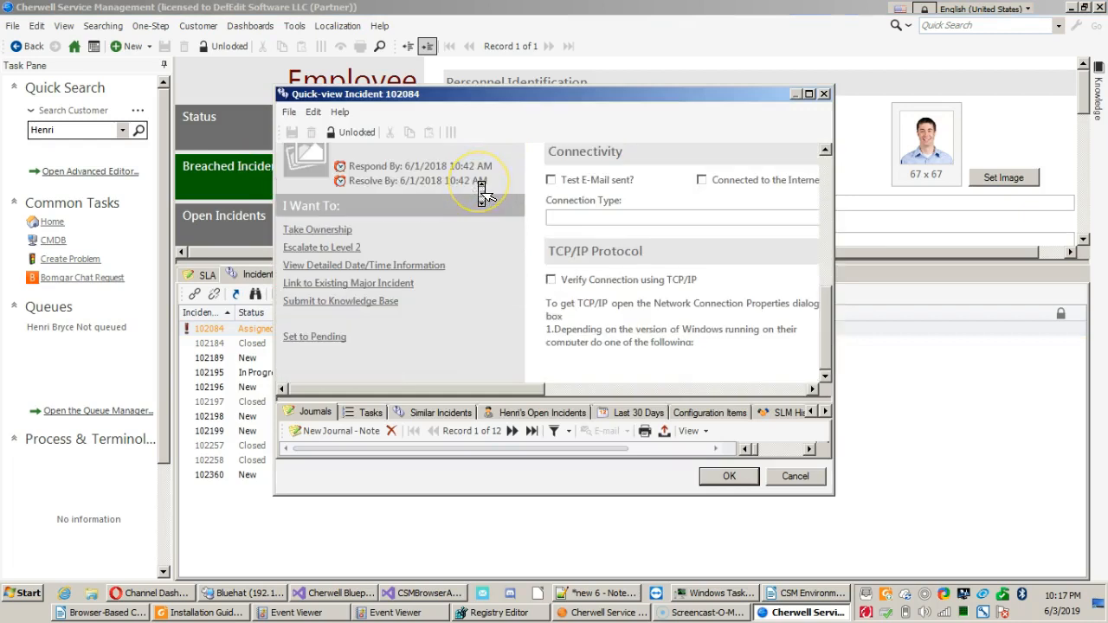
scroll(482, 192, "up", 10)
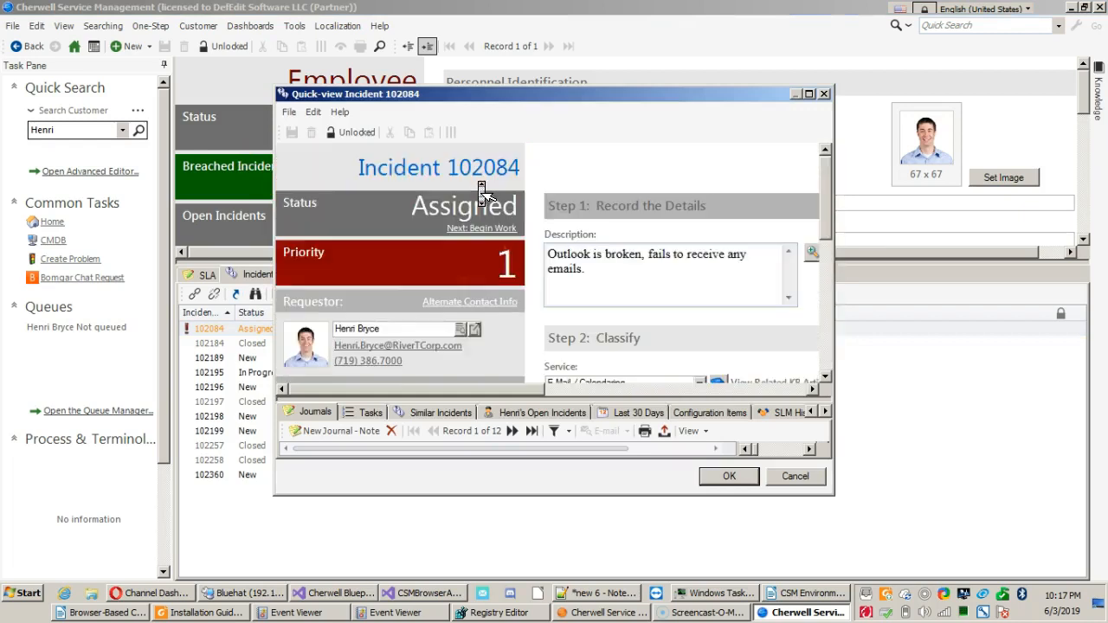
left_click(810, 93)
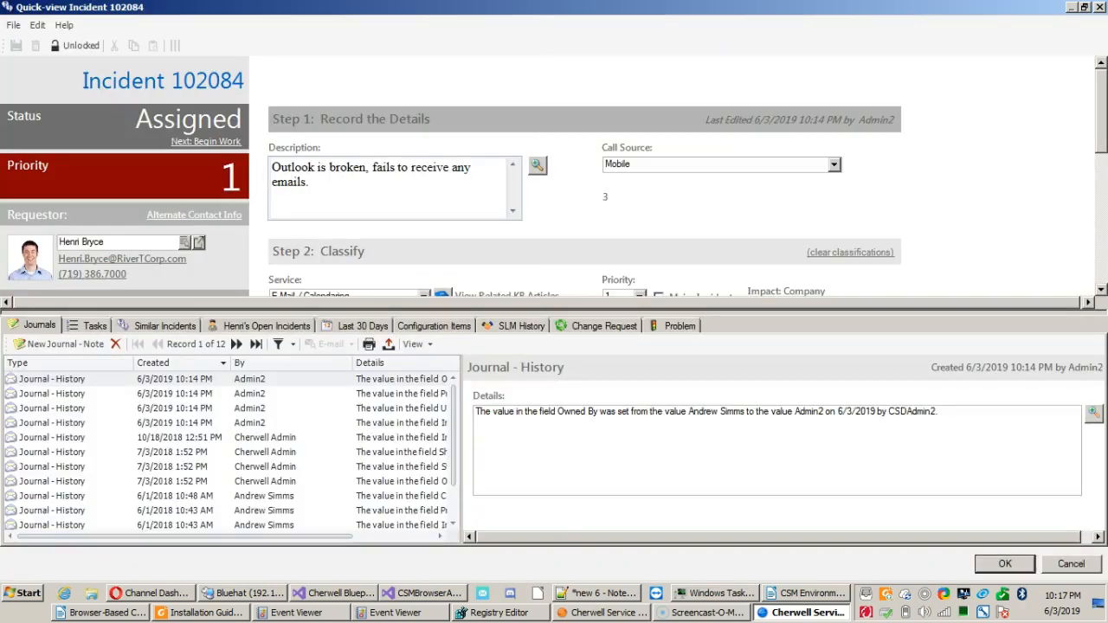
left_click(1100, 6)
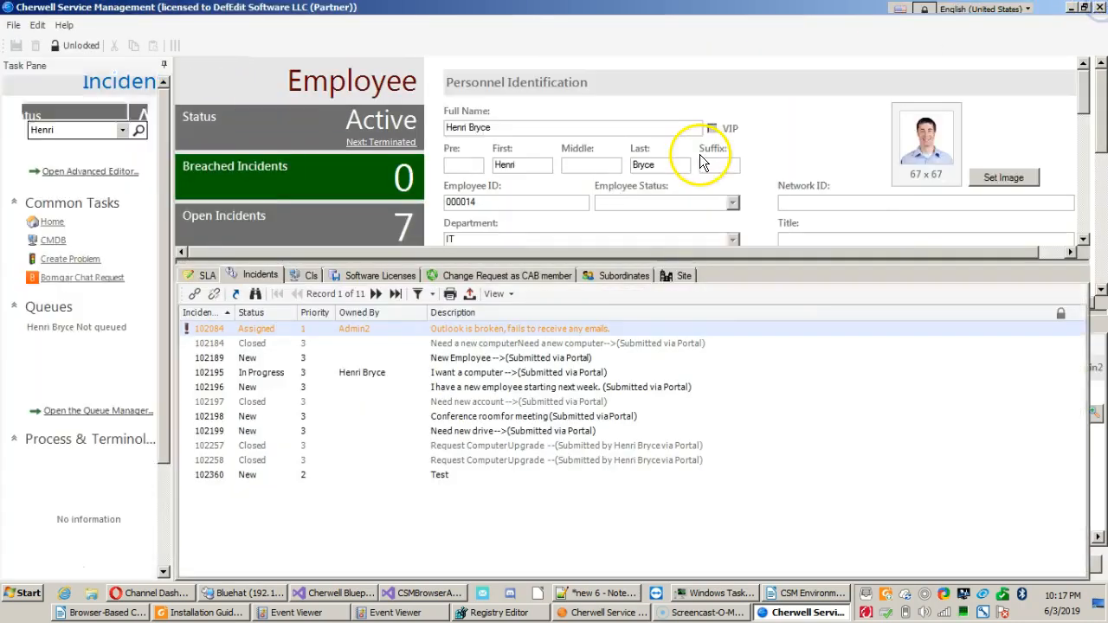
Go to the full record of incident 102084 and look up its requestor in the Contact Manager without changing the selection.
left_click(238, 299)
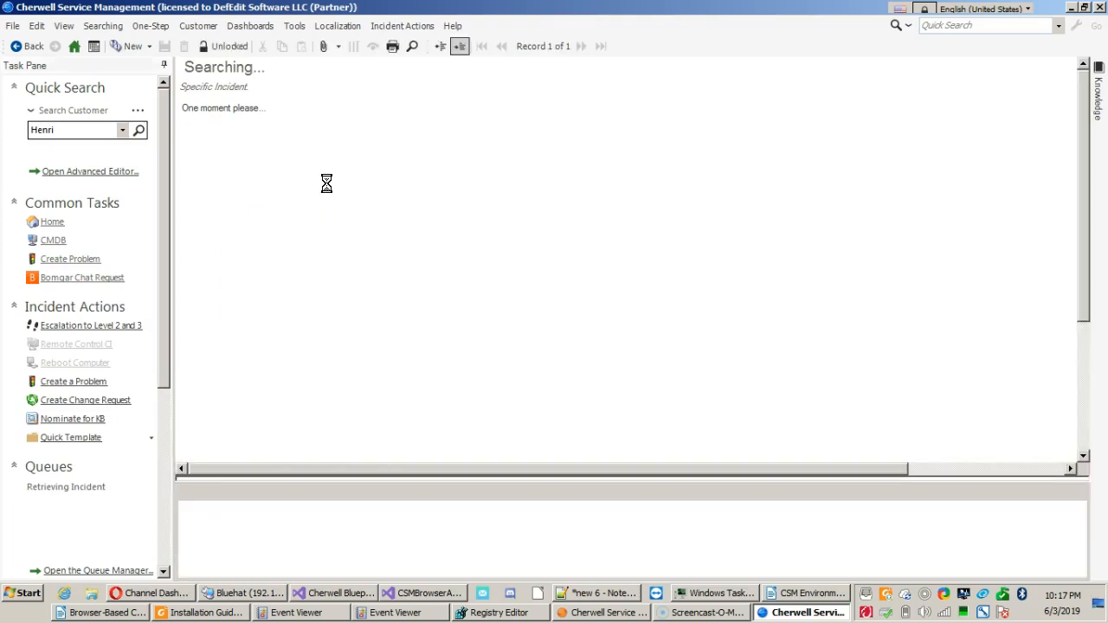
left_click(337, 149)
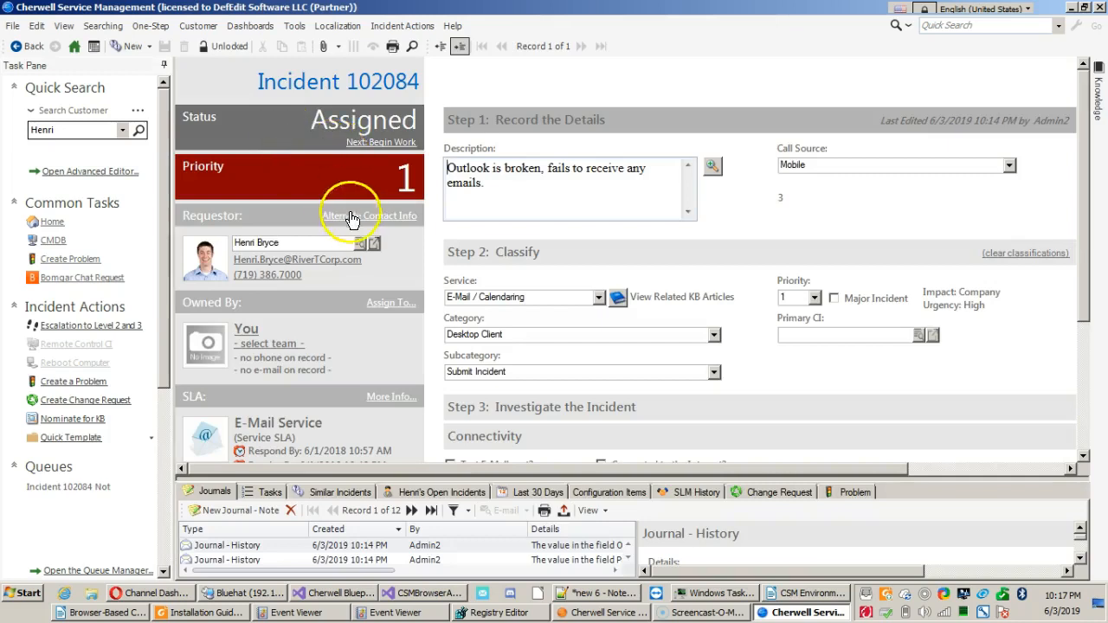
left_click(362, 245)
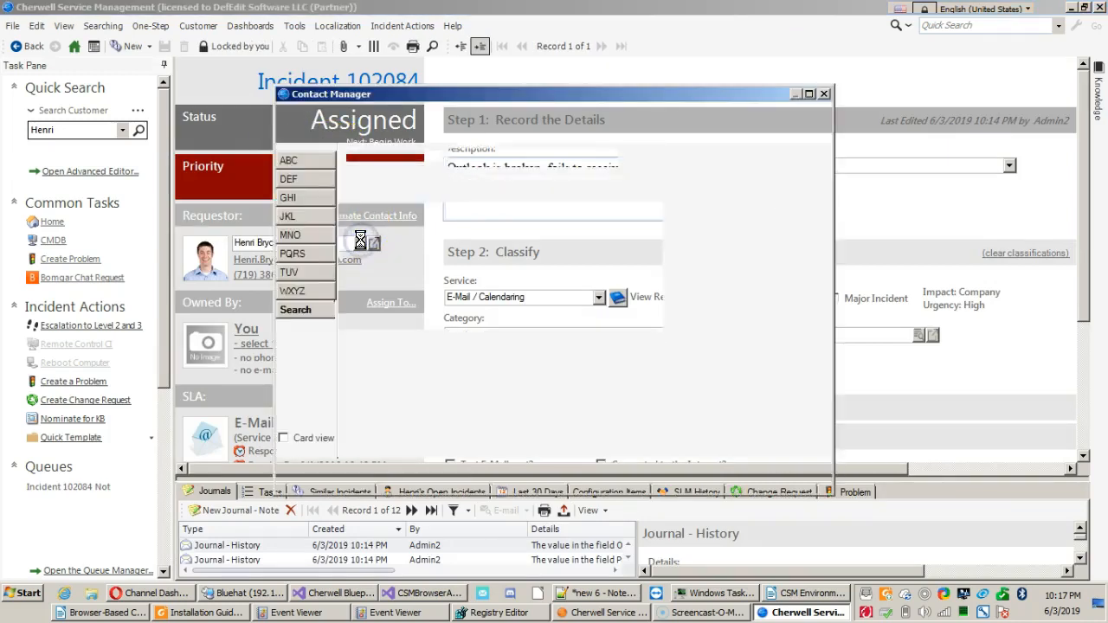
double_click(444, 95)
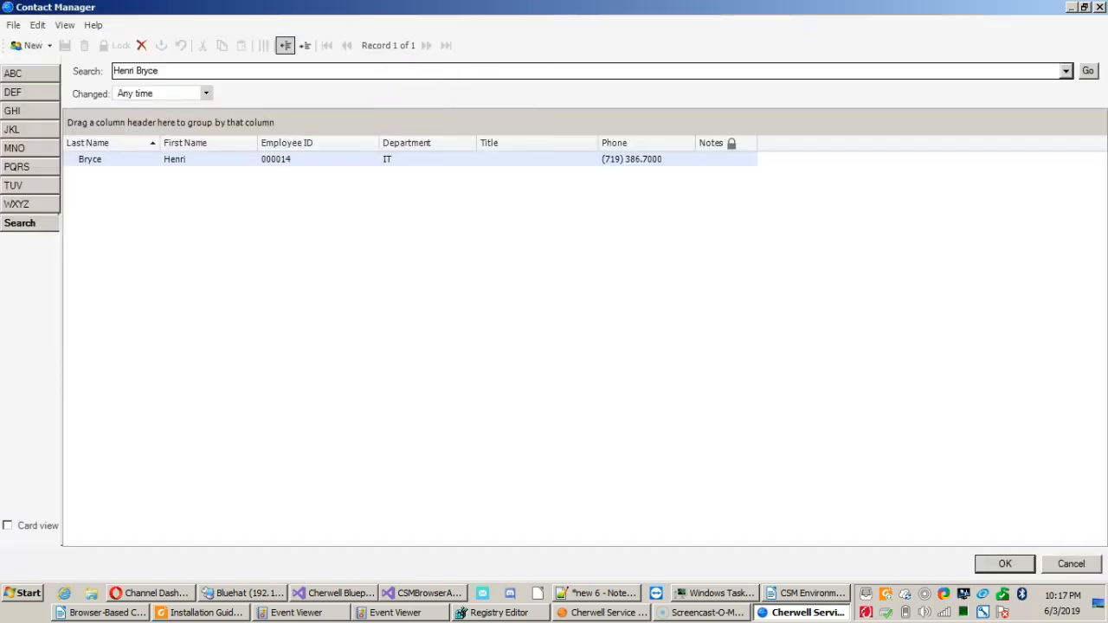
left_click(1100, 7)
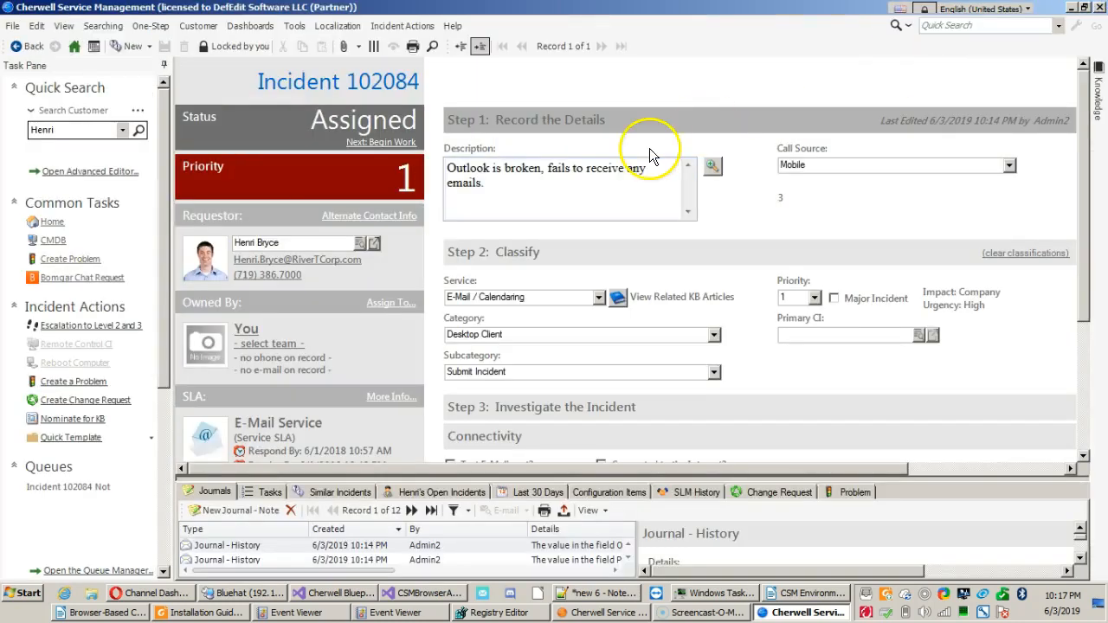
View the requestor's employee record from the incident full-screen, list the linked incidents and close the view.
left_click(373, 245)
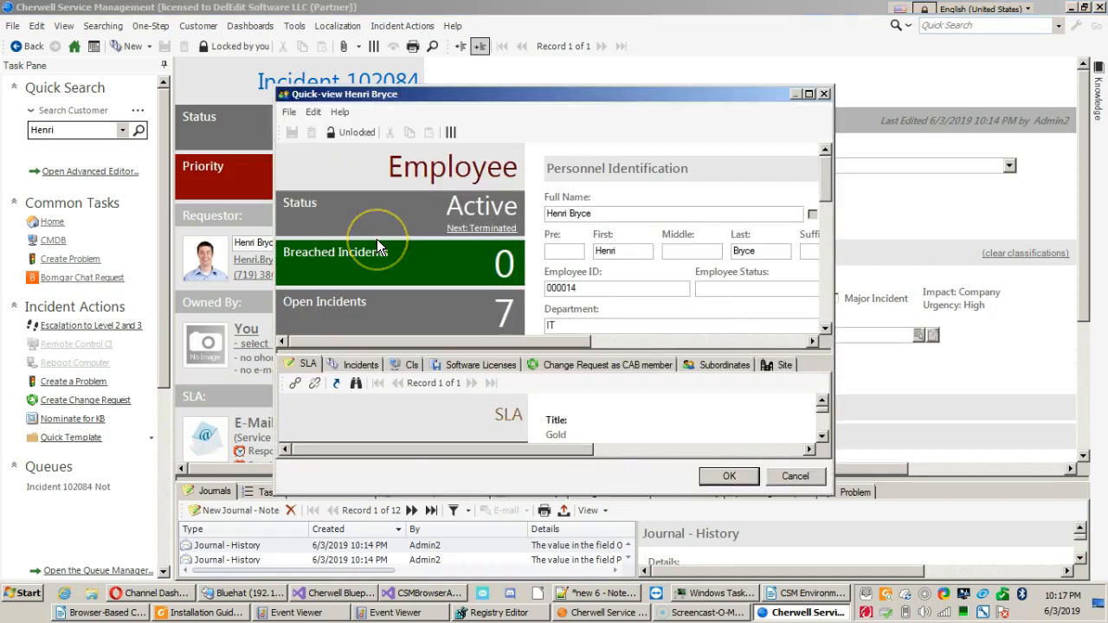
left_click(508, 93)
double_click(507, 93)
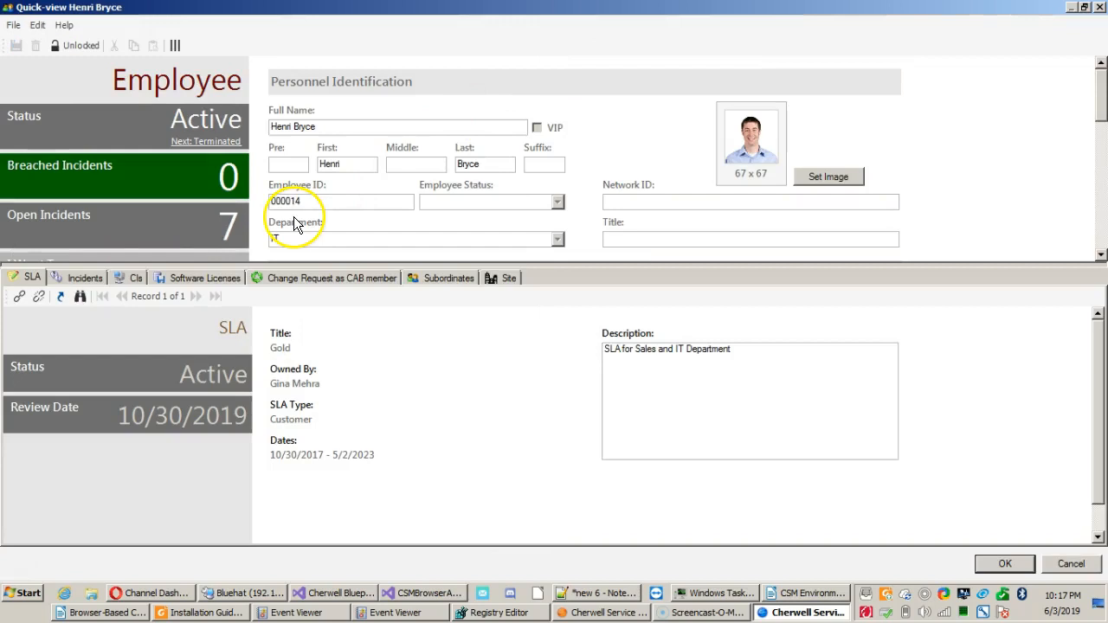
left_click(87, 277)
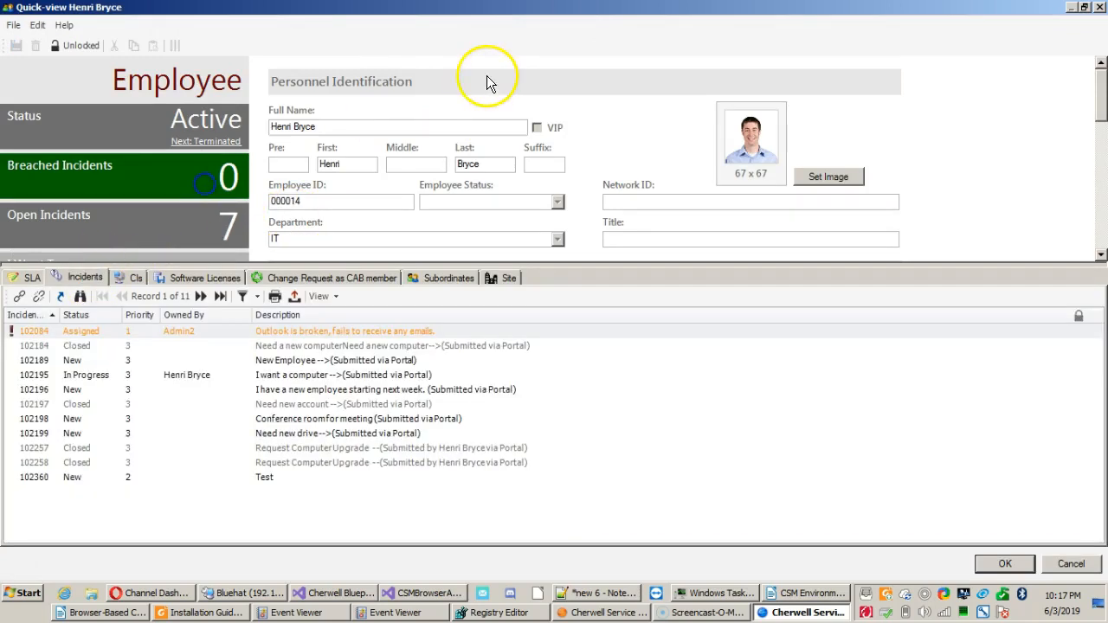
left_click(1100, 8)
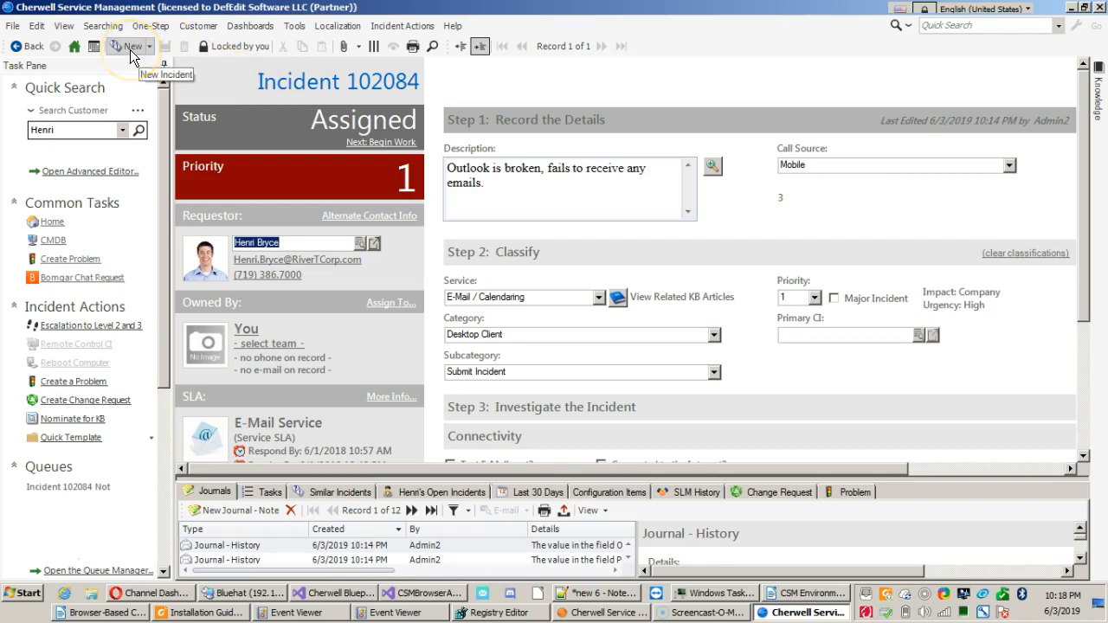
Reopen the requestor's record from the incident, highlight linked incident 102189 and return to incident 102084.
left_click(379, 245)
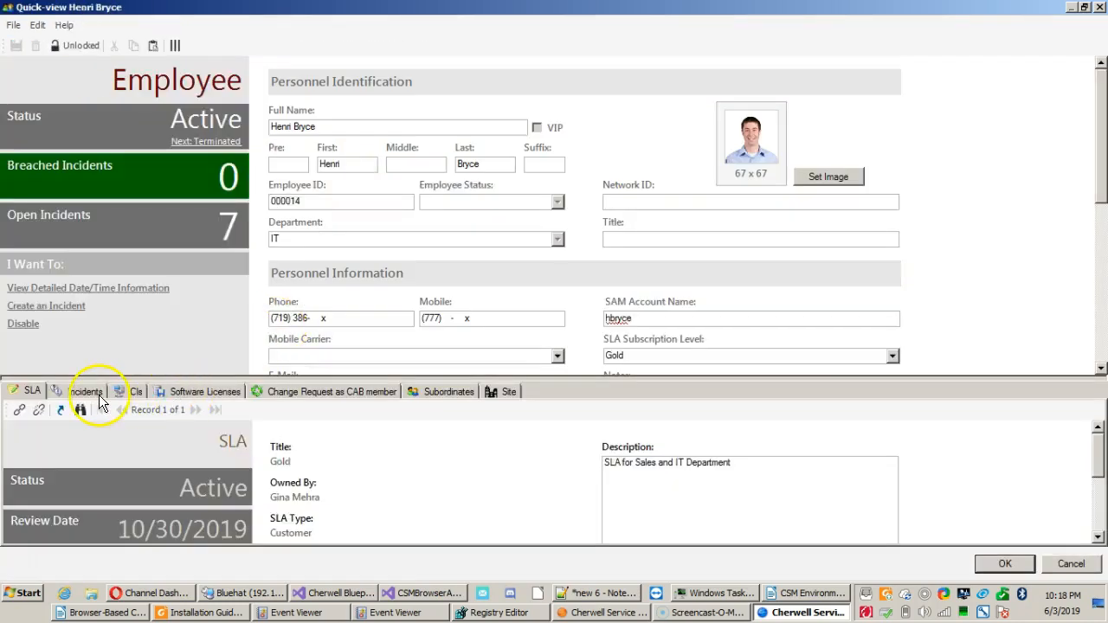
left_click(99, 395)
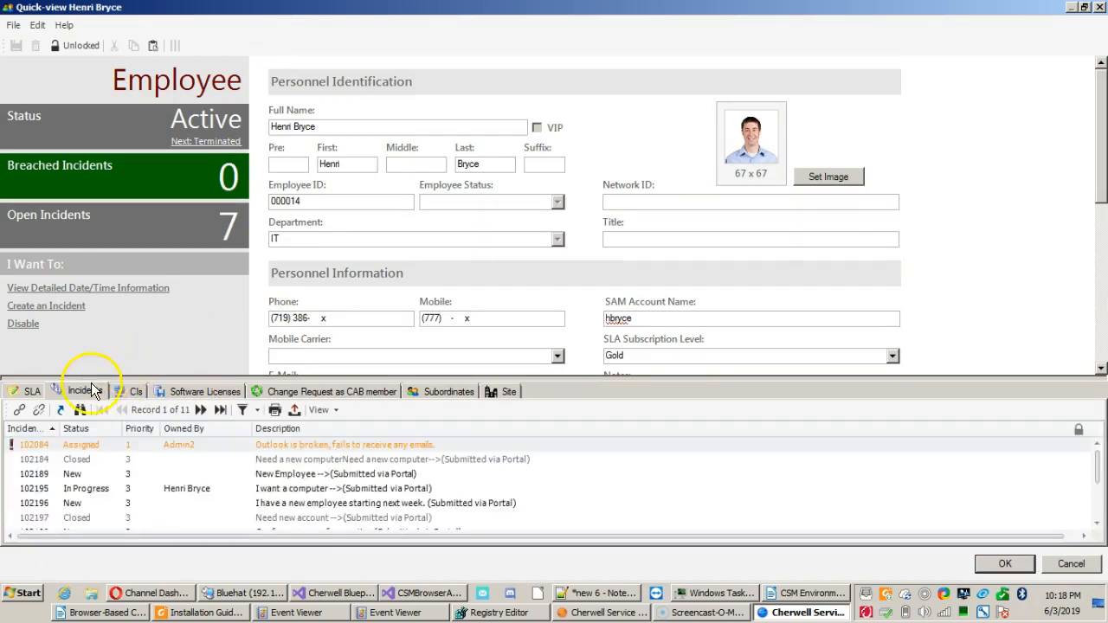
left_click(78, 478)
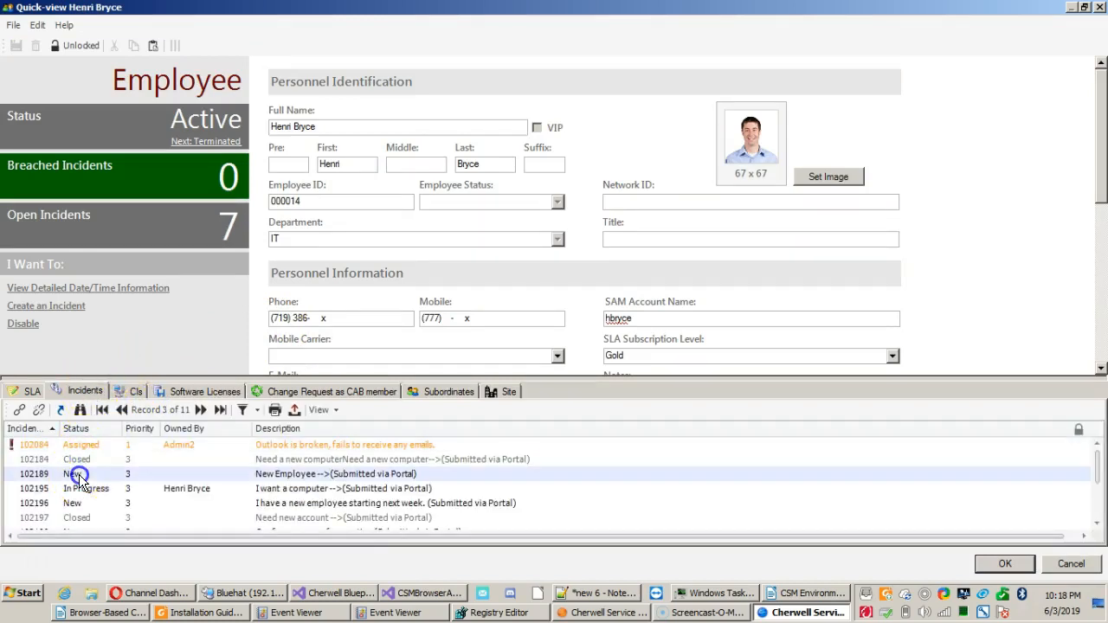
left_click(1099, 7)
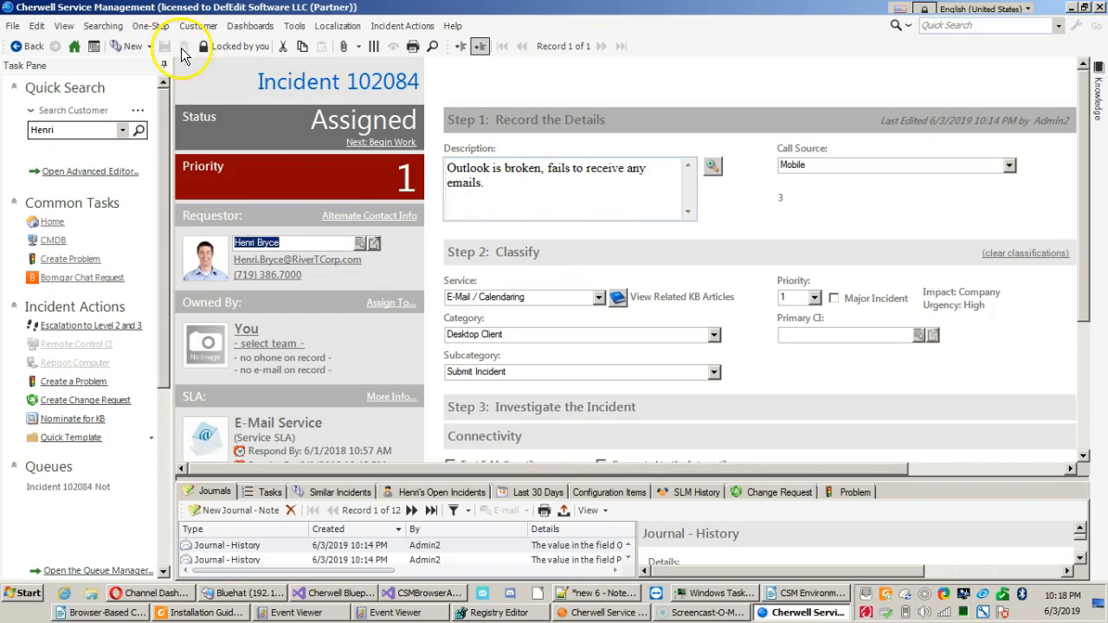
Add trailing space to the description of incident 102084 and save the record.
left_click(539, 198)
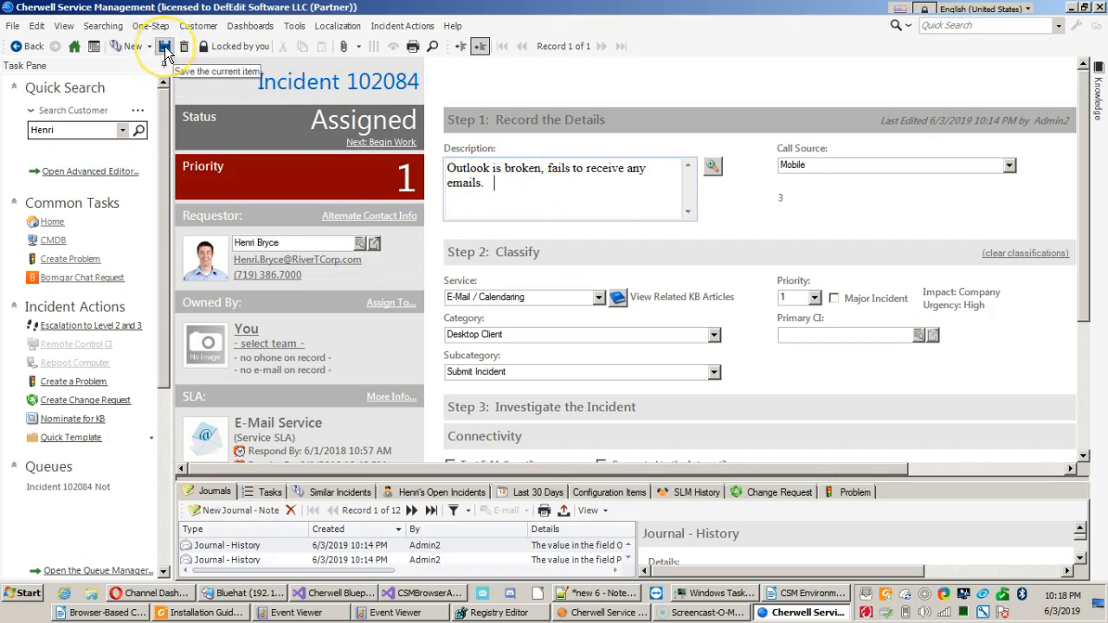
left_click(164, 51)
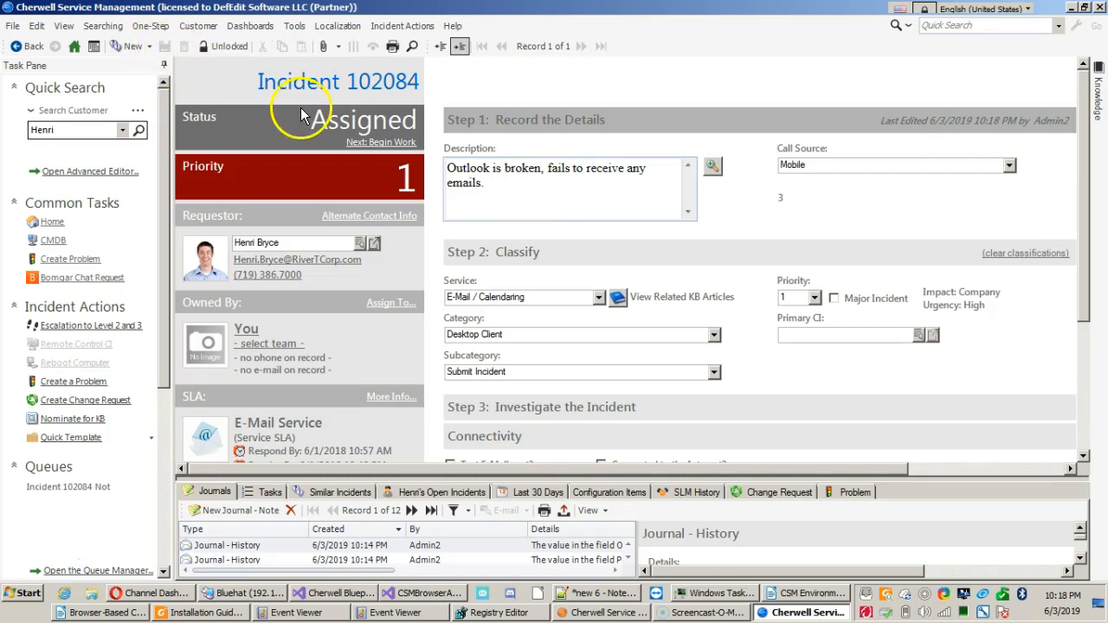
Extend the description's trailing space, cancel an attempt to leave for the home page at the save prompt, and save the incident.
left_click(552, 194)
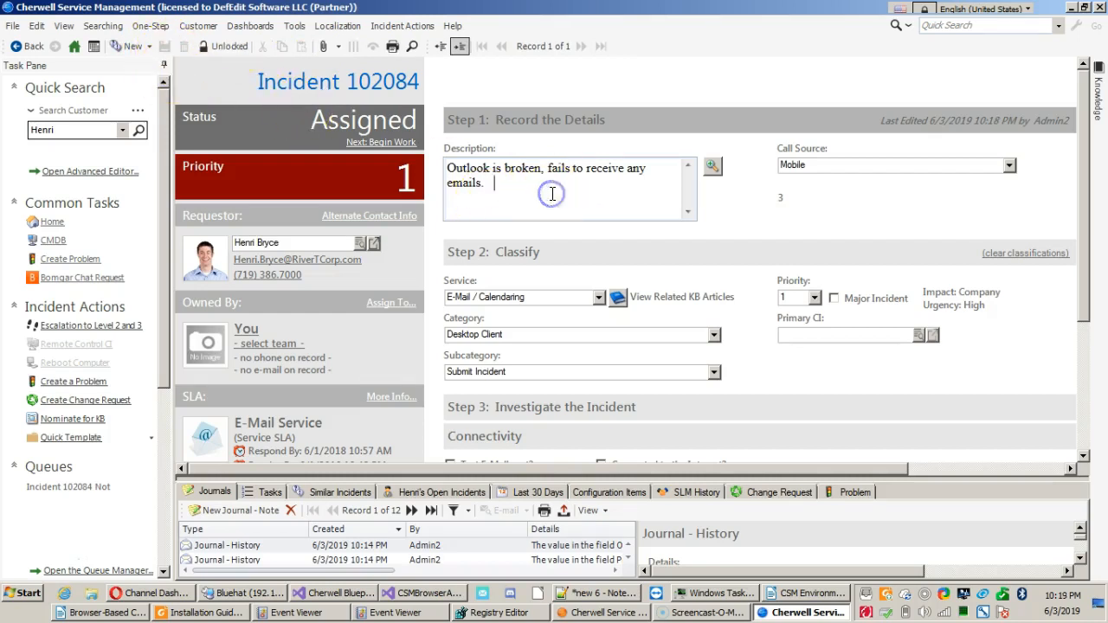
left_click(72, 49)
left_click(416, 266)
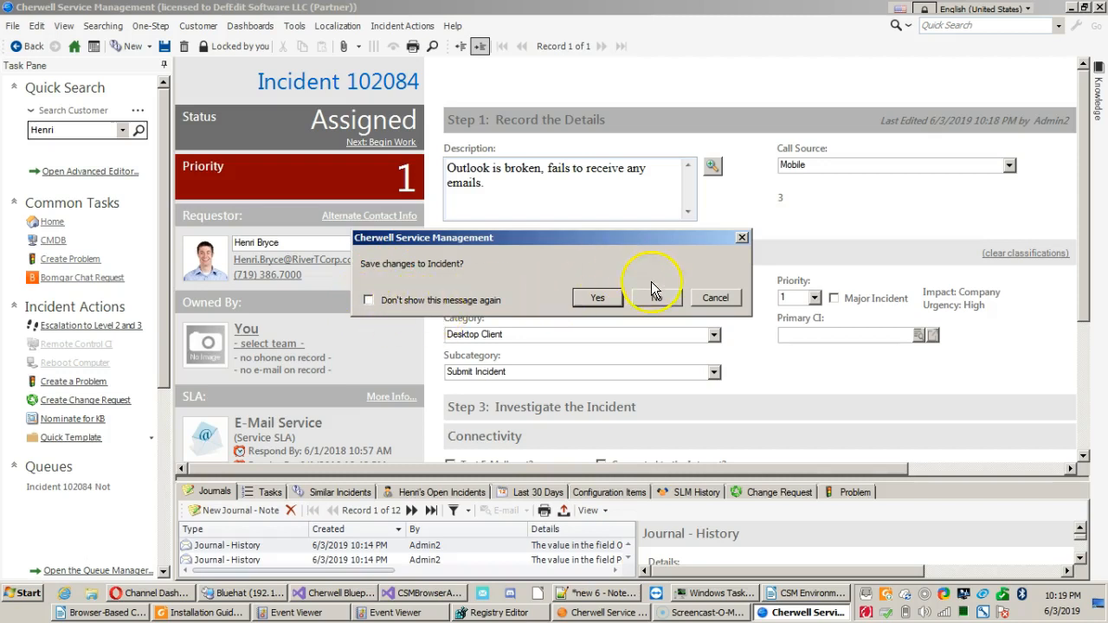
left_click(728, 300)
left_click(368, 156)
left_click(528, 184)
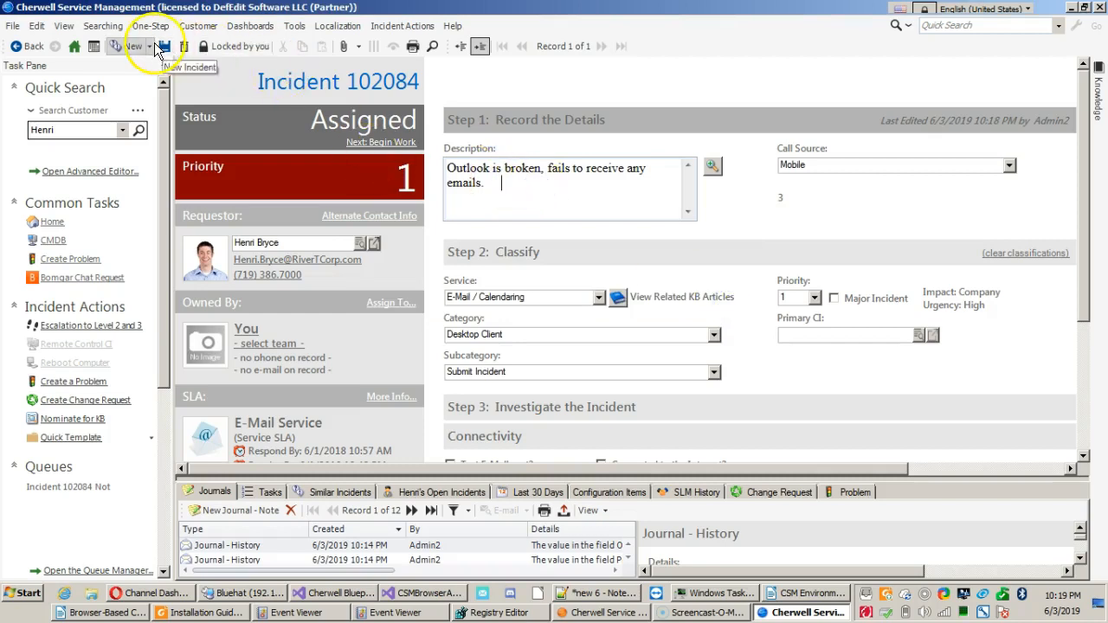
left_click(162, 48)
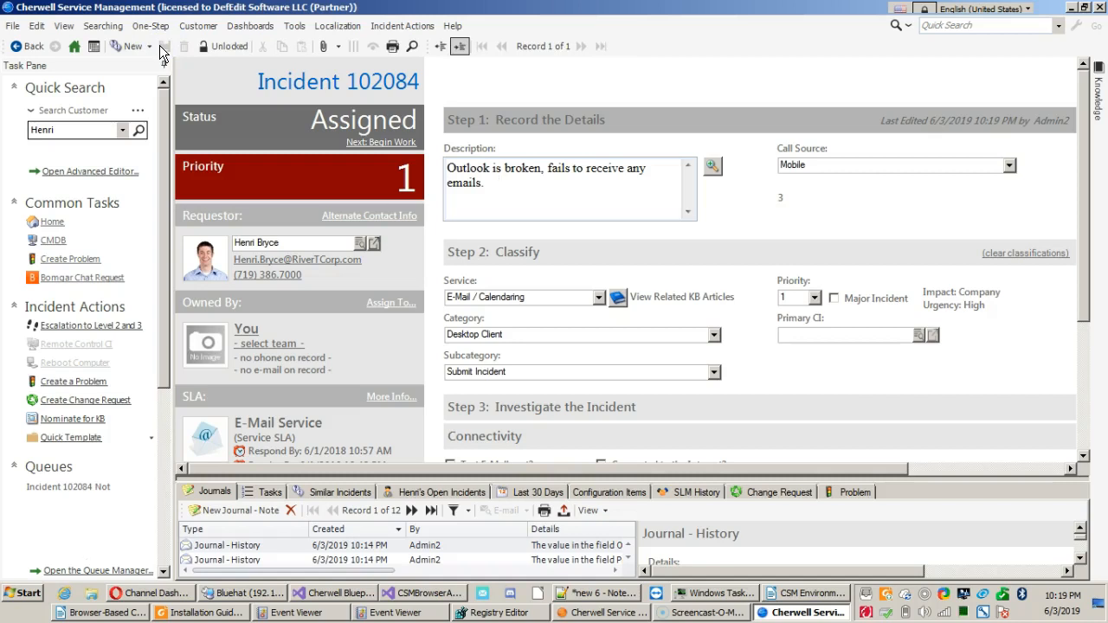
Save one more trailing-space edit to the incident description and advance the incident's status to In Progress.
left_click(206, 78)
left_click(534, 190)
left_click(252, 124)
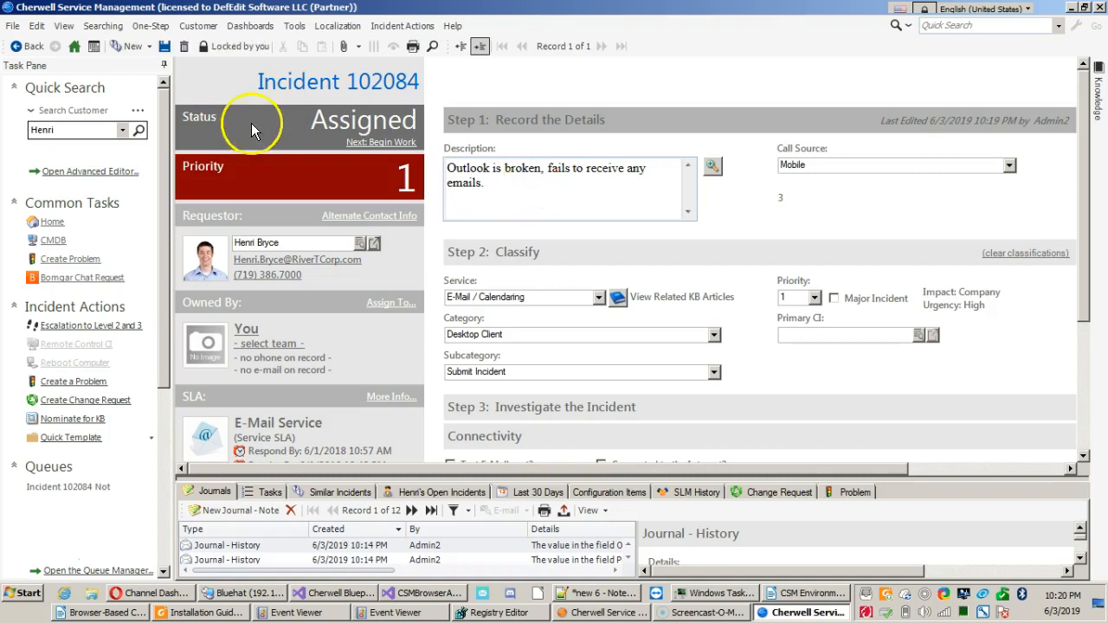
mouse_move(206, 43)
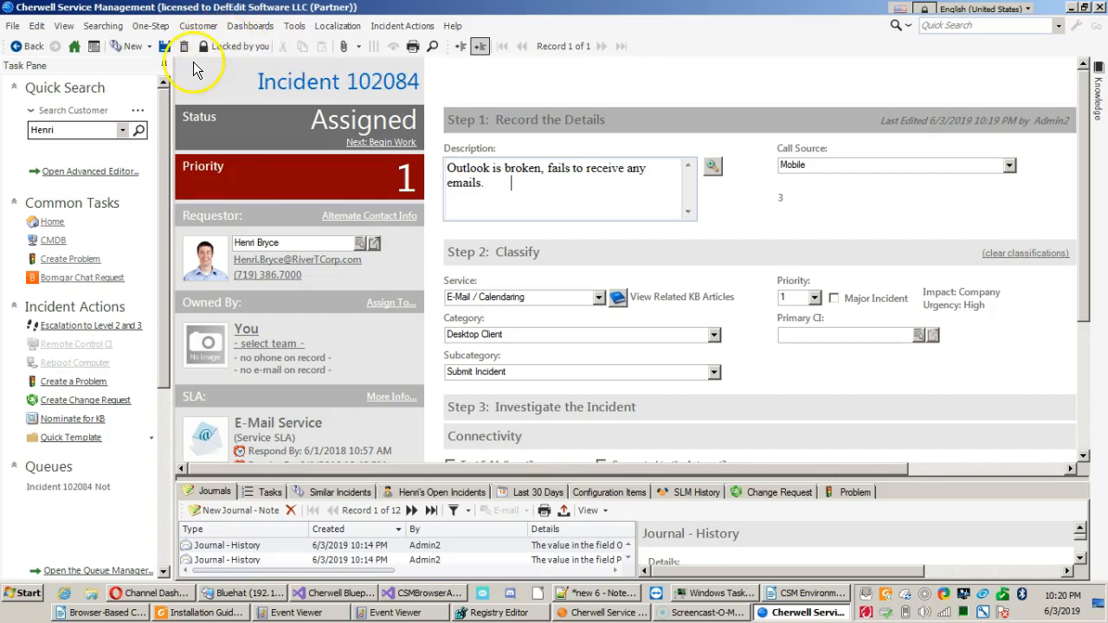
left_click(163, 47)
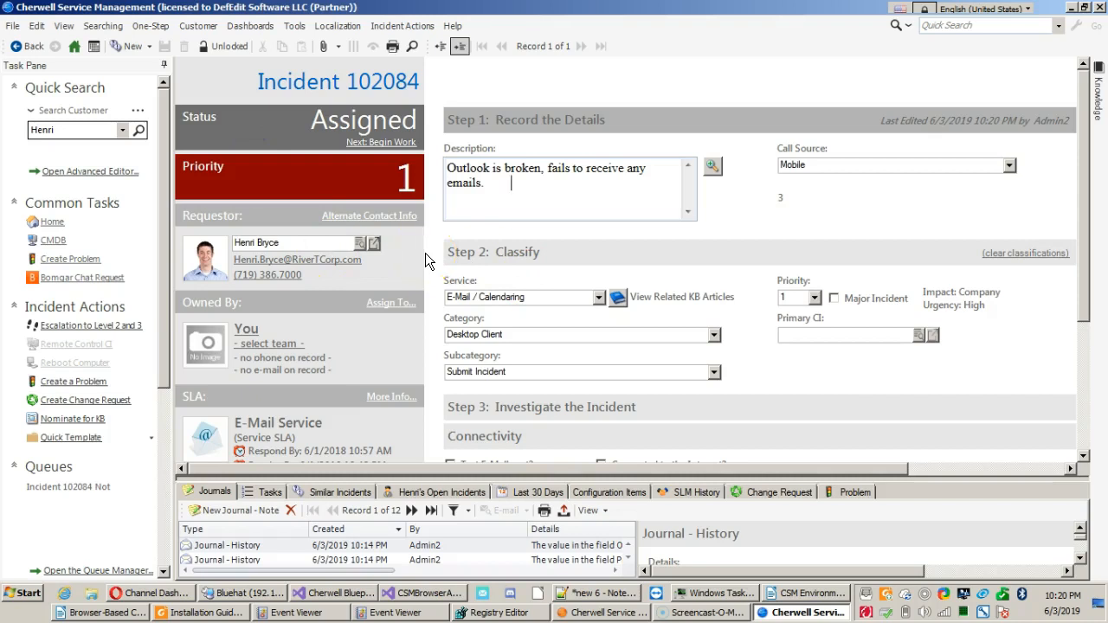
left_click(377, 143)
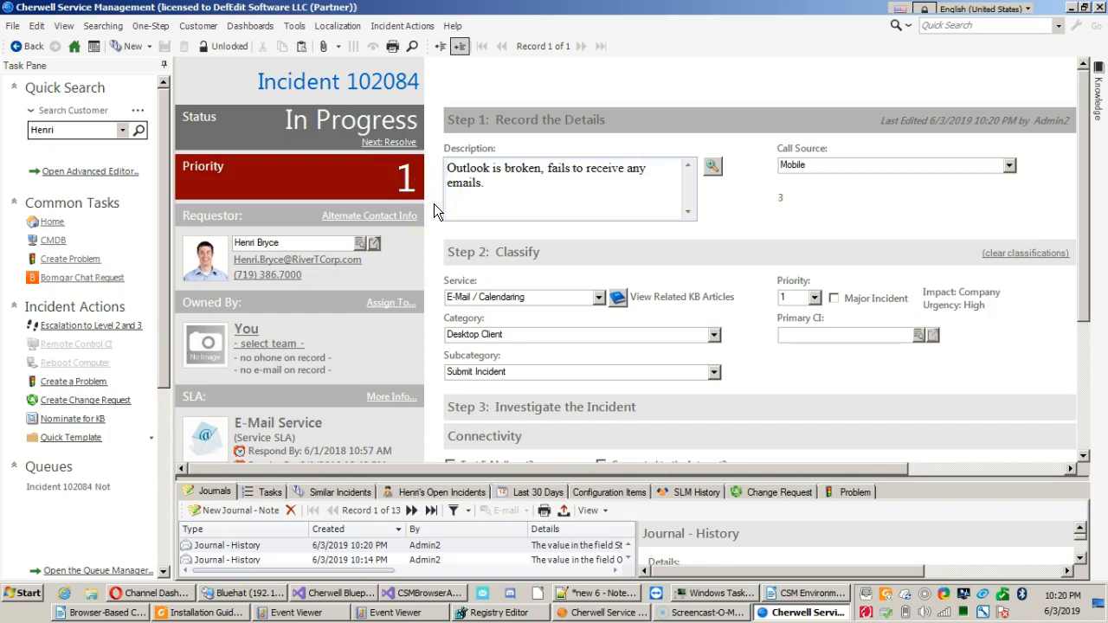
Resolve incident 102084 with the close description "Outlook is no longer broken, it started working again on its own.".
left_click(395, 143)
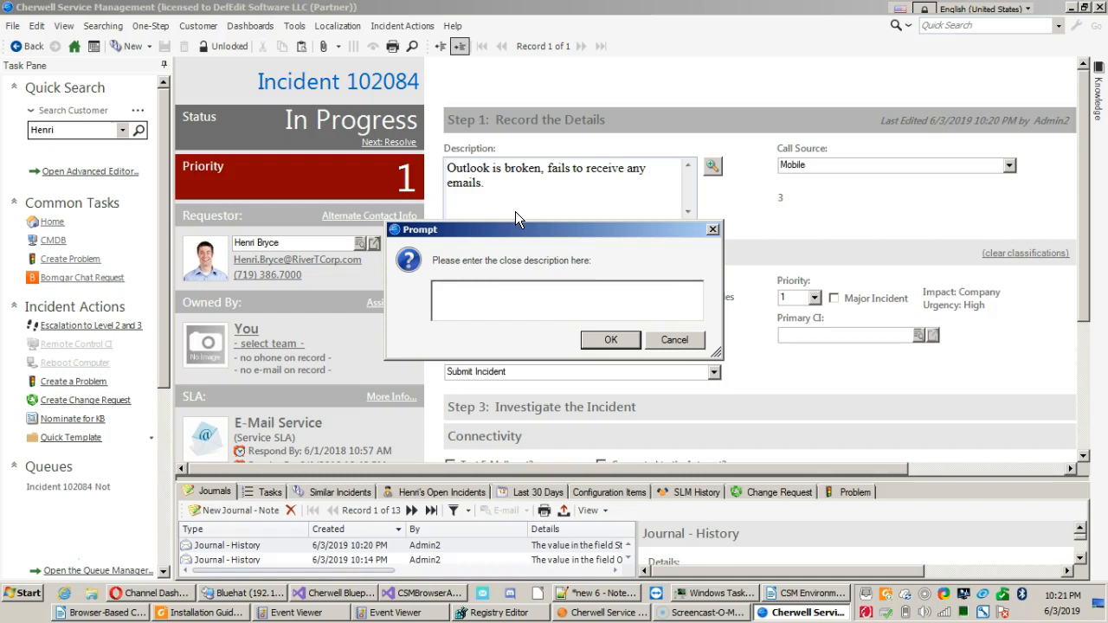
type("Outleok is no longer brok")
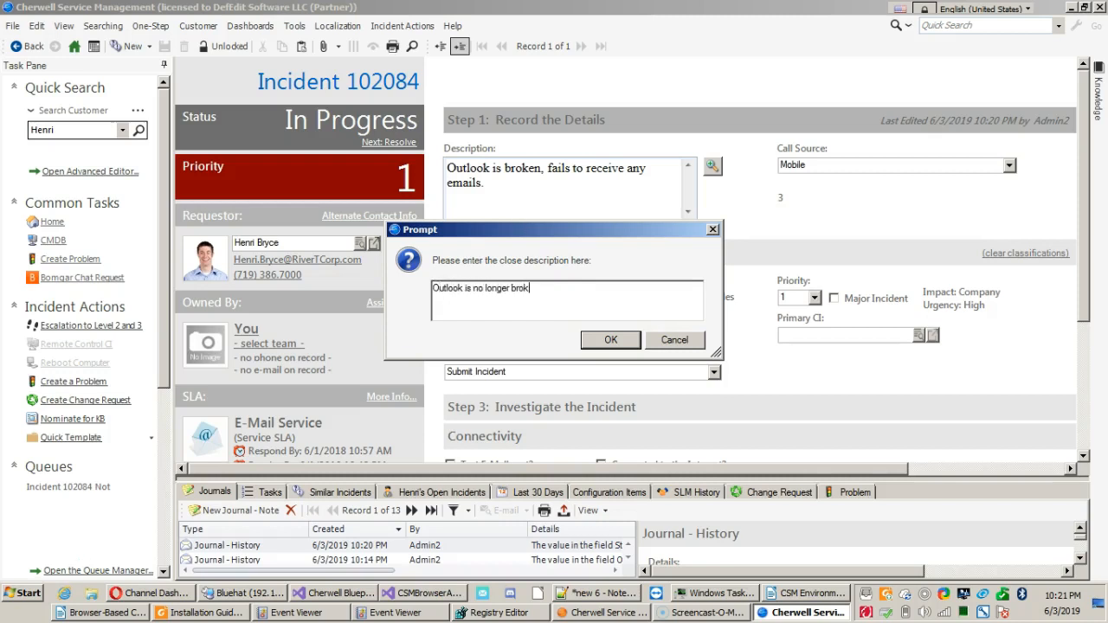
type("en, it started working again on its own.")
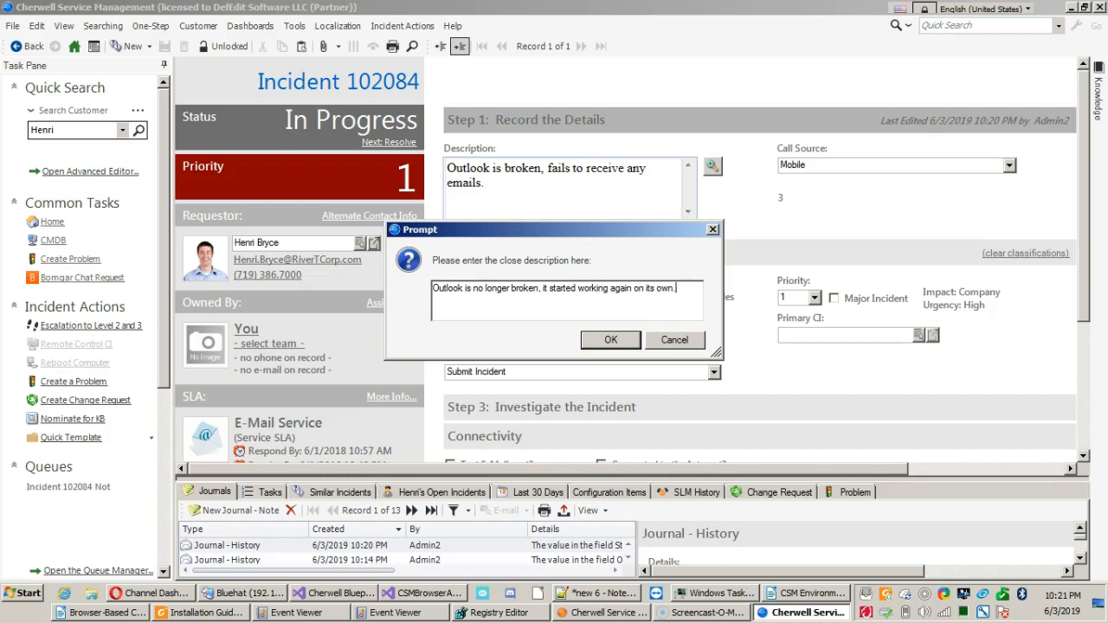
key("Return")
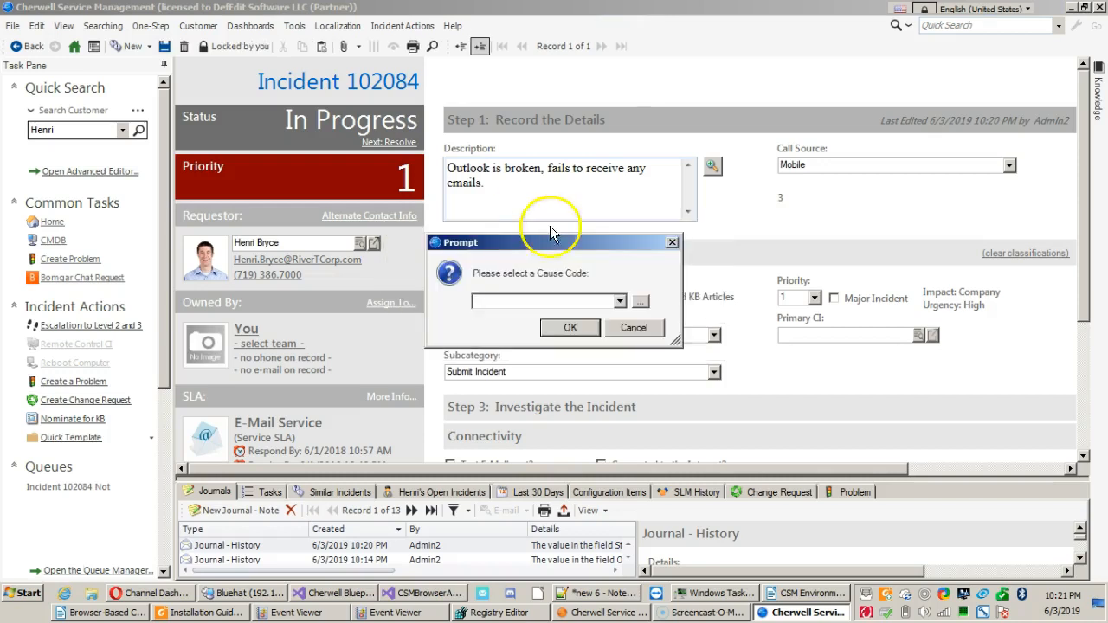
Choose Outage as the cause code and confirm the incident's resolution.
left_click(619, 300)
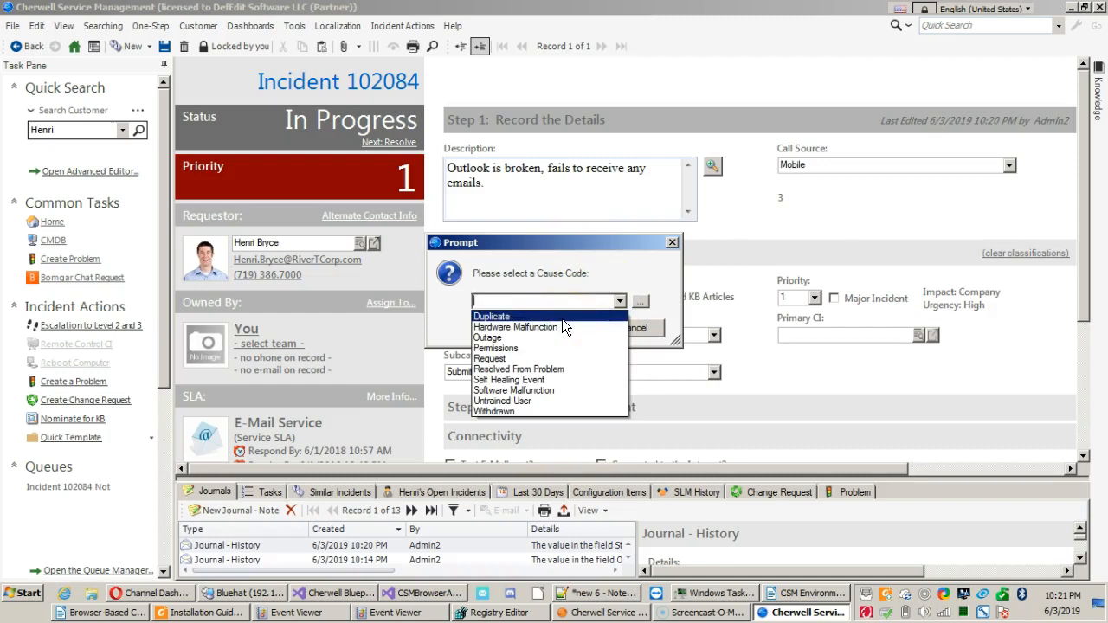
left_click(541, 349)
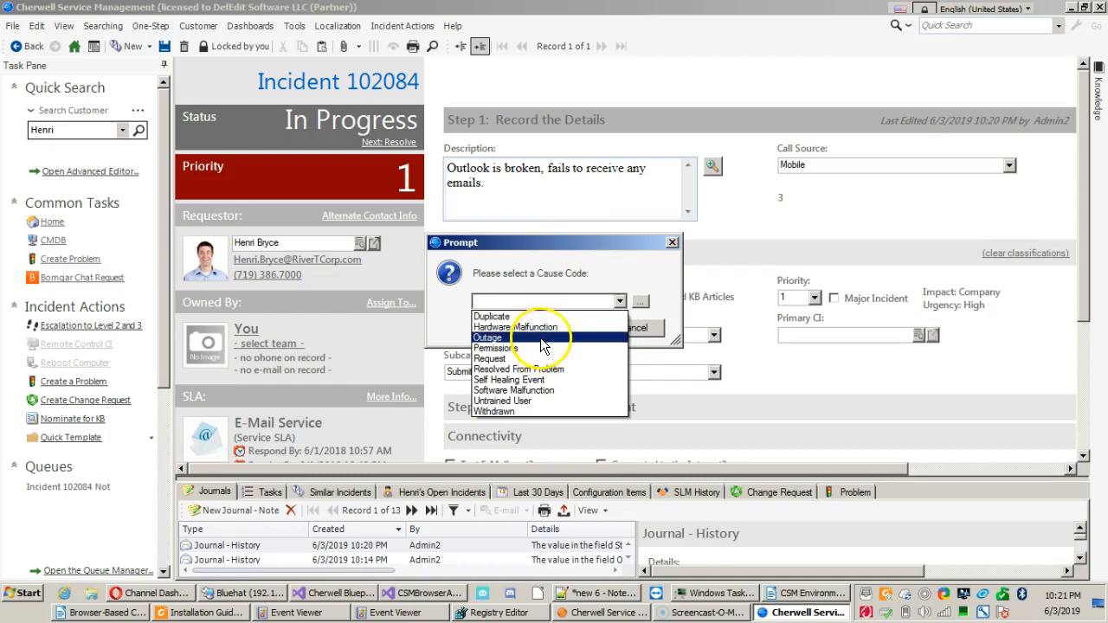
left_click(536, 338)
left_click(558, 329)
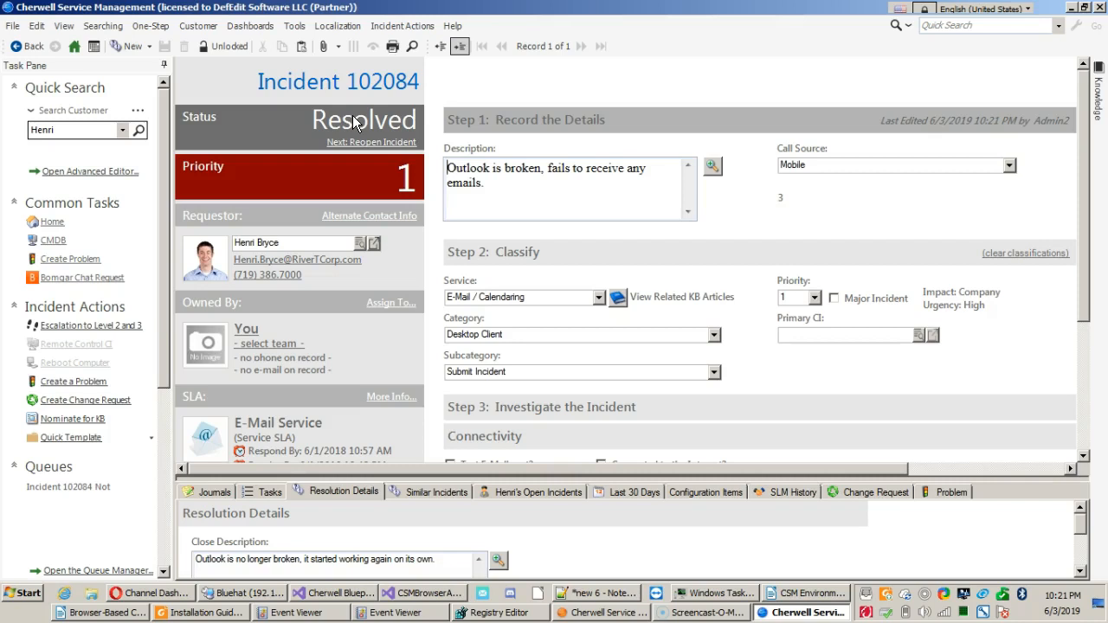
Examine the incident's journal history in an enlarged view, including the details of the latest status change.
left_click(343, 121)
left_click(215, 490)
left_click_drag(219, 477, 272, 278)
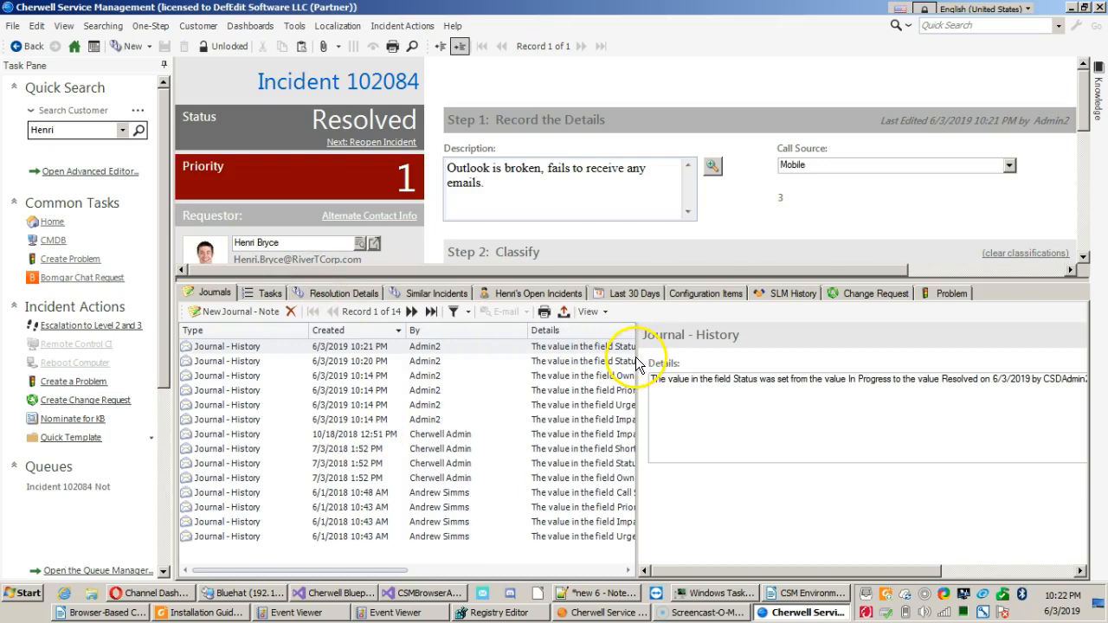
left_click_drag(638, 362, 726, 360)
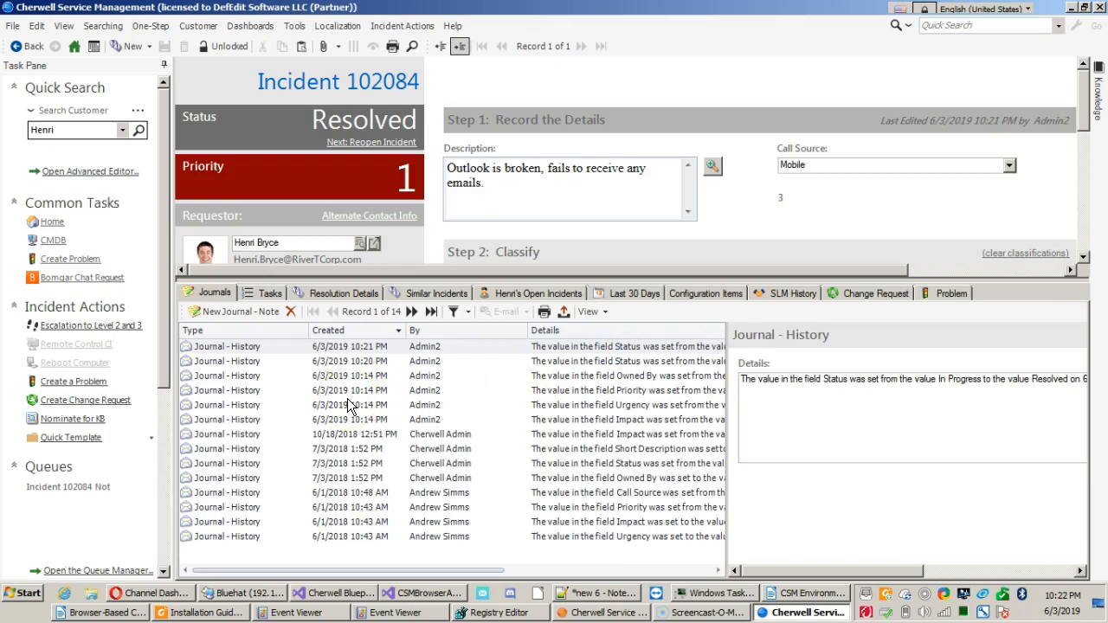
left_click(469, 312)
left_click(798, 381)
left_click_drag(547, 278, 523, 441)
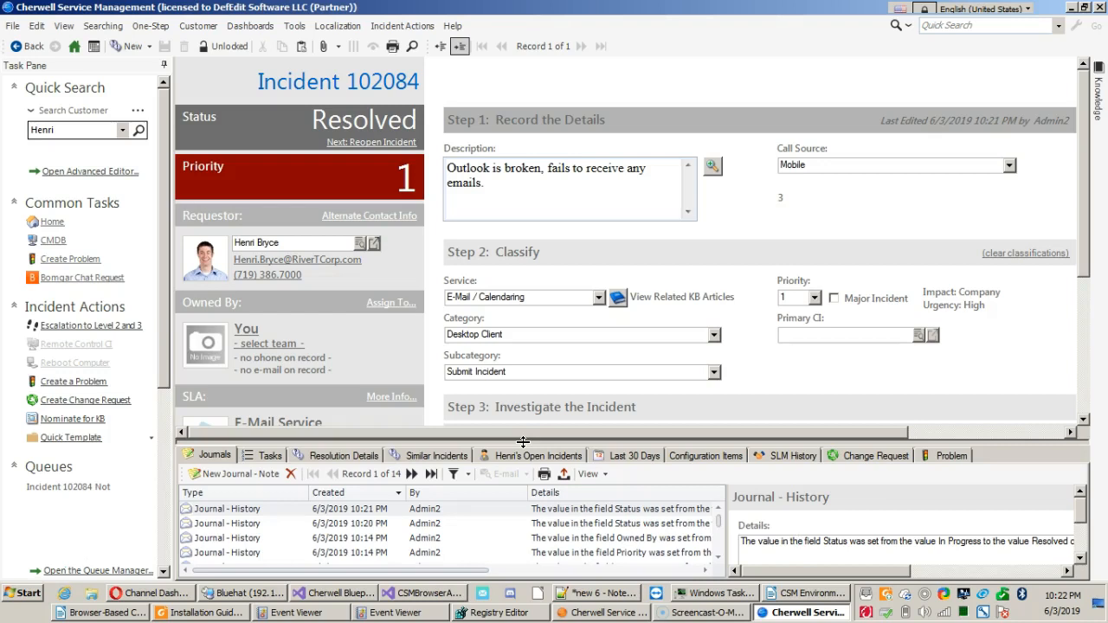
Check the incident's resolution details and read the full change descriptions in its enlarged journal list.
left_click(351, 457)
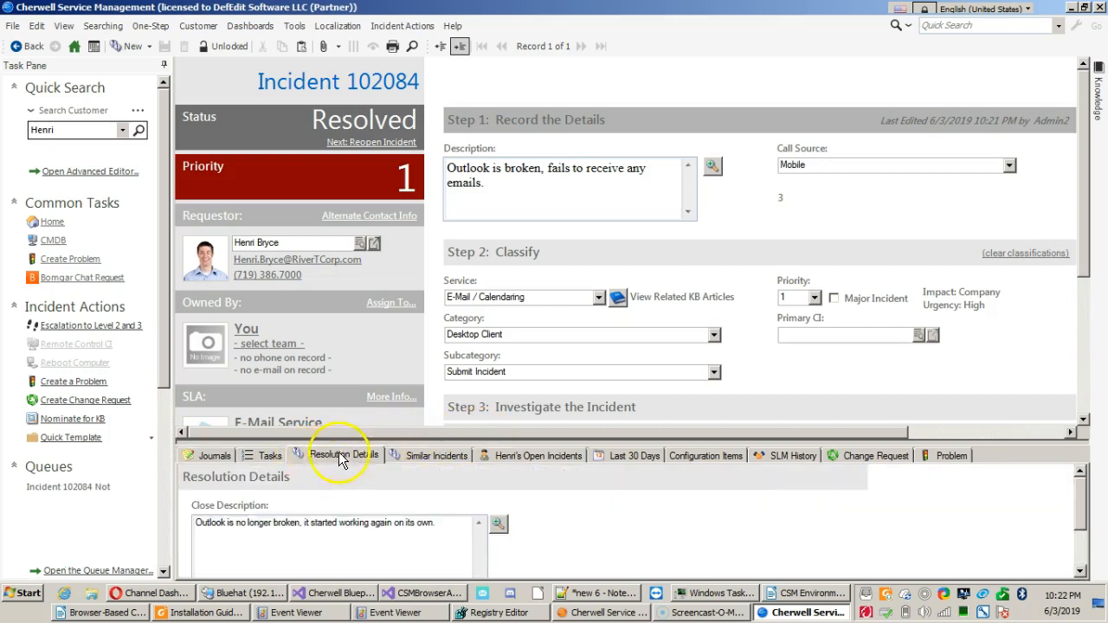
left_click(213, 456)
left_click_drag(216, 439, 277, 270)
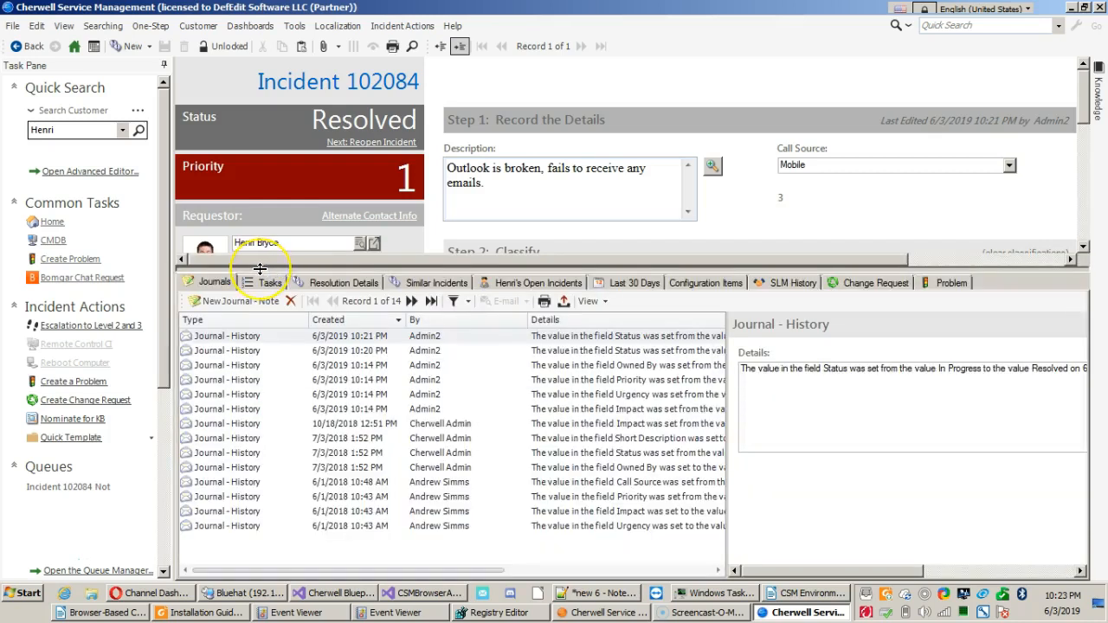
left_click(213, 283)
left_click(638, 366)
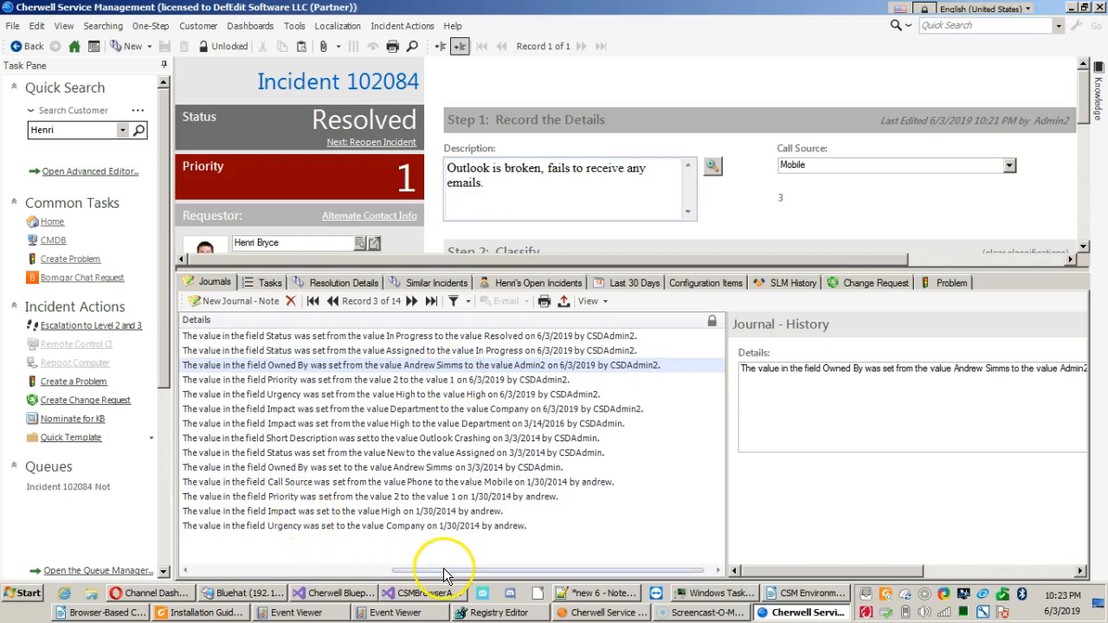
Add a new journal note to the incident, mark it as unread and compare it with the Owned By history entry.
left_click_drag(442, 571, 200, 576)
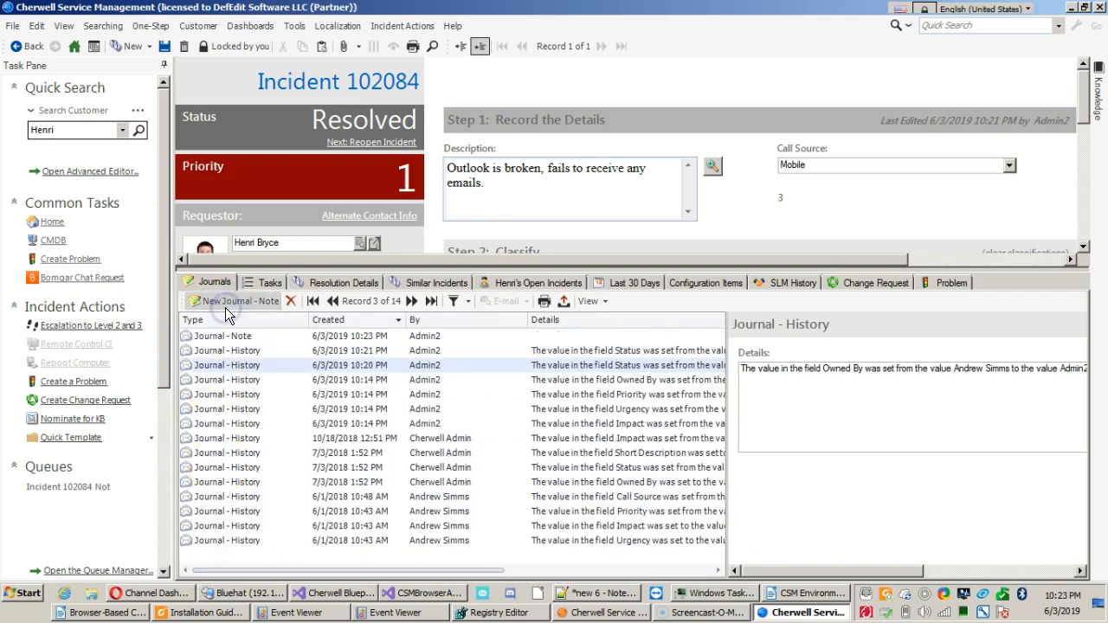
left_click(835, 420)
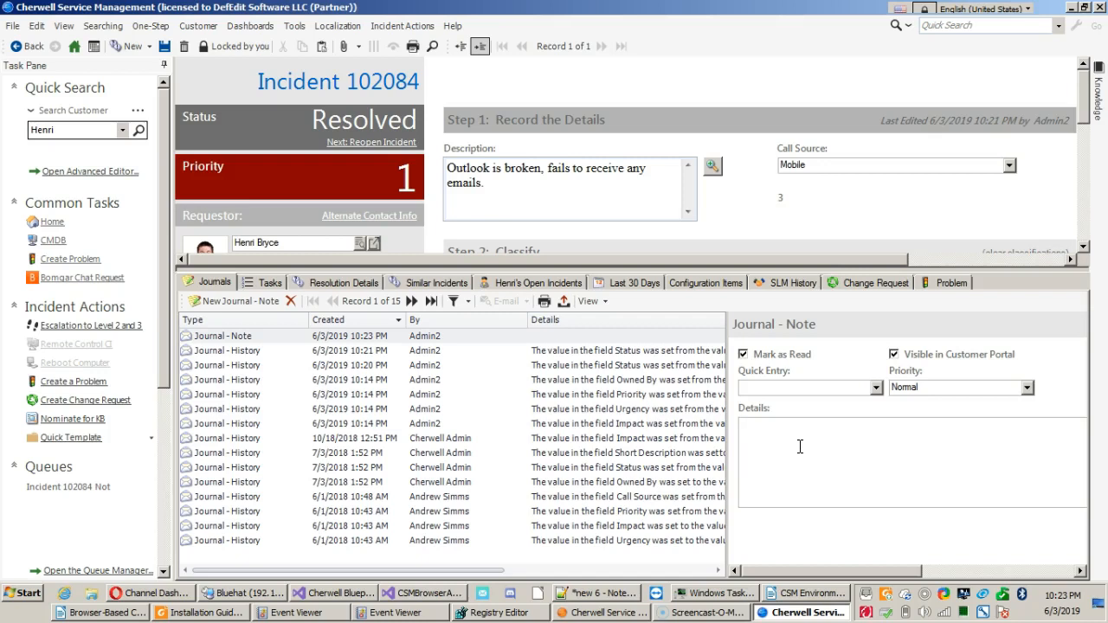
left_click(782, 356)
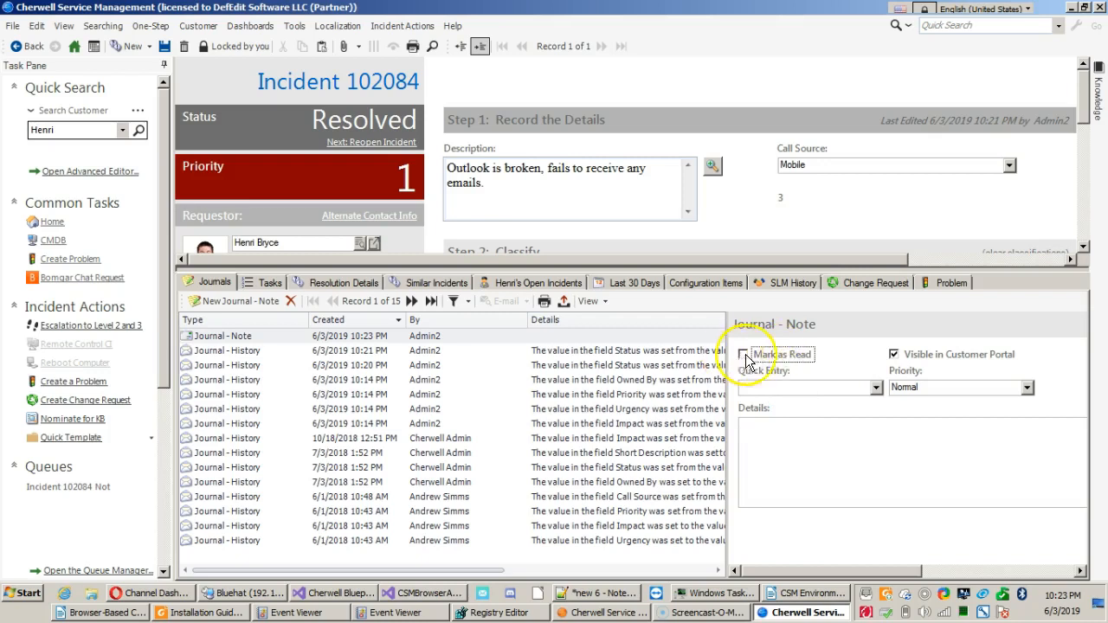
left_click(606, 380)
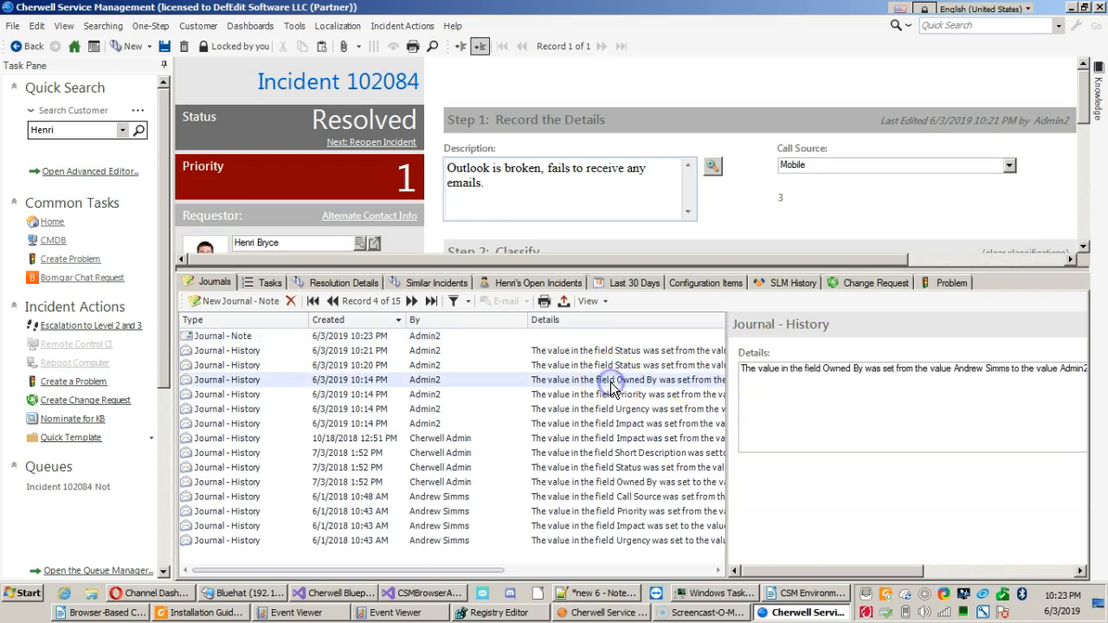
left_click(192, 341)
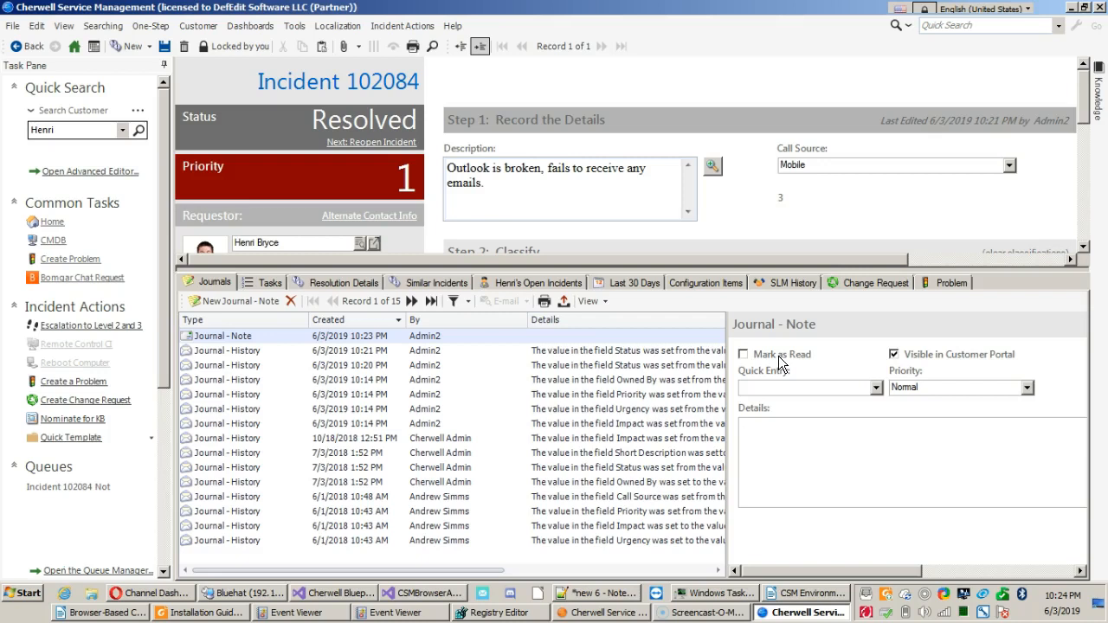
Mark the new journal note as read and enter "Test" as its details.
left_click(651, 338)
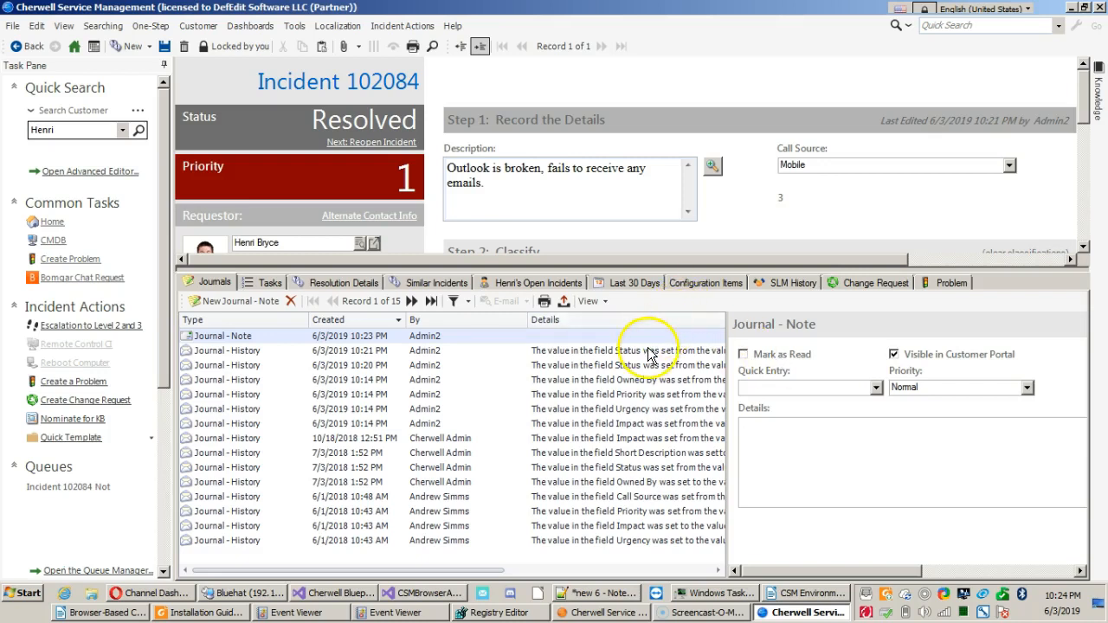
left_click(744, 355)
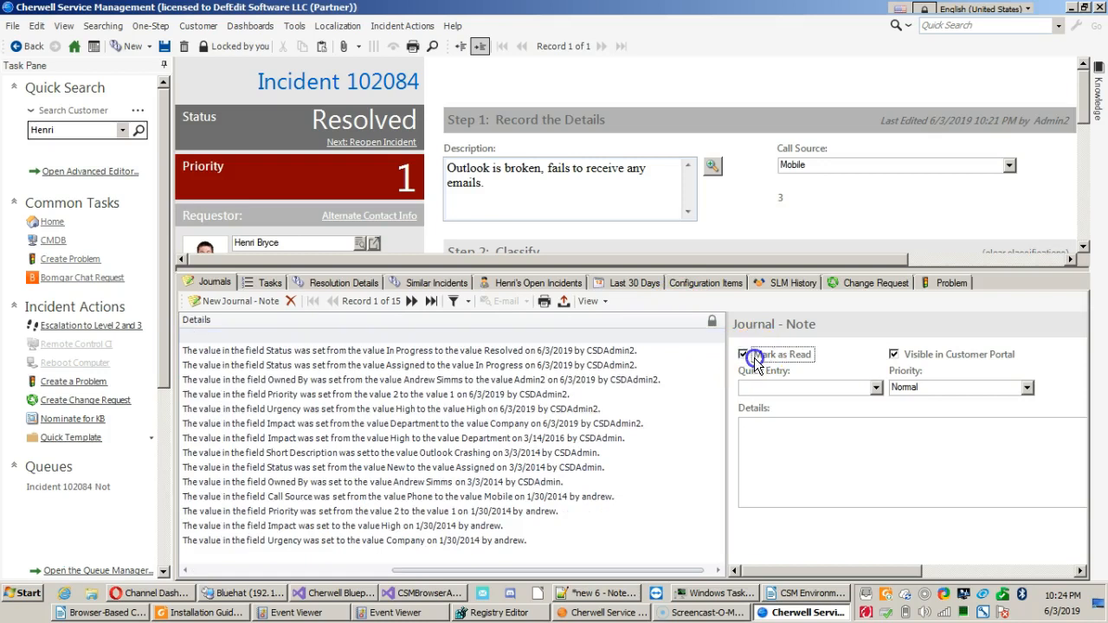
left_click(806, 474)
type("Test")
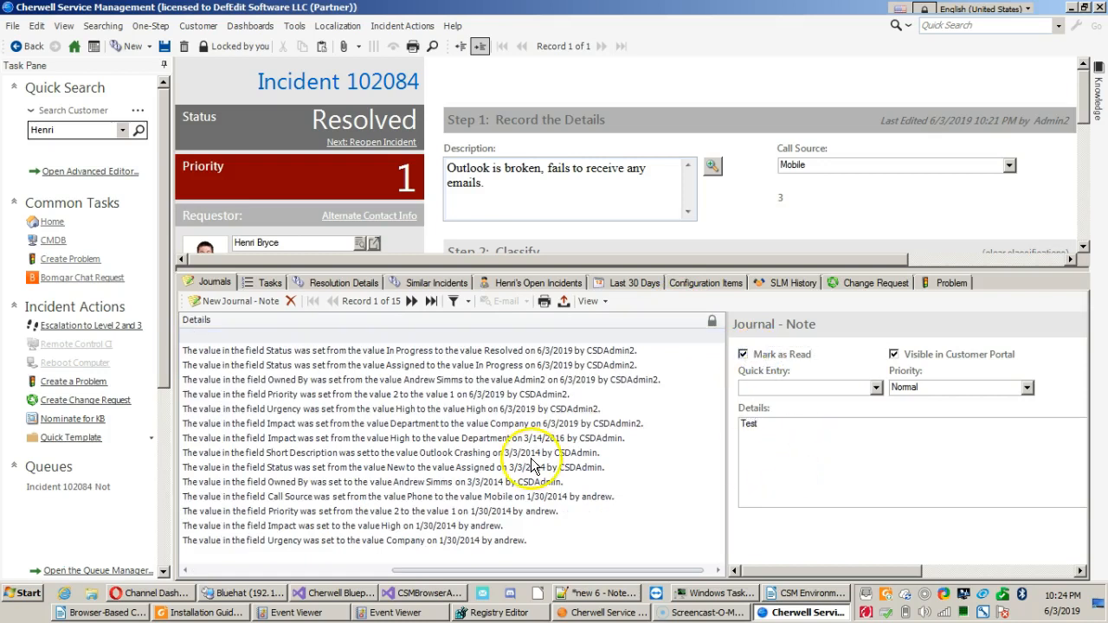
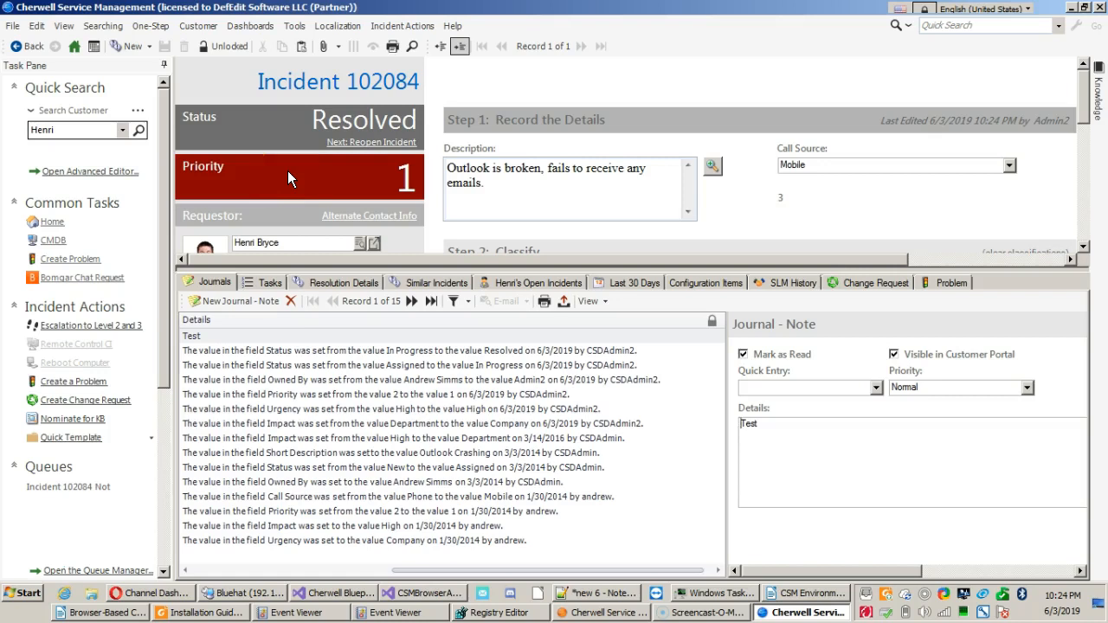
Check the incident's task list in an enlarged view, return to its journals and shrink the related-records area to reveal the requestor details.
left_click(247, 177)
left_click(249, 280)
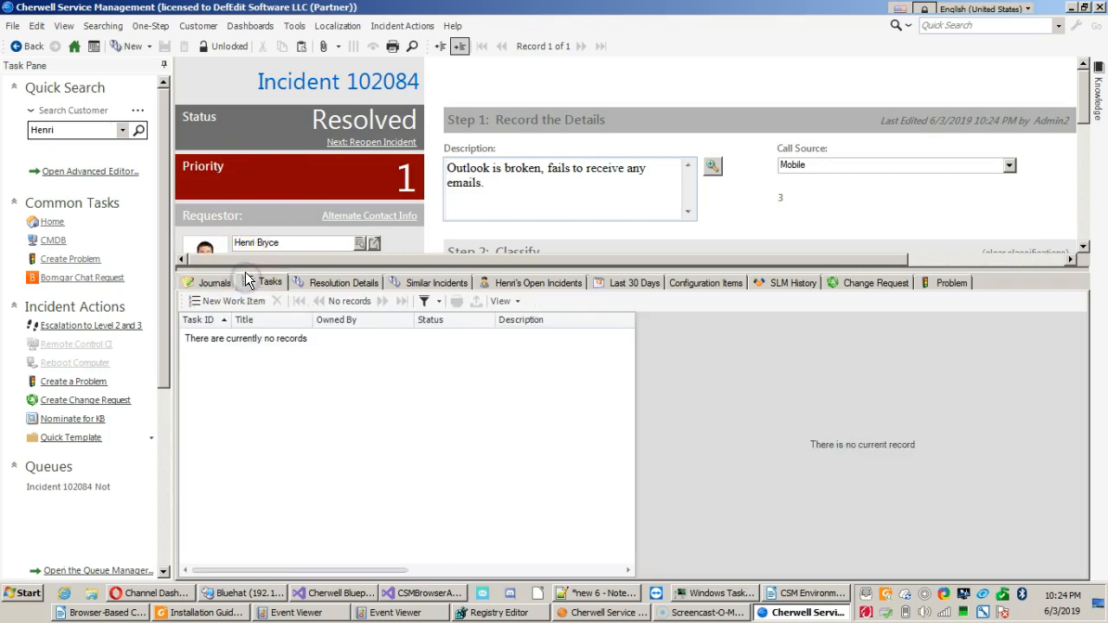
left_click_drag(247, 269, 251, 178)
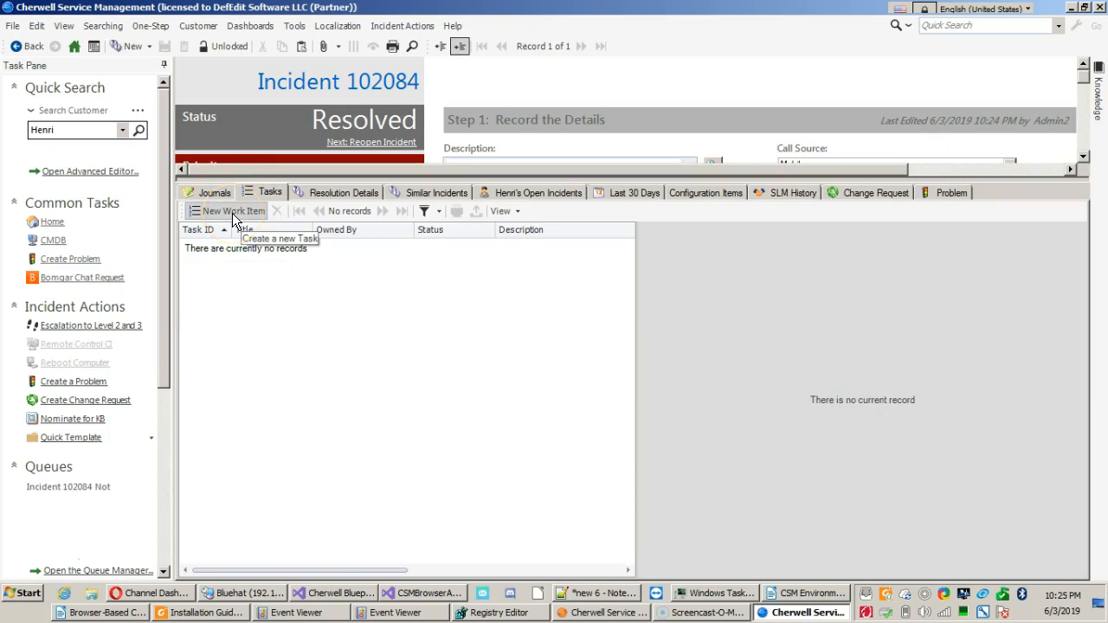
left_click(216, 194)
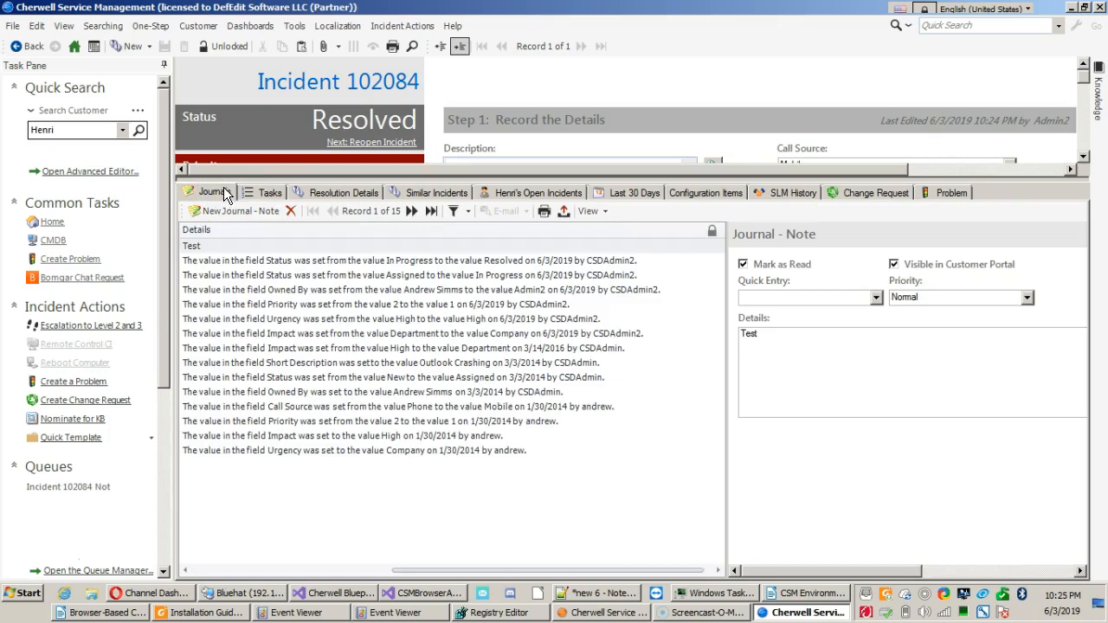
left_click_drag(224, 179, 242, 506)
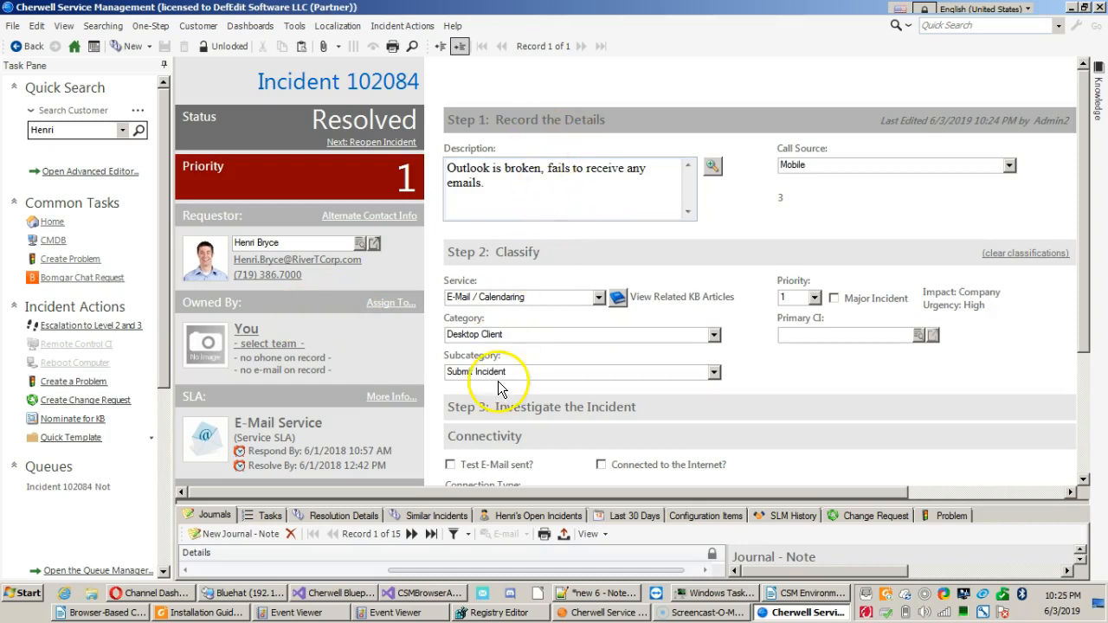
Start a follow-up e-mail to the incident's requestor and enter "Test" as the question or update.
left_click(280, 262)
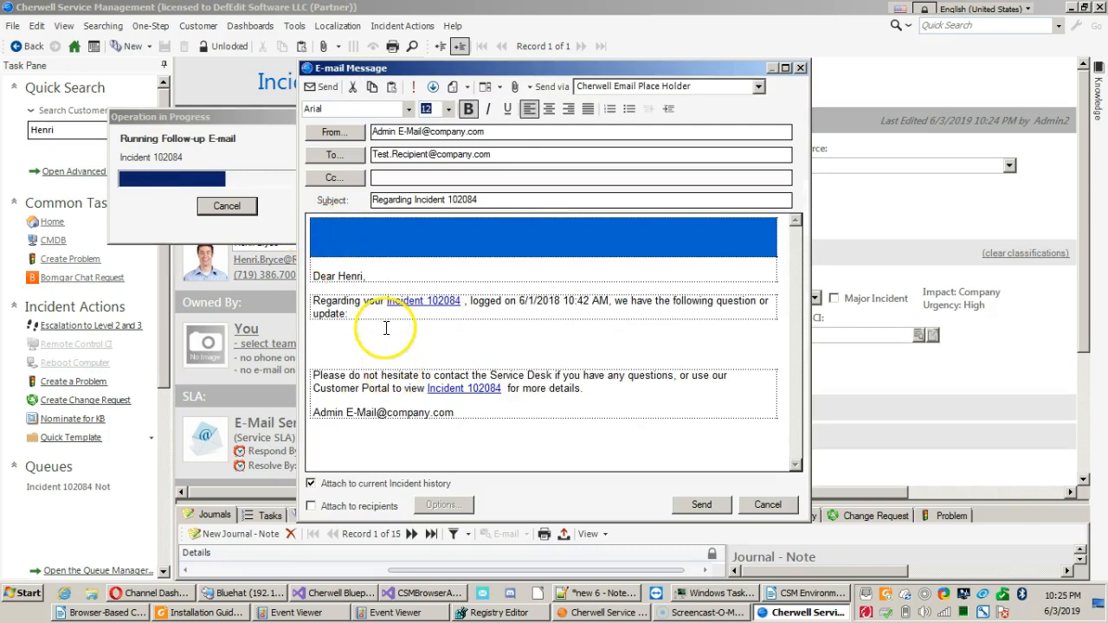
left_click(384, 335)
type("Test")
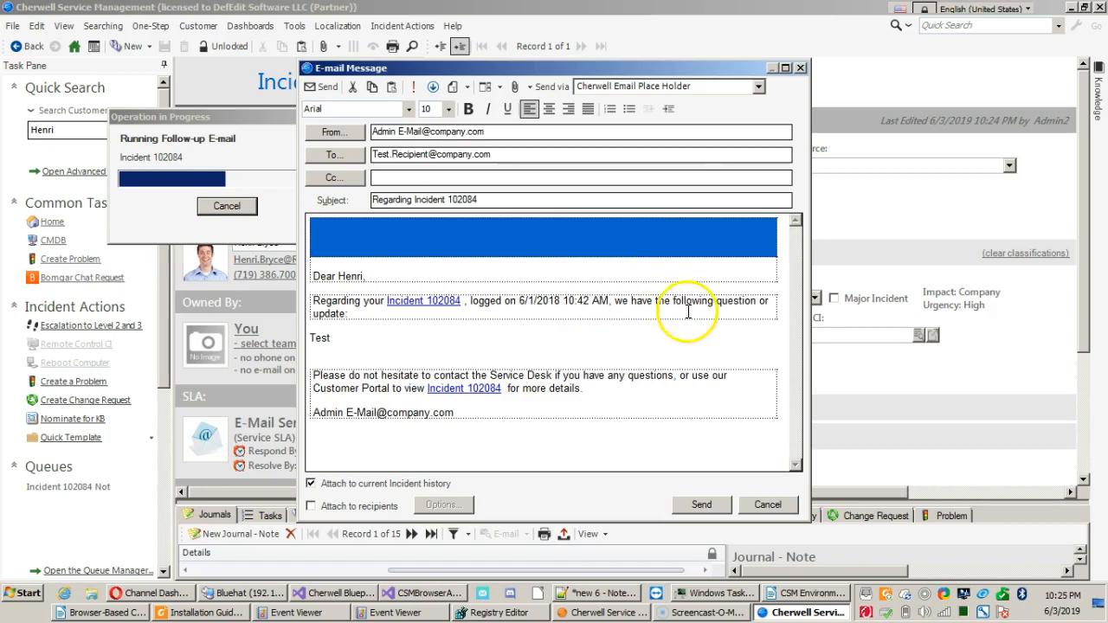
Review the follow-up e-mail's message text, subject, recipient and sender, and abandon the draft.
left_click_drag(350, 339, 295, 343)
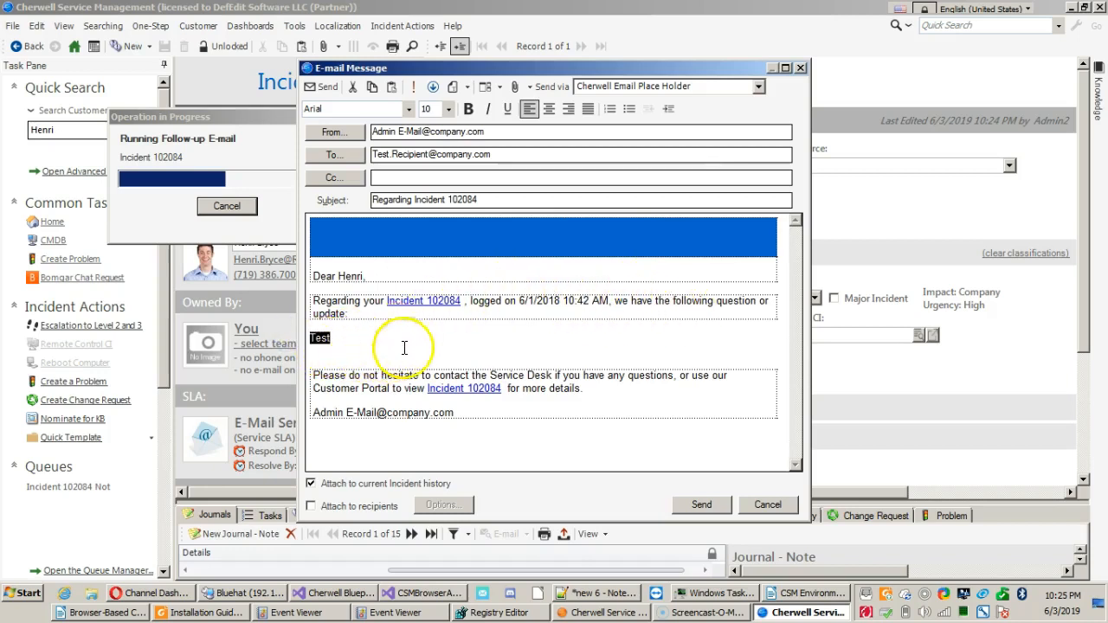
left_click_drag(492, 199, 313, 198)
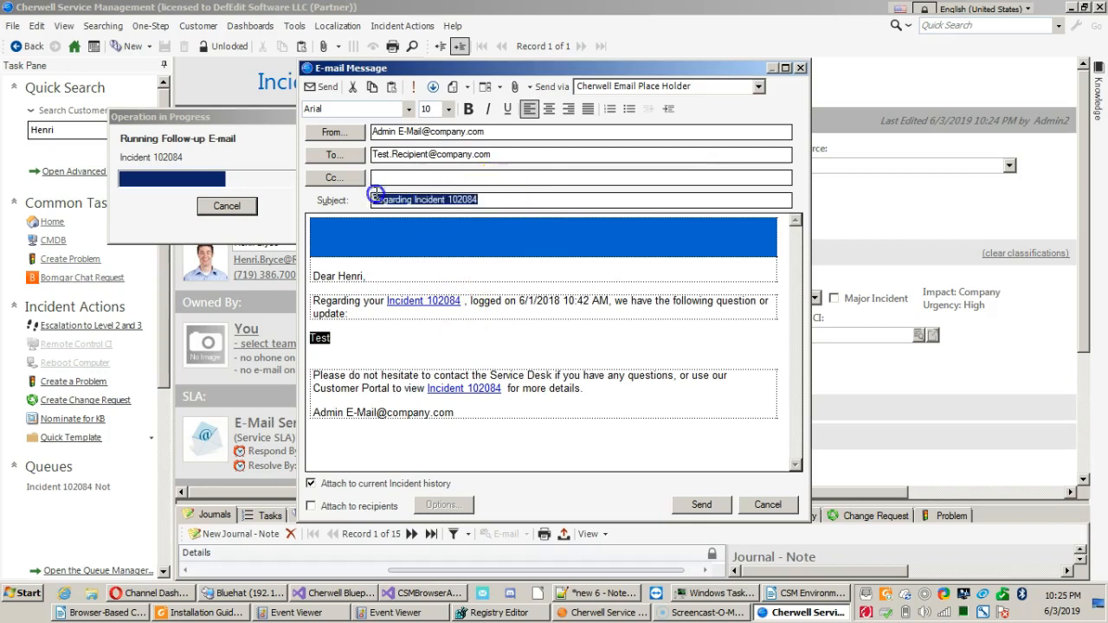
left_click_drag(511, 152, 277, 139)
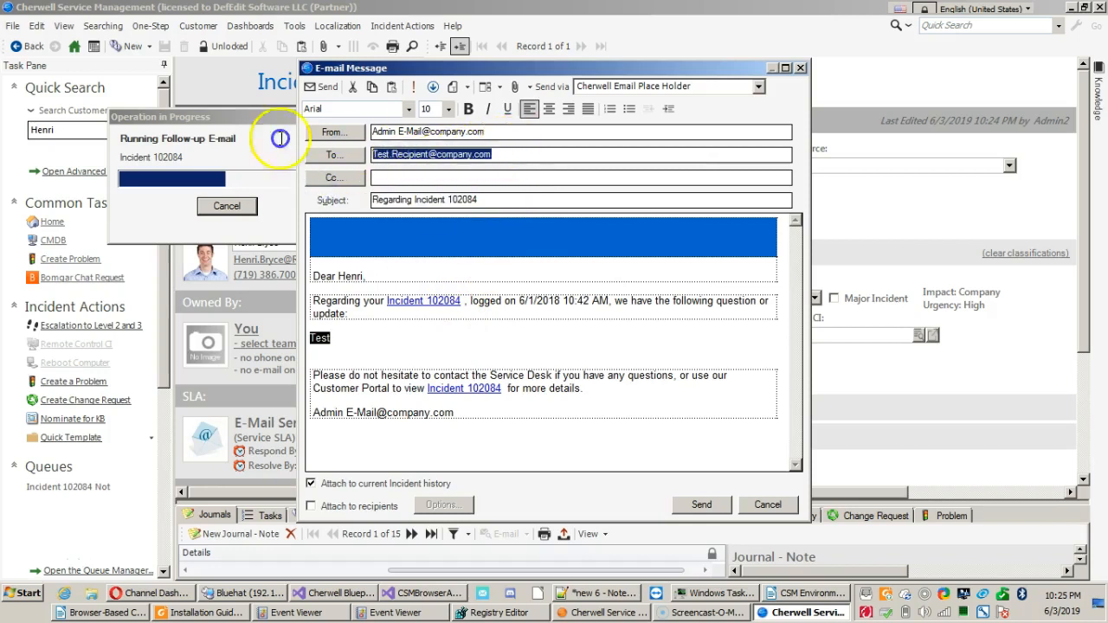
left_click_drag(498, 130, 316, 130)
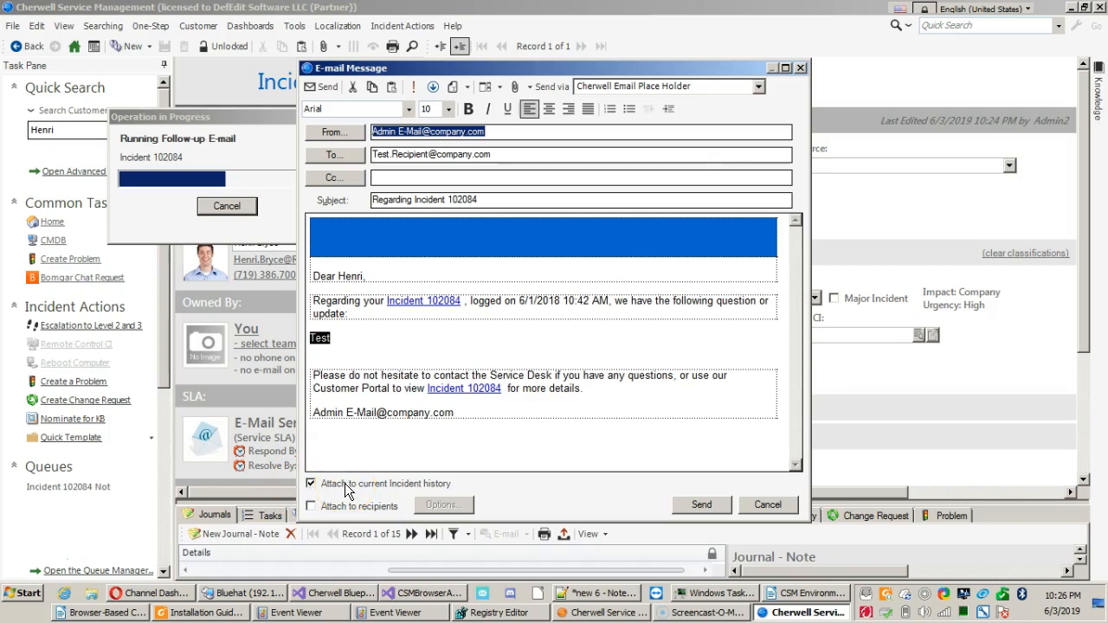
left_click(790, 507)
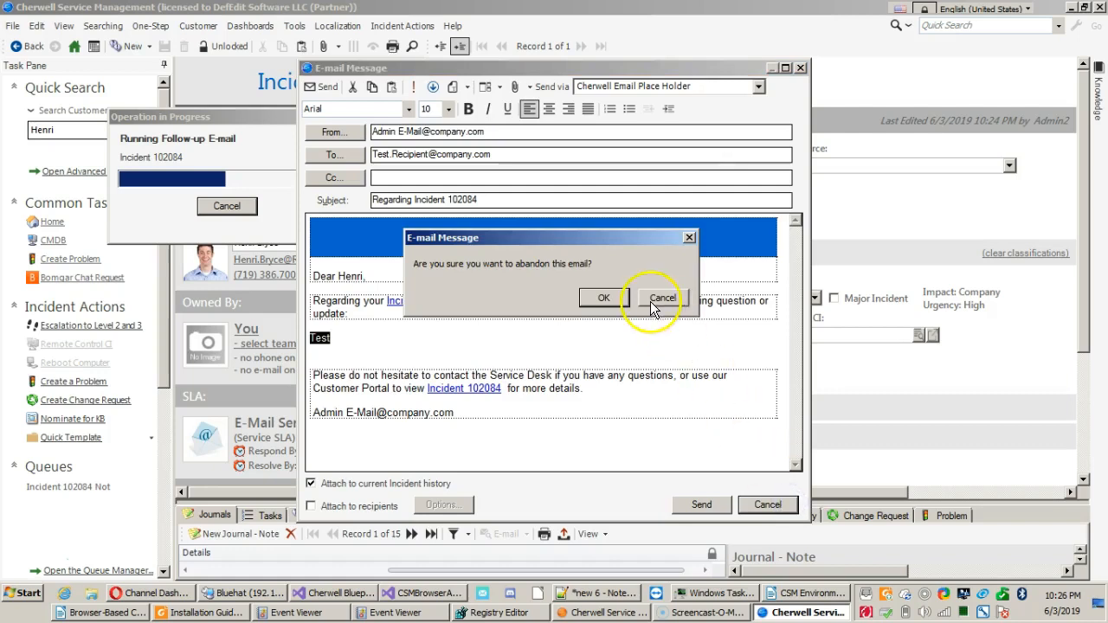
left_click(587, 299)
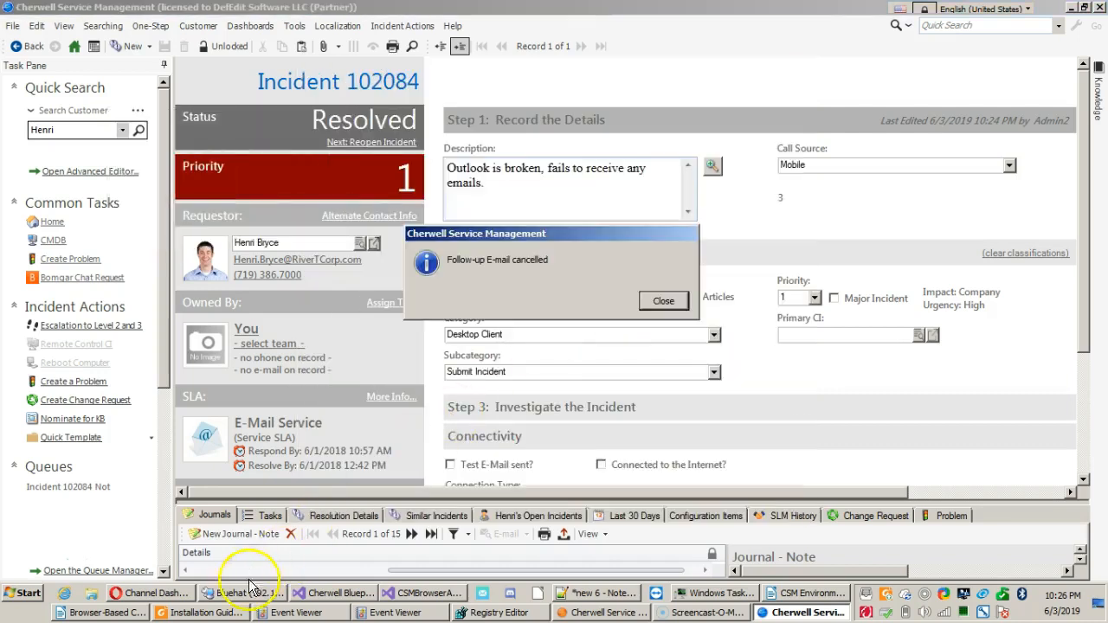
key("Return")
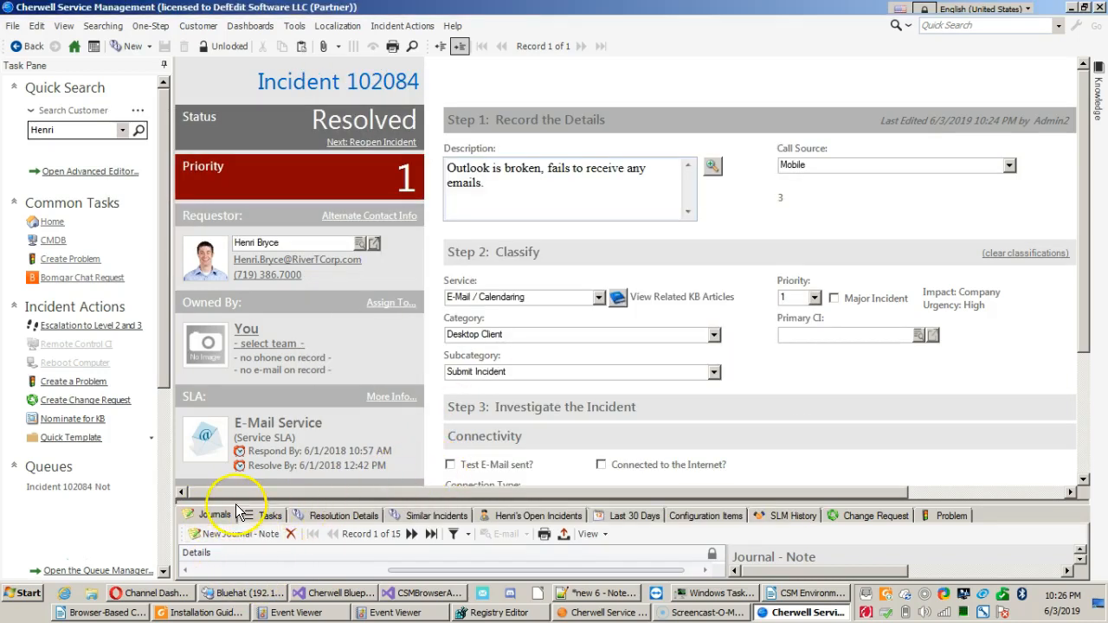
Enlarge the incident's journal area and return to the Global IT home dashboard.
left_click_drag(232, 502, 247, 435)
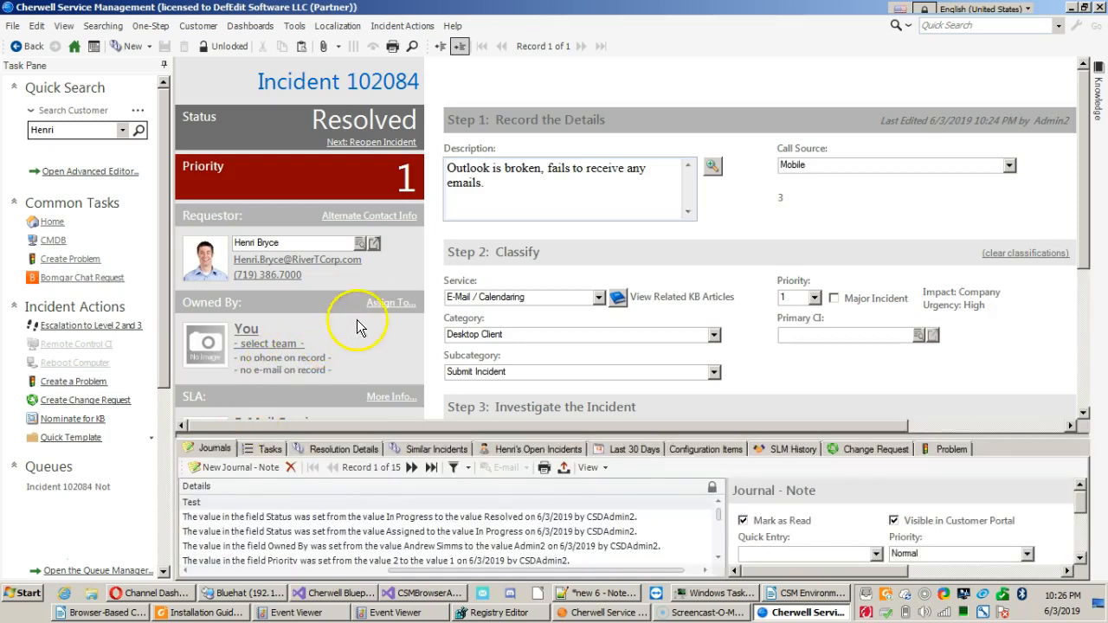
left_click(82, 52)
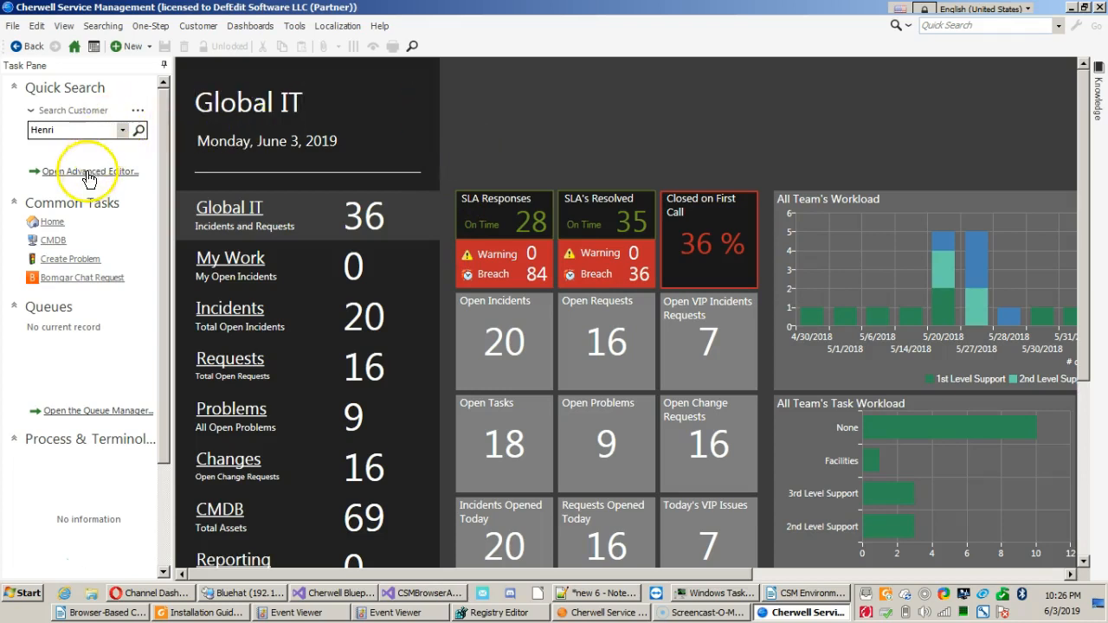
left_click(96, 27)
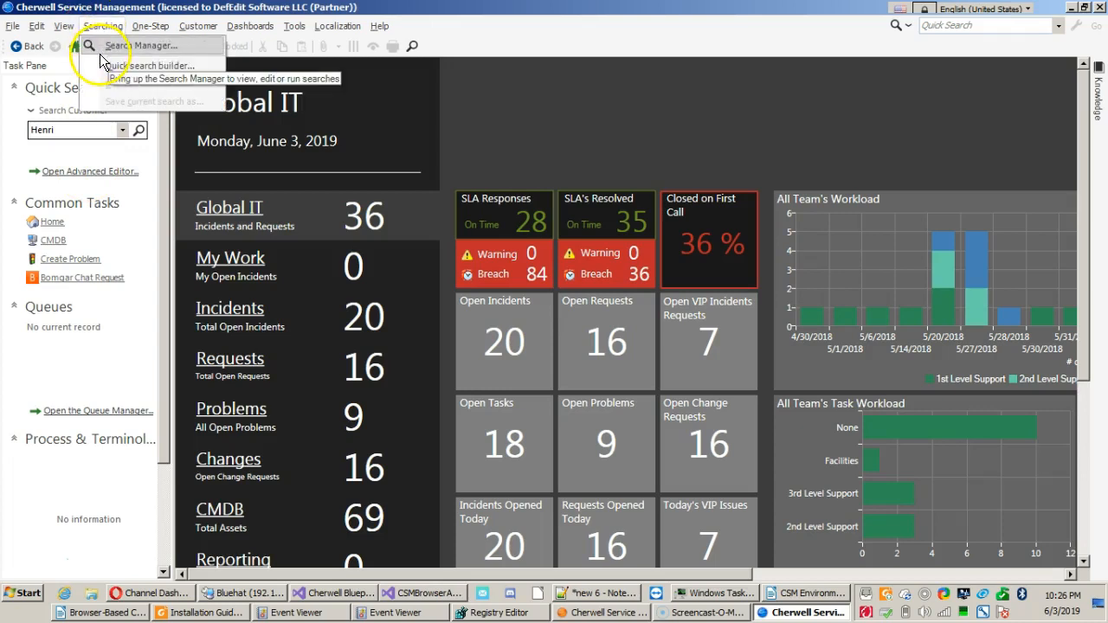
left_click(52, 174)
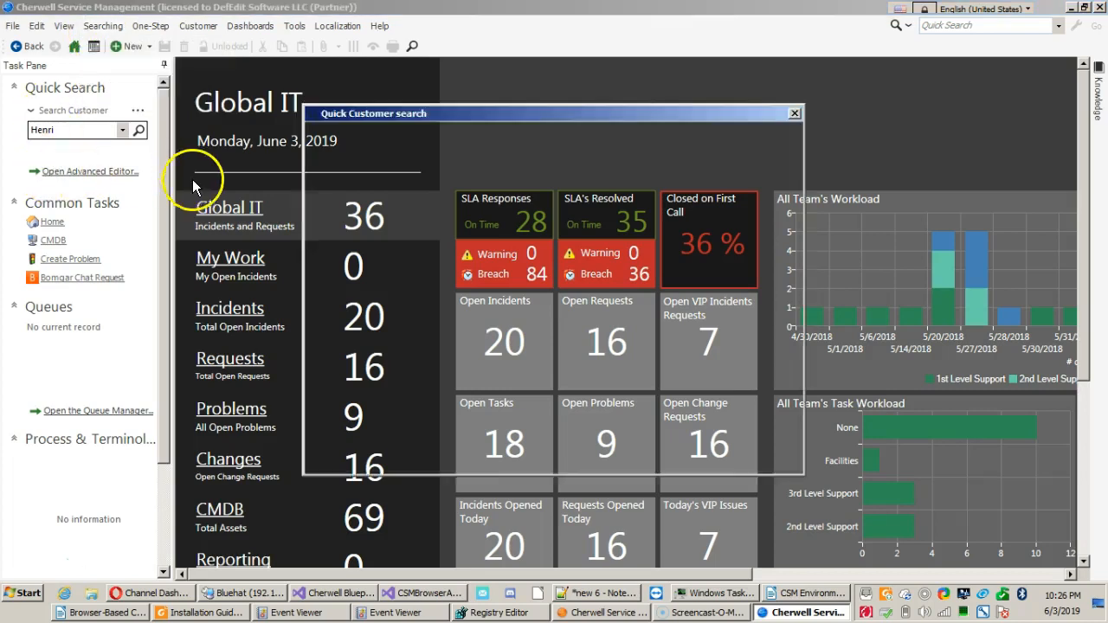
left_click(794, 115)
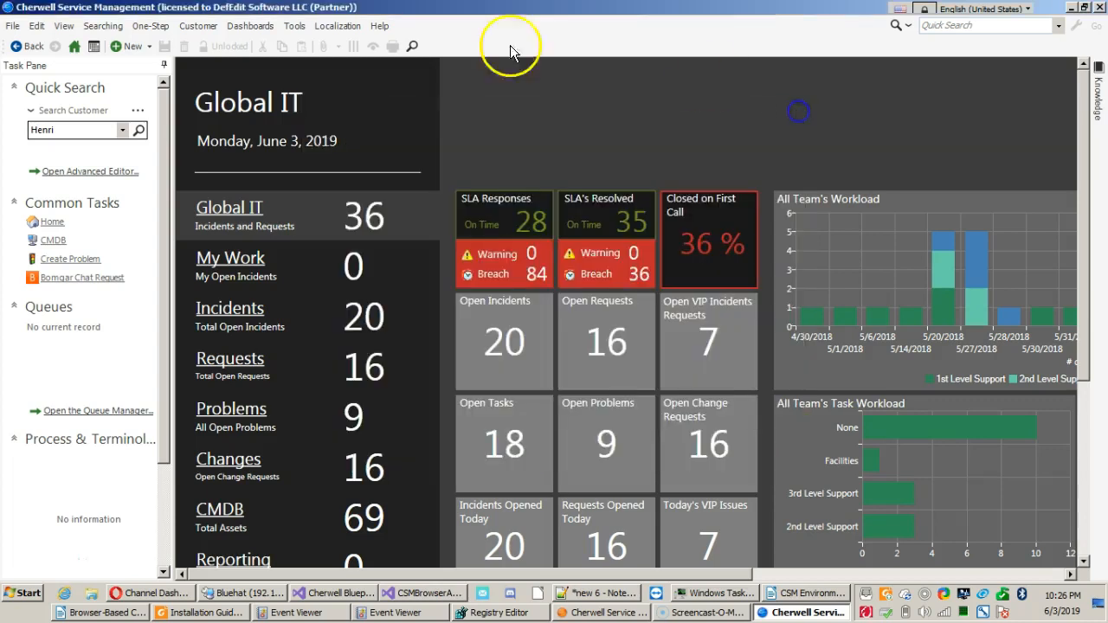
Start a new search in the quick search builder with Incident as the search type.
left_click(97, 27)
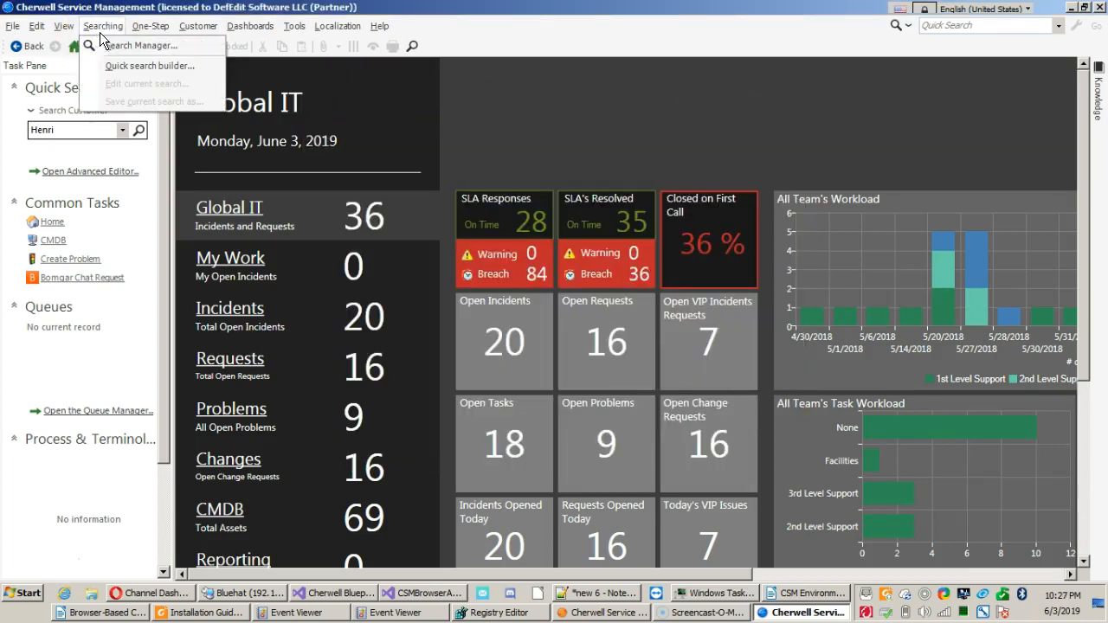
left_click(117, 66)
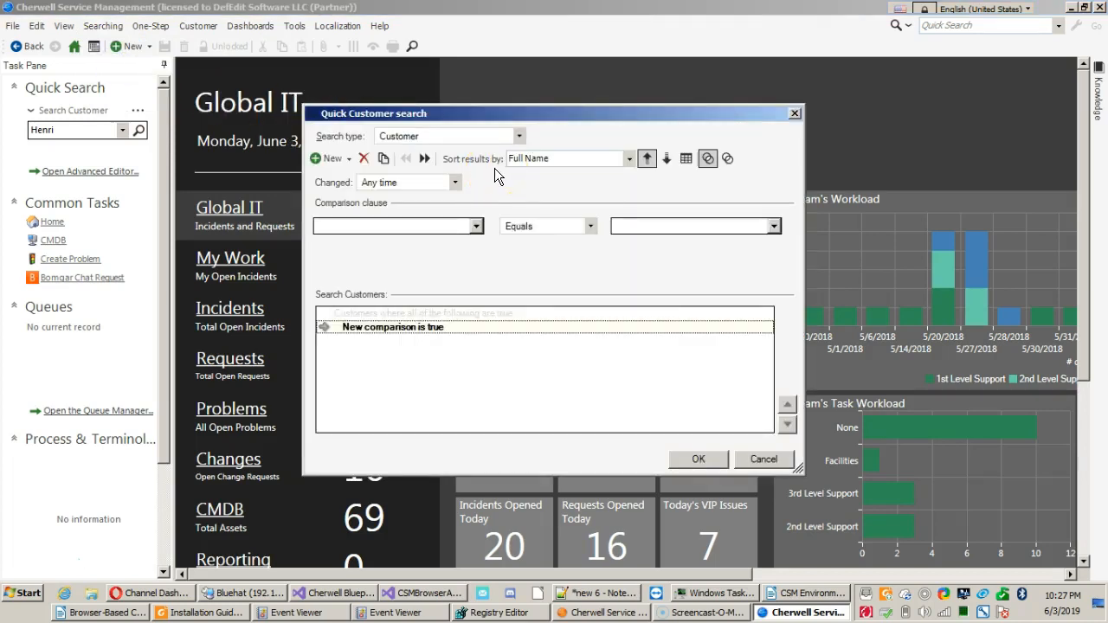
left_click(449, 136)
key("i")
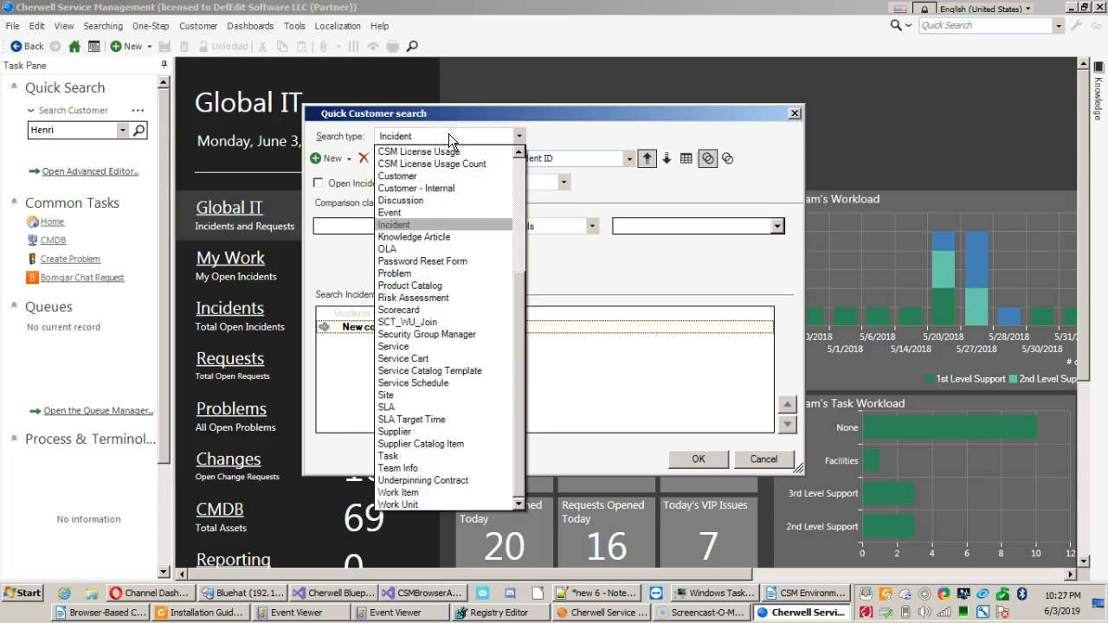
left_click(449, 136)
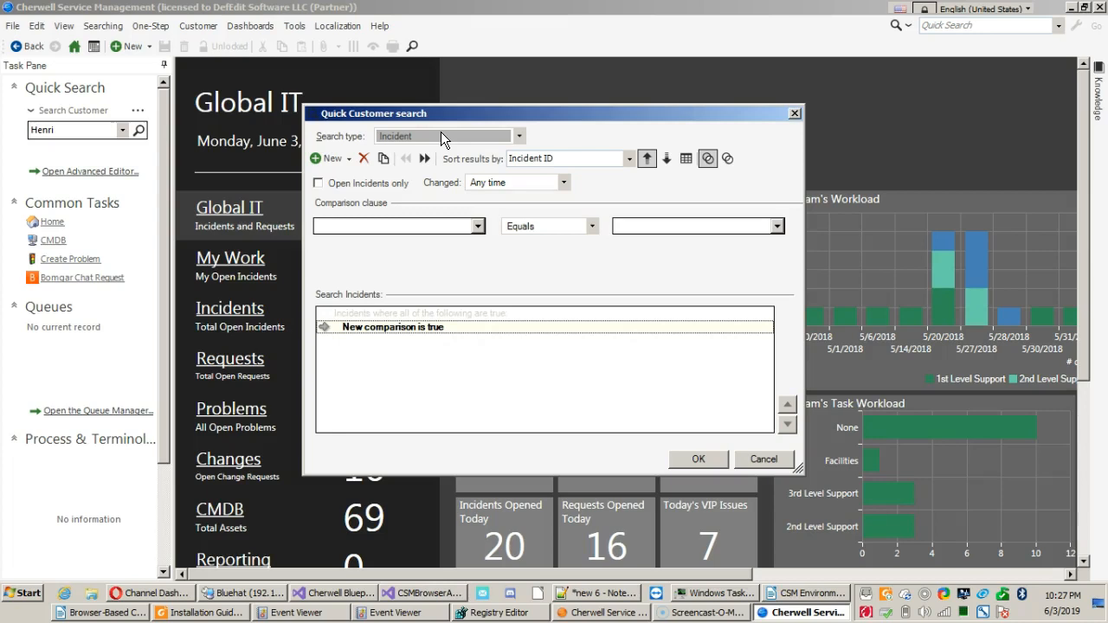
Set the comparison clause to the Call Source field from the Incident fields.
left_click(404, 225)
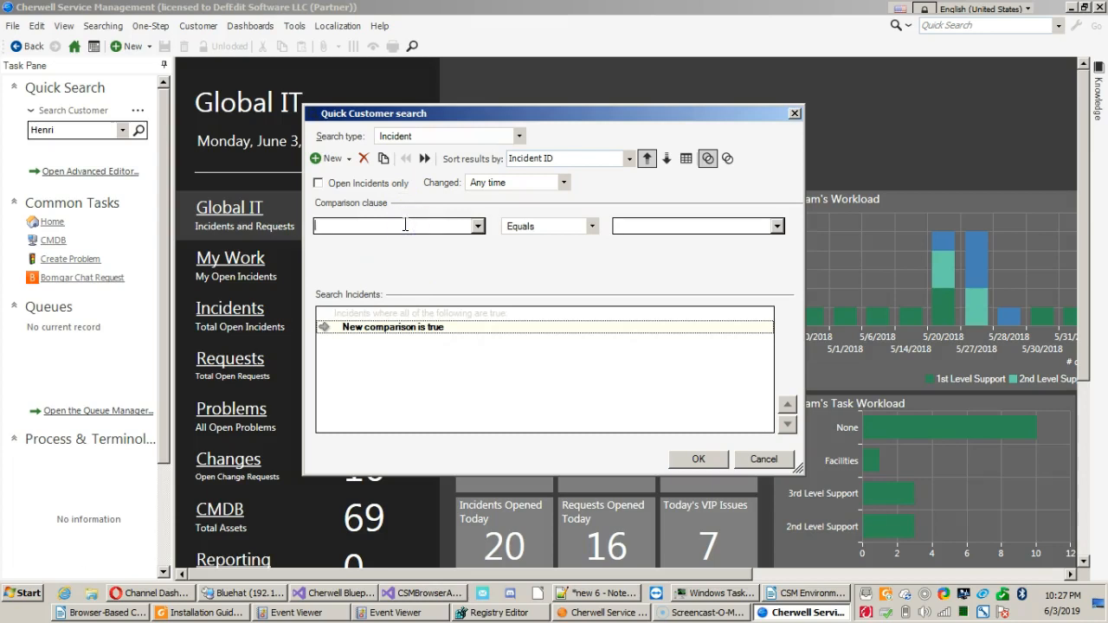
left_click(477, 228)
left_click(432, 224)
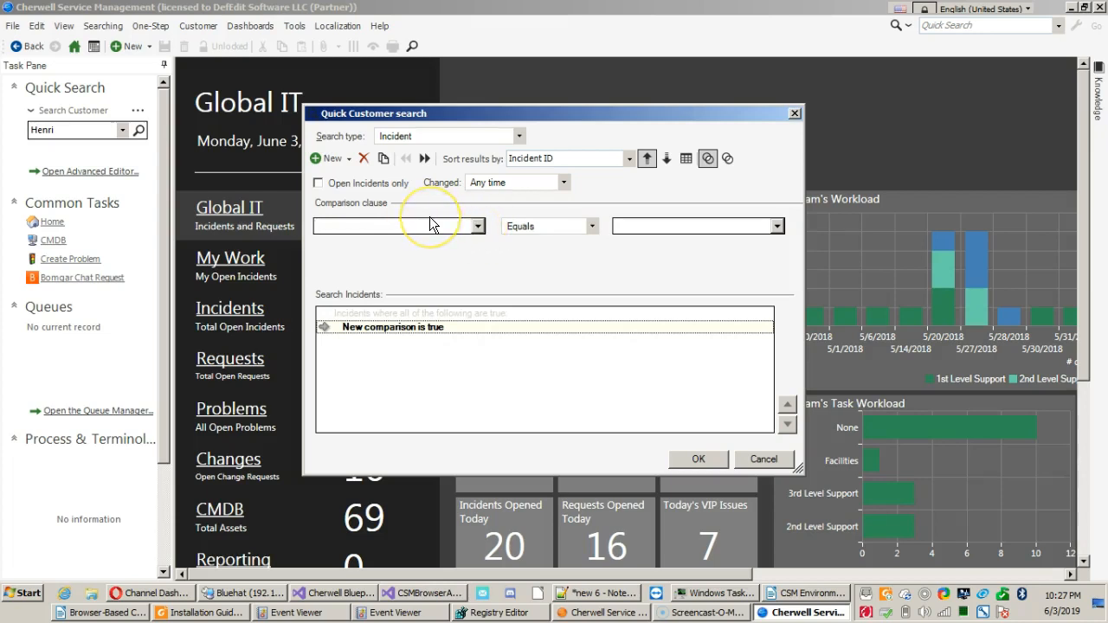
left_click(395, 308)
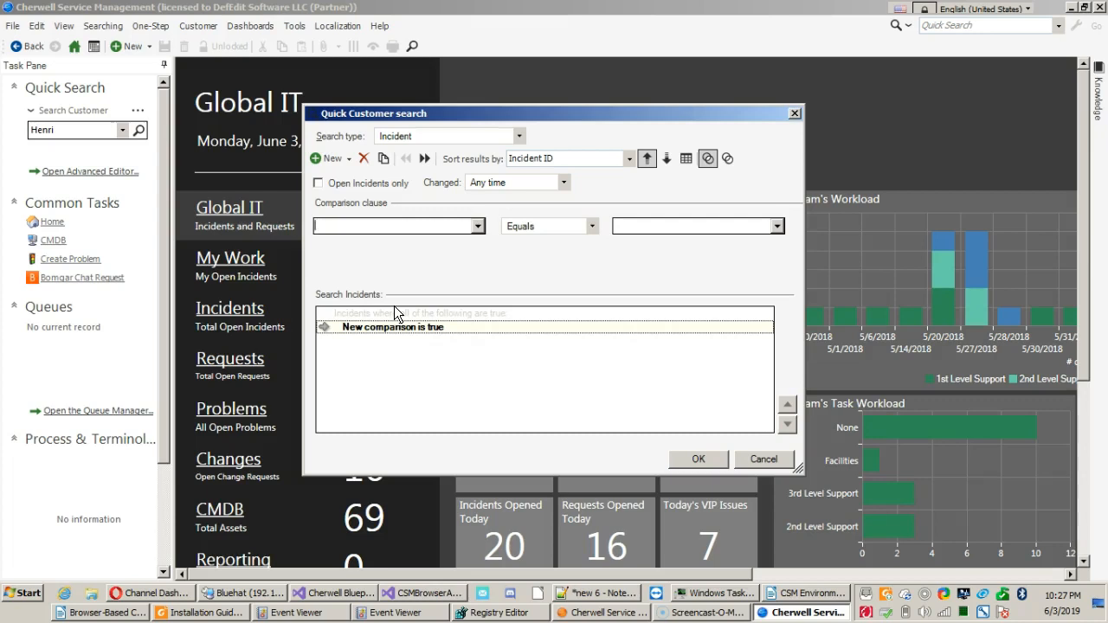
left_click(478, 226)
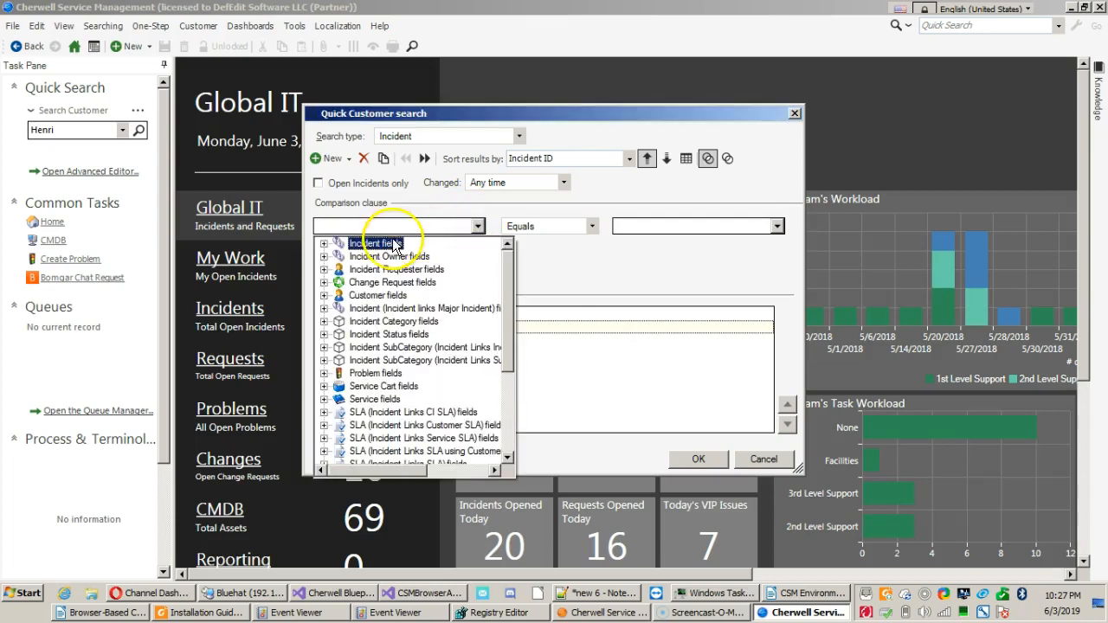
double_click(381, 244)
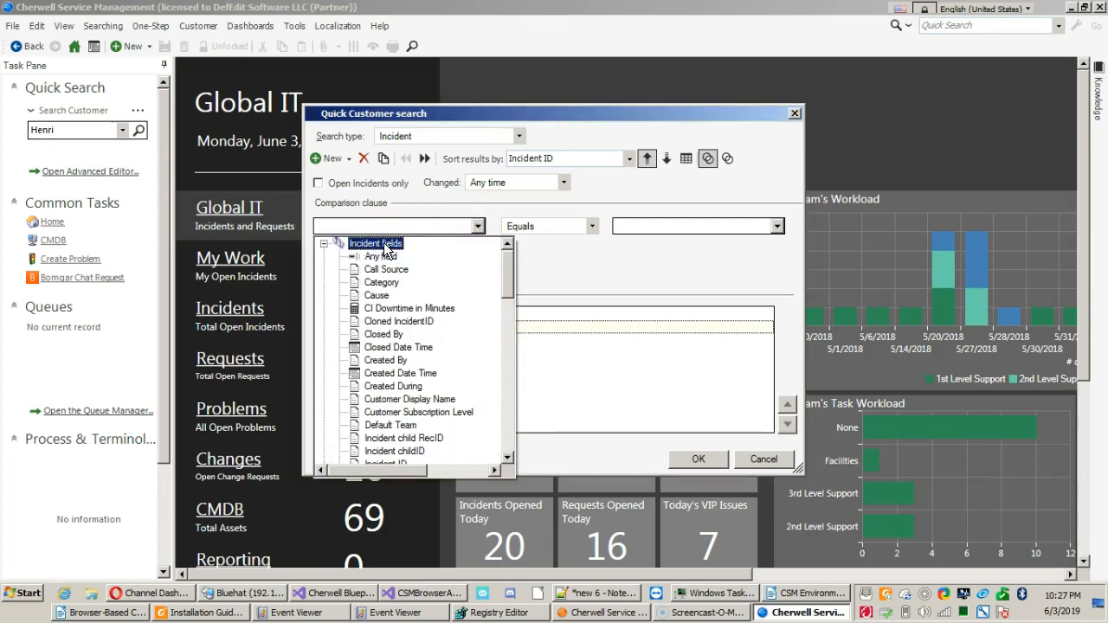
left_click(380, 271)
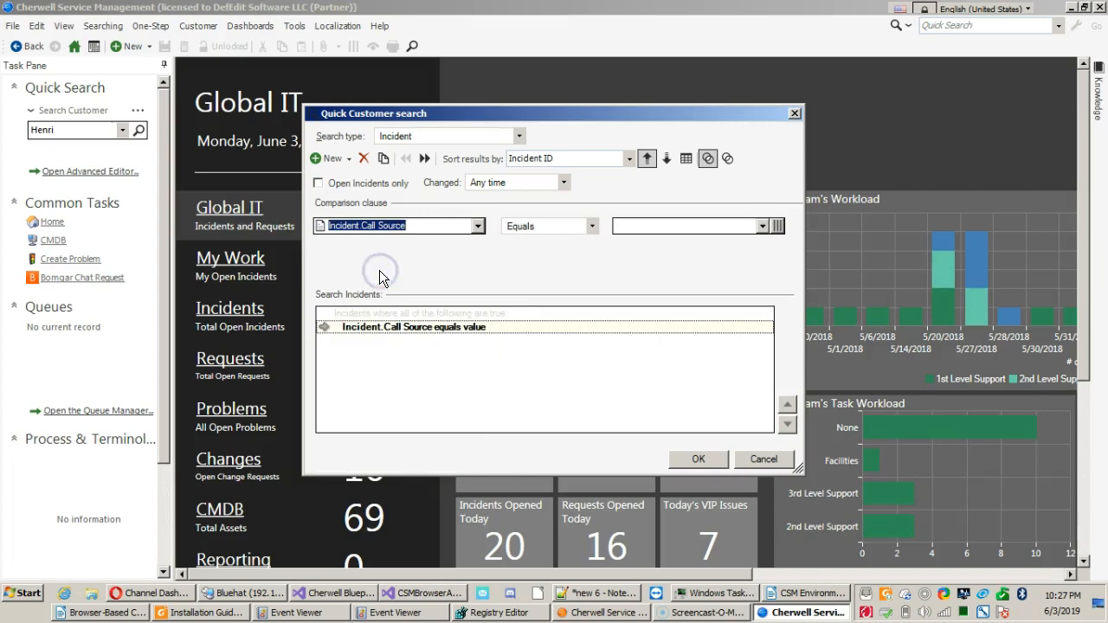
Set the Call Source comparison value to Phone and run the incident search.
left_click(776, 227)
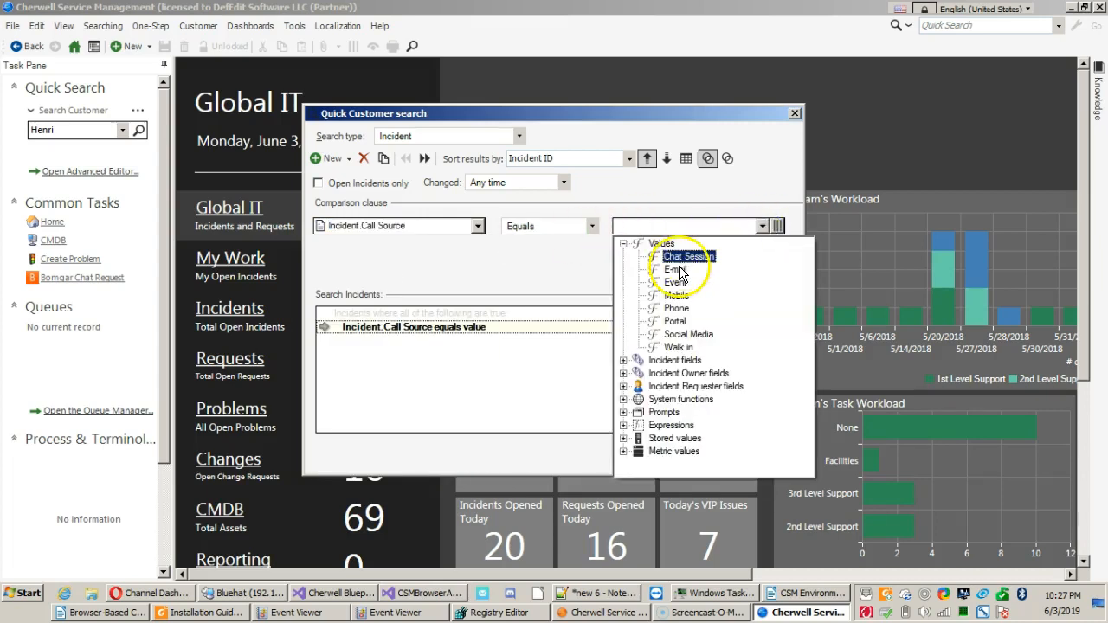
double_click(675, 309)
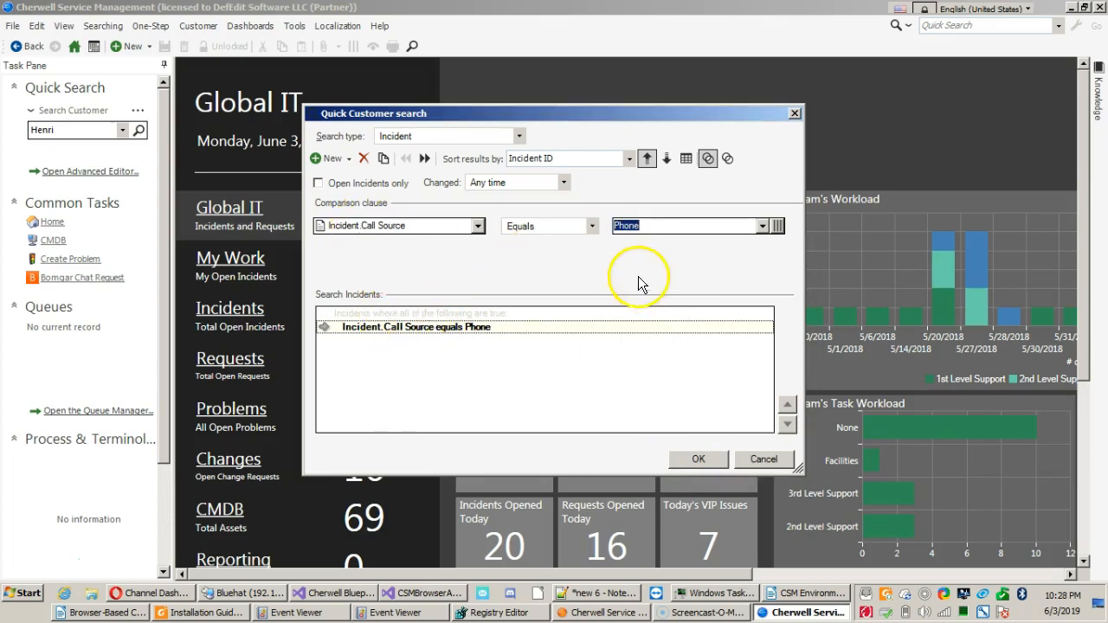
left_click(708, 450)
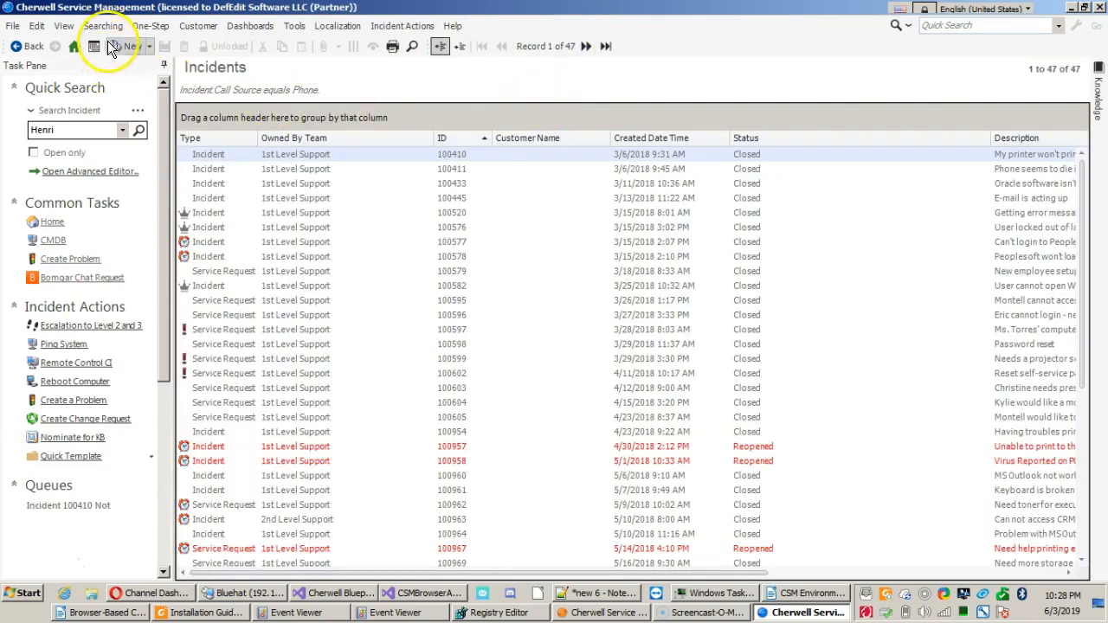
left_click(100, 25)
left_click(108, 79)
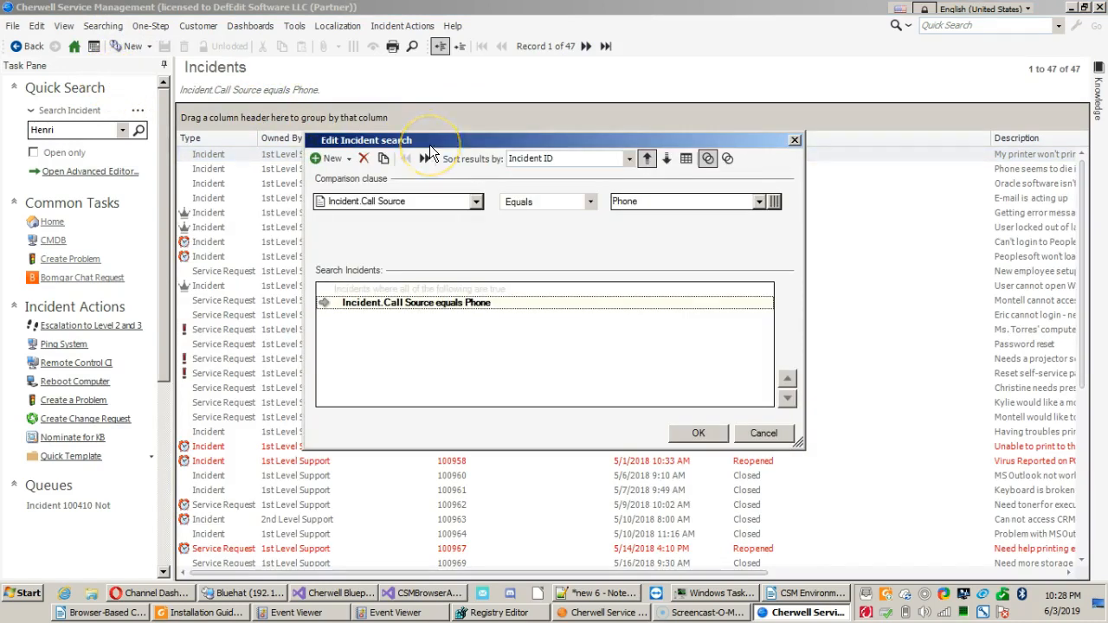
key("Escape")
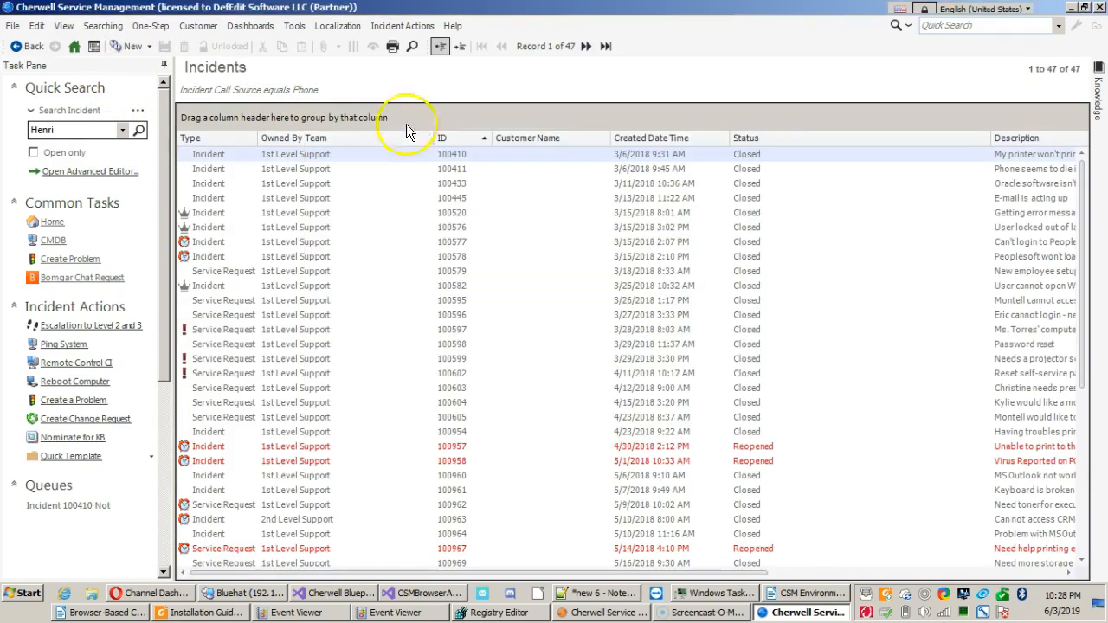
Edit the current incident search and add a second comparison clause on the Status field from the Incident fields.
left_click(104, 26)
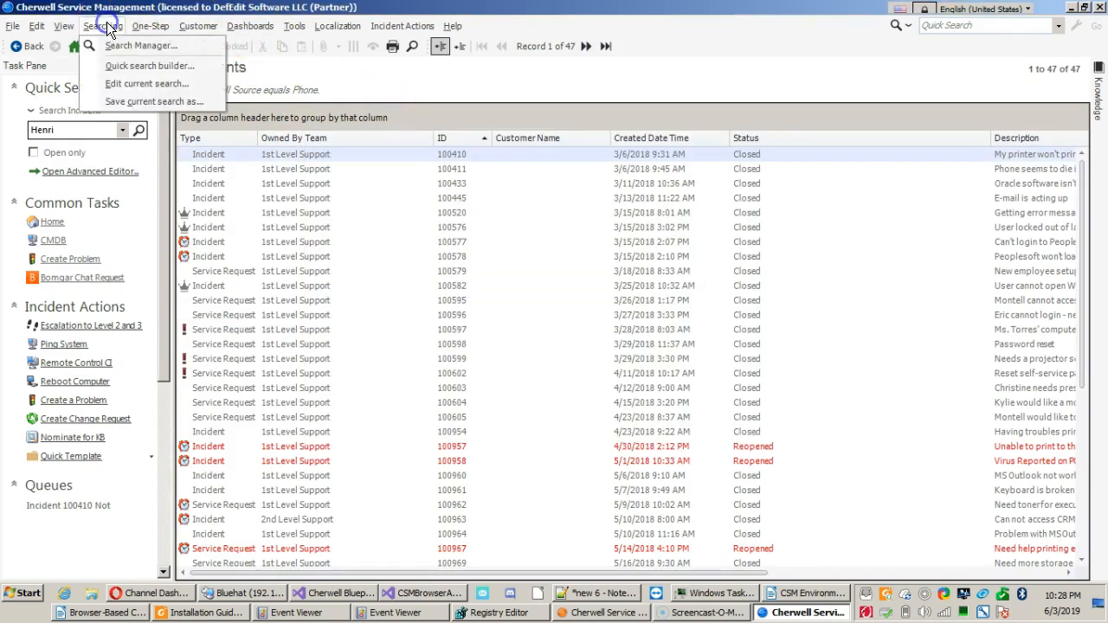
left_click(103, 87)
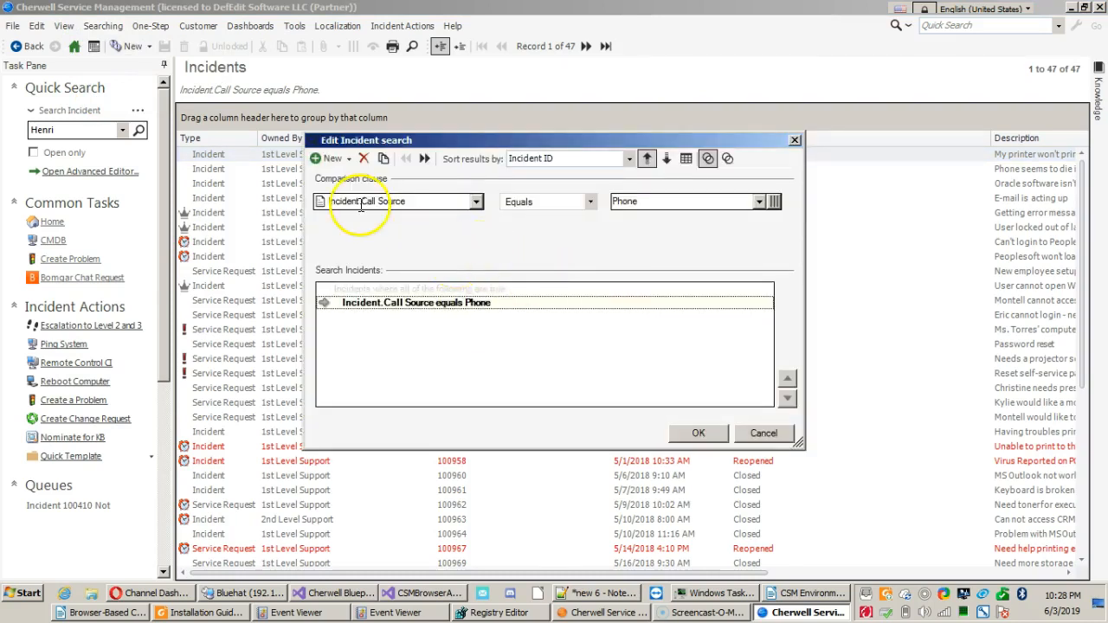
left_click(329, 158)
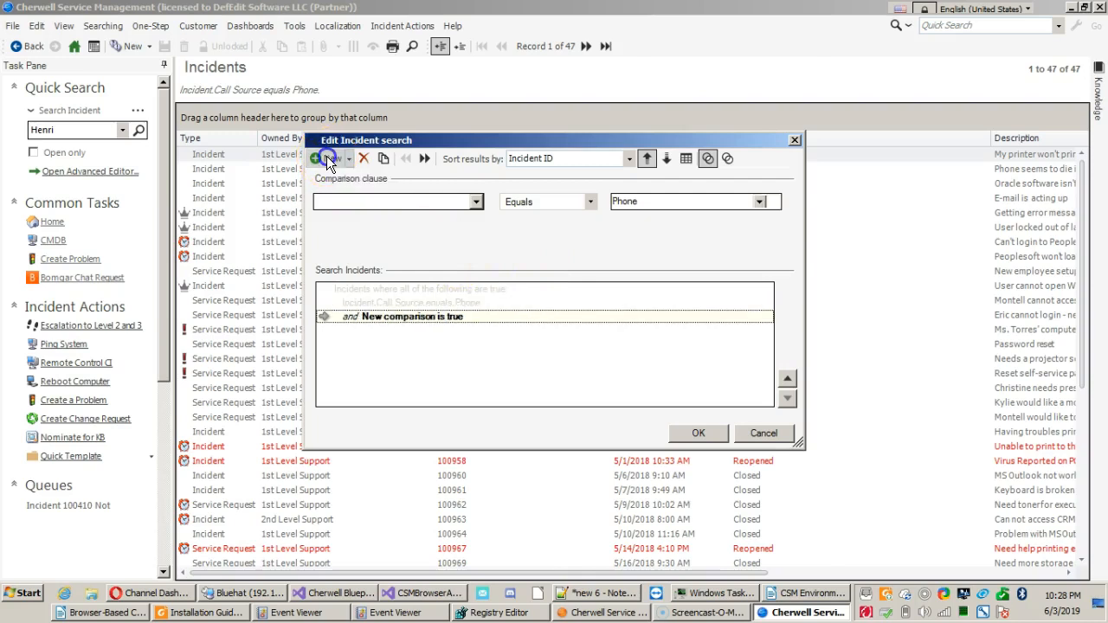
left_click(472, 202)
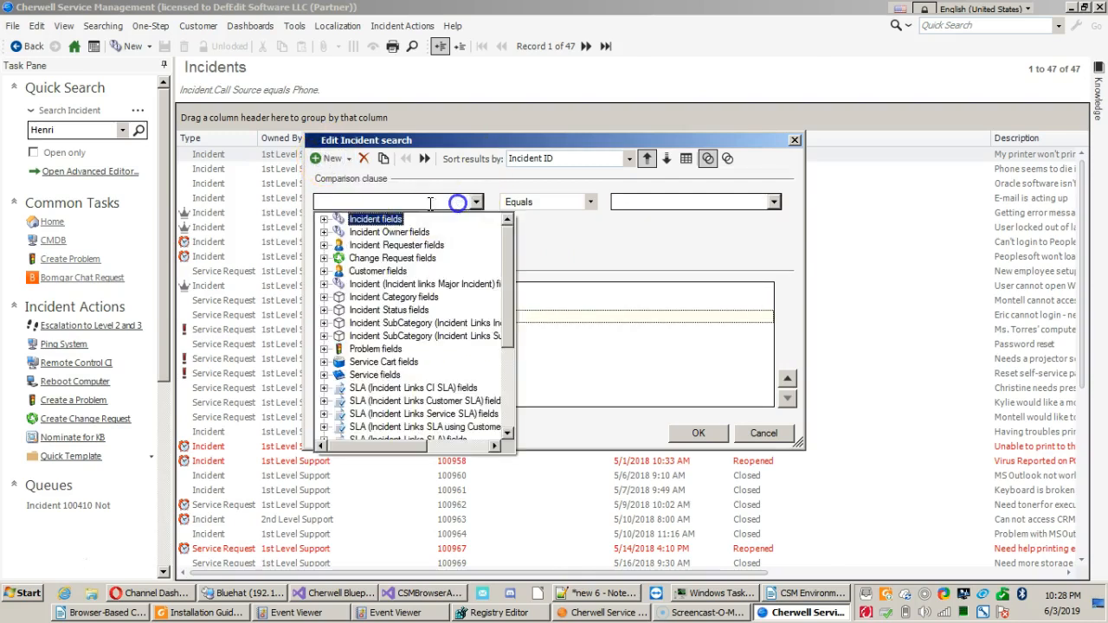
double_click(381, 219)
scroll(396, 294, "down", 10)
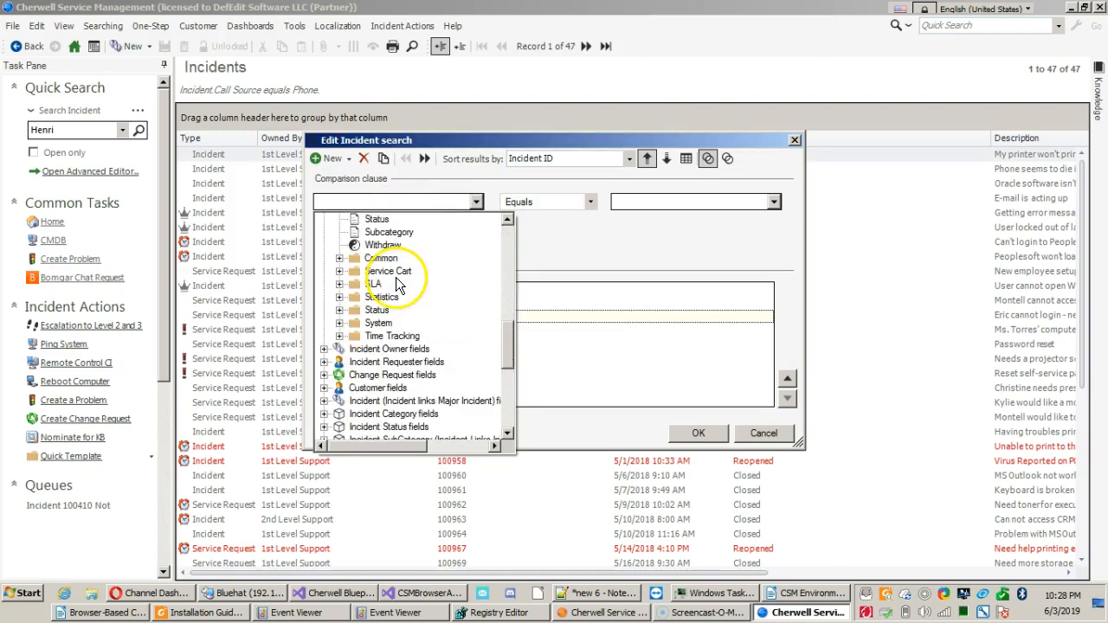
left_click(381, 220)
Set the Status comparison to Not equal with the value Closed, run the search, and select the fifth incident in the results.
left_click(537, 206)
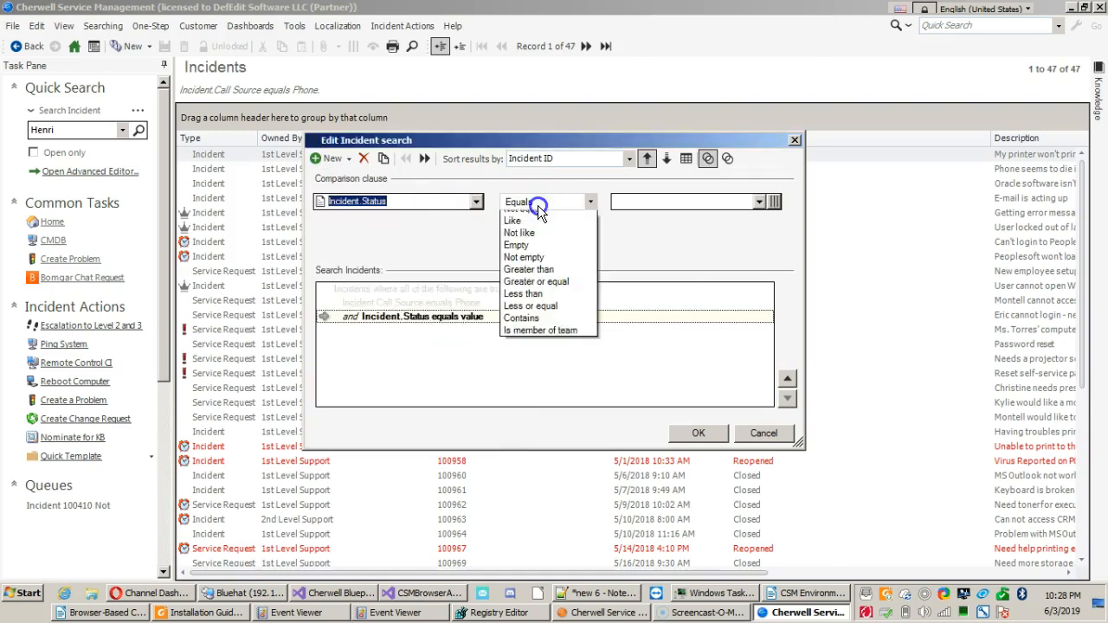
left_click(538, 228)
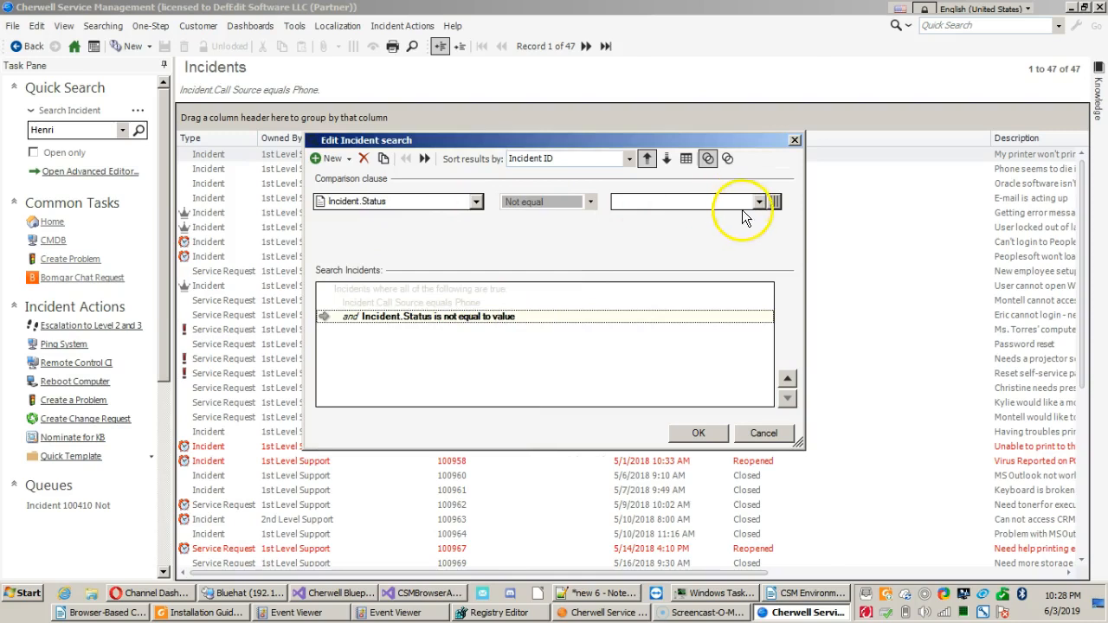
left_click(776, 201)
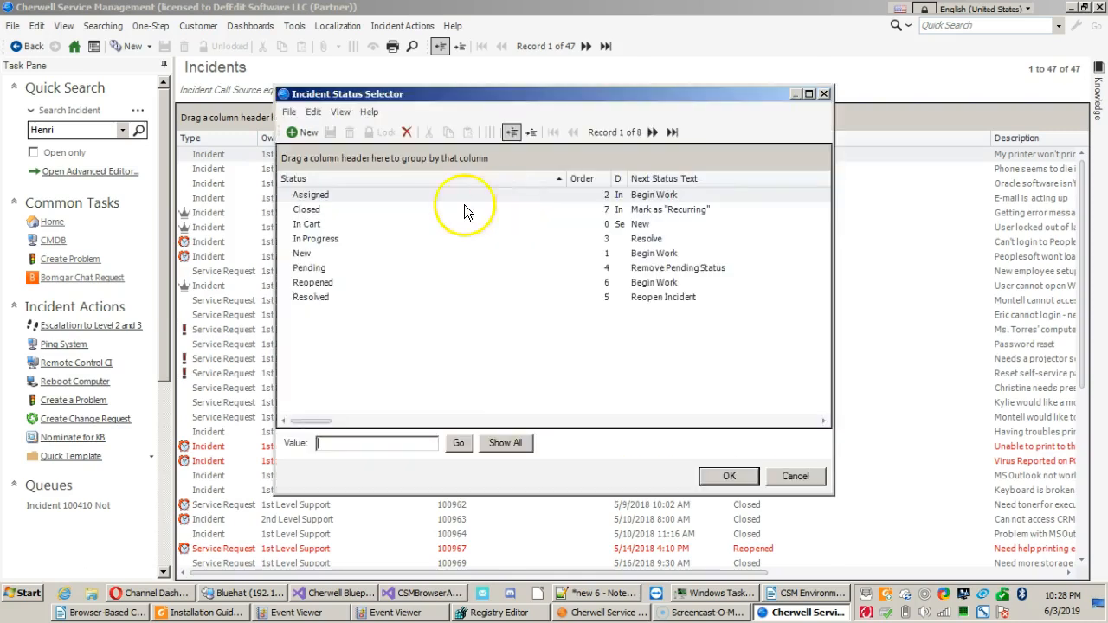
double_click(339, 216)
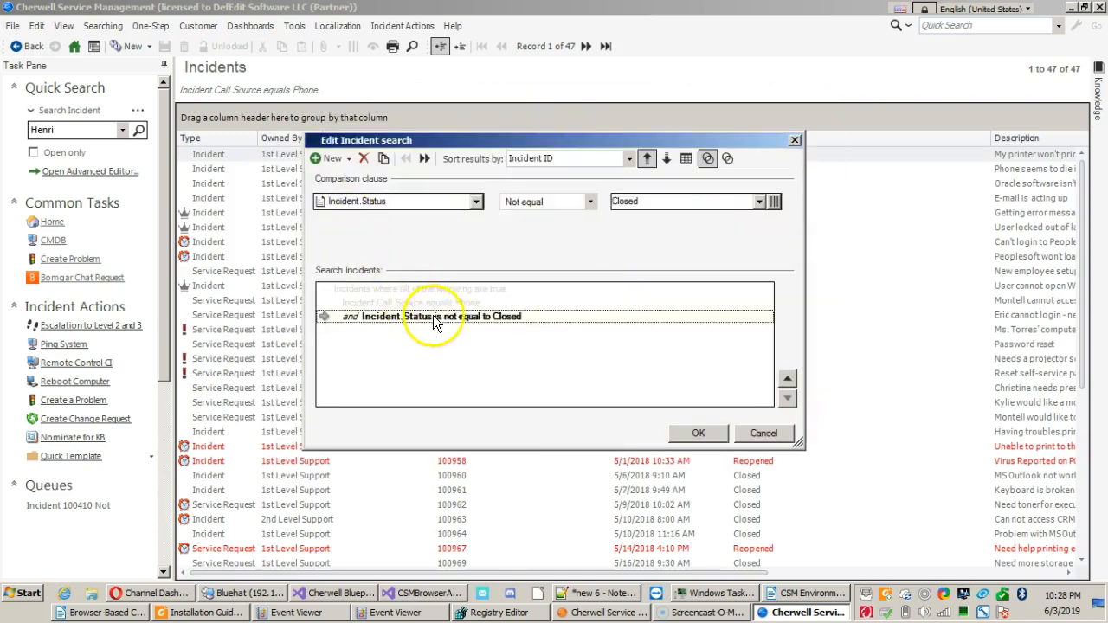
left_click(703, 434)
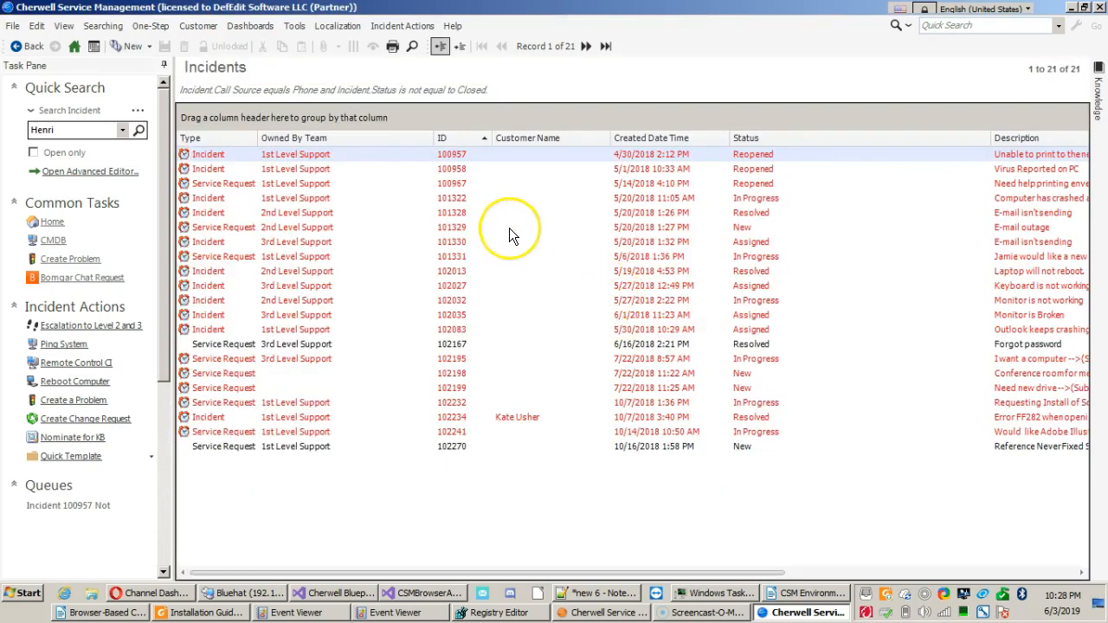
left_click(740, 211)
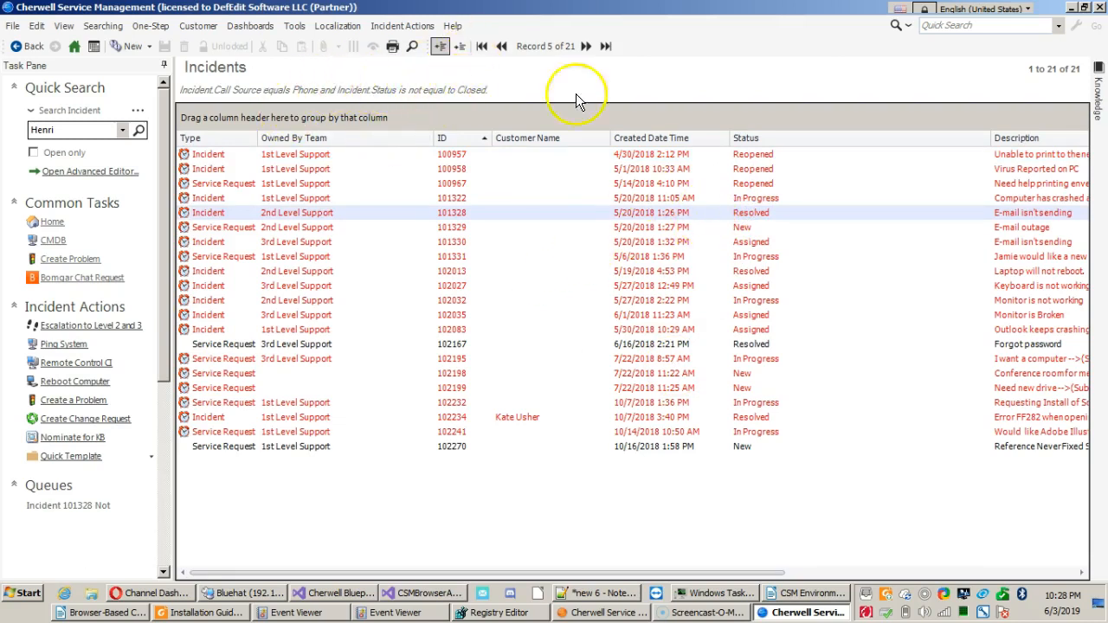
Reopen the current search for editing and set its grouping clause so at least one of the items must be true.
left_click(104, 26)
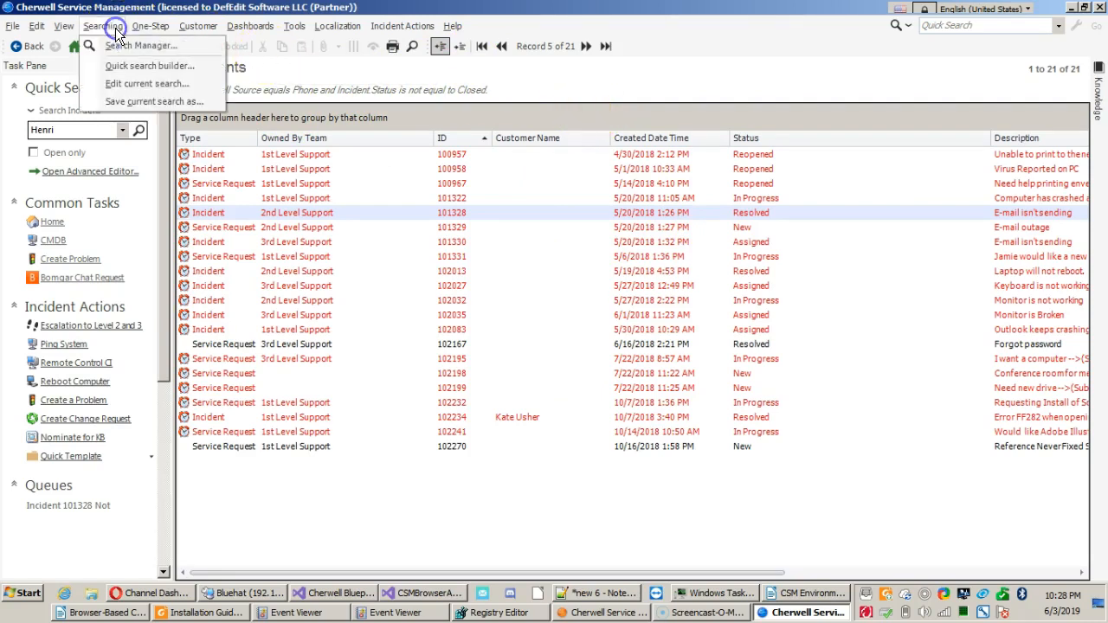
left_click(112, 84)
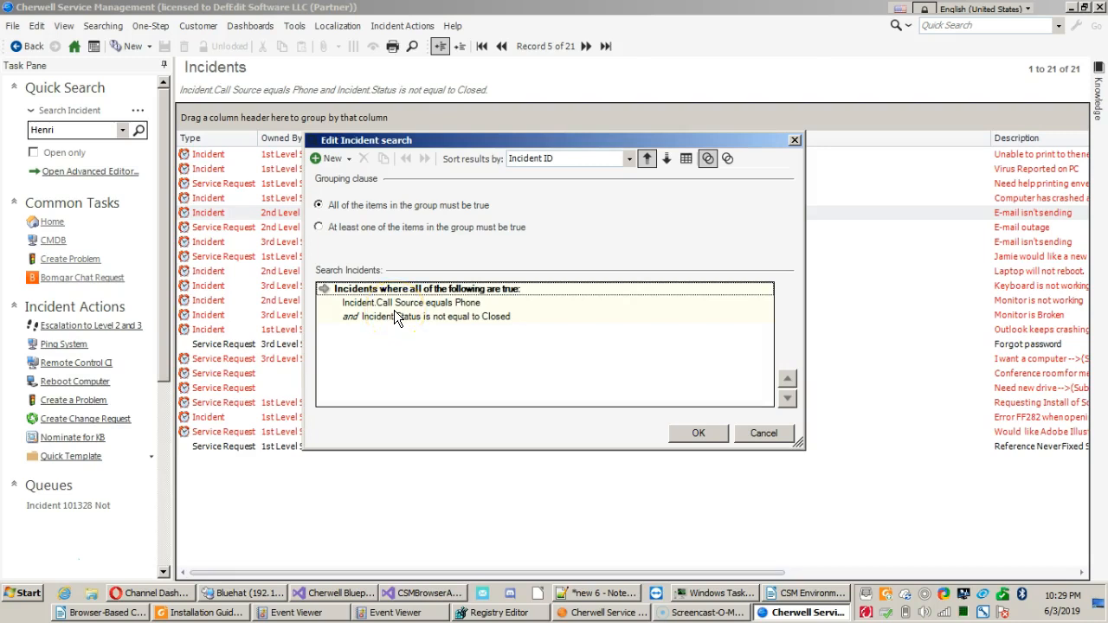
left_click(348, 317)
left_click(347, 305)
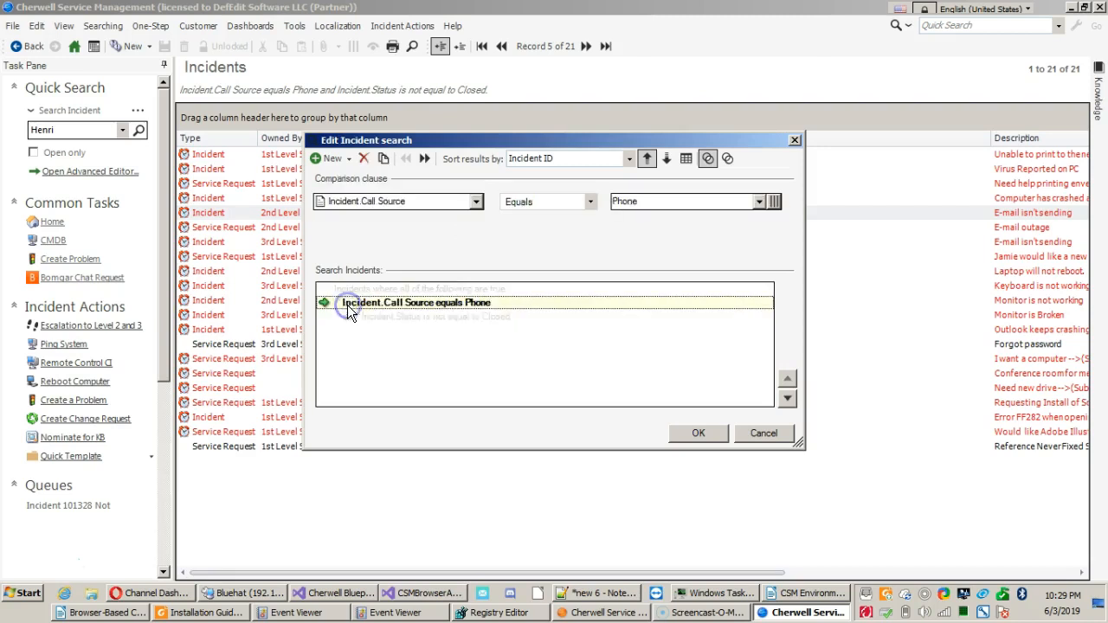
left_click(347, 292)
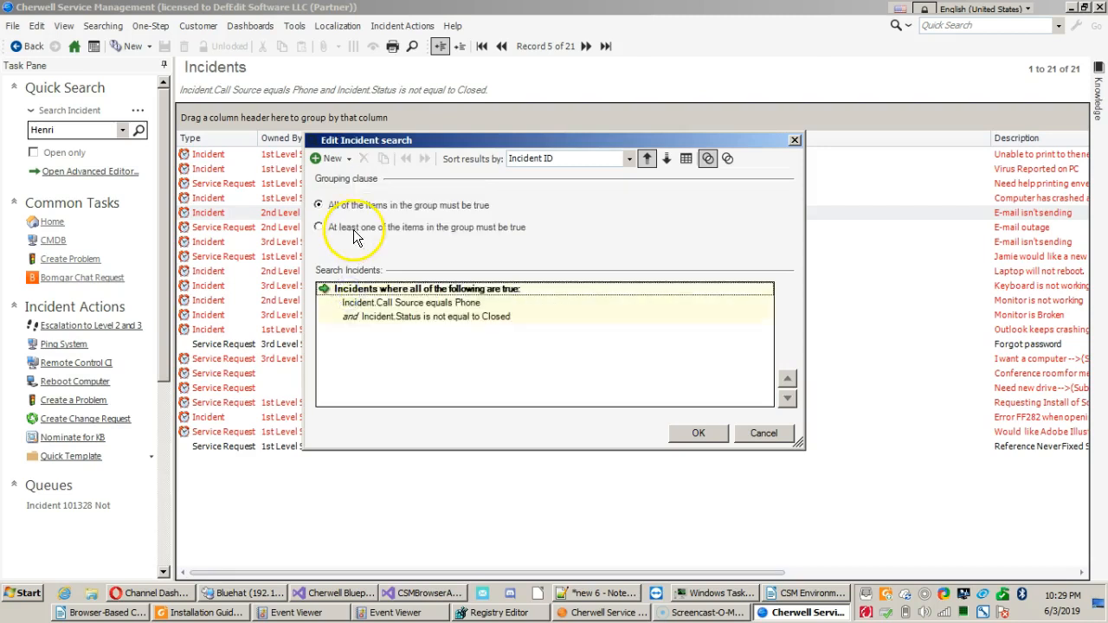
left_click(353, 229)
left_click(364, 294)
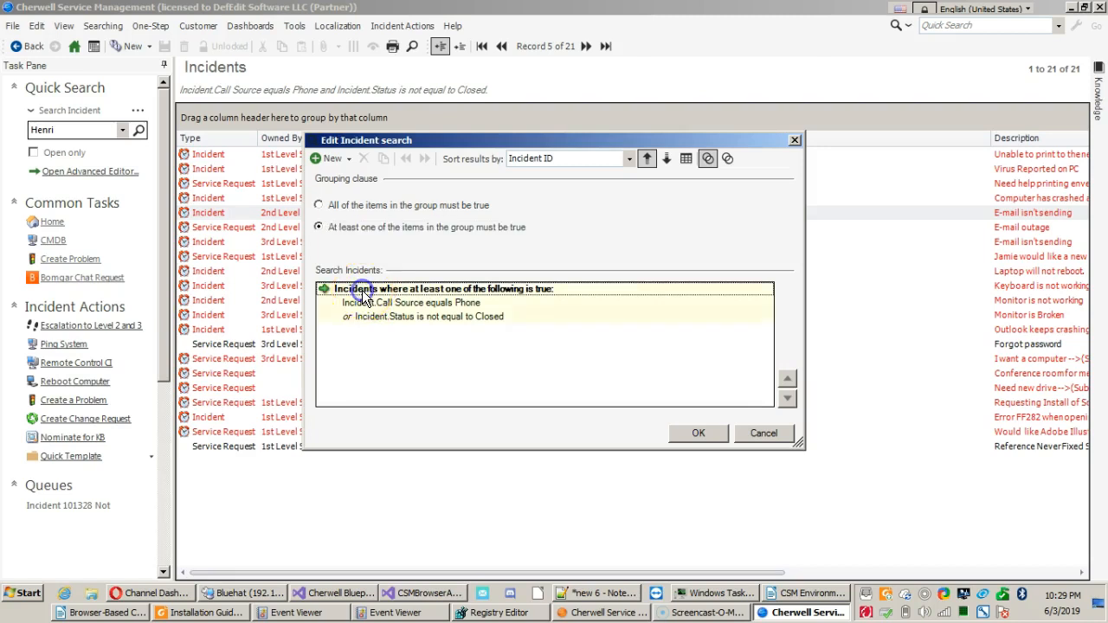
left_click(358, 231)
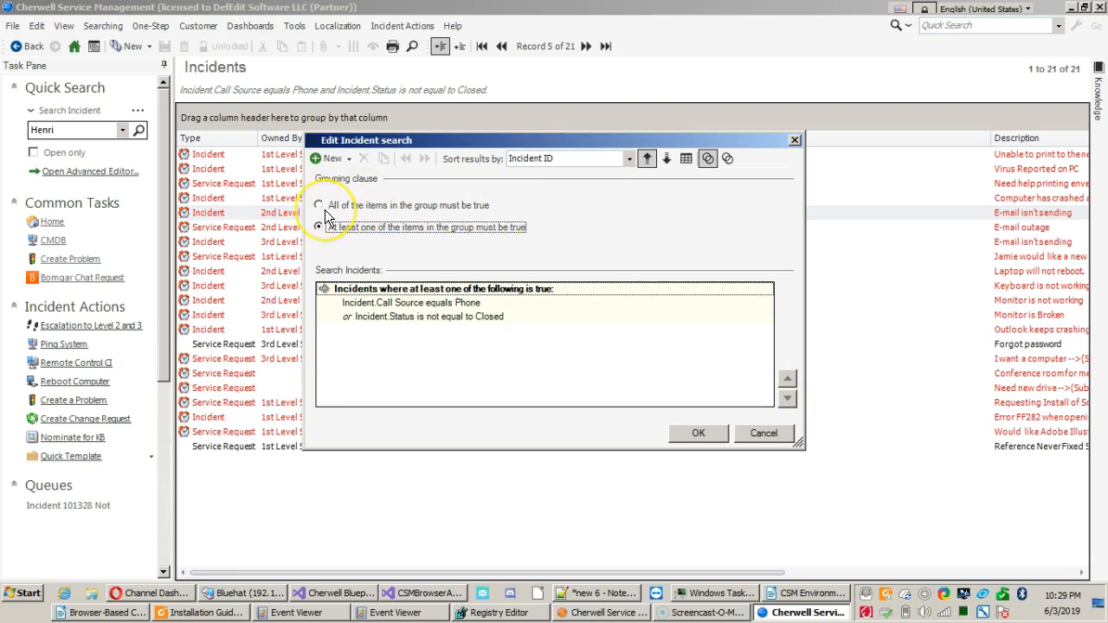
Review the Call Source and Status comparison clauses and run the edited incident search.
left_click(419, 305)
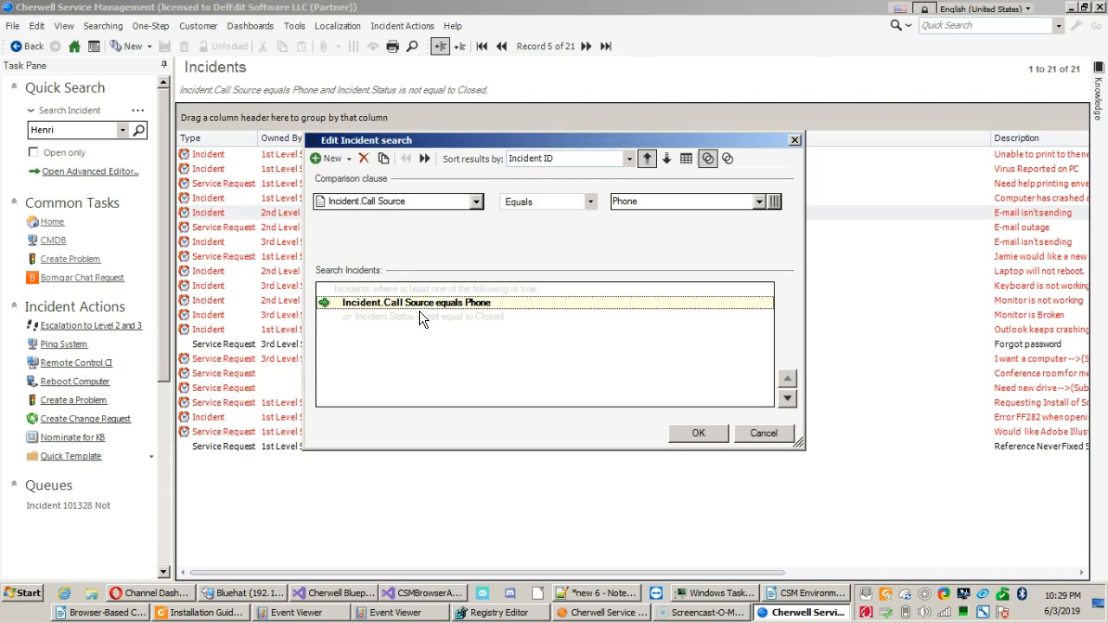
left_click(418, 313)
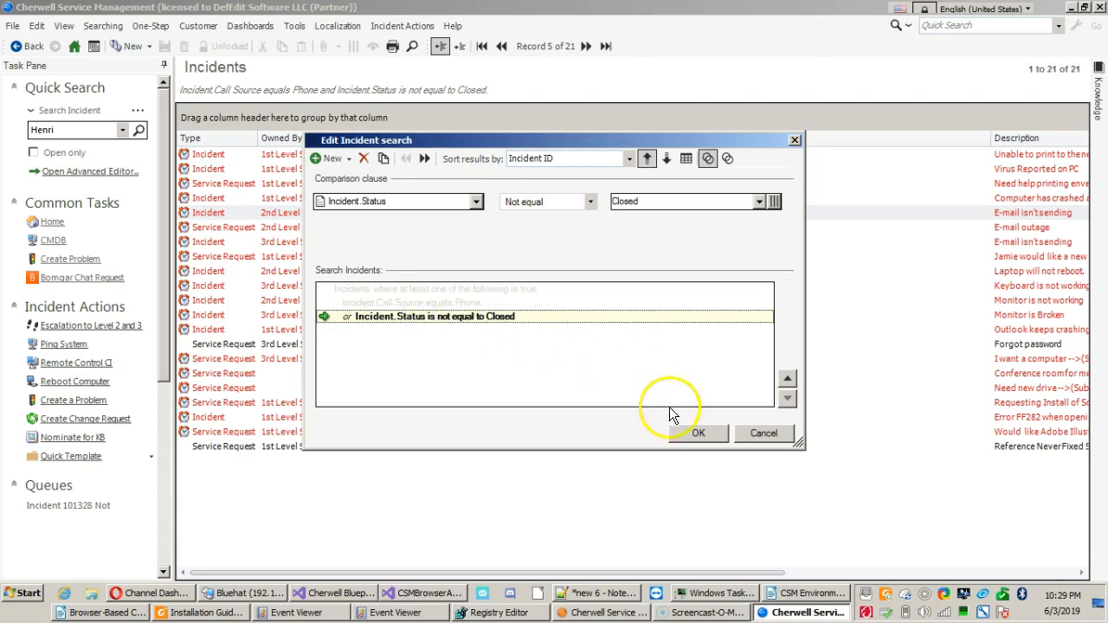
left_click(677, 429)
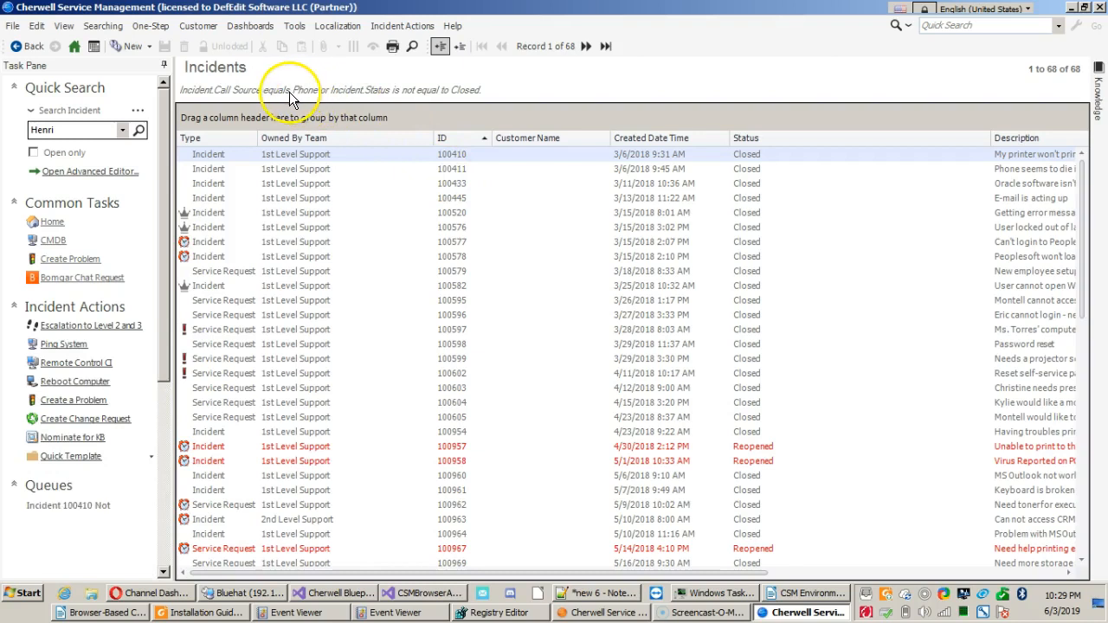
Open the current incident search for editing.
left_click(103, 26)
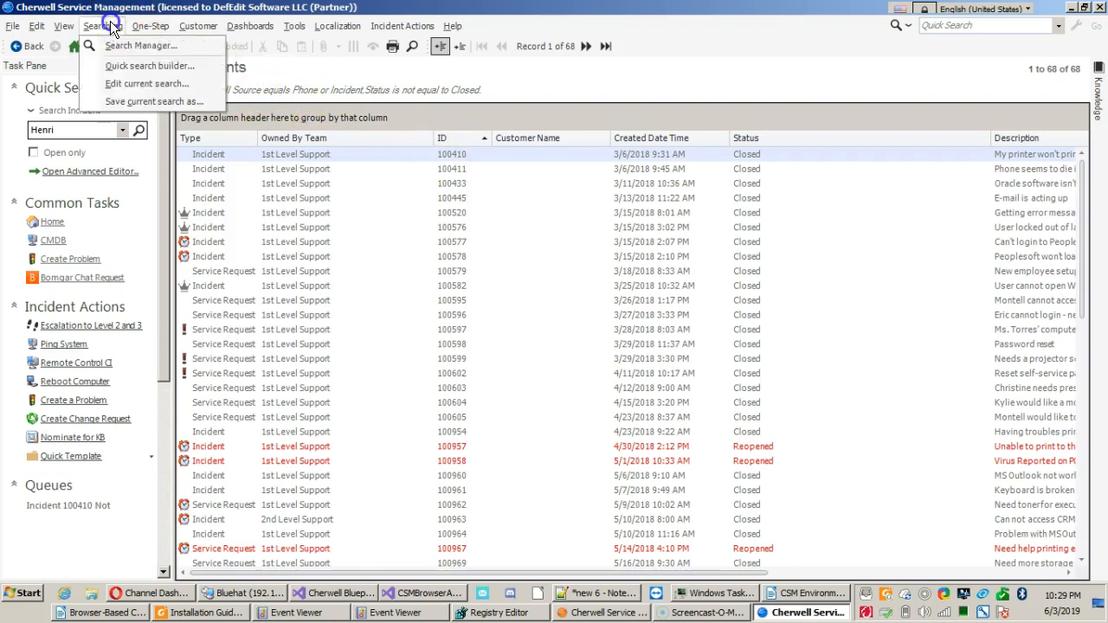
left_click(113, 84)
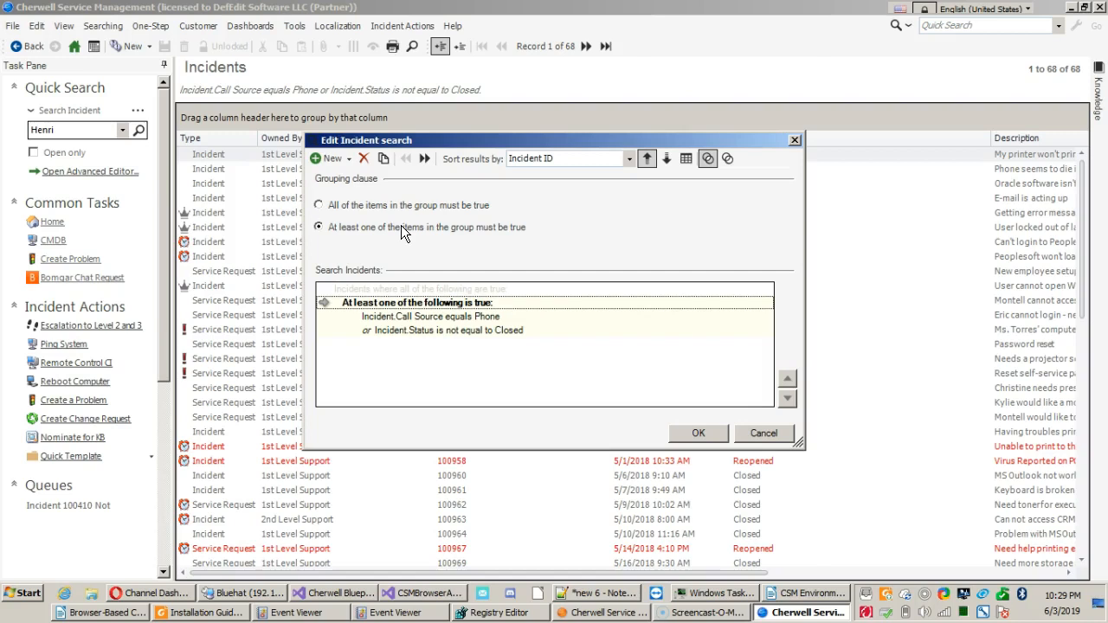
Add a group clause to the search and require at least one of the items in the group to be true.
left_click(351, 161)
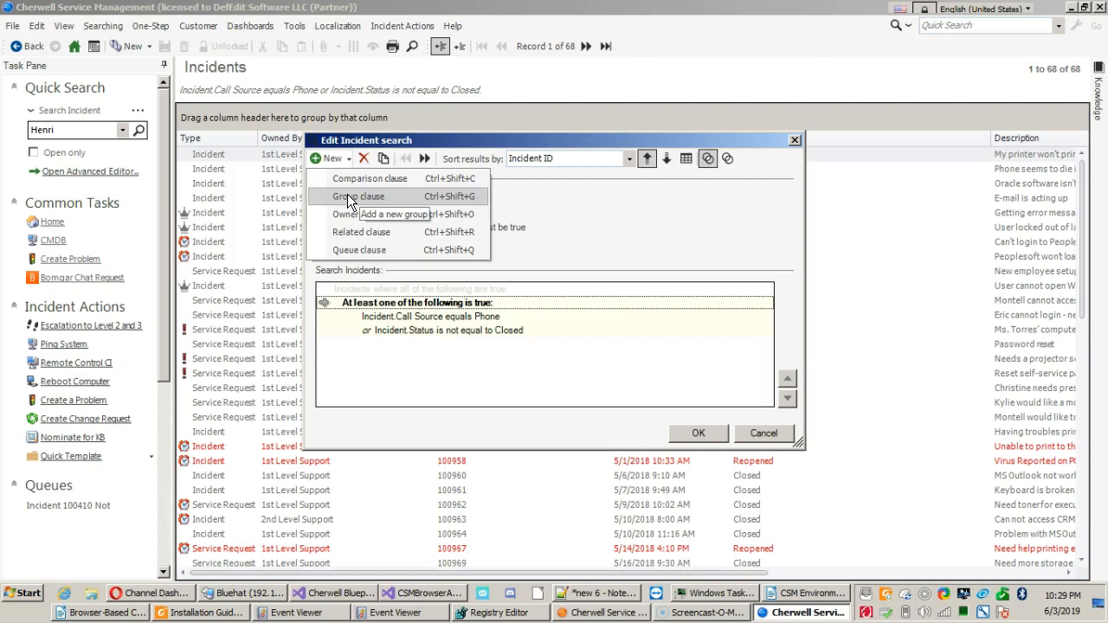
left_click(352, 199)
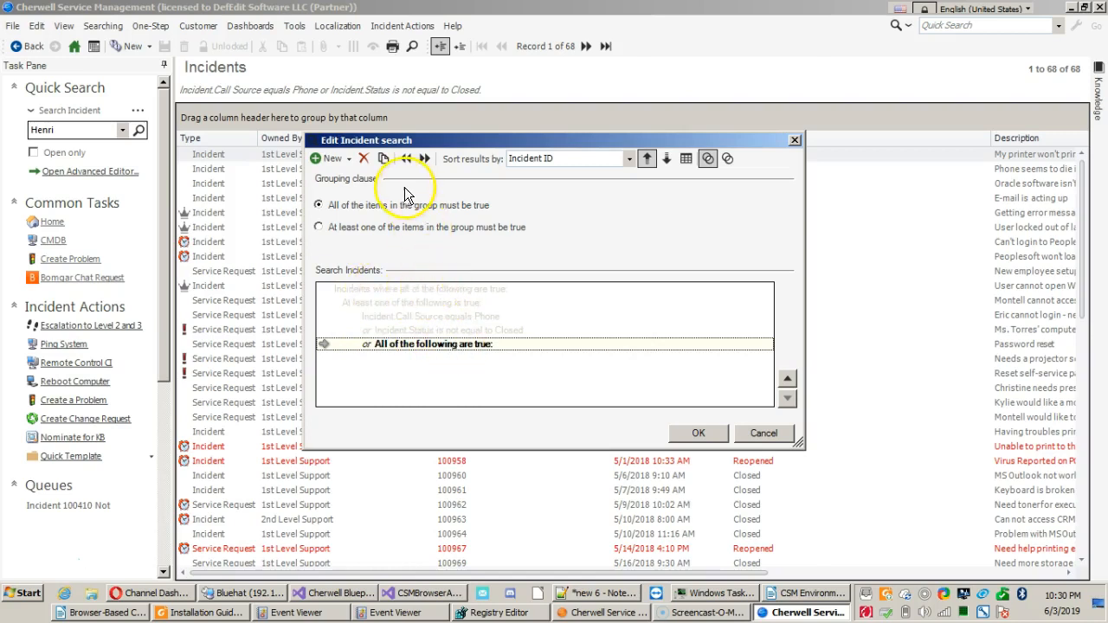
left_click(381, 229)
left_click(377, 207)
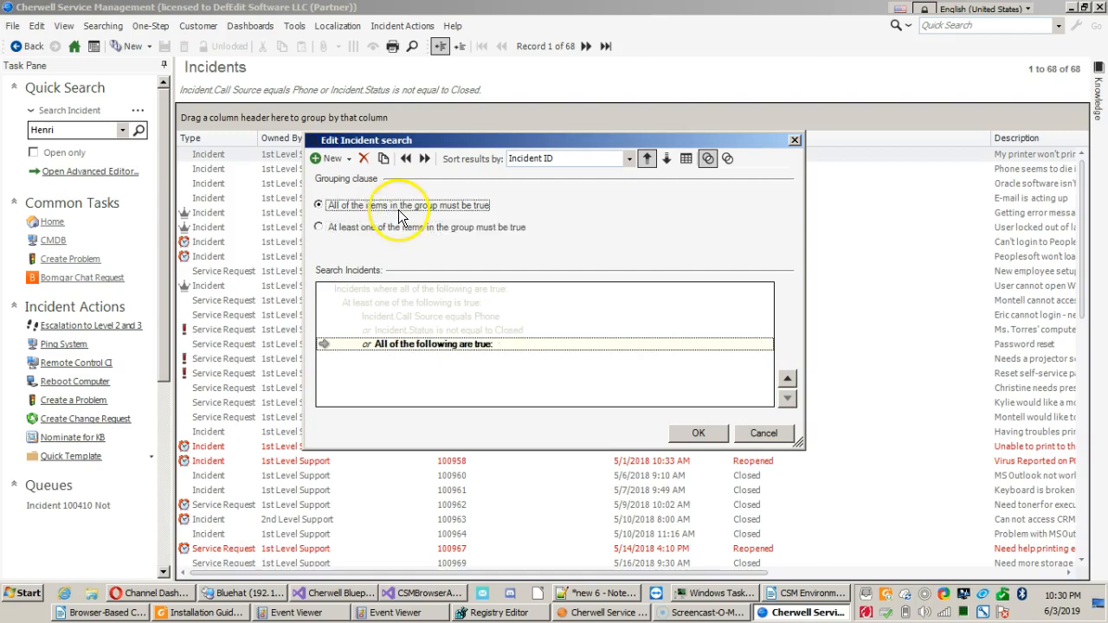
left_click(391, 232)
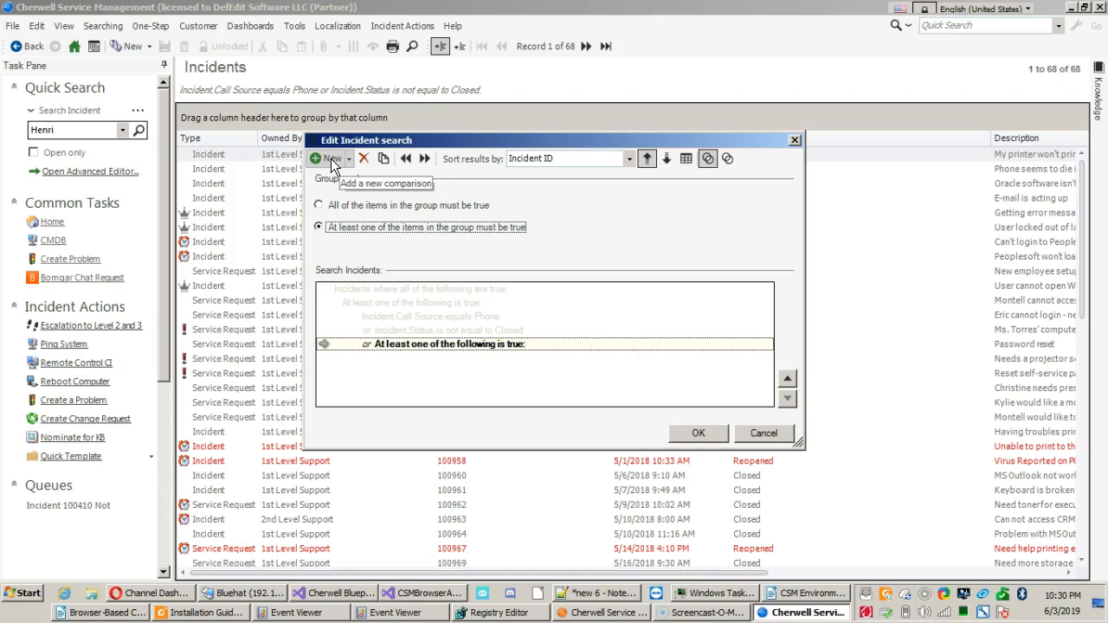
Delete every group and comparison clause from the incident search, leaving only the top-level condition.
left_click(363, 162)
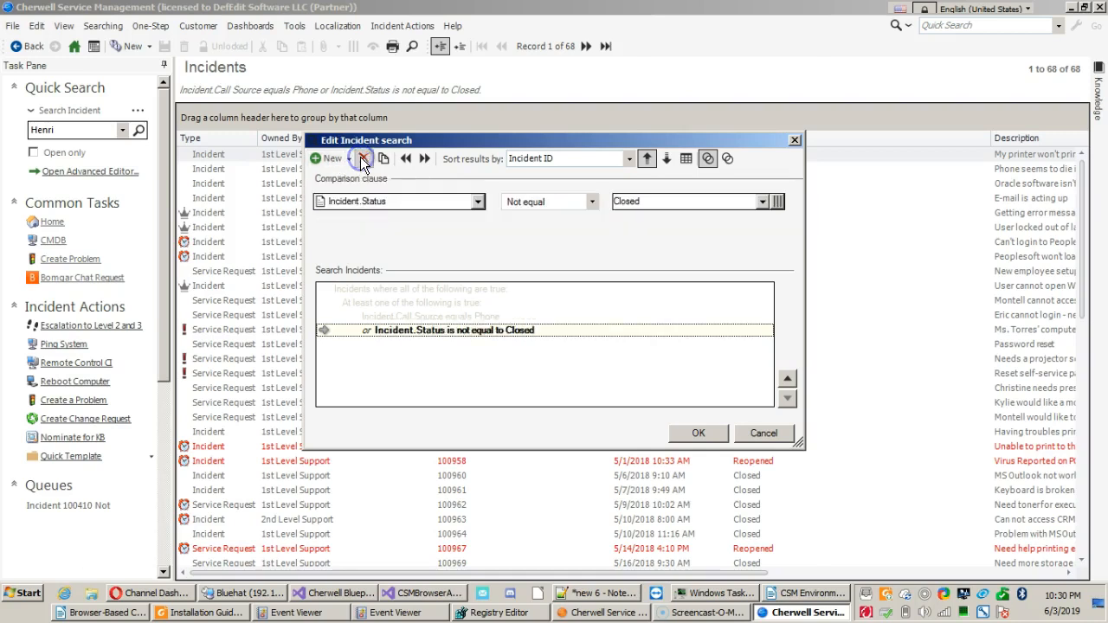
left_click(363, 162)
left_click(363, 162)
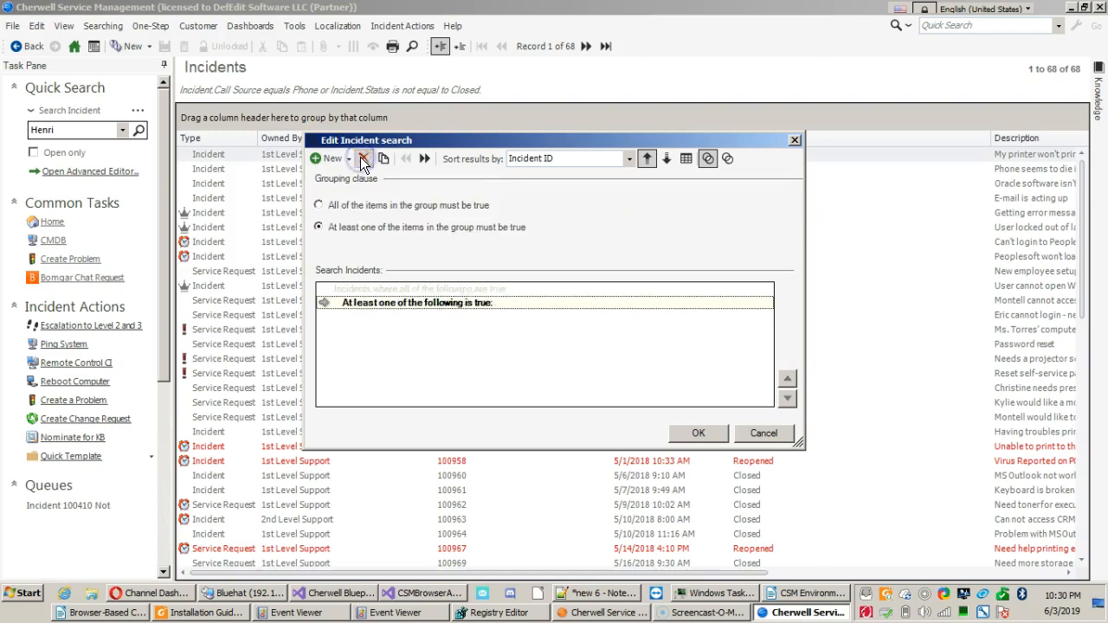
left_click(363, 162)
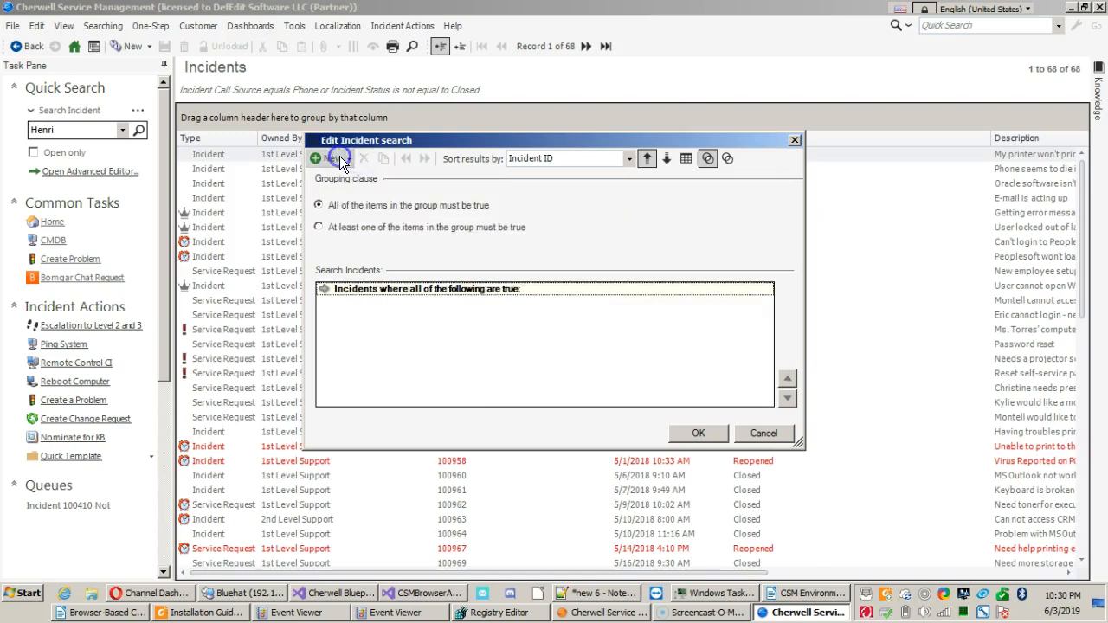
Examine the Incident fields and linked-object field groups offered for a new comparison clause, and discard that clause.
left_click(333, 158)
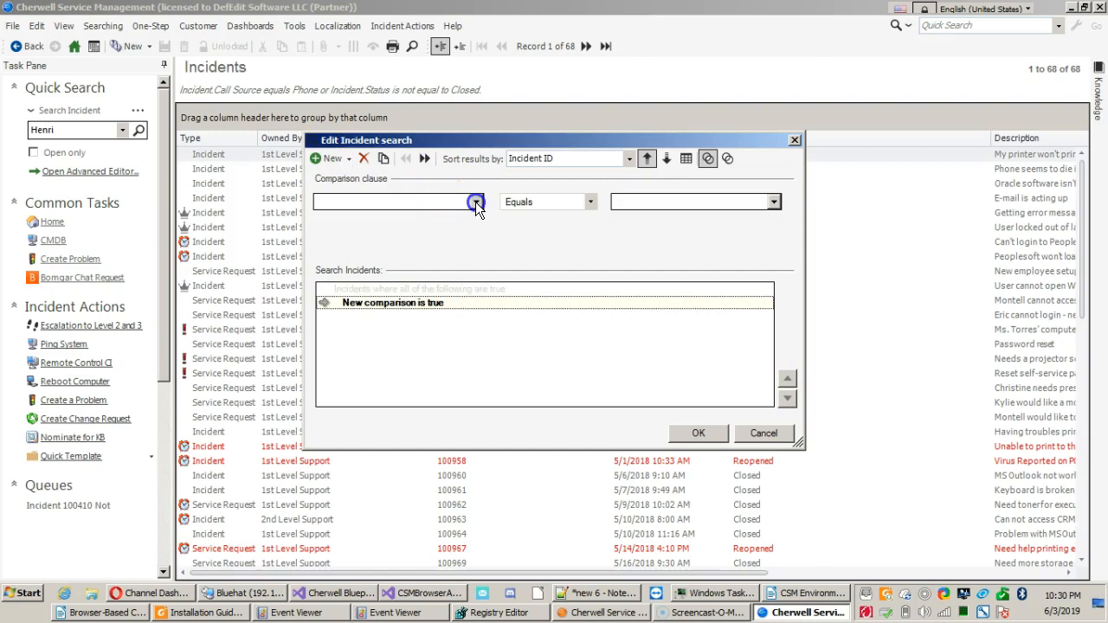
left_click(475, 202)
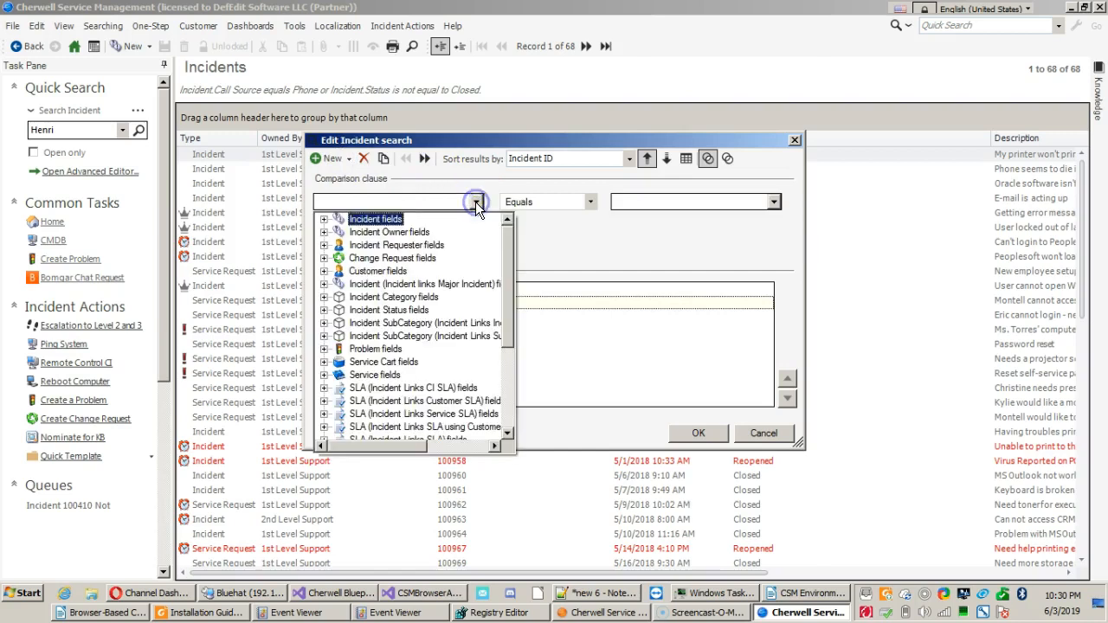
double_click(385, 219)
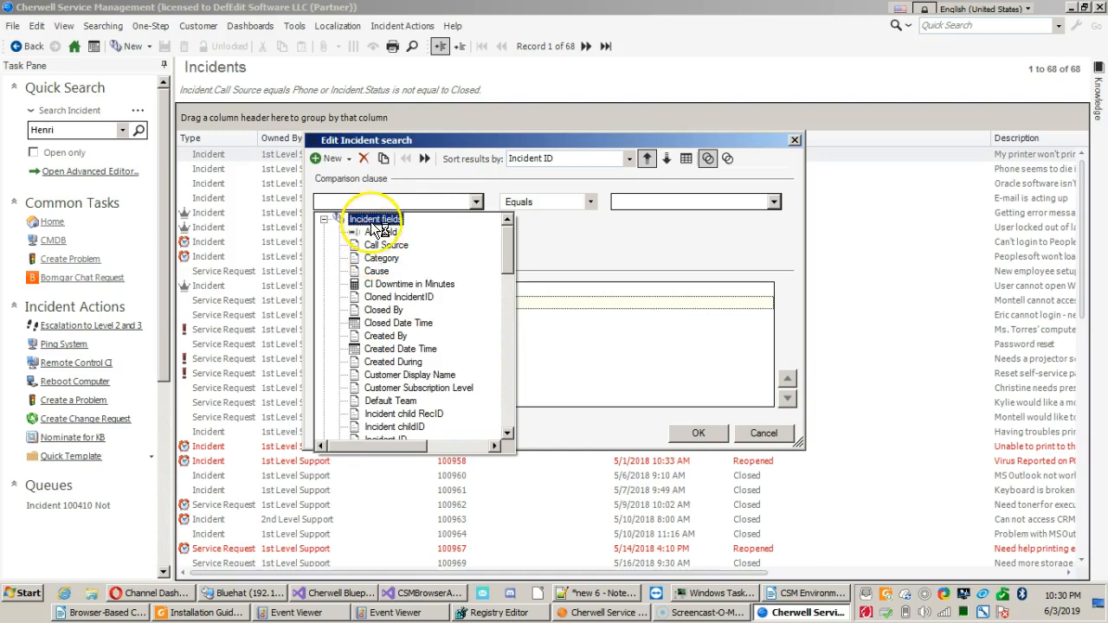
double_click(370, 218)
left_click(501, 245)
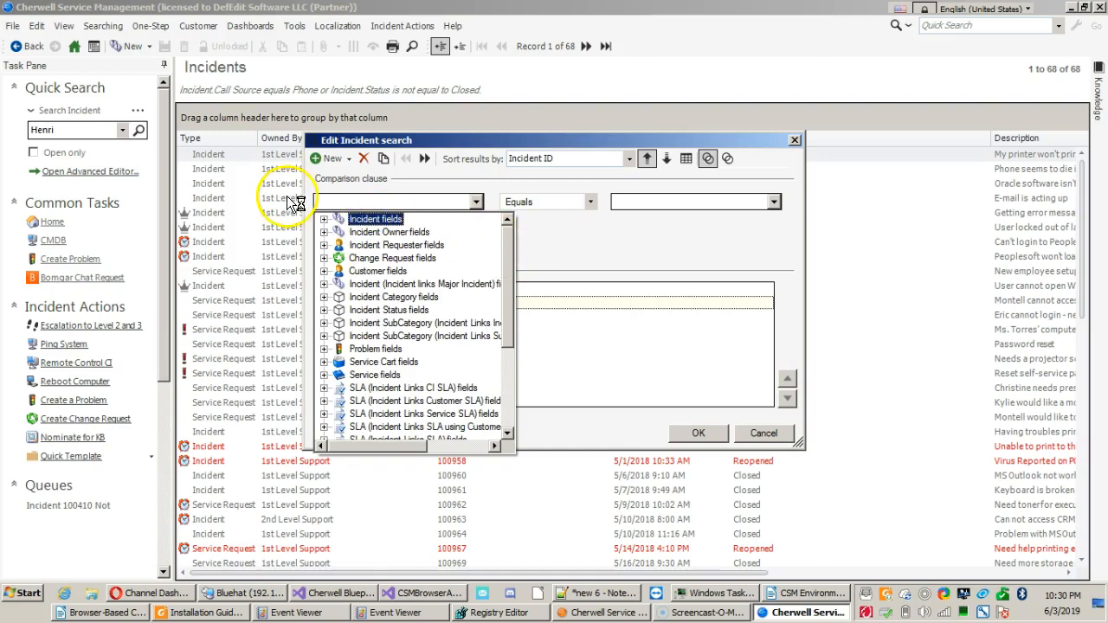
scroll(394, 282, "down", 4)
scroll(391, 293, "up", 4)
scroll(388, 282, "down", 4)
scroll(389, 282, "up", 4)
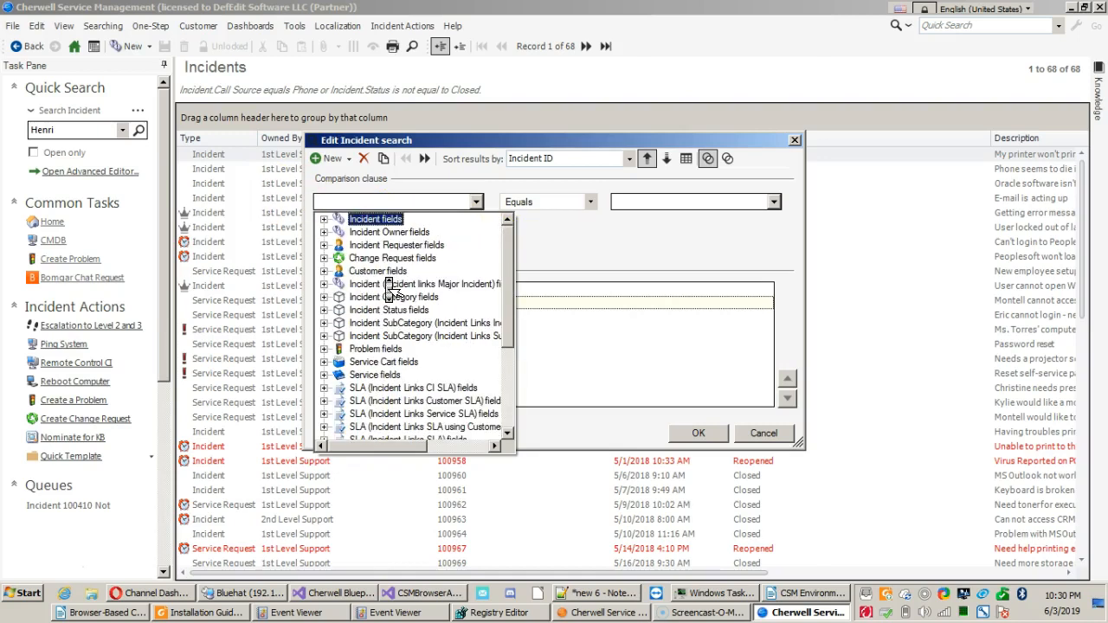
double_click(371, 220)
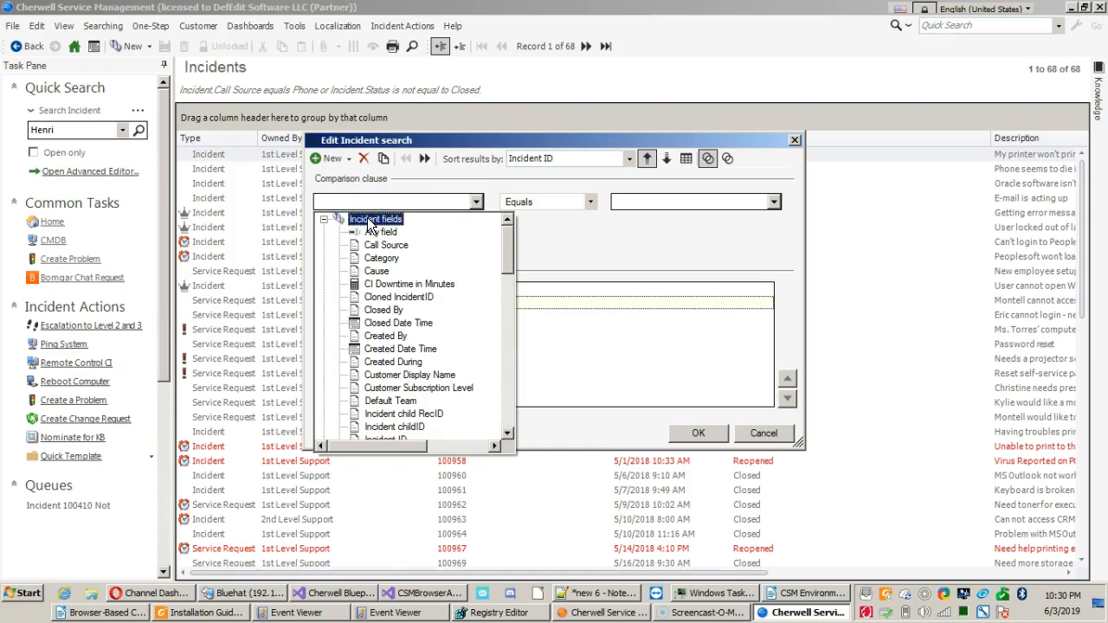
double_click(370, 223)
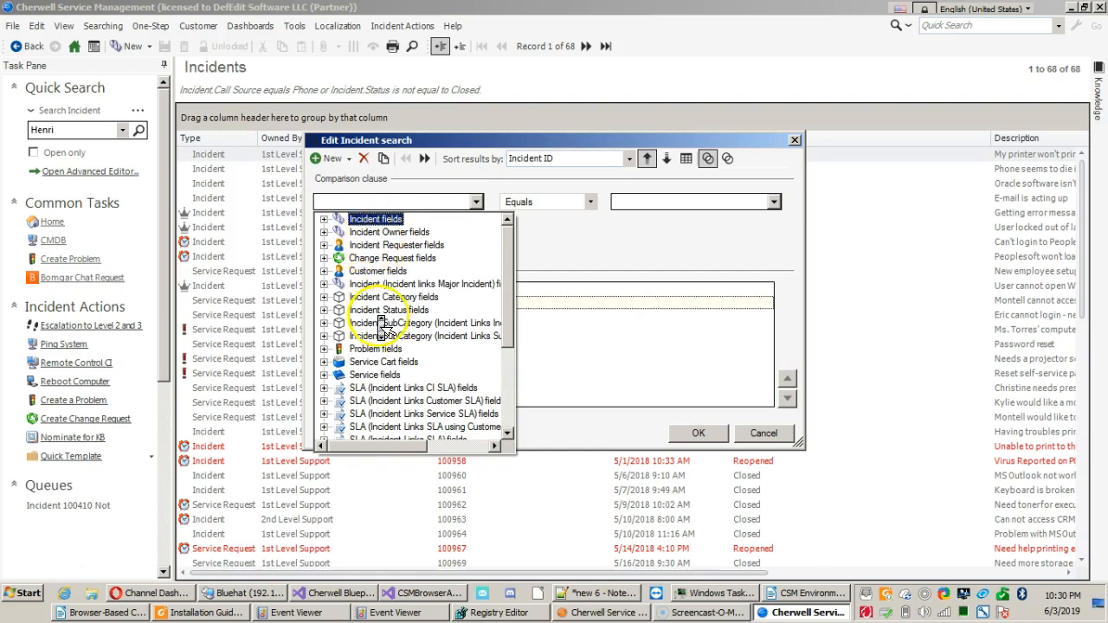
scroll(382, 321, "down", 4)
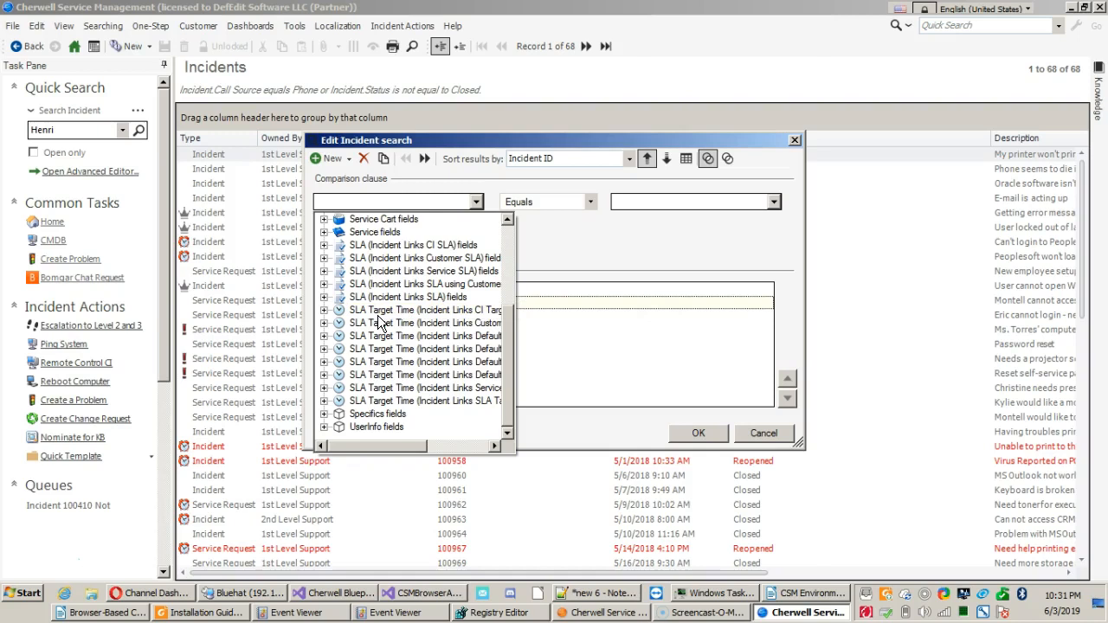
scroll(378, 320, "up", 4)
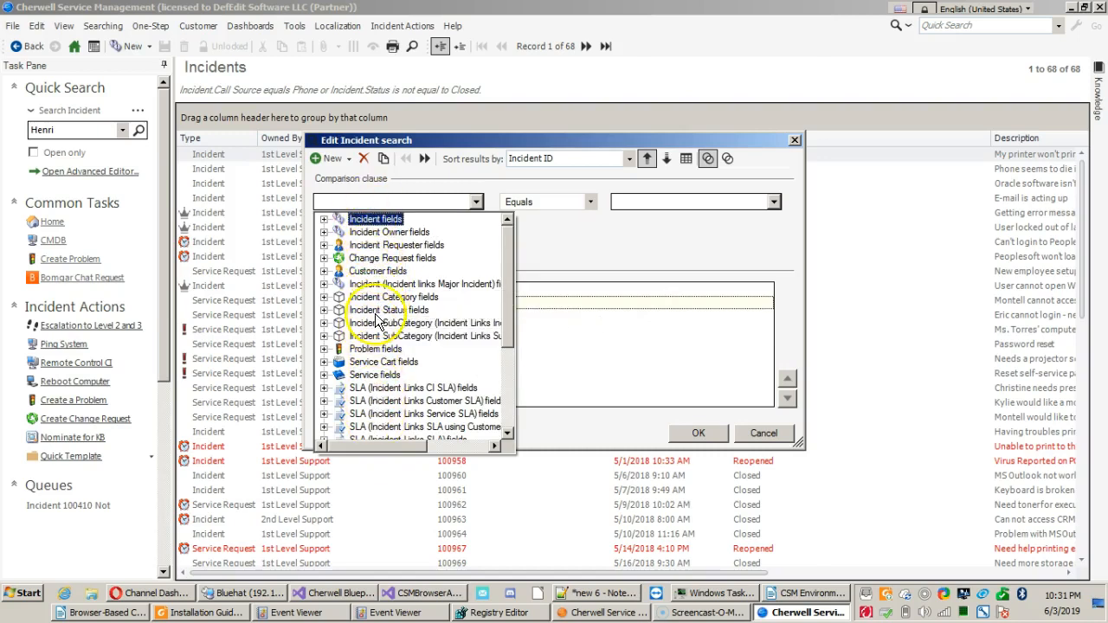
double_click(370, 221)
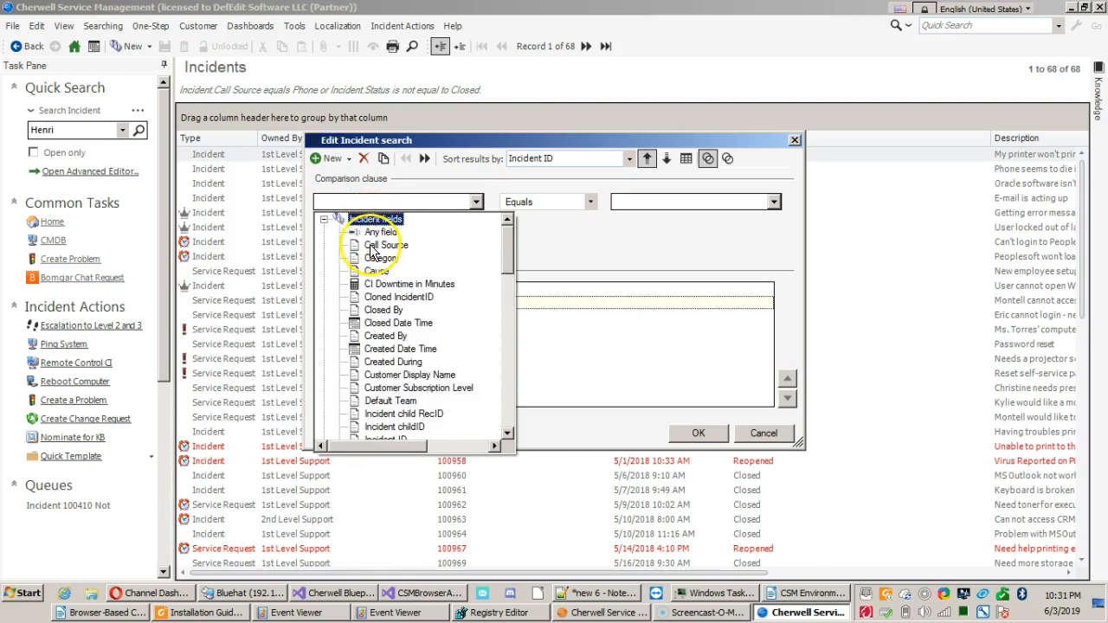
double_click(371, 219)
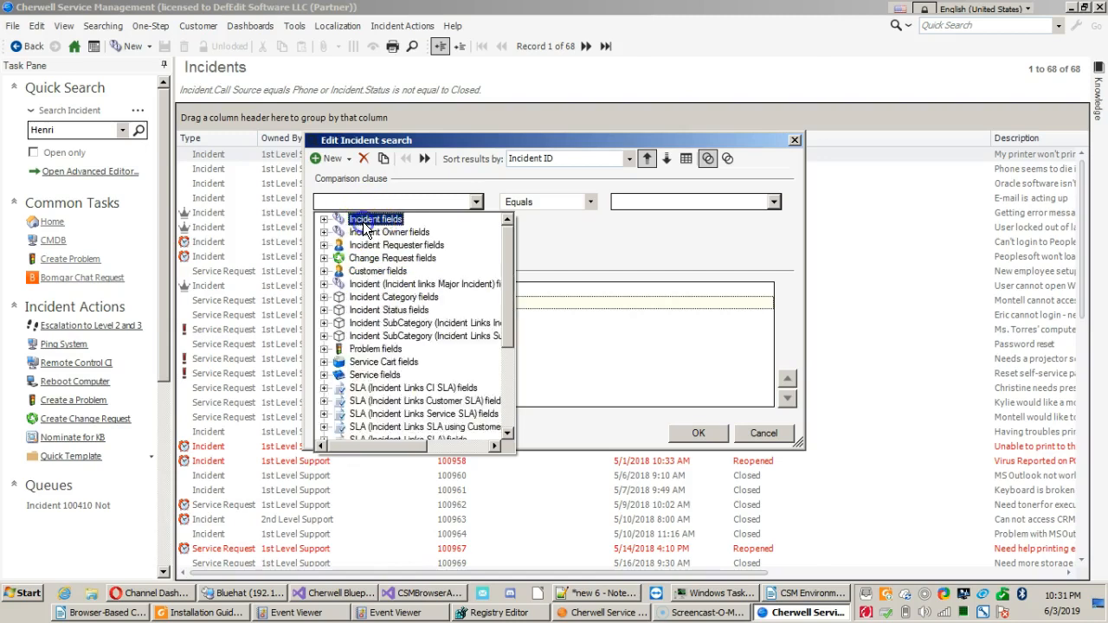
left_click(361, 200)
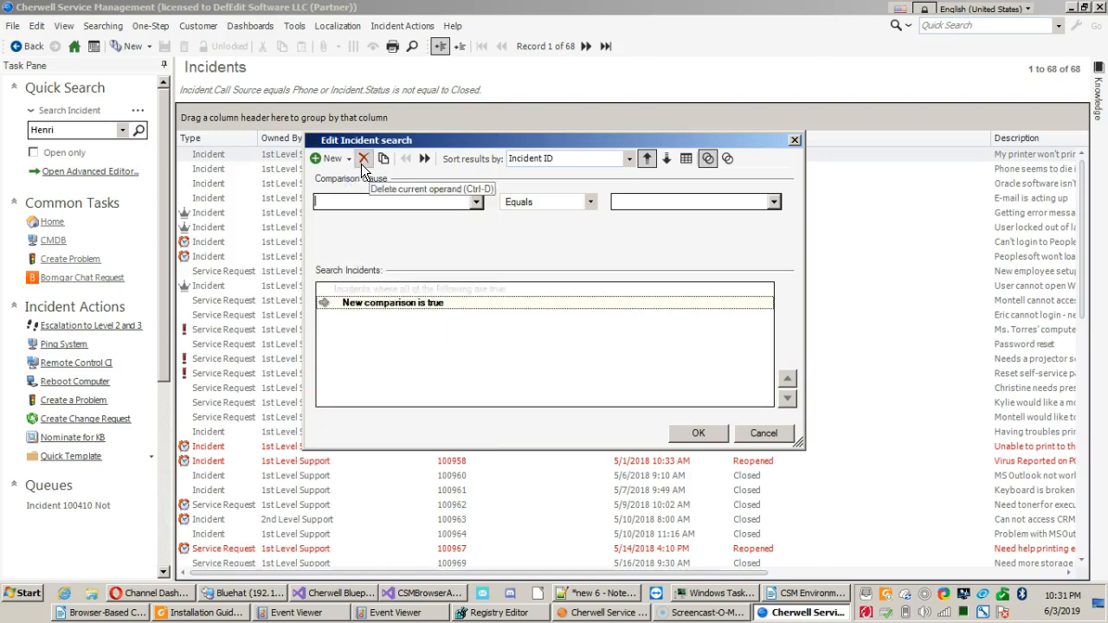
left_click(362, 161)
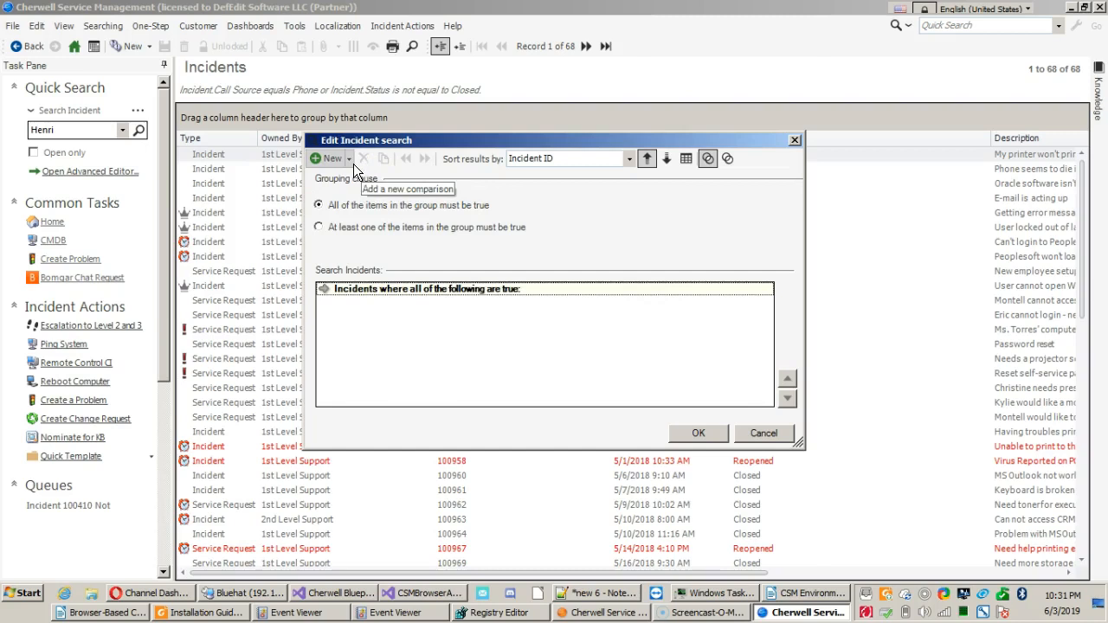
Add a related clause on the Incident Owns Journals relationship, requiring that there is at least one Journal.
left_click(350, 159)
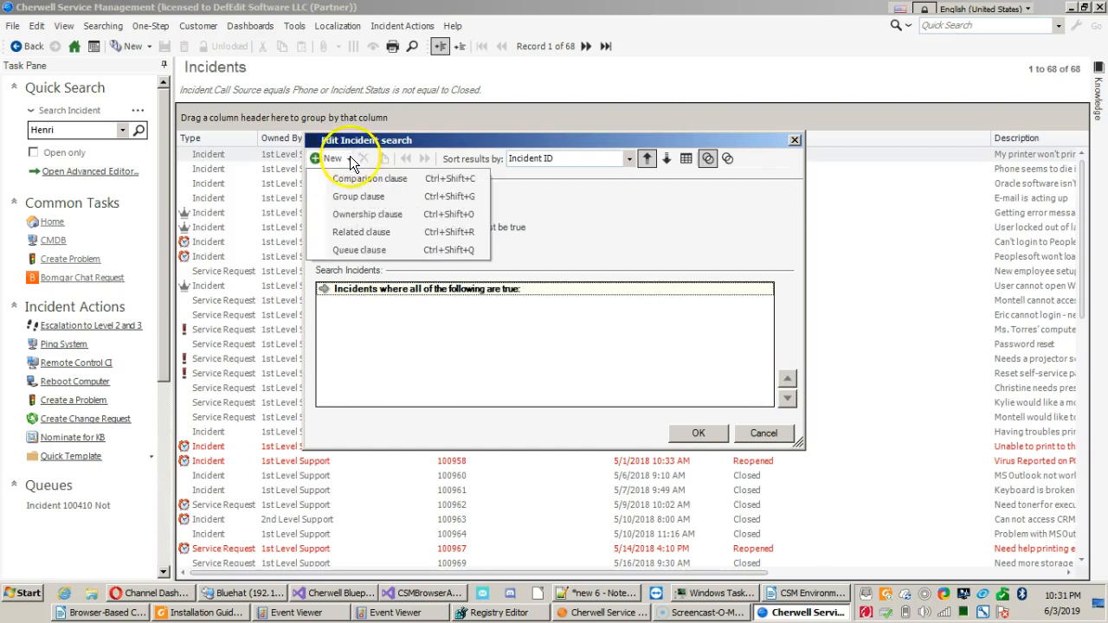
left_click(357, 232)
left_click(410, 198)
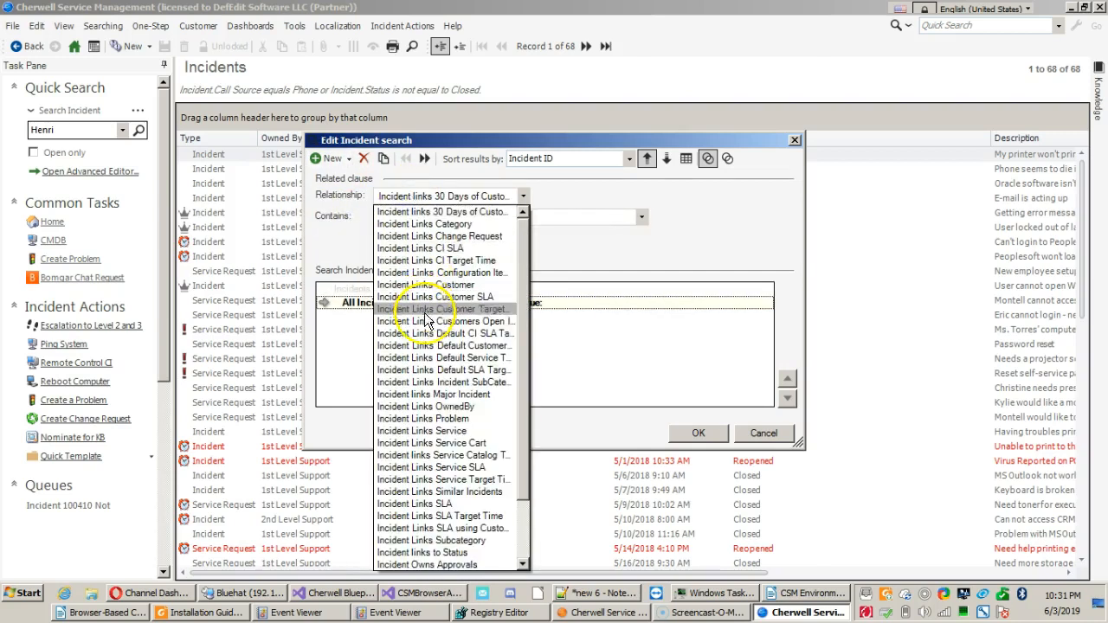
scroll(429, 334, "down", 2)
scroll(429, 334, "down", 1)
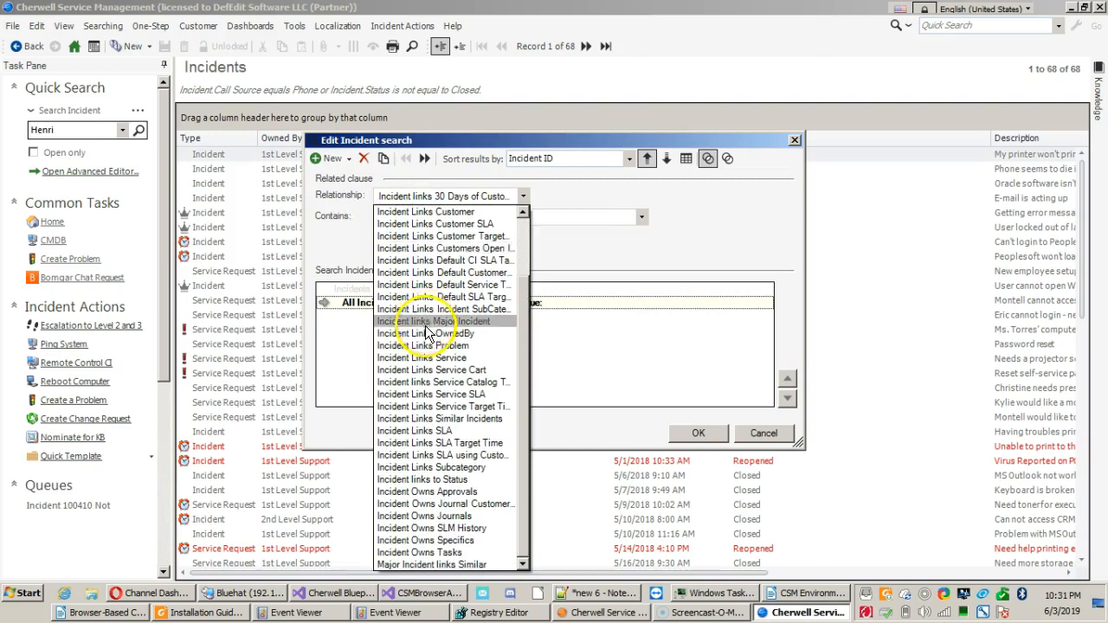
left_click(421, 516)
left_click(383, 219)
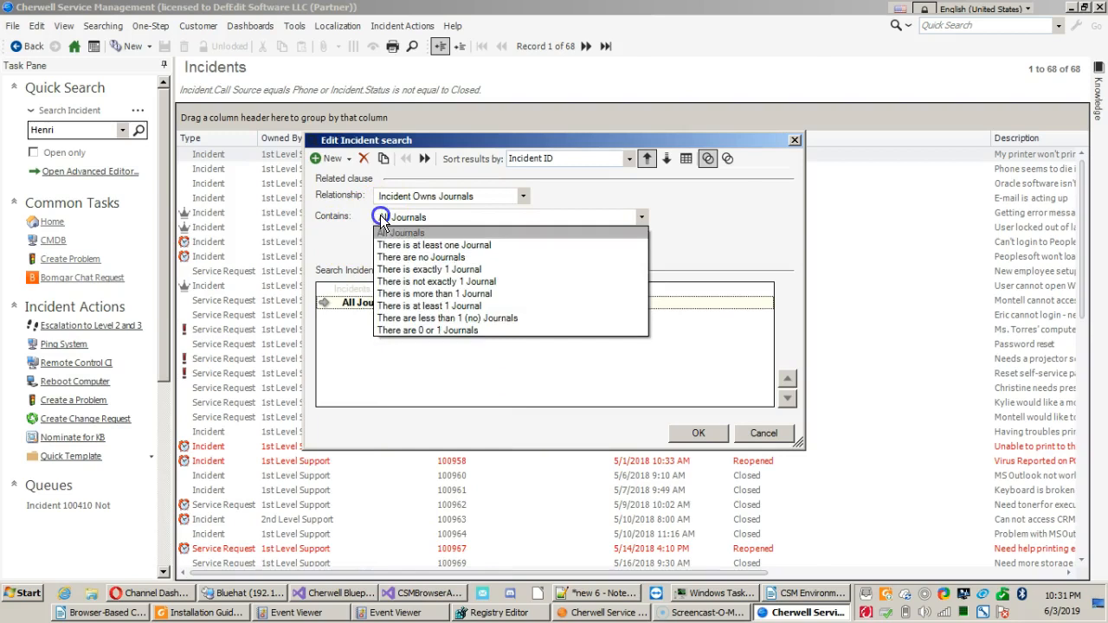
left_click(400, 241)
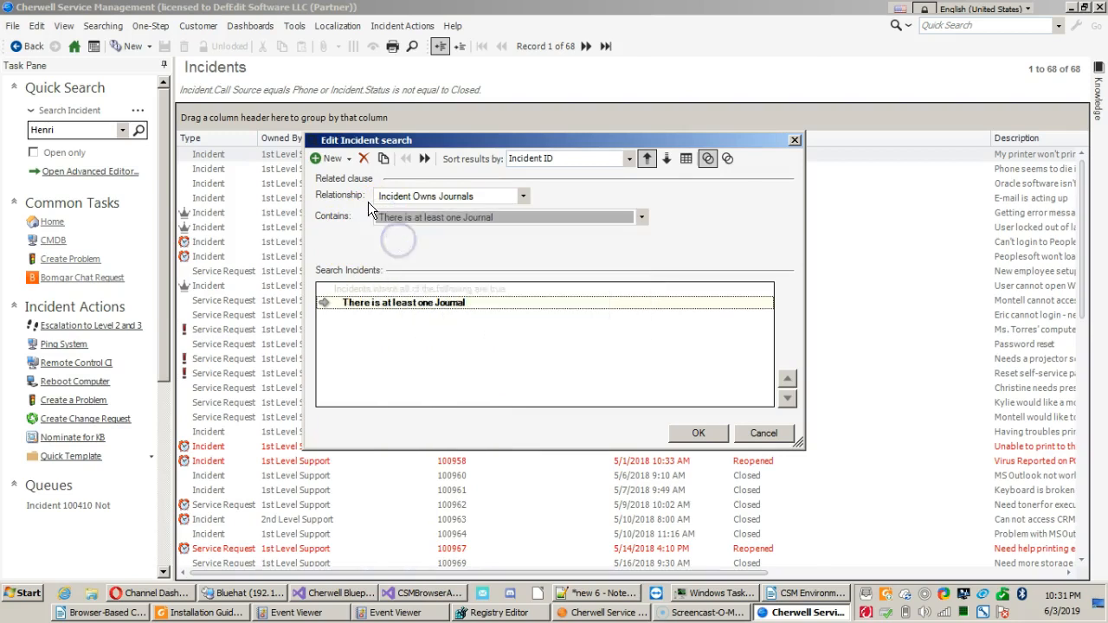
Add a nested comparison clause on Journal.Created By with the Equals operator, and cancel the search edit.
left_click(323, 160)
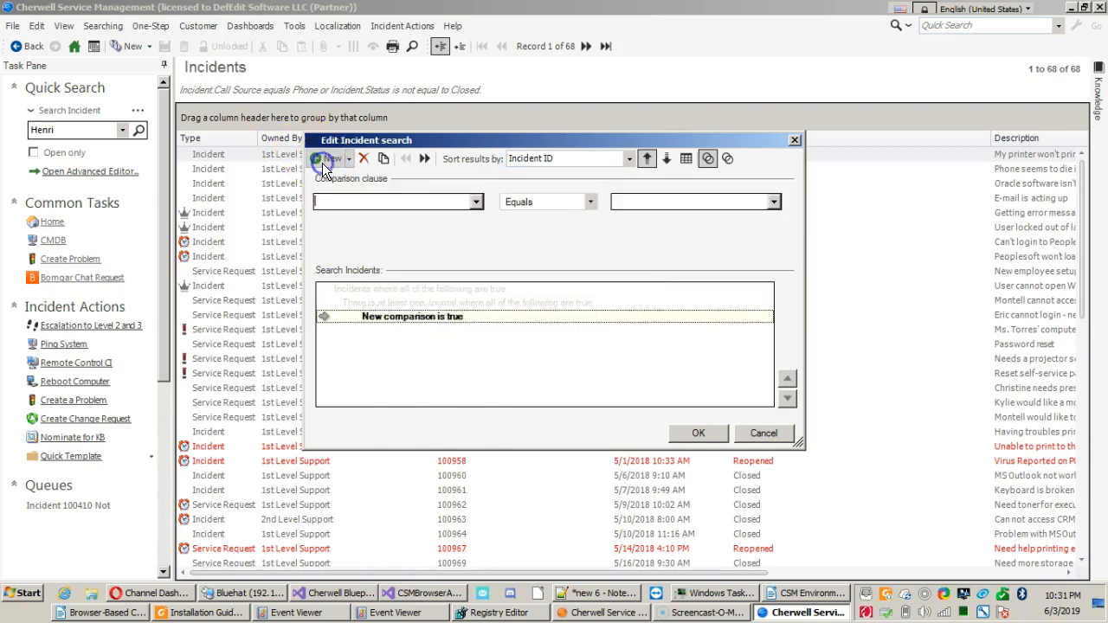
left_click(476, 202)
left_click(373, 220)
double_click(374, 221)
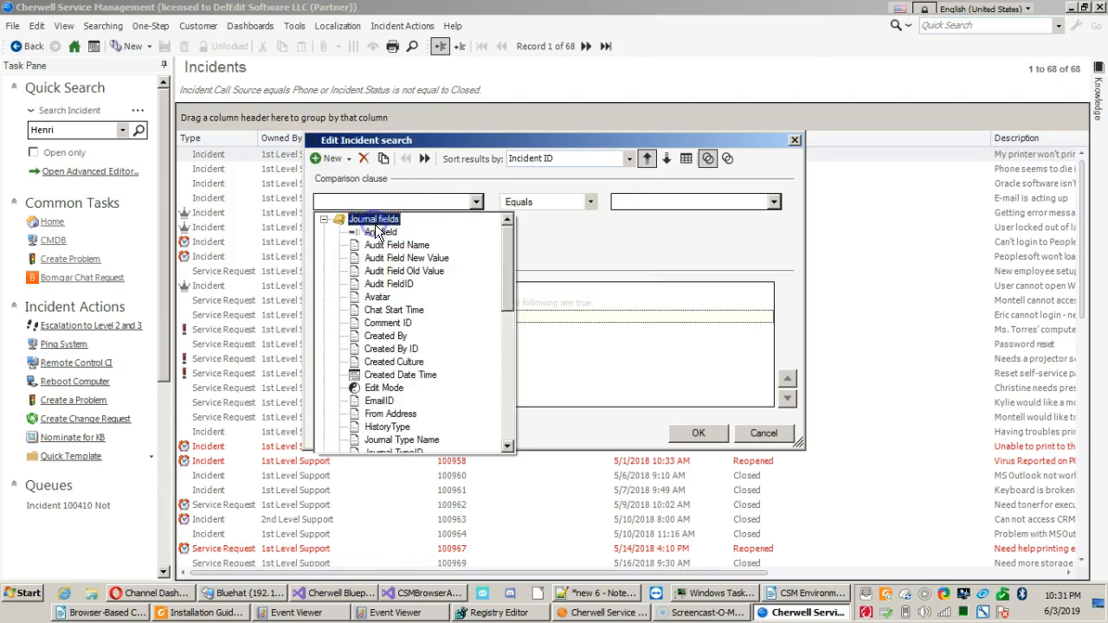
left_click(383, 336)
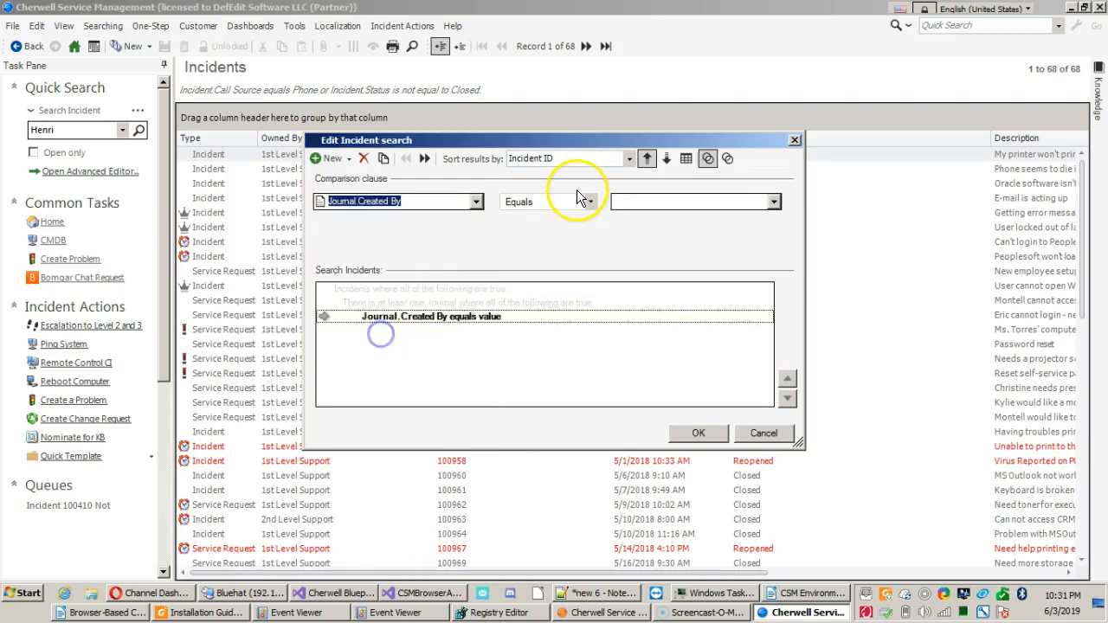
left_click(634, 202)
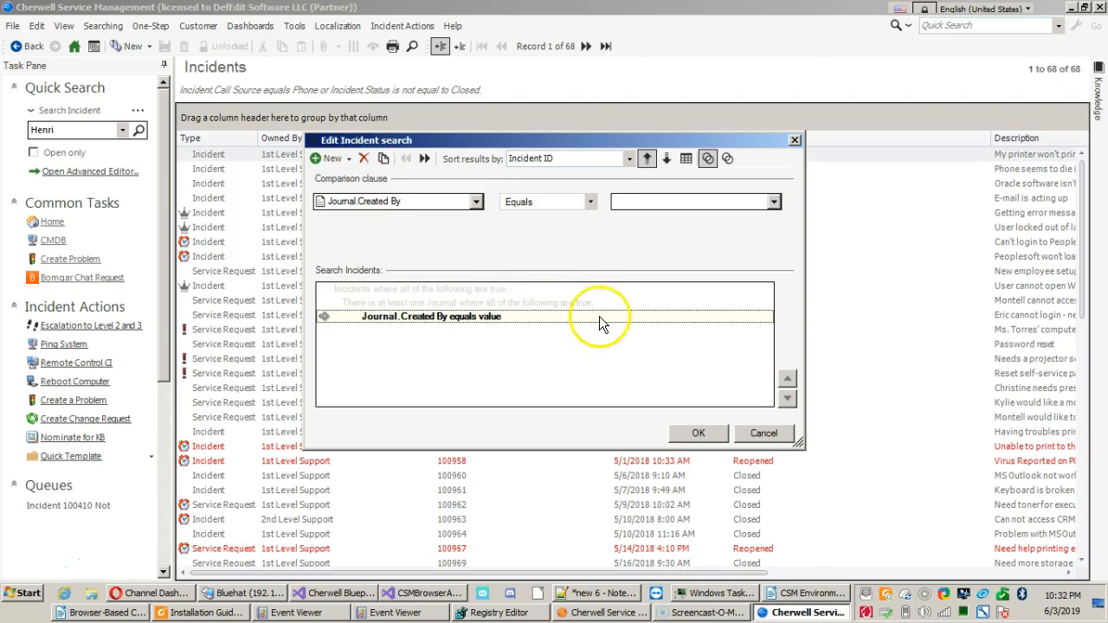
left_click(759, 438)
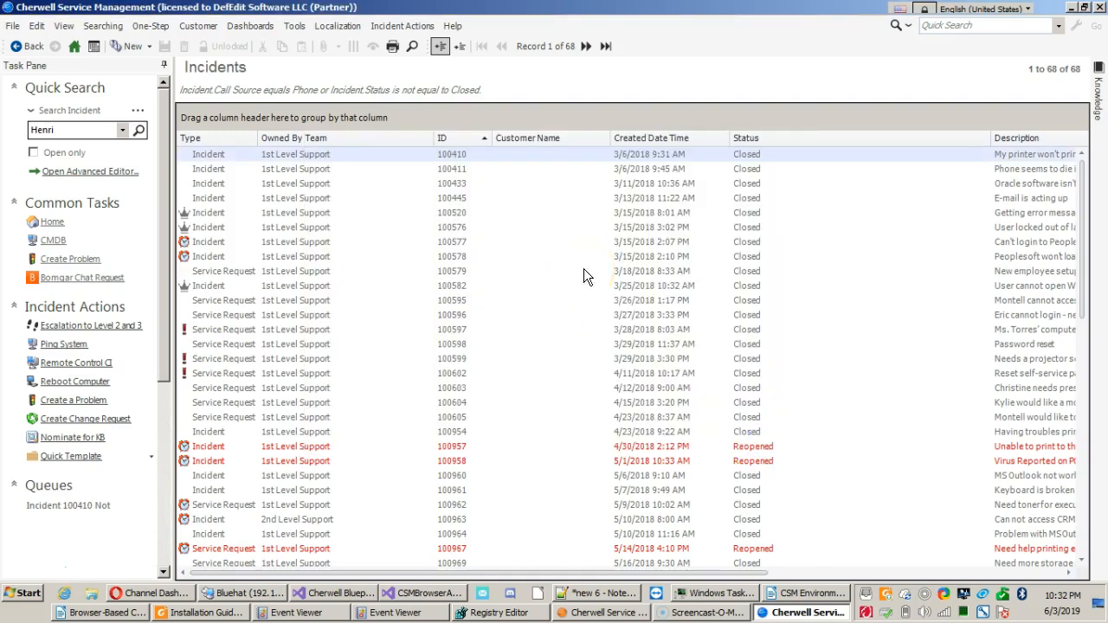
Review the Changed time ranges and sort fields in the quick search builder, and close it without searching.
left_click(102, 26)
left_click(100, 63)
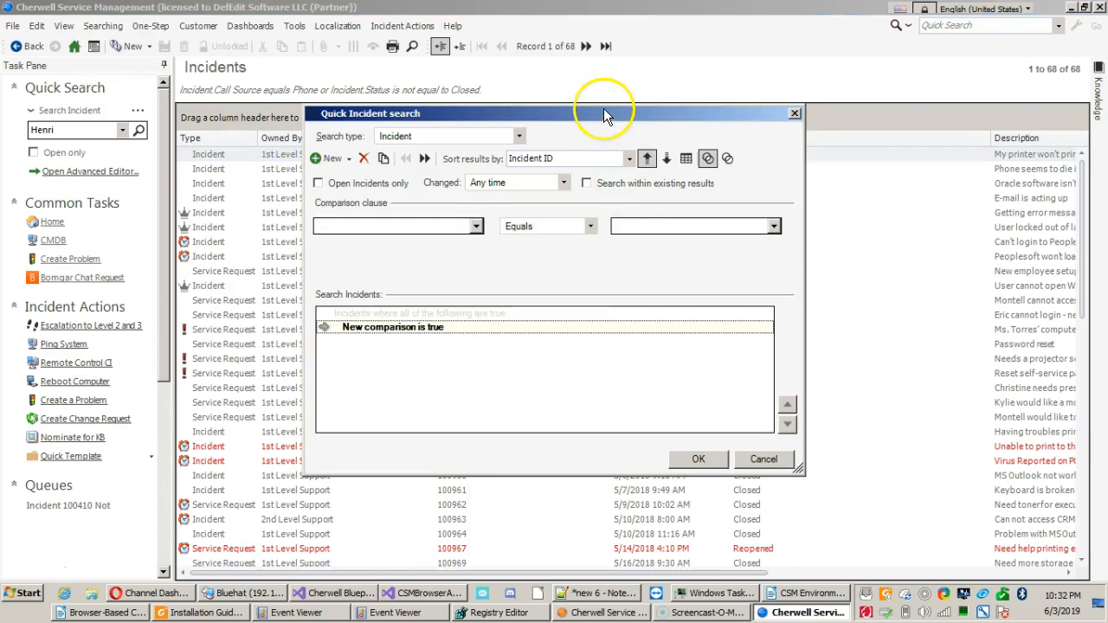
mouse_move(602, 113)
left_mouse_down()
mouse_move(600, 71)
mouse_move(600, 100)
left_mouse_up()
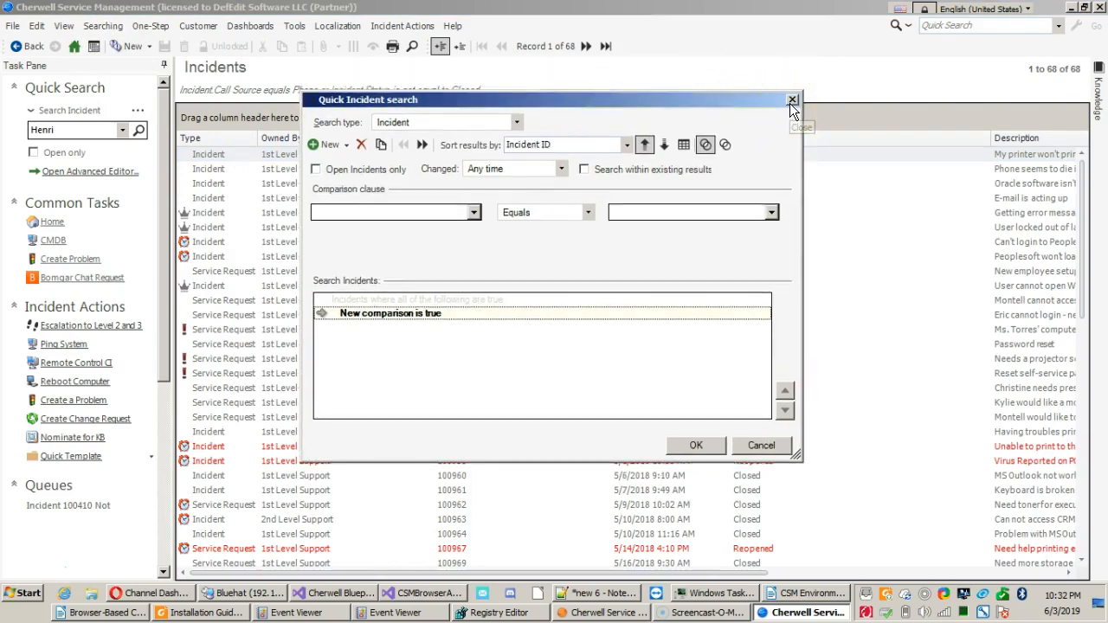
left_click(525, 170)
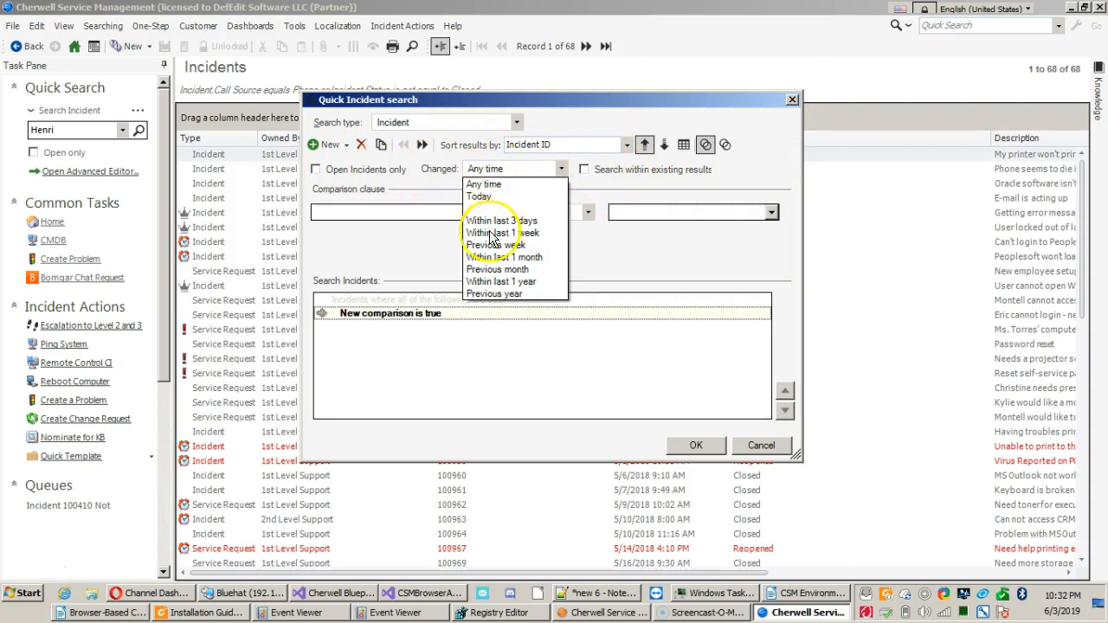
left_click(496, 173)
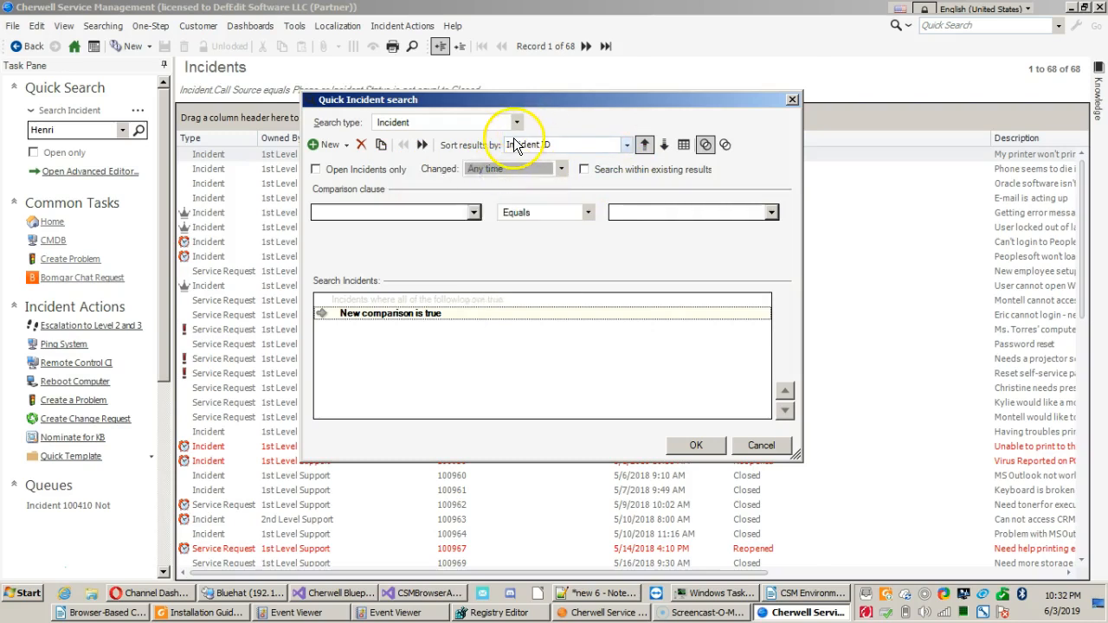
left_click(525, 143)
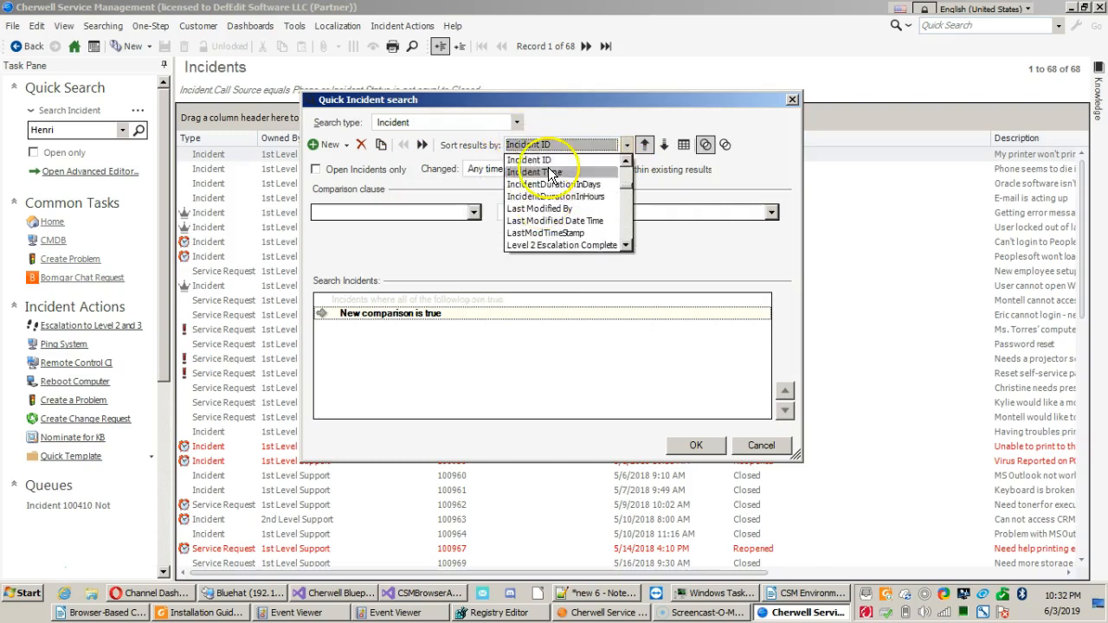
left_click(557, 149)
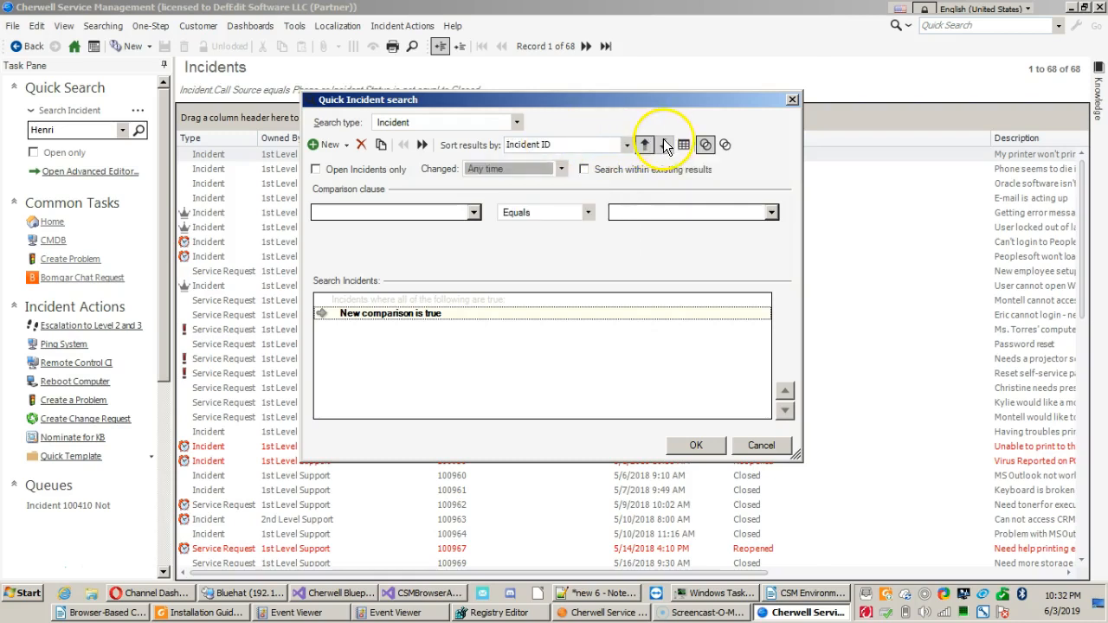
left_click(791, 100)
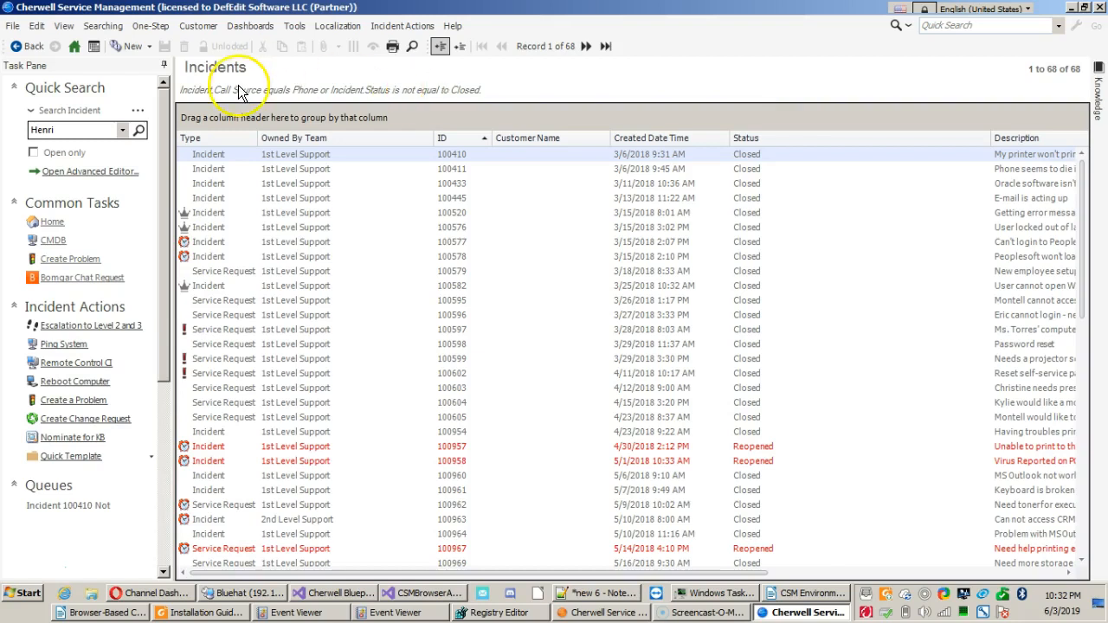
Save the current incident search under the name Test with the User scope.
left_click(238, 243)
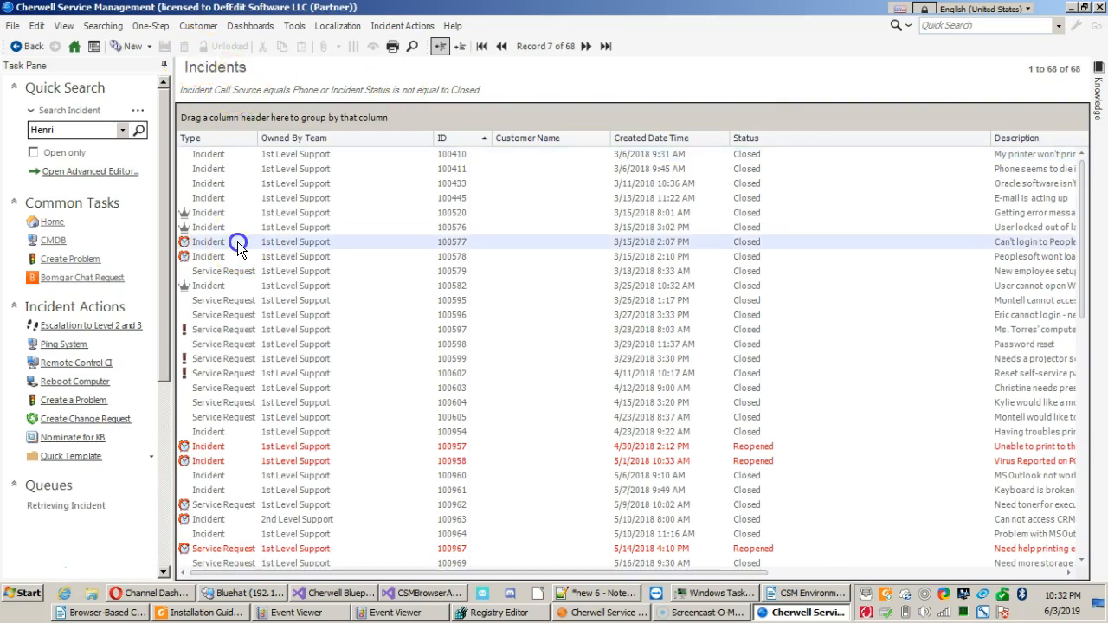
left_click(97, 24)
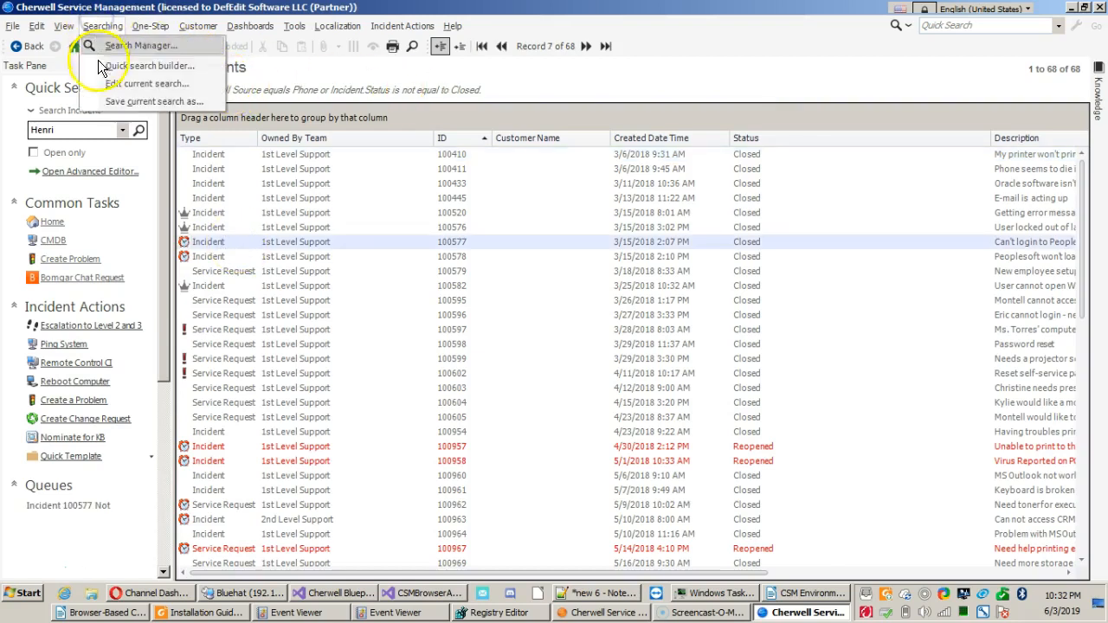
left_click(104, 100)
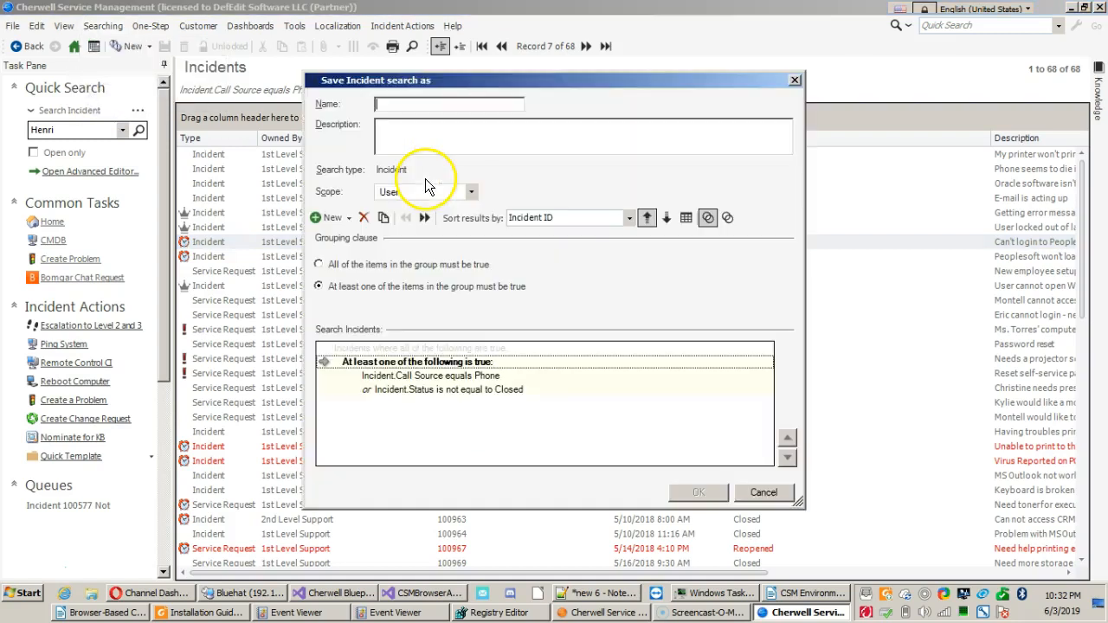
left_click(437, 106)
type("Test")
left_click(446, 136)
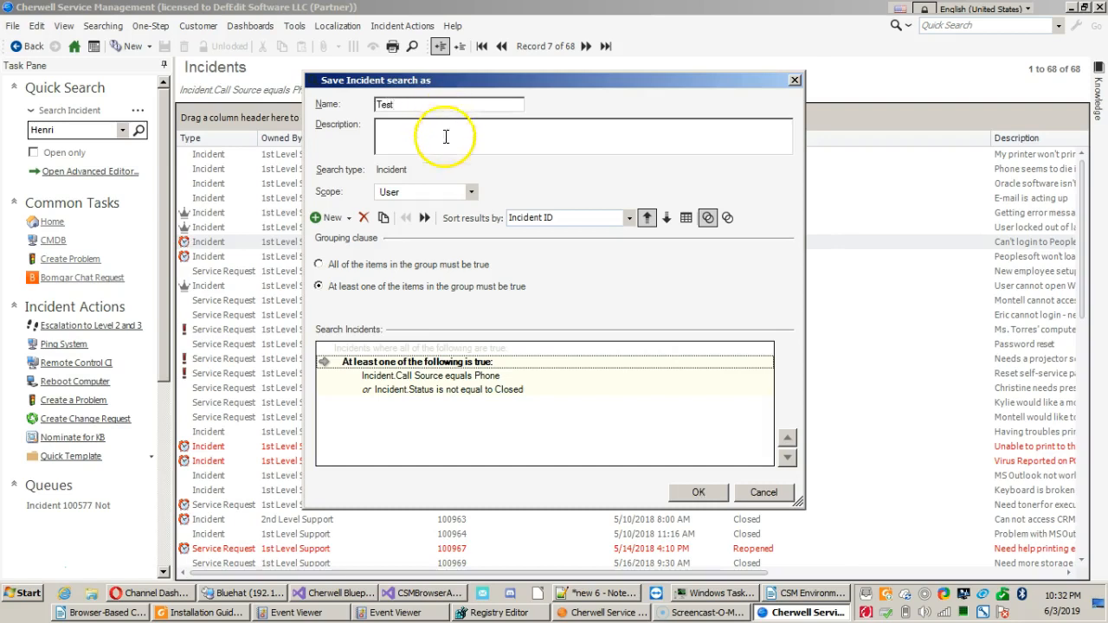
left_click(424, 194)
left_click(425, 194)
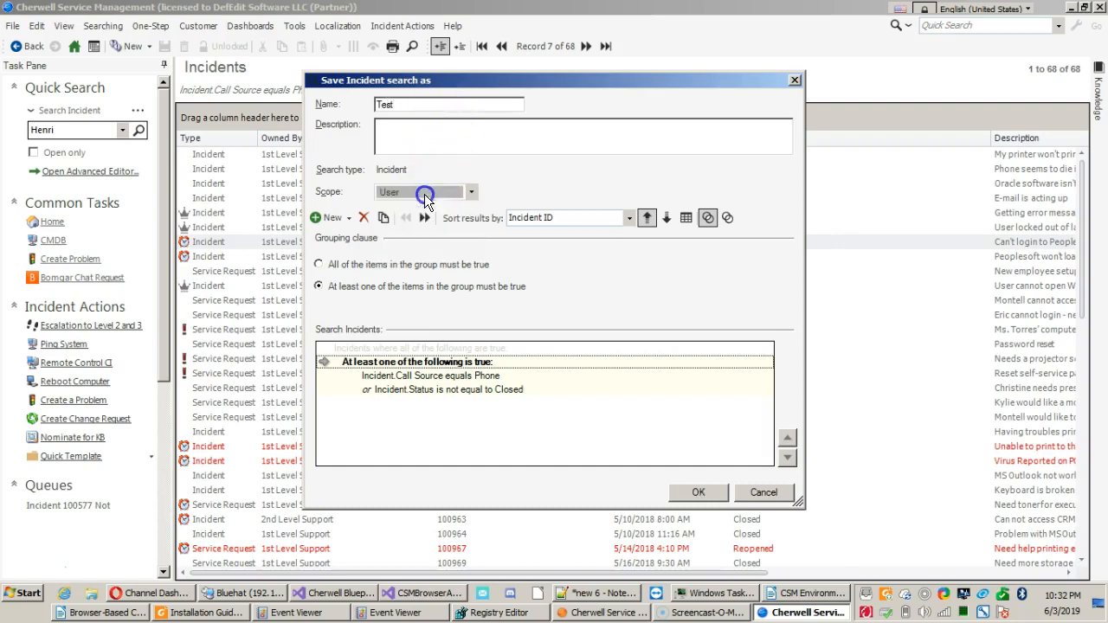
left_click(430, 193)
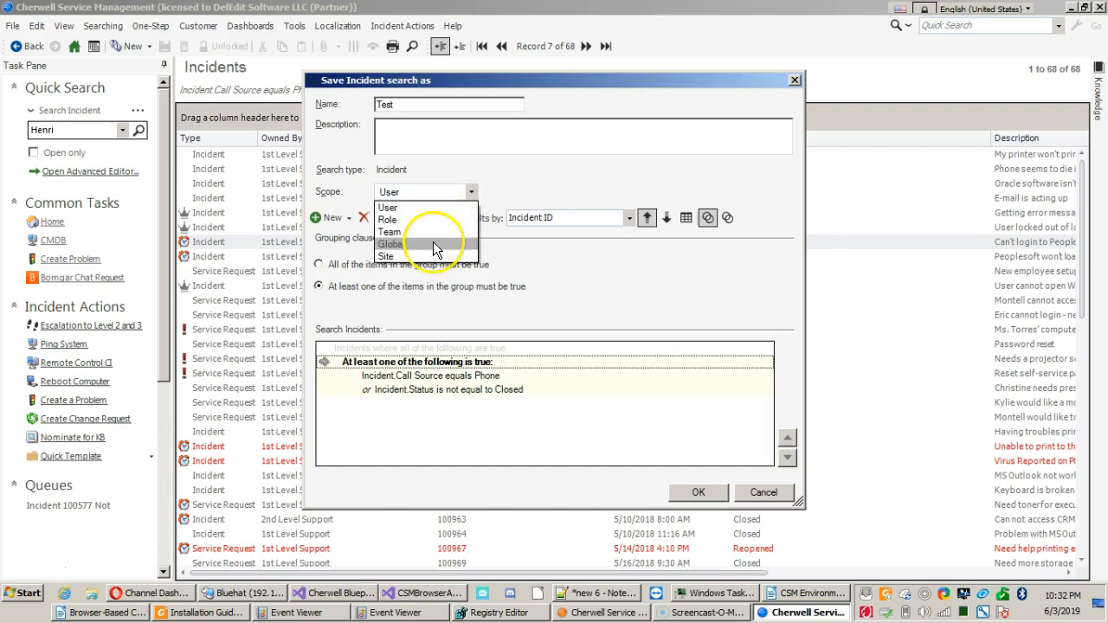
left_click(403, 208)
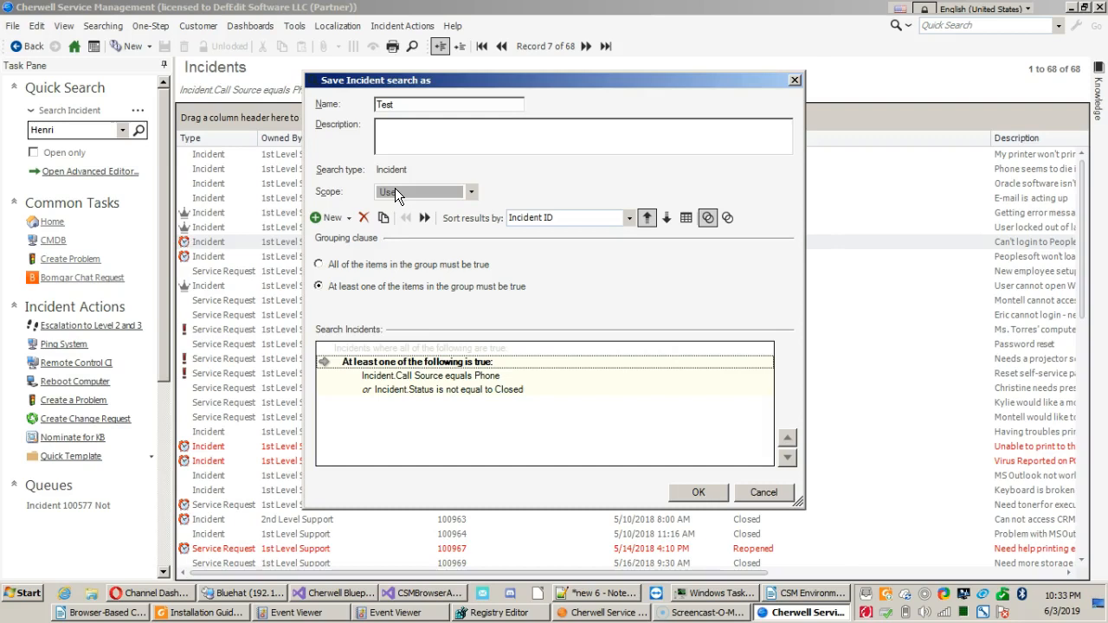
left_click(685, 496)
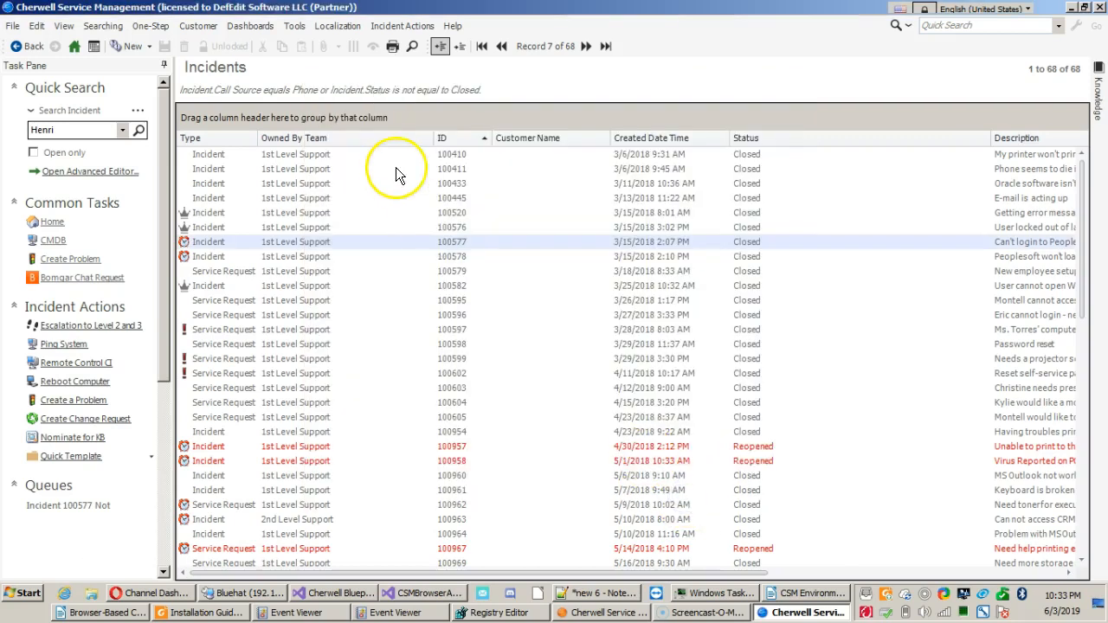
Examine the search folders and saved incident searches under Global in the Search Manager.
left_click(102, 26)
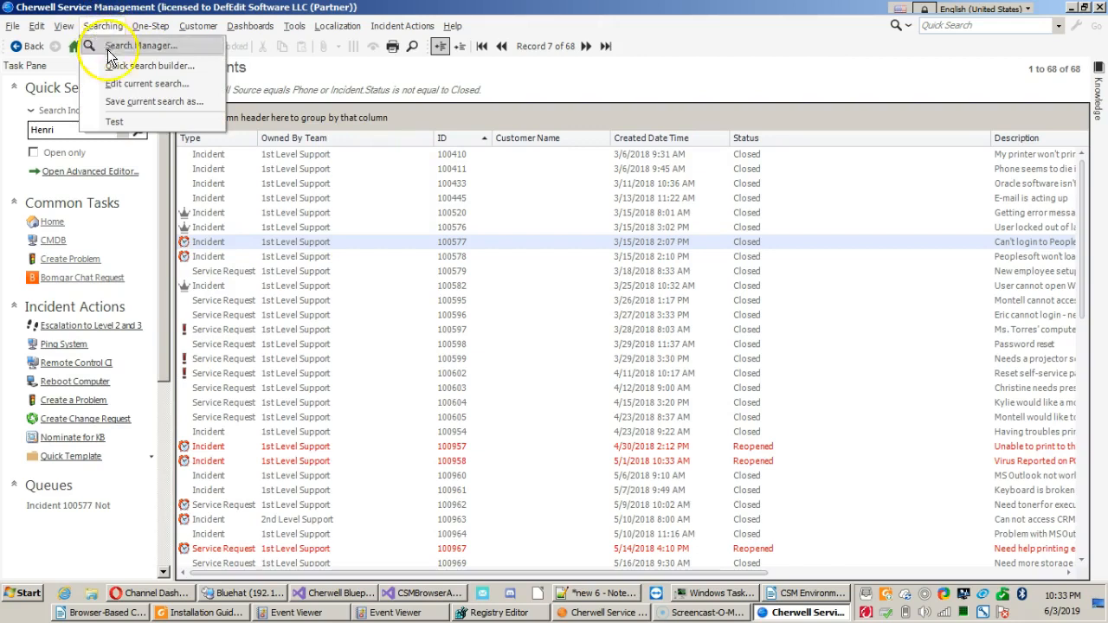
left_click(109, 123)
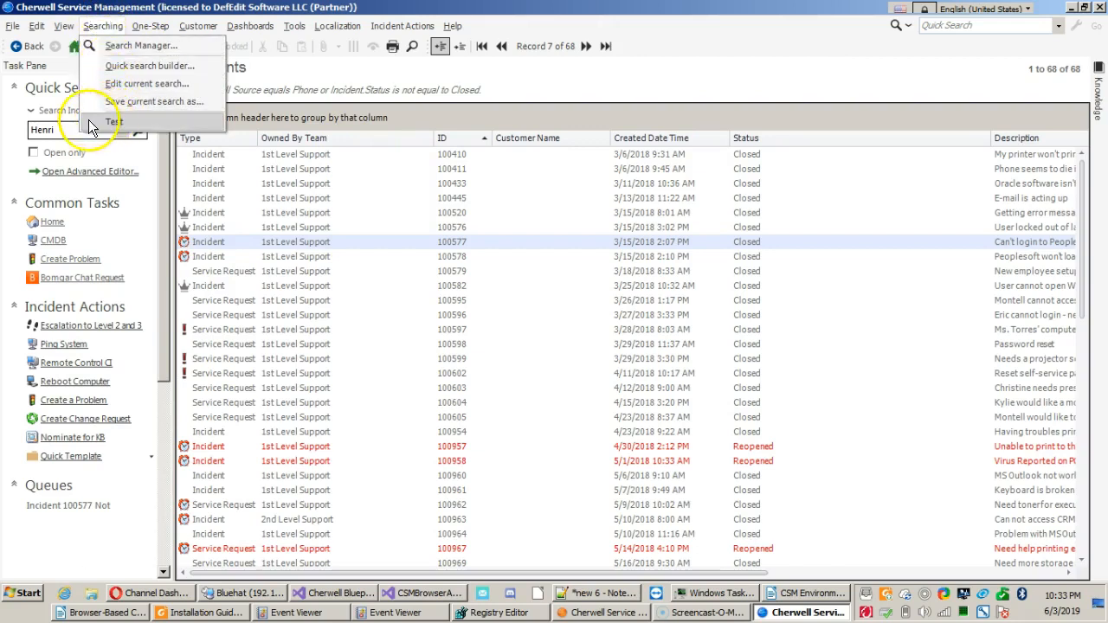
left_click(129, 48)
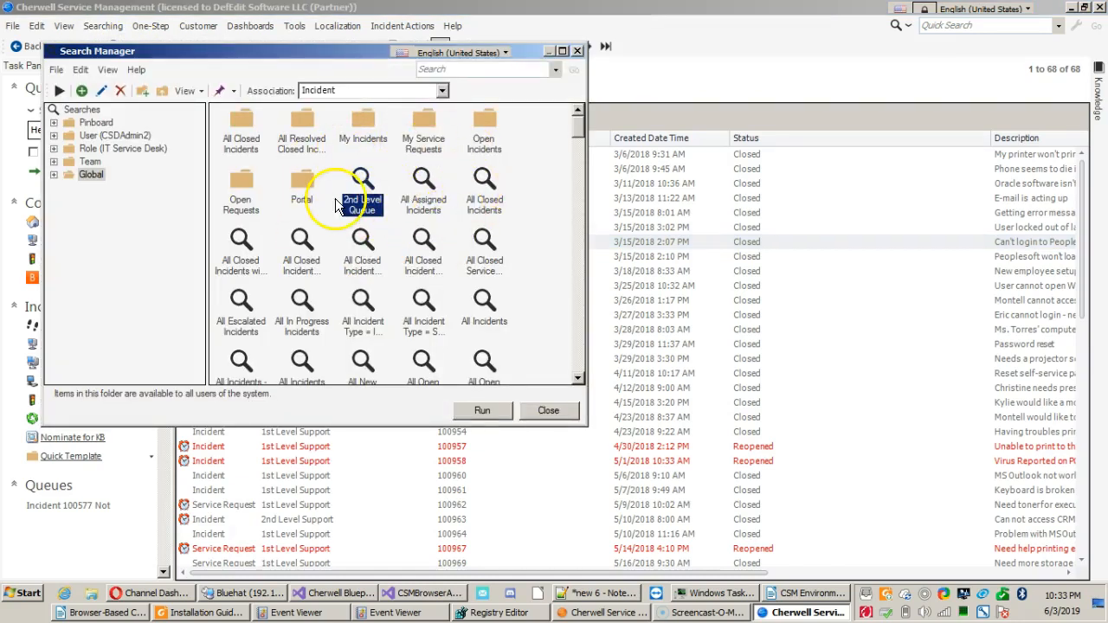
left_click(305, 134)
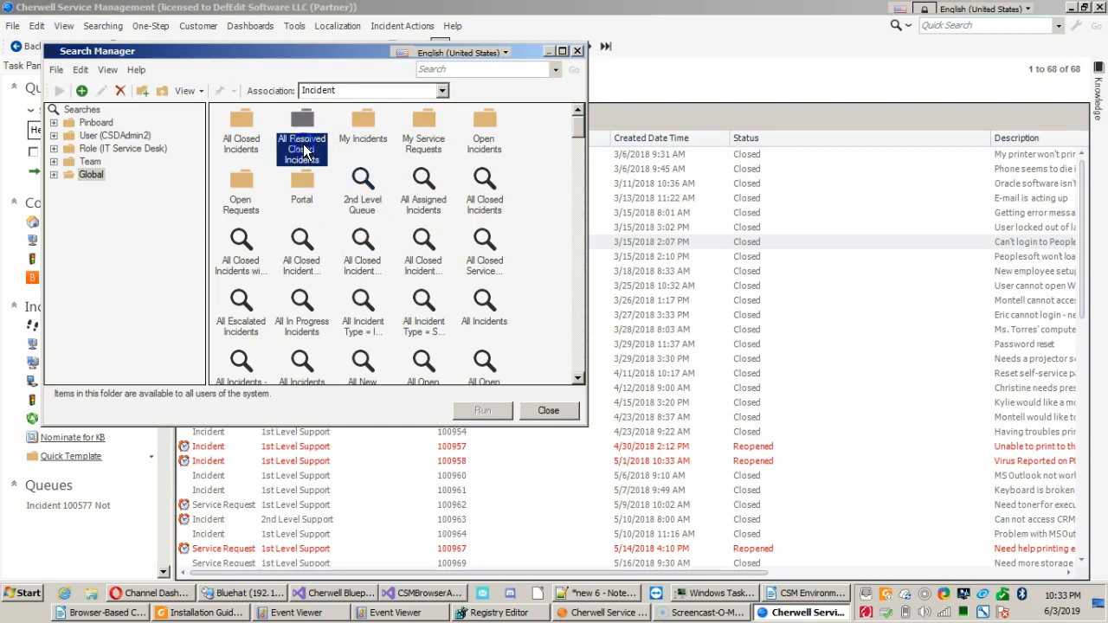
left_click(381, 128)
left_click(509, 149)
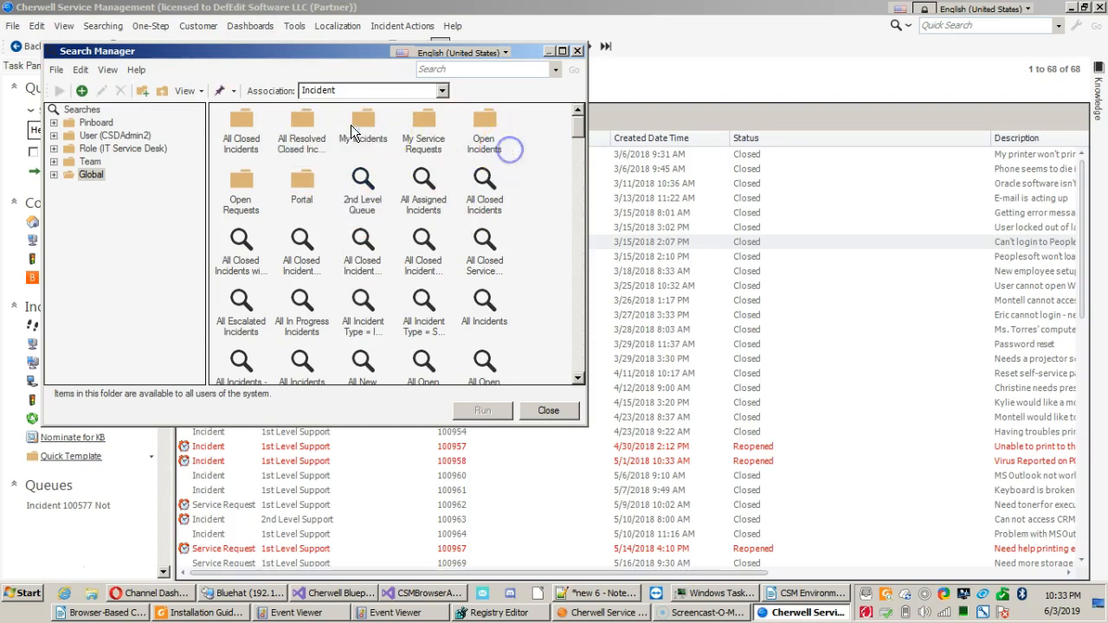
left_click(87, 175)
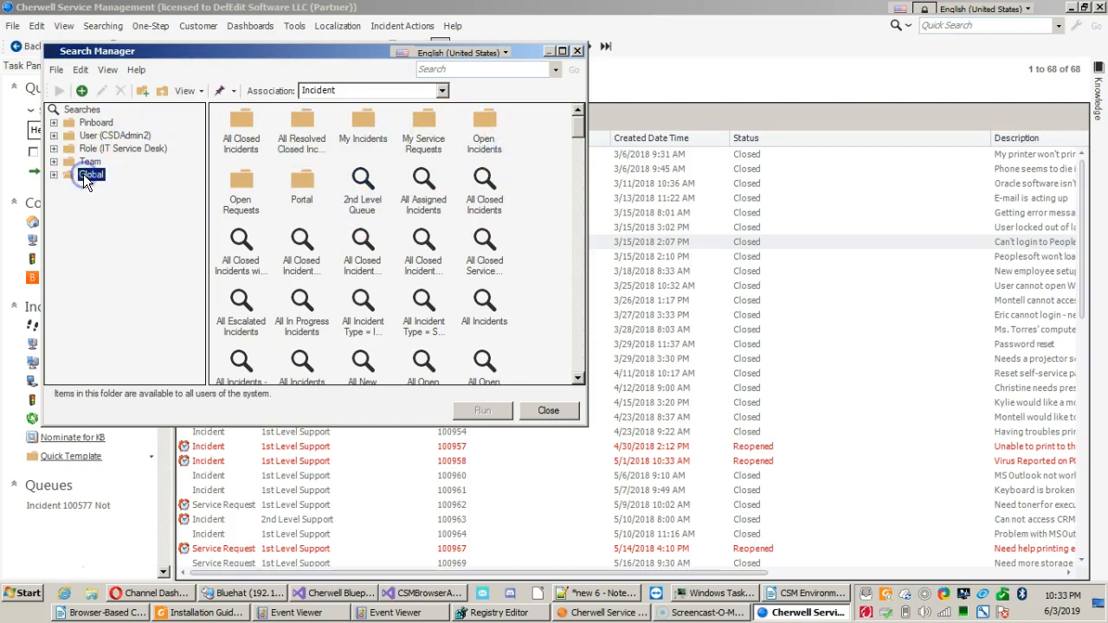
Run the saved Test search from the current user's folder in the Search Manager.
left_click(104, 136)
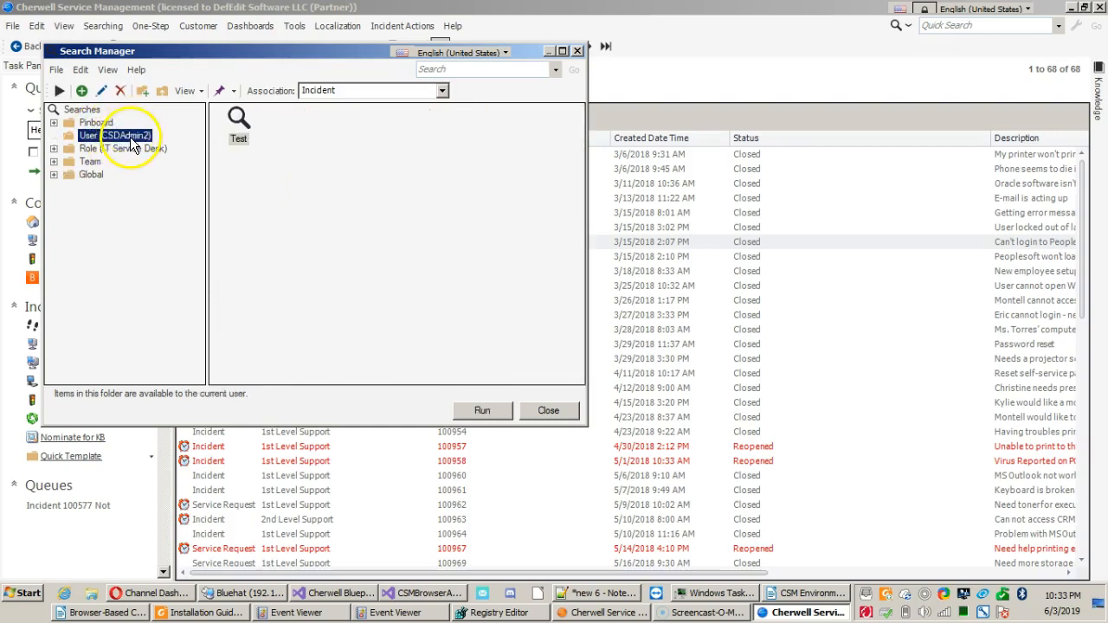
left_click(234, 119)
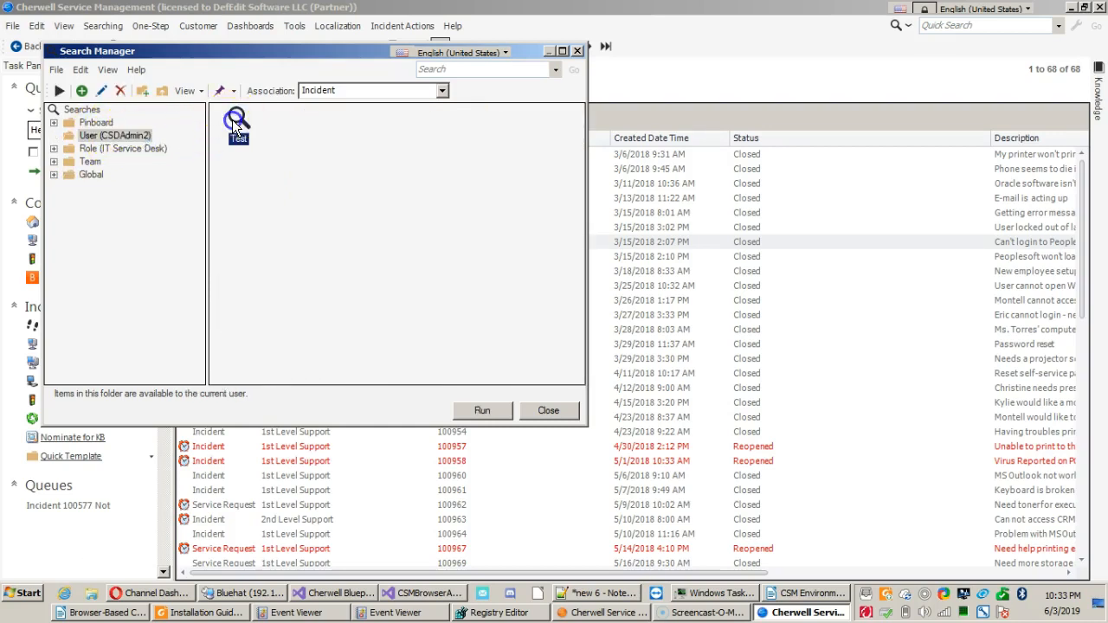
left_click(242, 121)
double_click(242, 121)
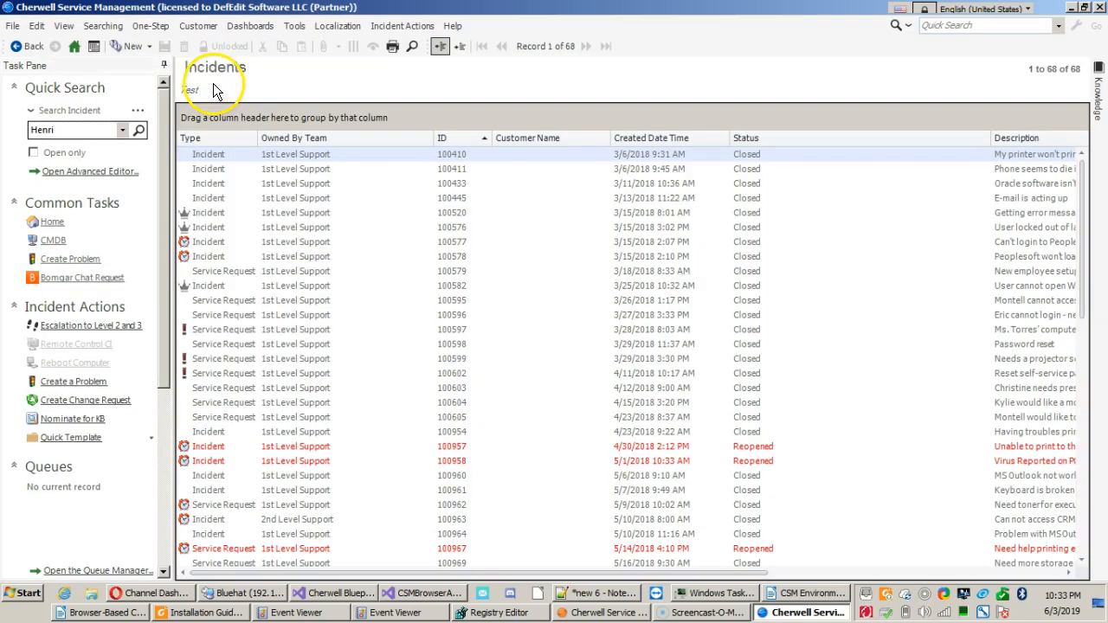
Add the saved Test search to the Task Pane through the Search Manager, and close the manager.
left_click(105, 28)
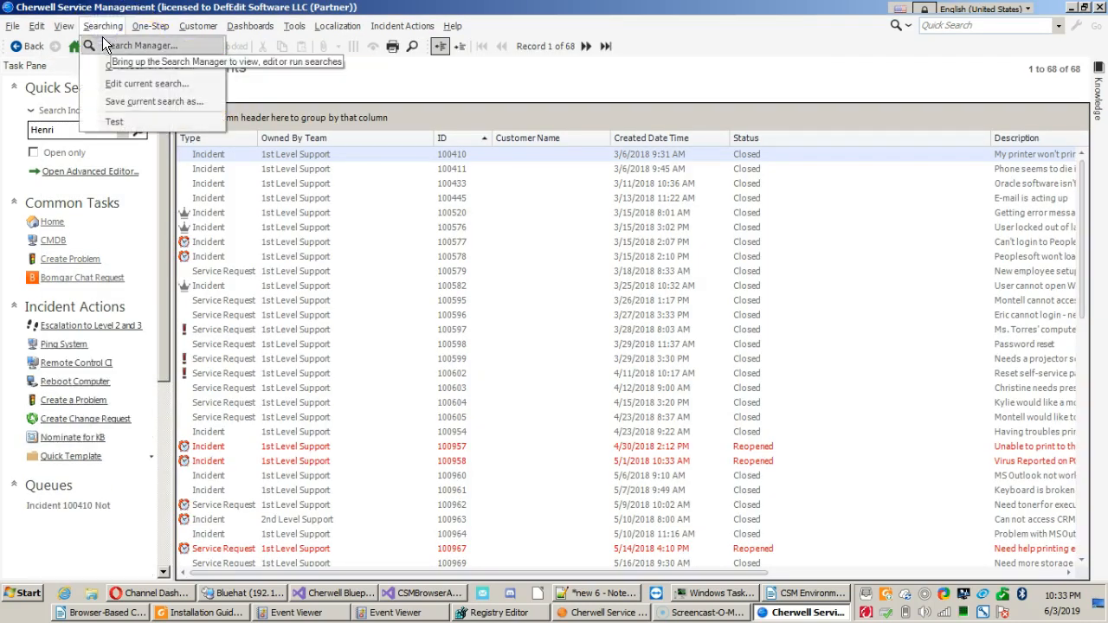
left_click(102, 35)
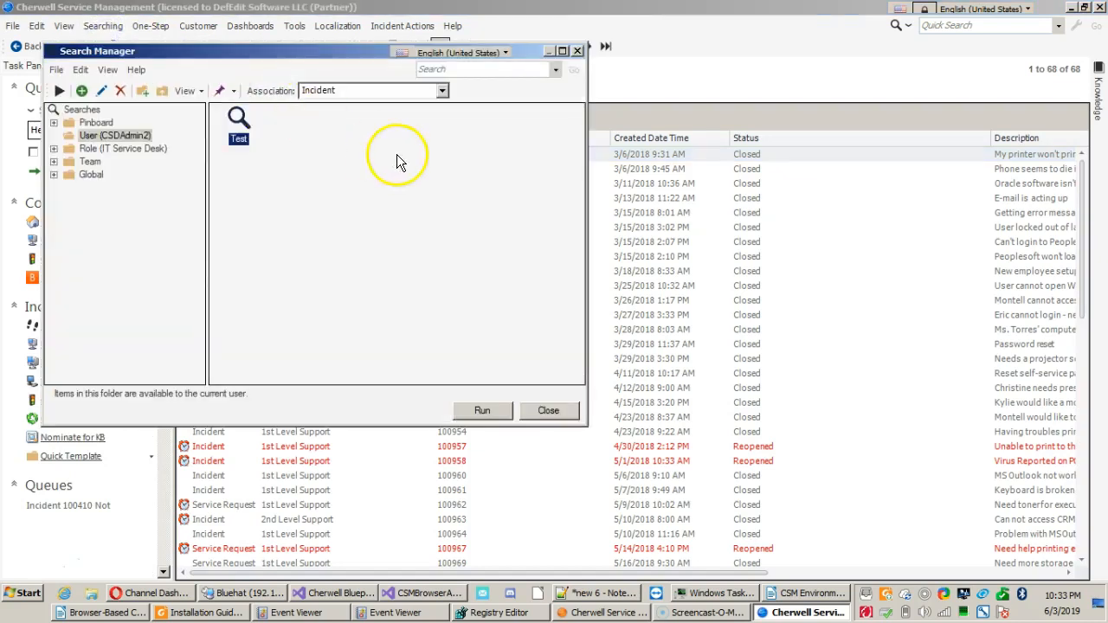
right_click(239, 122)
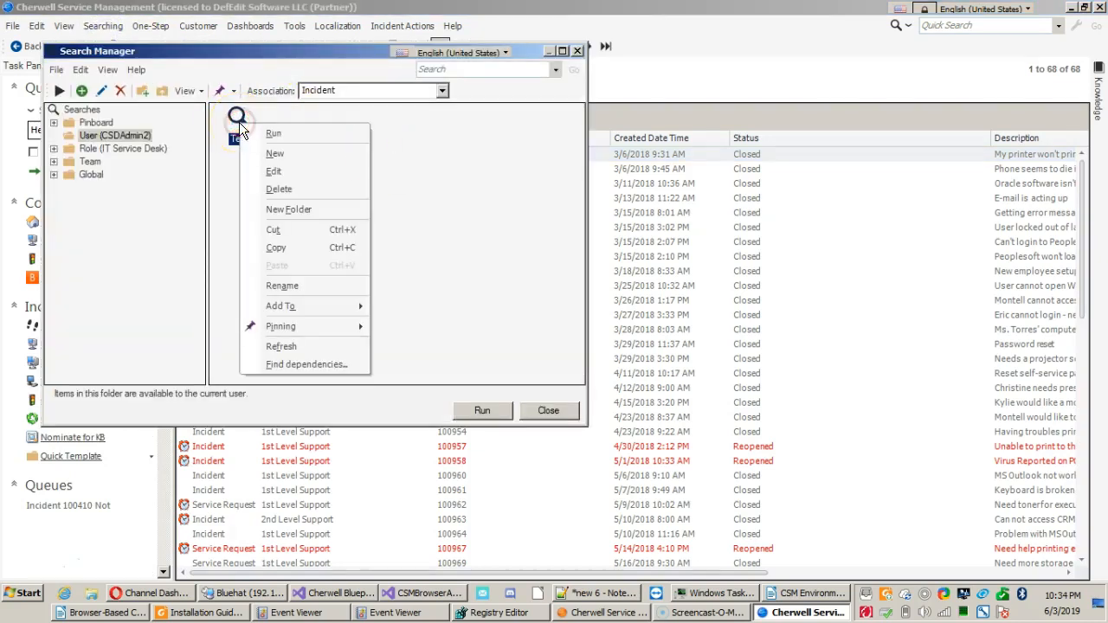
left_click(319, 306)
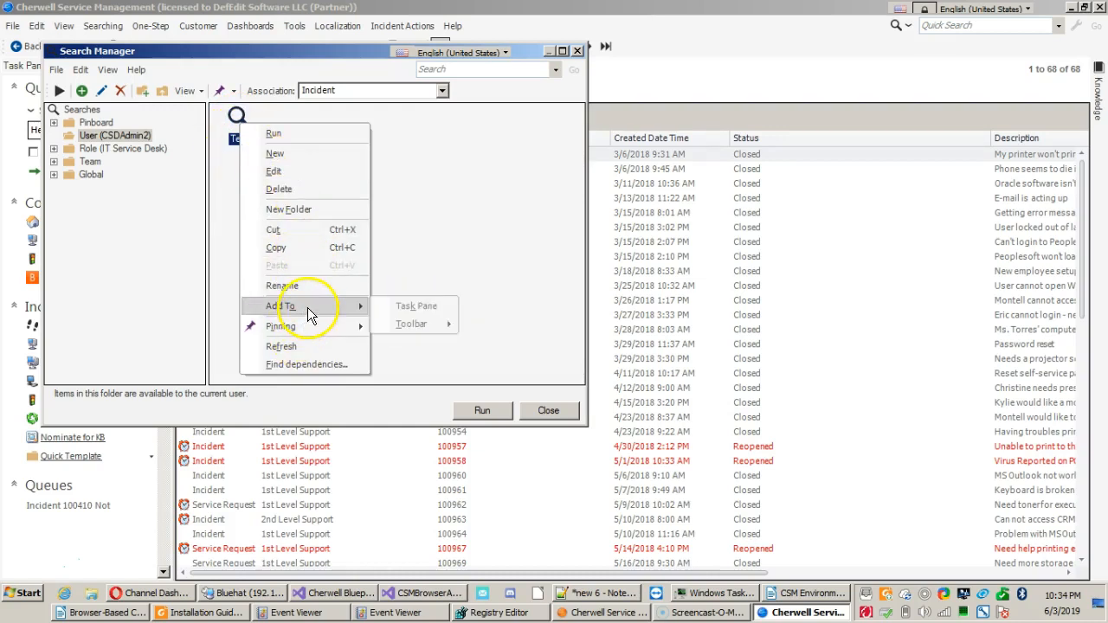
left_click(414, 307)
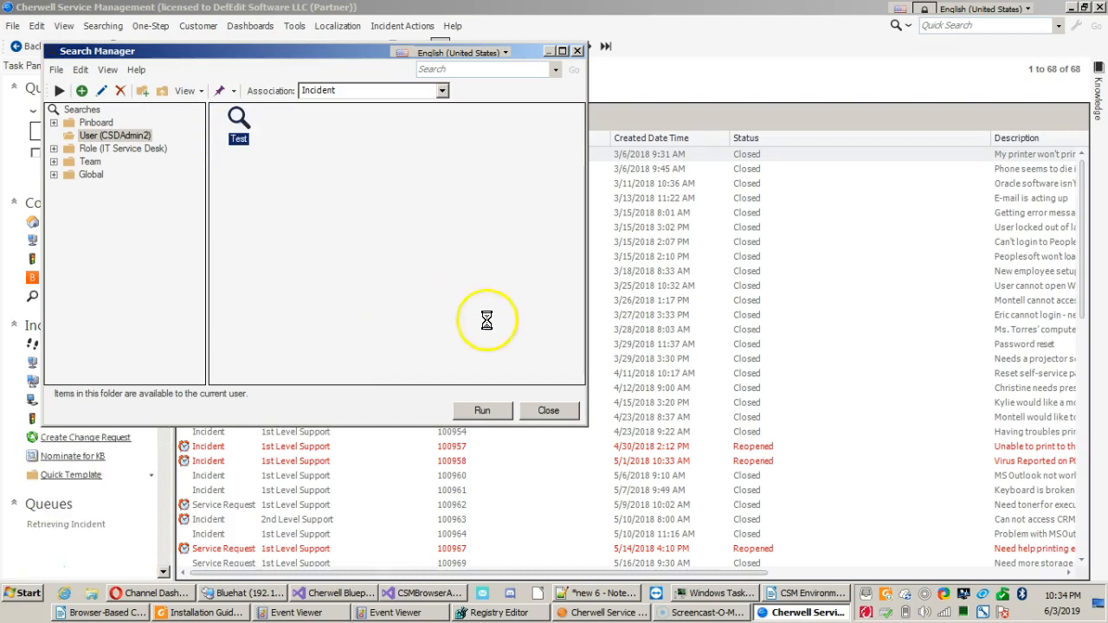
left_click(546, 410)
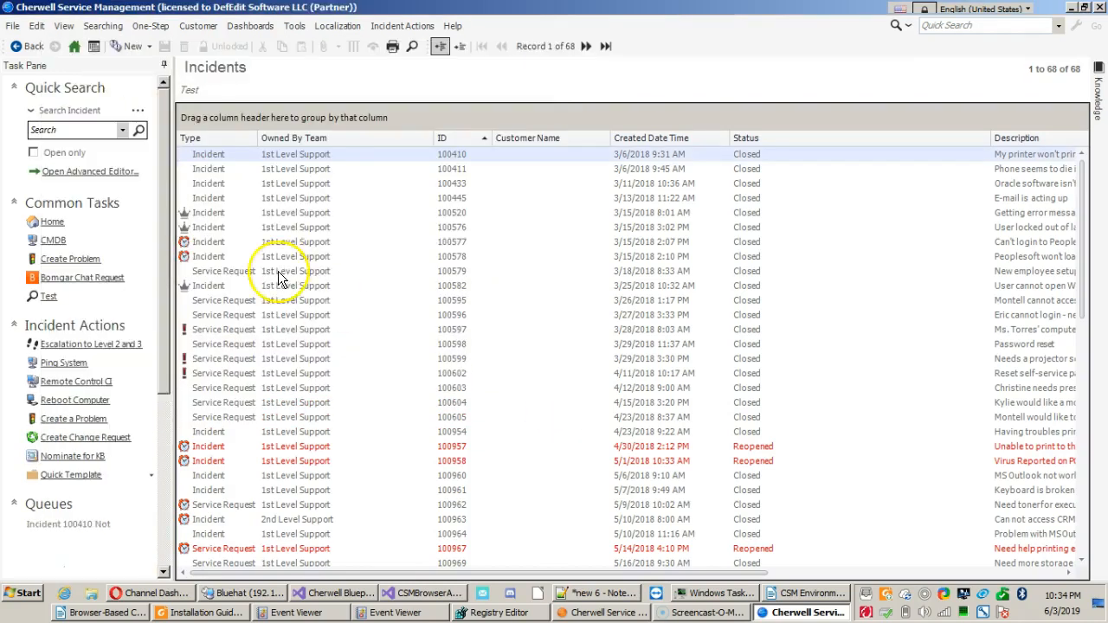
Collapse the Incident Actions group in the Task Pane and return to the home dashboard.
left_click(42, 330)
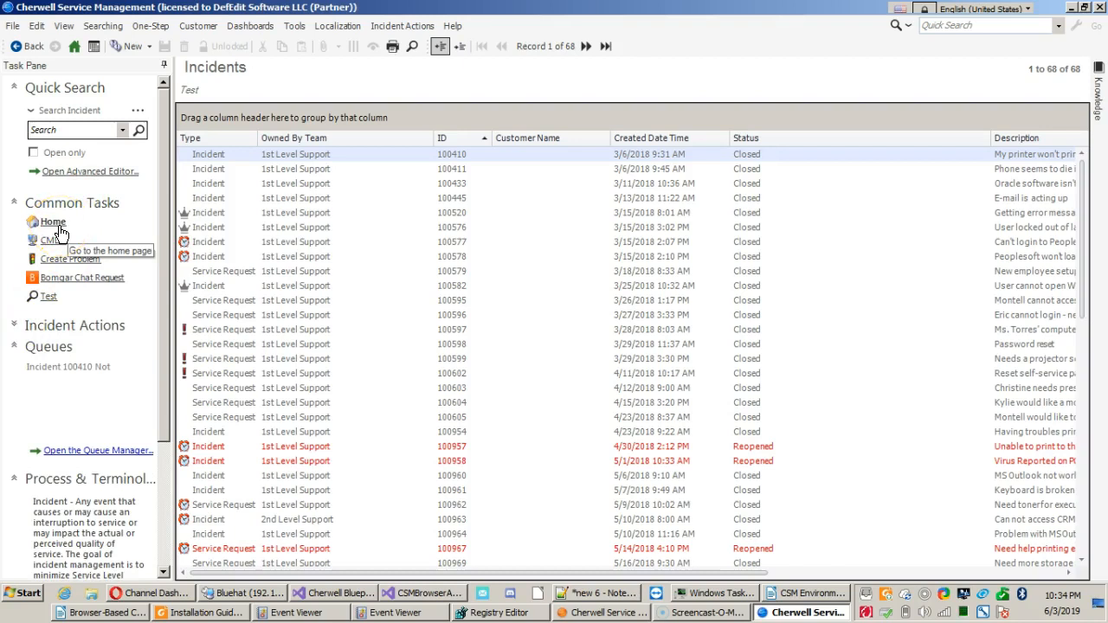
left_click(75, 46)
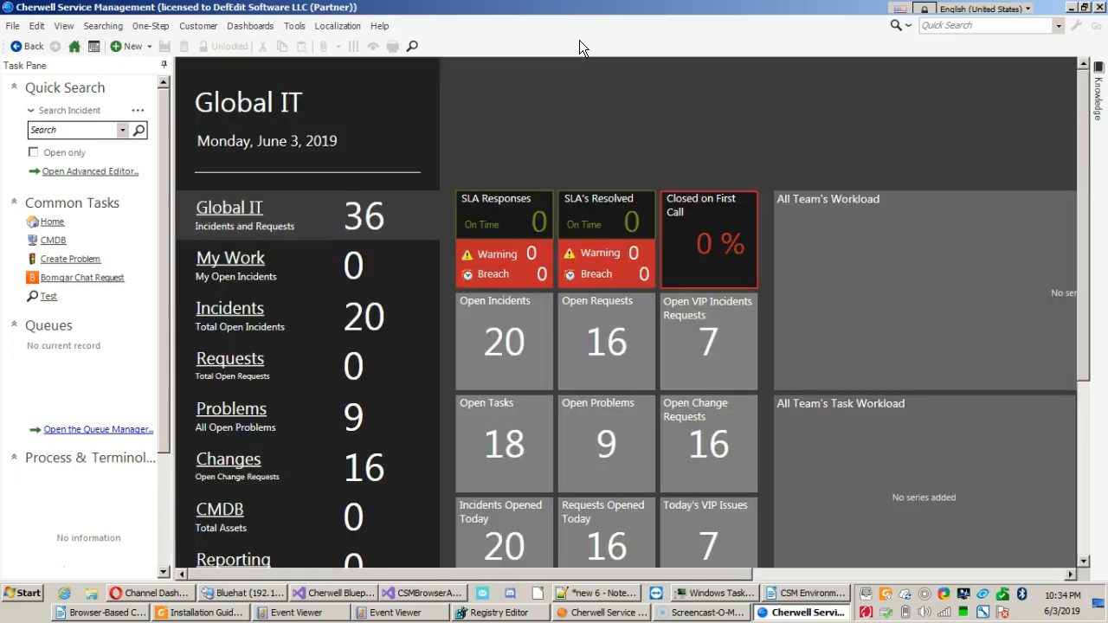
right_click(508, 142)
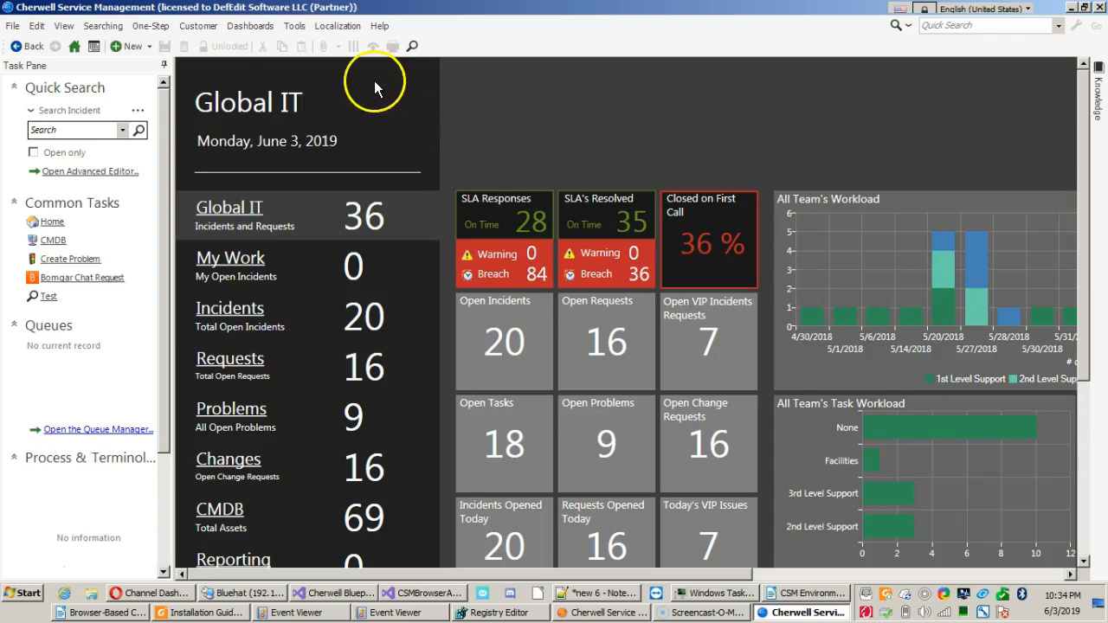
right_click(531, 135)
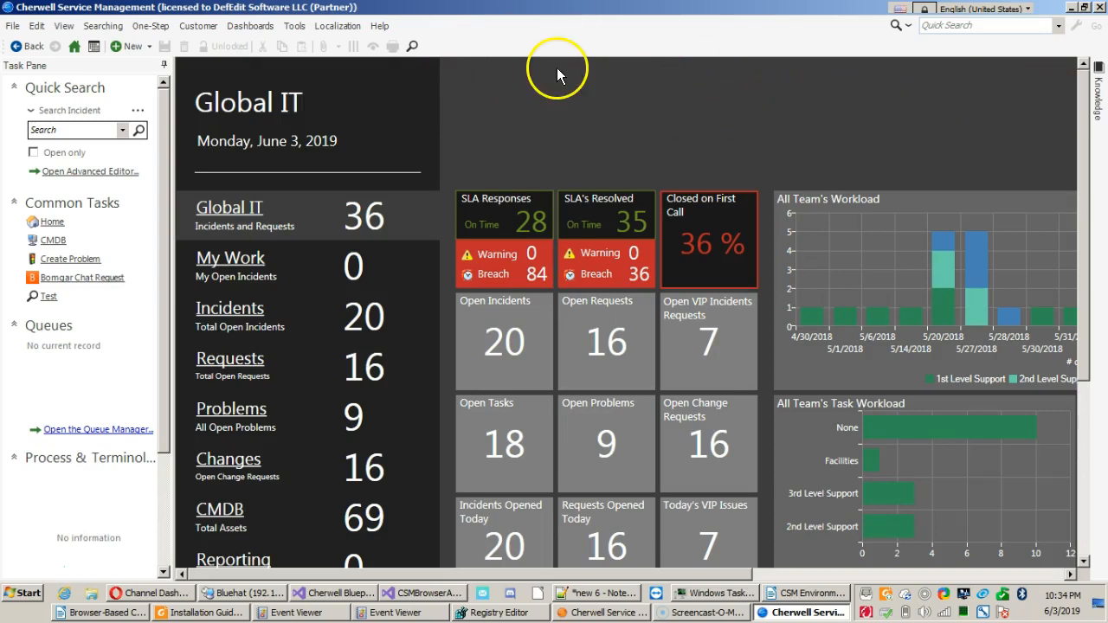
left_click(499, 94)
Create a new Incident record from the home dashboard.
left_click(148, 48)
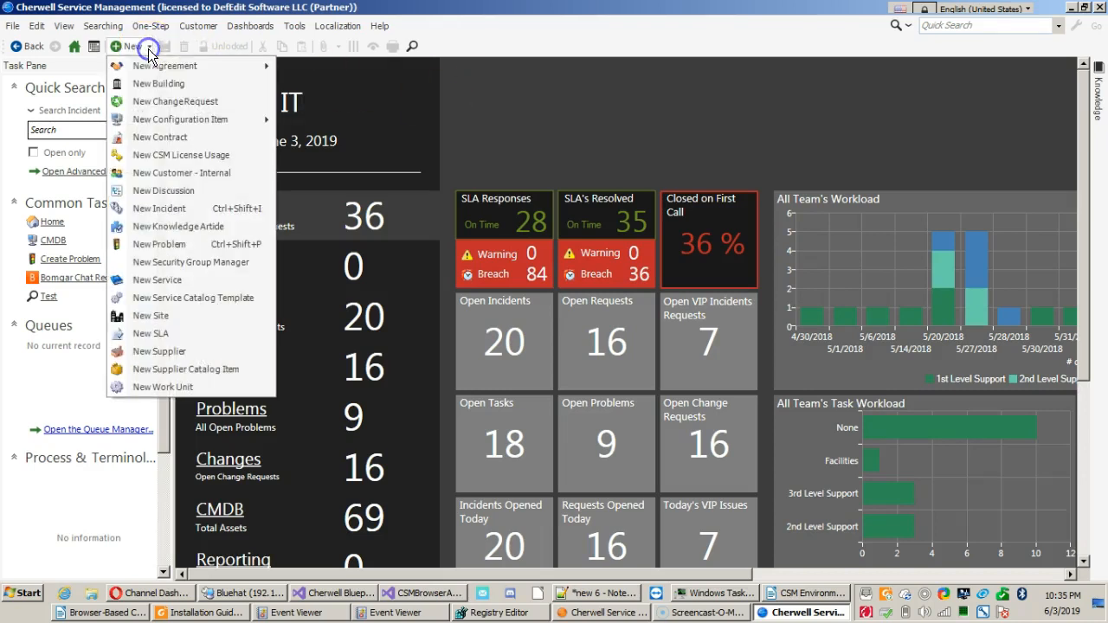
left_click(147, 208)
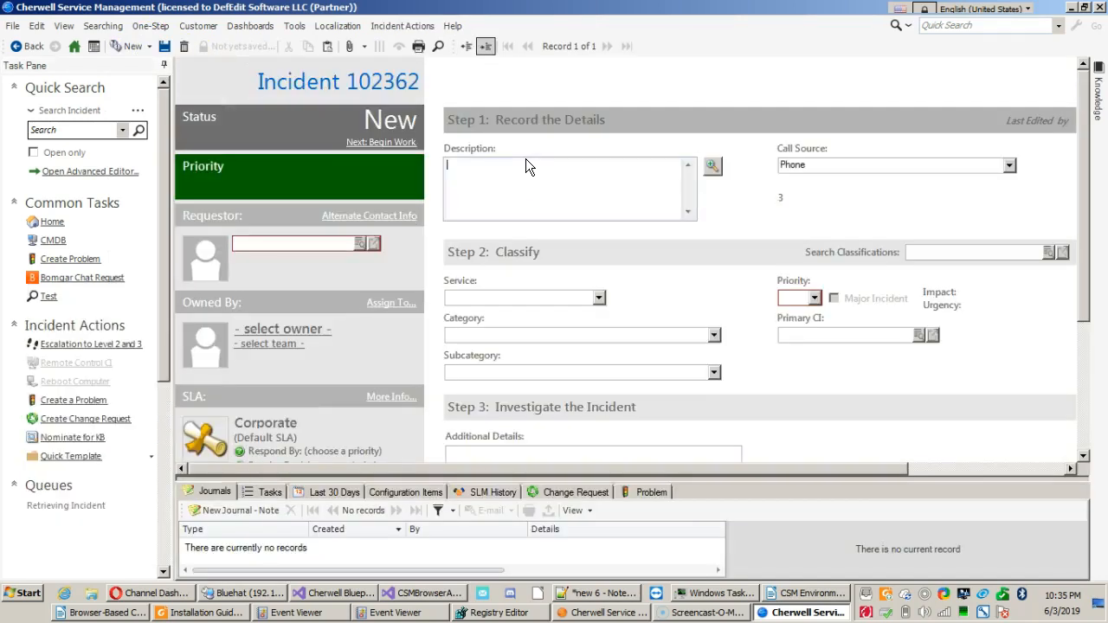
left_click(403, 235)
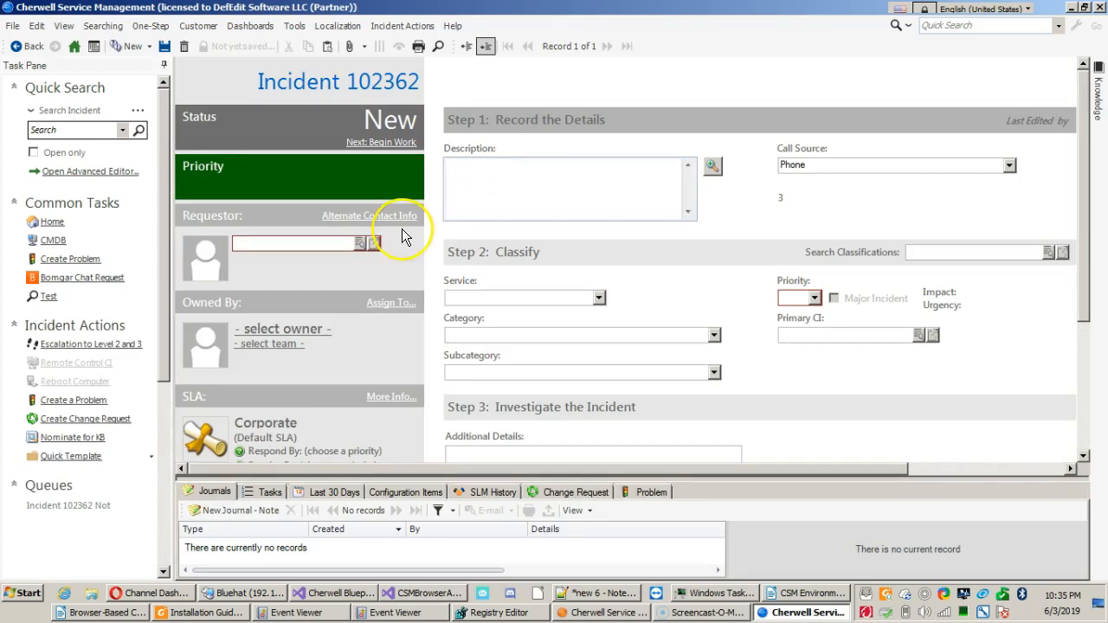